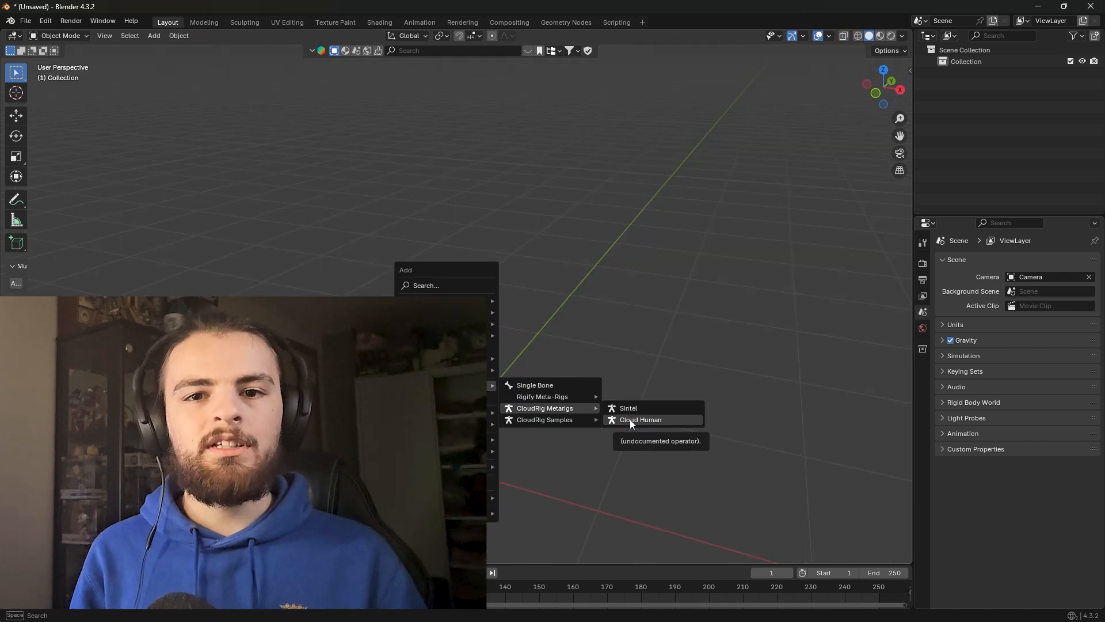
Step: Add a CloudRig Cloud Human metarig to the empty scene
left_click(630, 419)
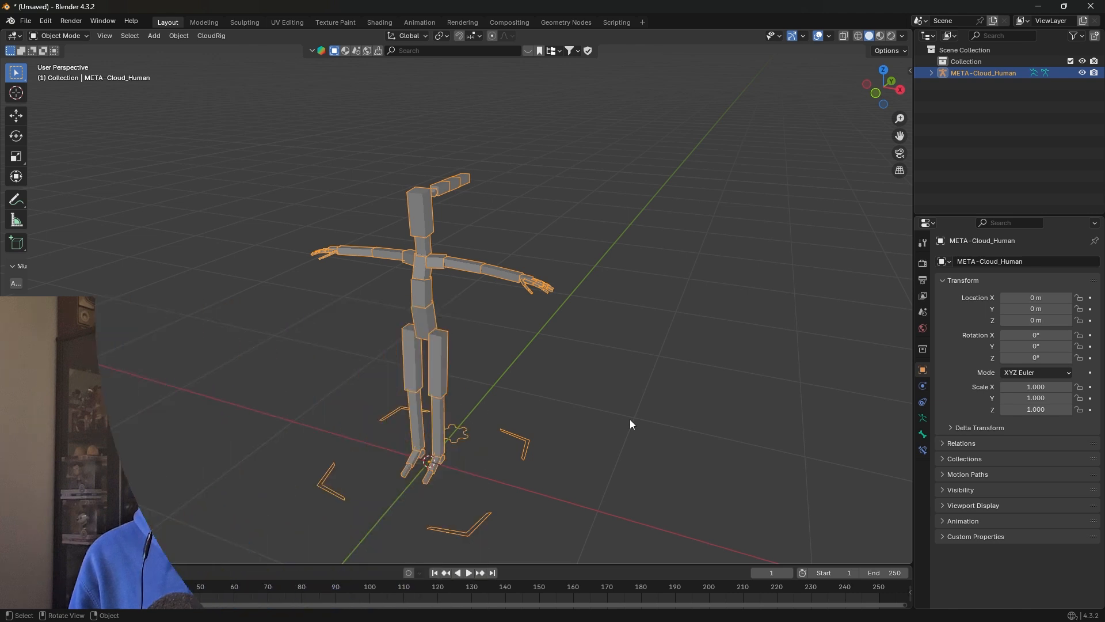
middle_click_drag(629, 419, 429, 268)
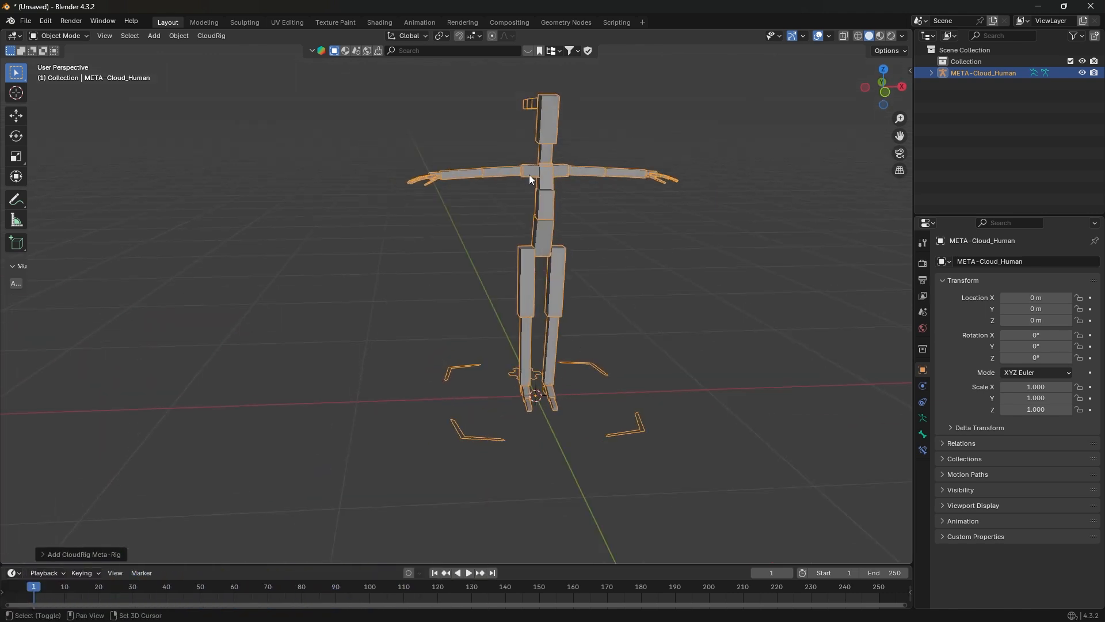
middle_click_drag(529, 175, 515, 254)
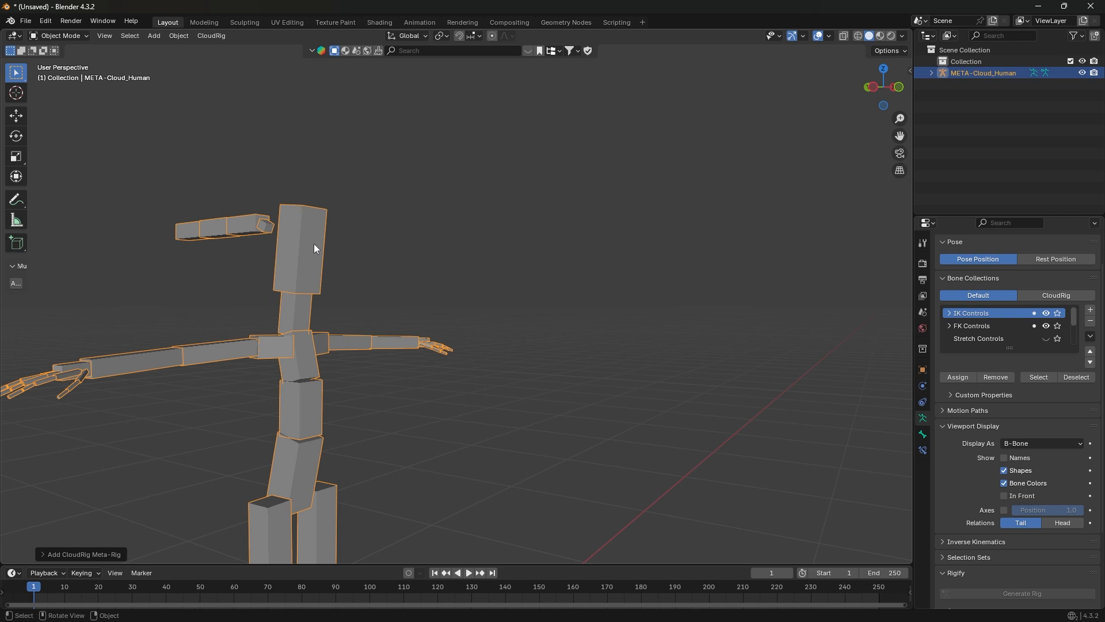
Step: Try the metarig's bone display as Octahedral and compare it with B-Bone
left_click(1012, 445)
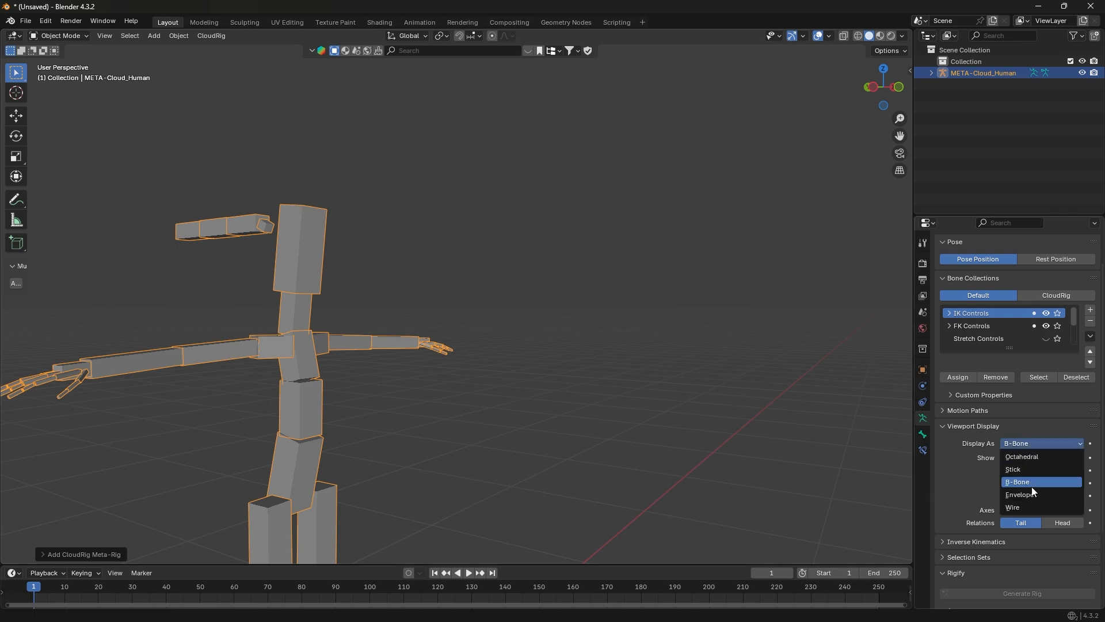
left_click(1022, 456)
middle_click_drag(318, 343, 310, 383)
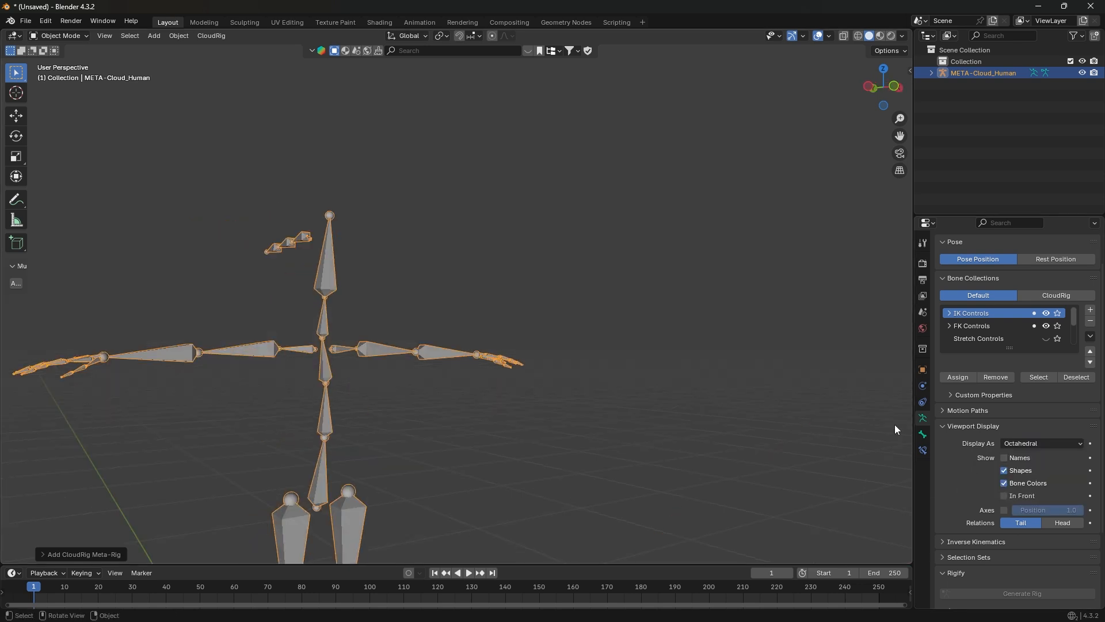
left_click(1019, 443)
left_click(1027, 478)
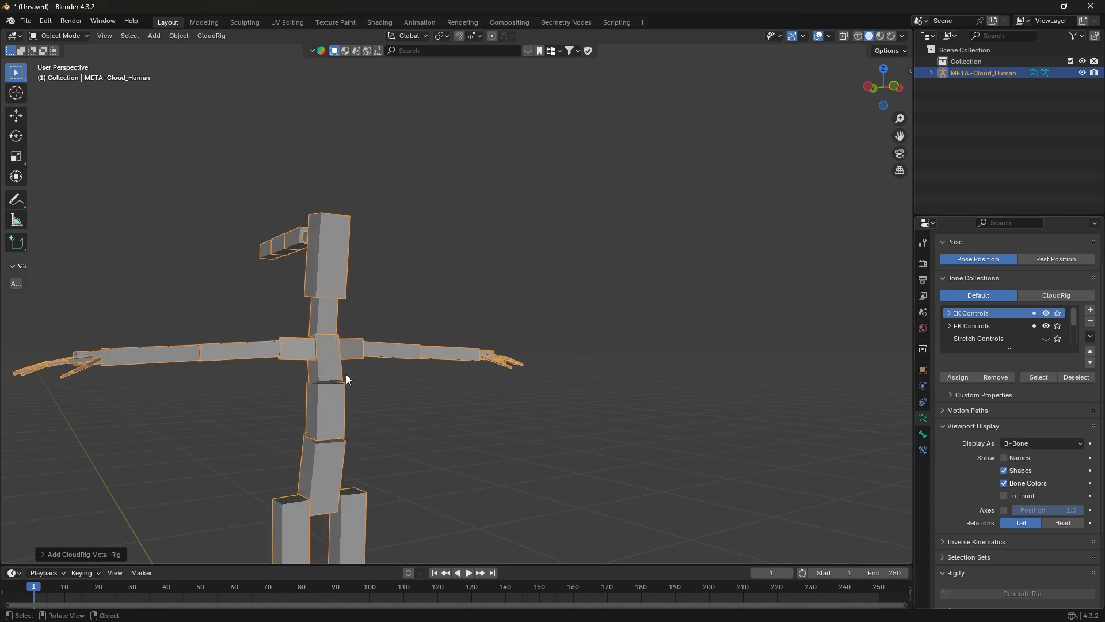
left_click(1038, 444)
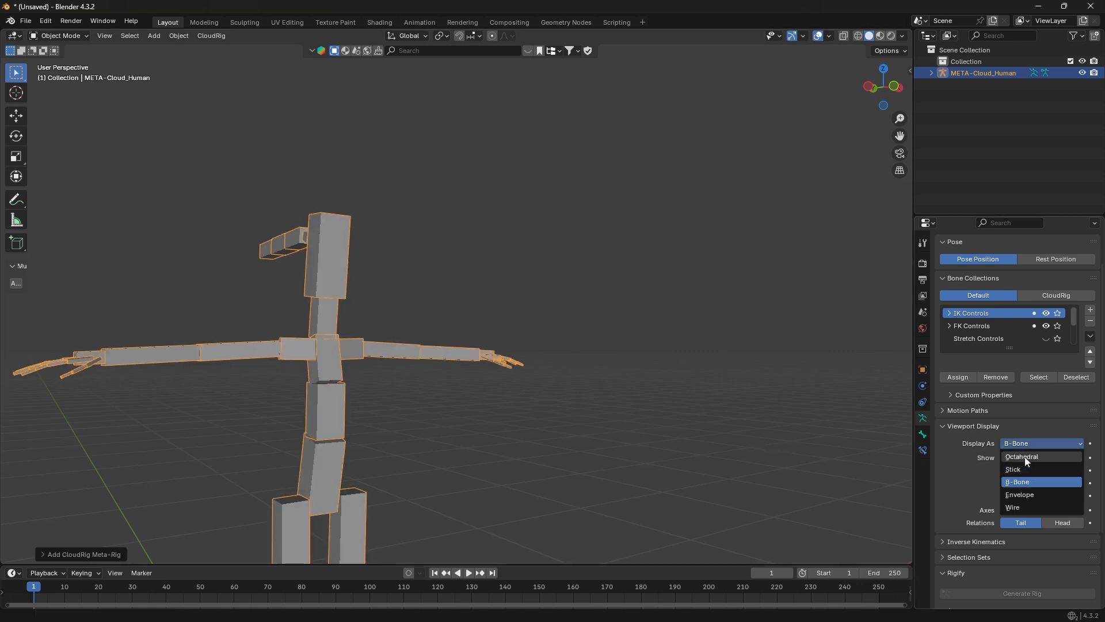
left_click(1033, 457)
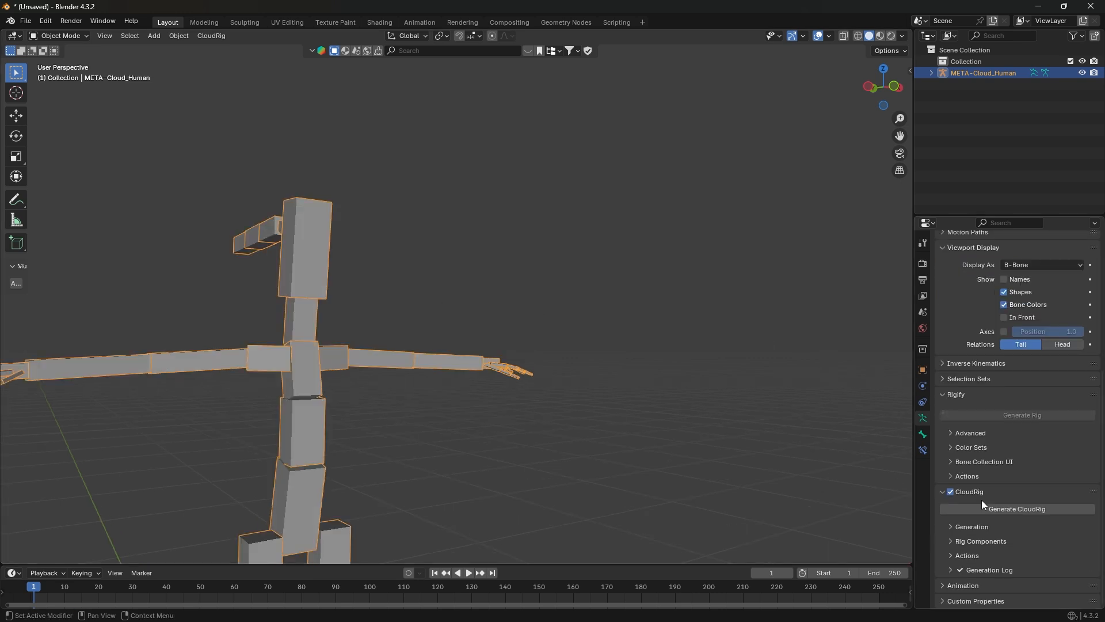
Step: Generate the CloudRig from the metarig and put the generated rig in Pose Mode
left_click(987, 511)
middle_click_drag(414, 244, 305, 395)
scroll(360, 247, "up", 5)
key("ctrl+Tab")
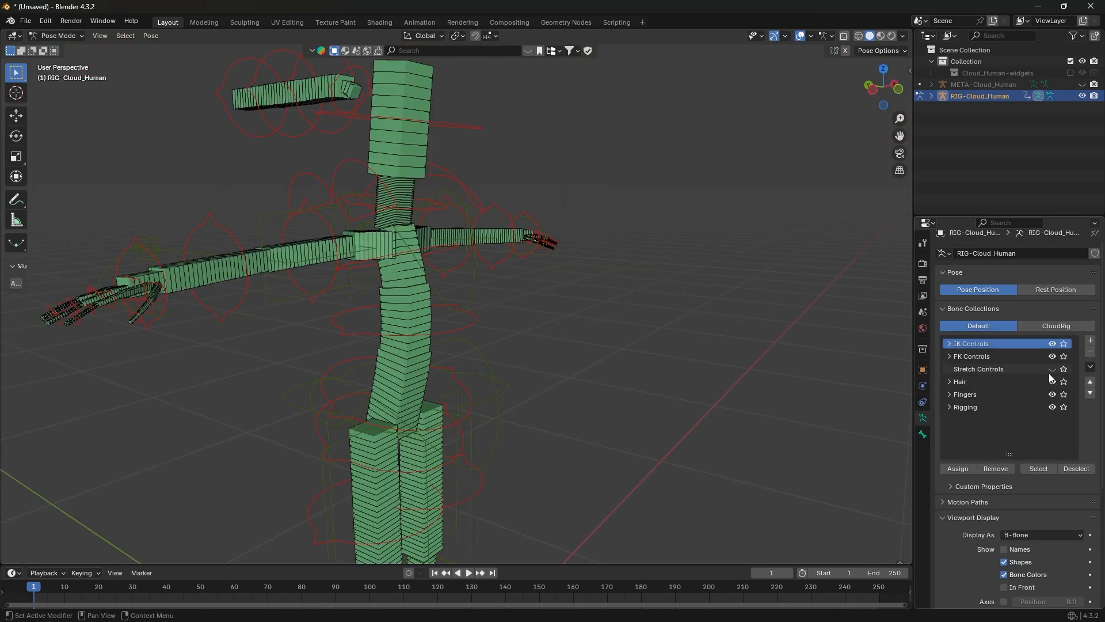
Step: Show the Stretch Controls bone collection and try bending the torso by moving the STR-Spine2 control
left_click(1052, 368)
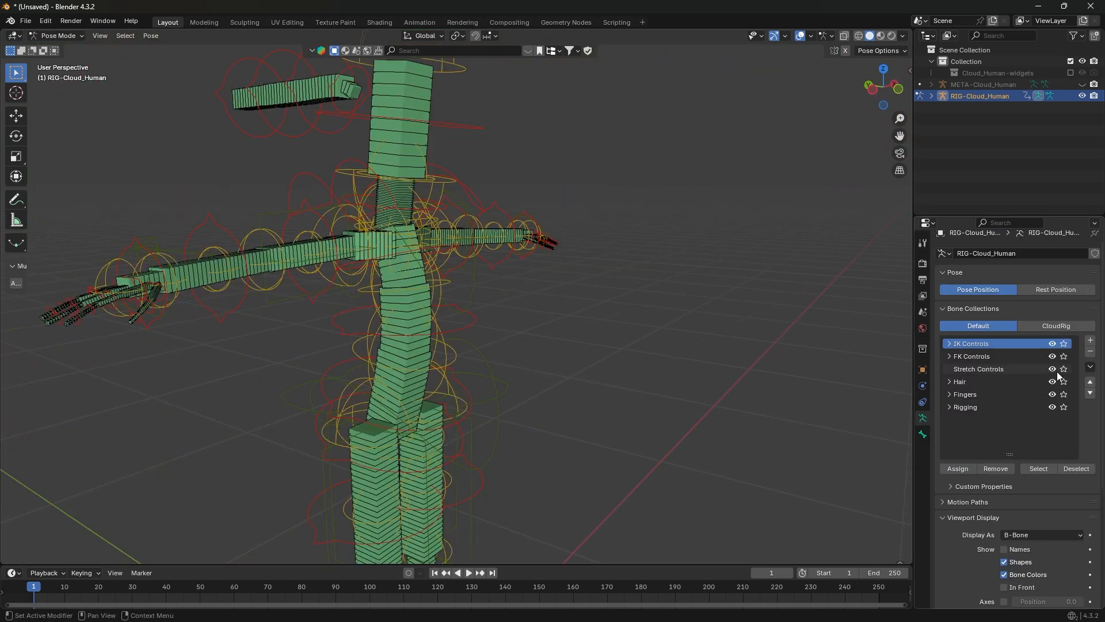
left_click(448, 360)
middle_click_drag(447, 375, 469, 371)
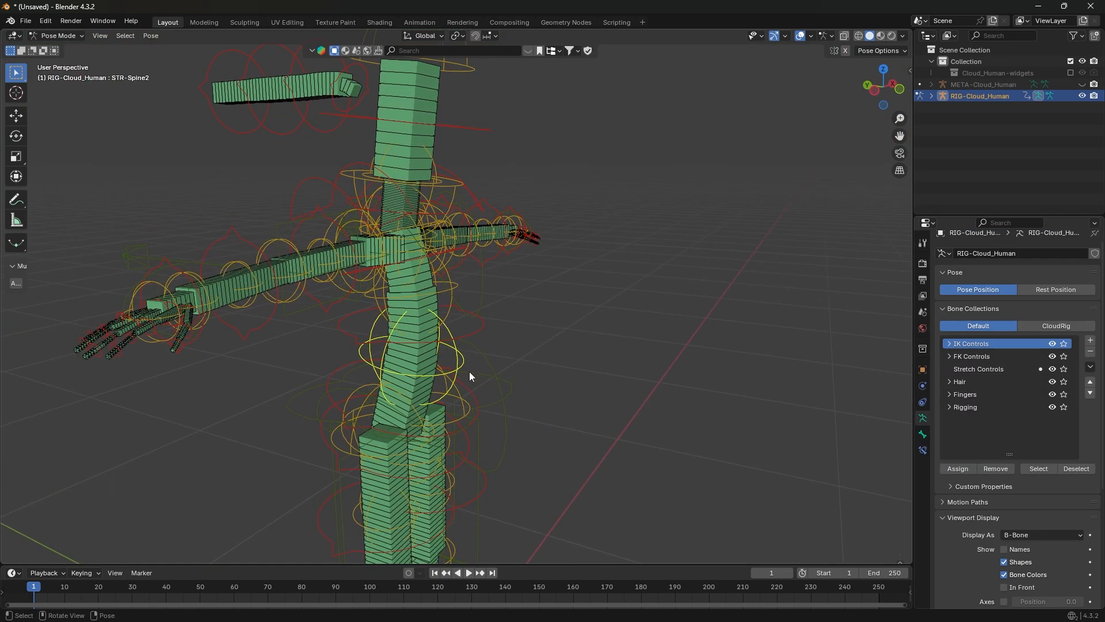
key("g")
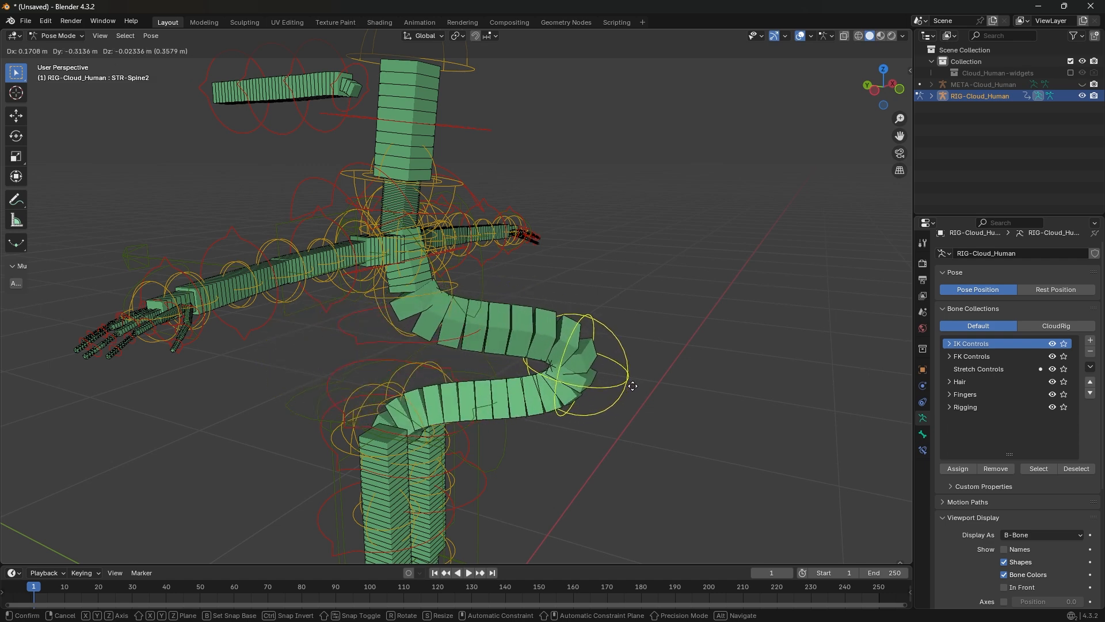
left_click(434, 408)
Step: Try rotating the STR-Spine2 control freely with trackball rotation
middle_click_drag(434, 408, 455, 403)
key("r")
key("r")
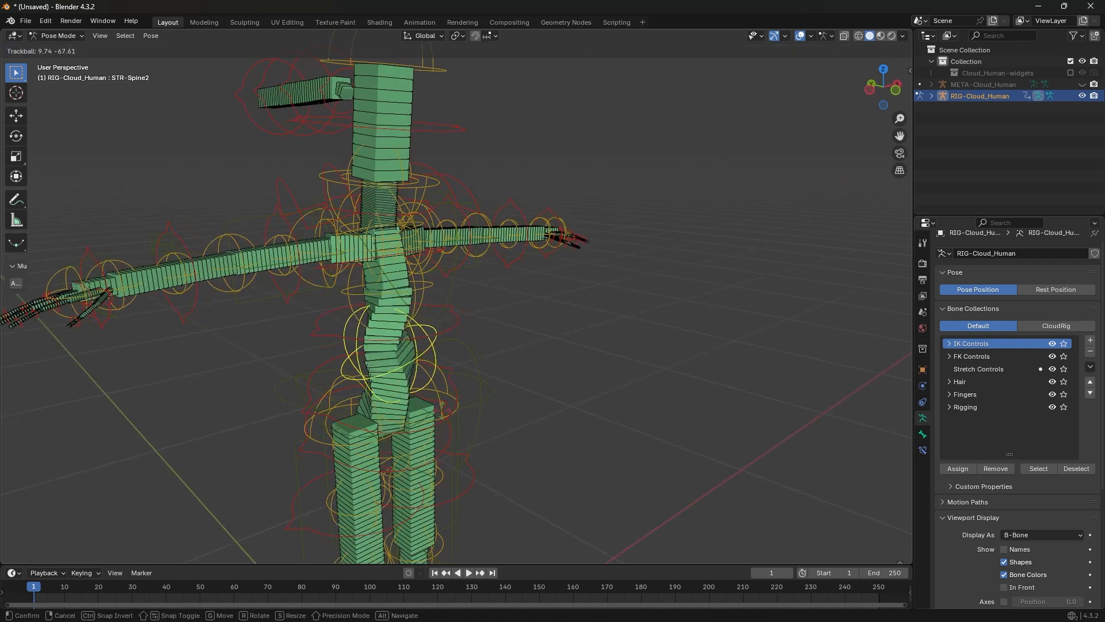
key("Escape")
Step: Display the generated rig's bones as Octahedral and undo back to the metarig before rig generation
left_click(1041, 534)
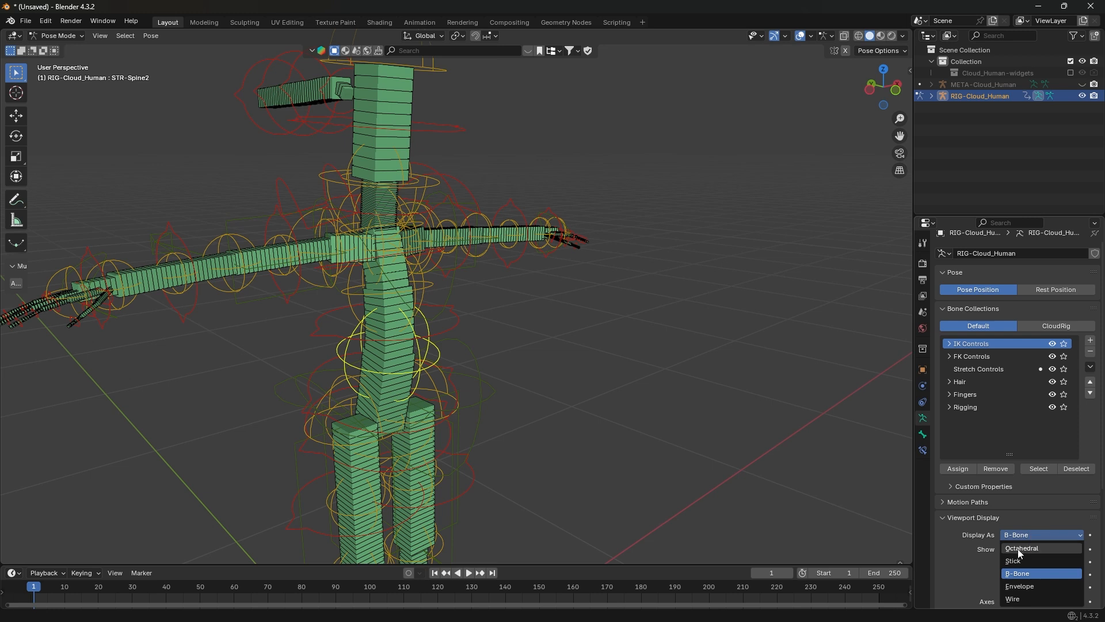
left_click(1018, 548)
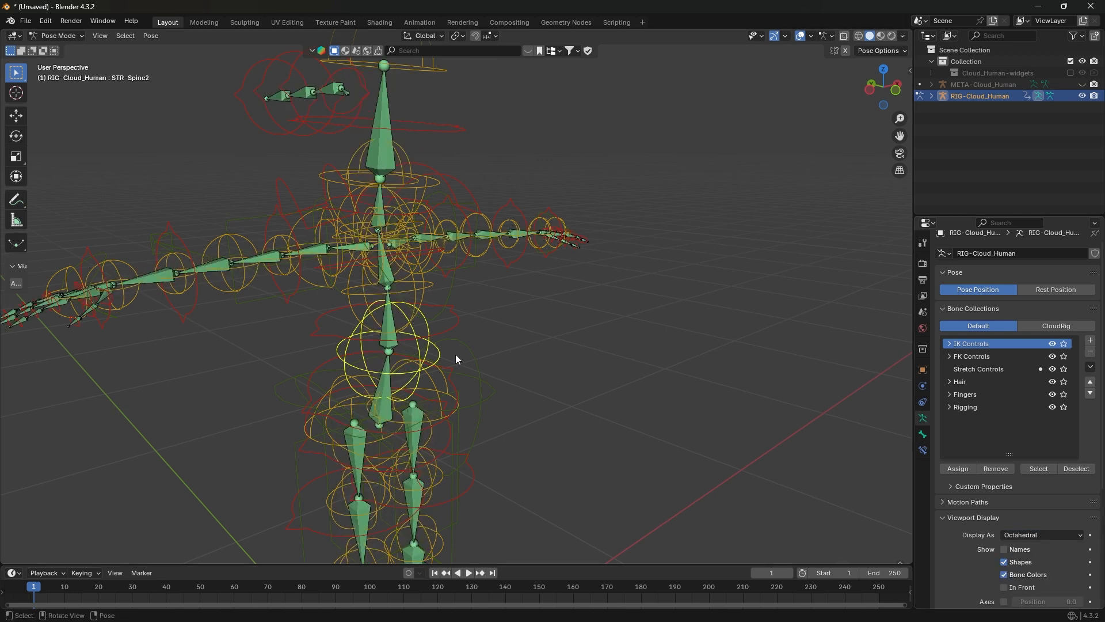
key("ctrl+z")
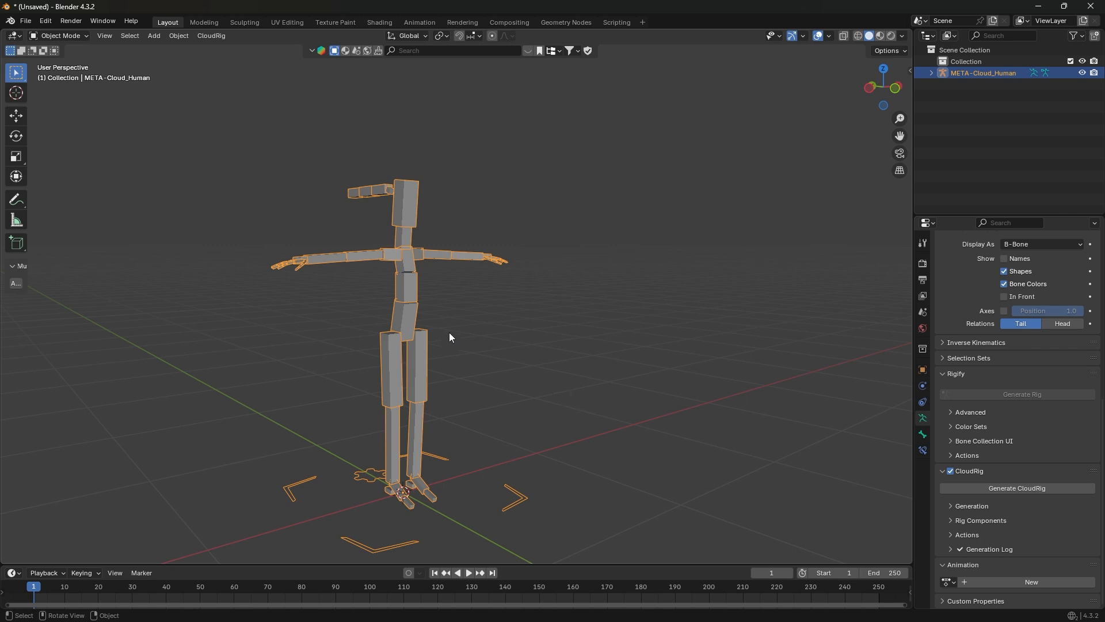
Step: Bring the GEO_Noam_Dressed character collection into the scene
left_click(25, 21)
left_click(65, 158)
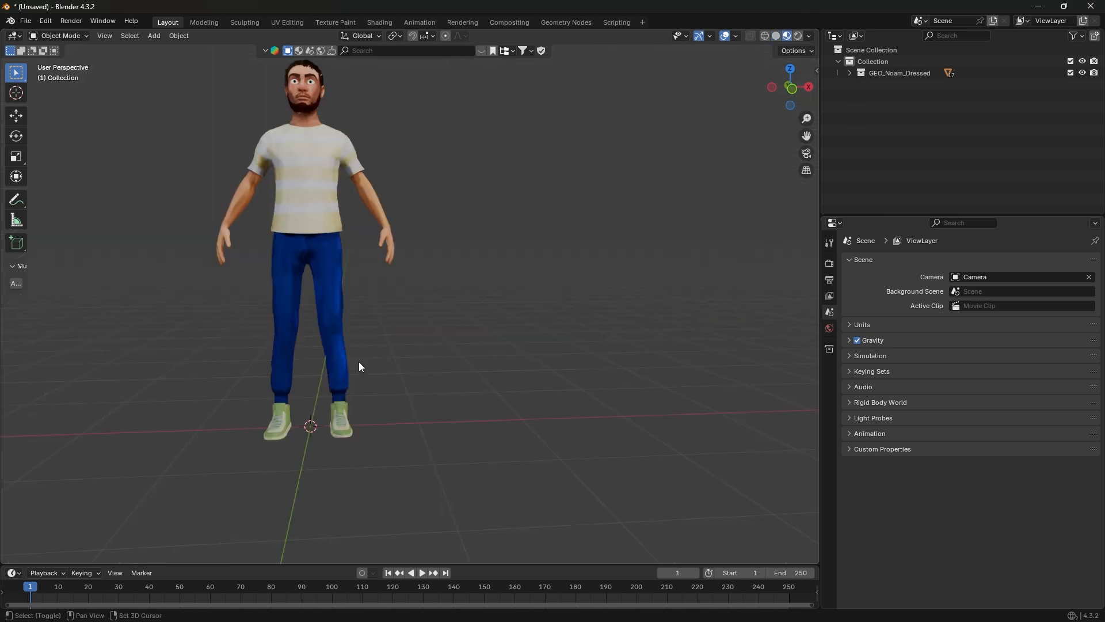
Step: Add a CloudRig Cloud Human metarig at the character's feet and try scaling it up in Object Mode
middle_click_drag(358, 362, 405, 420, "shift")
key("shift+a")
mouse_move(405, 420)
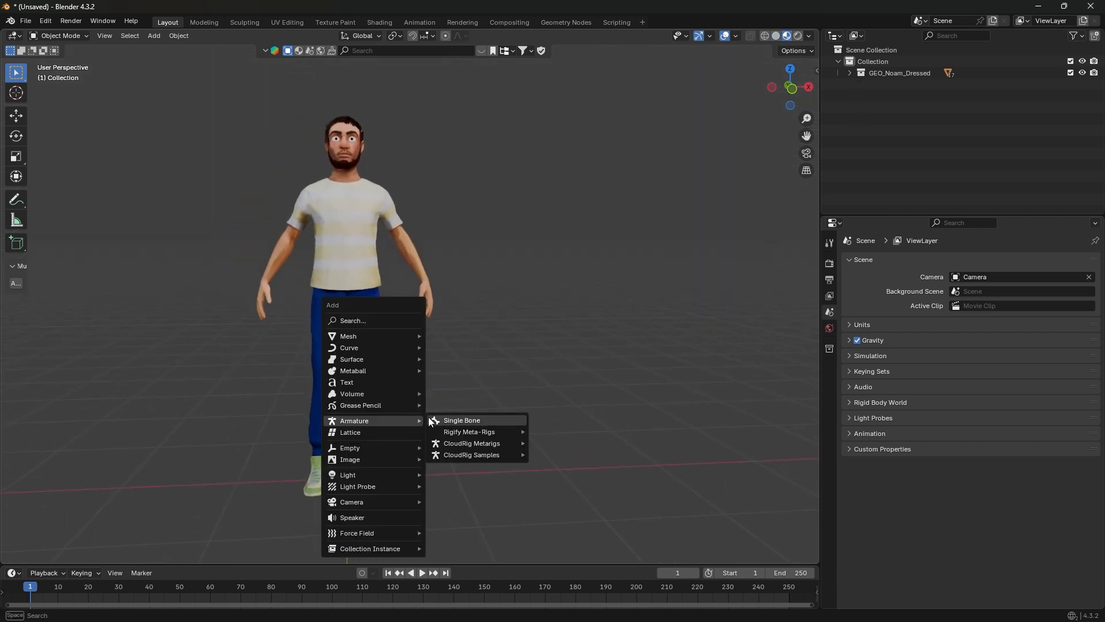
mouse_move(464, 444)
left_click(560, 455)
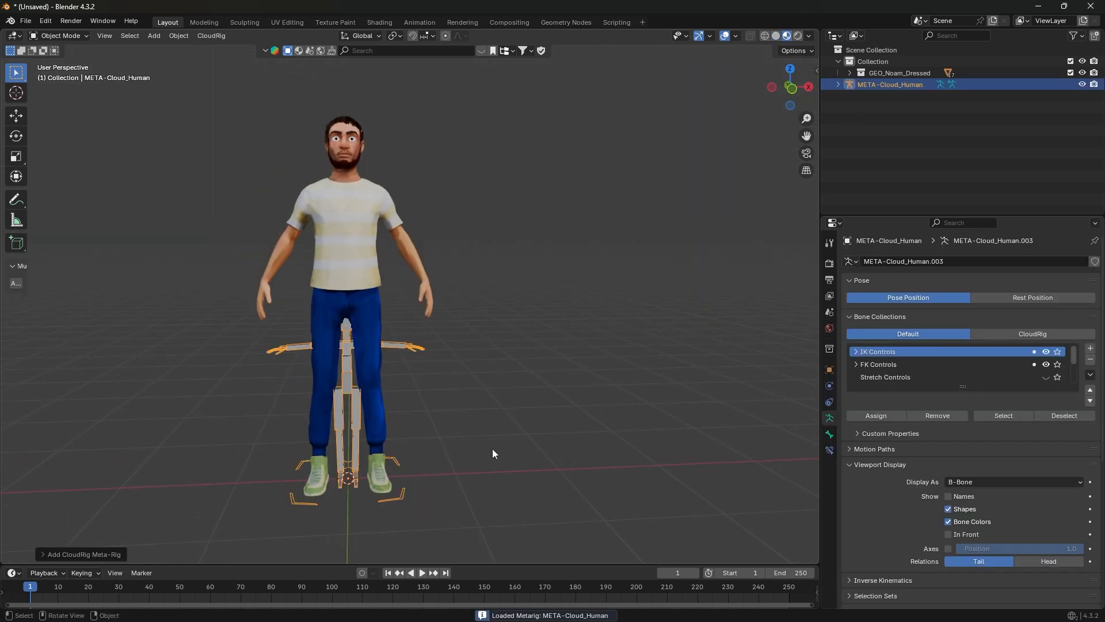
key("s")
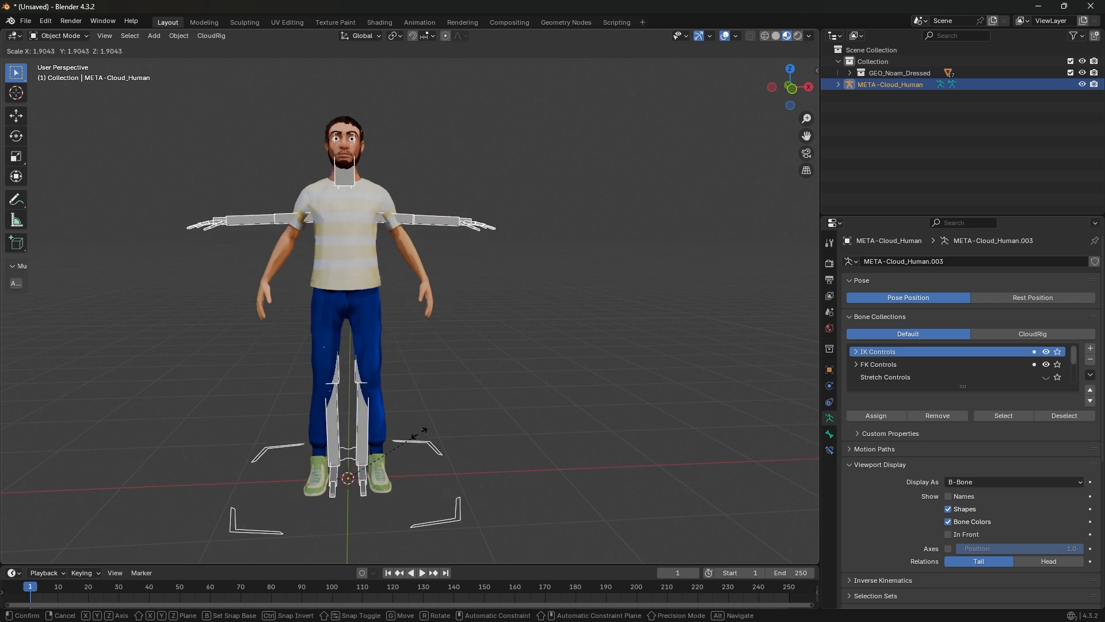
key("Escape")
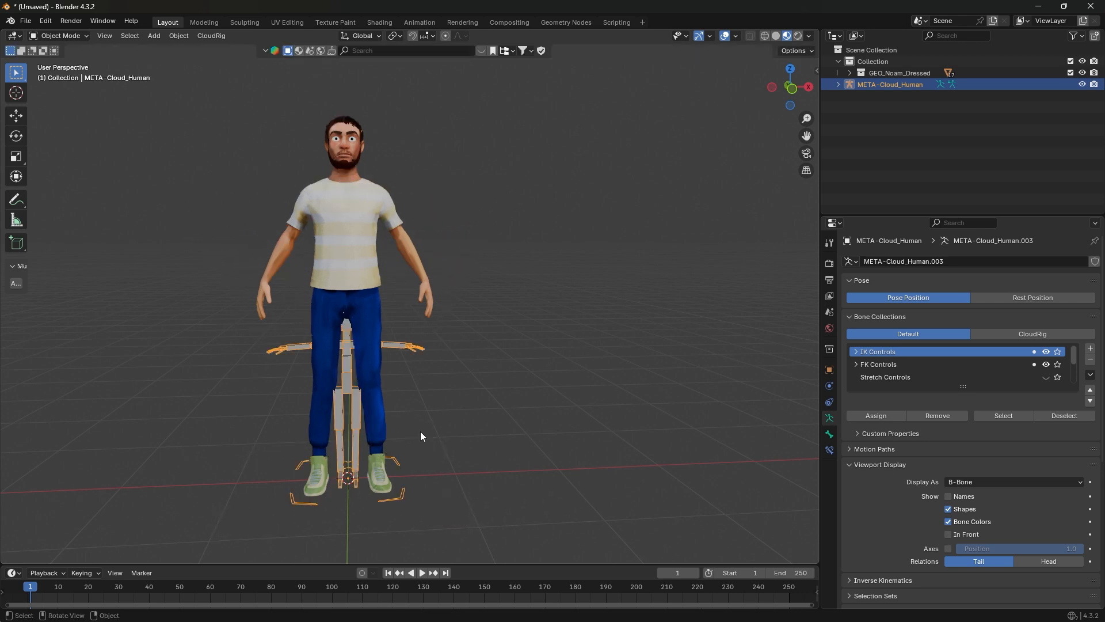
Step: Check the object transforms of the character's T-shirt and head, and bring up the apply-transform options
left_click(353, 268)
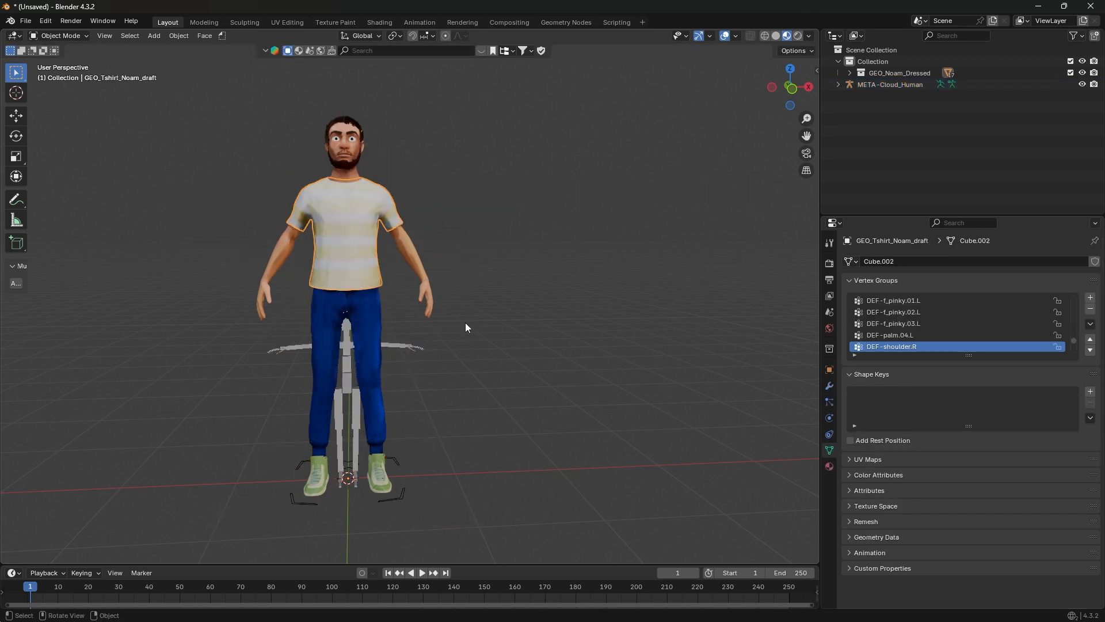
key("n")
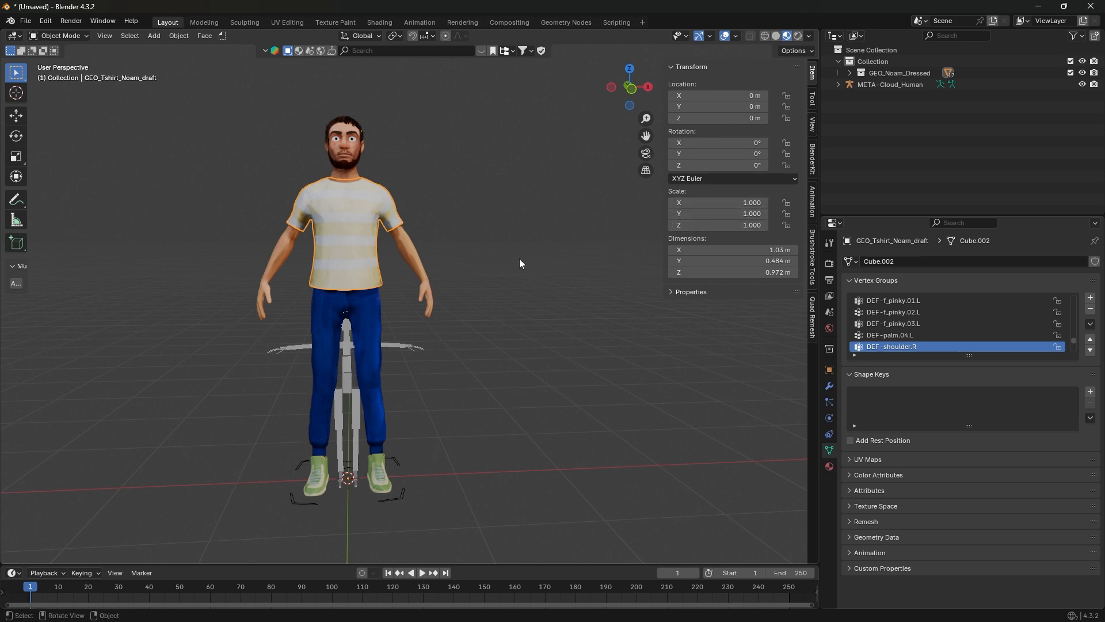
left_click(419, 220)
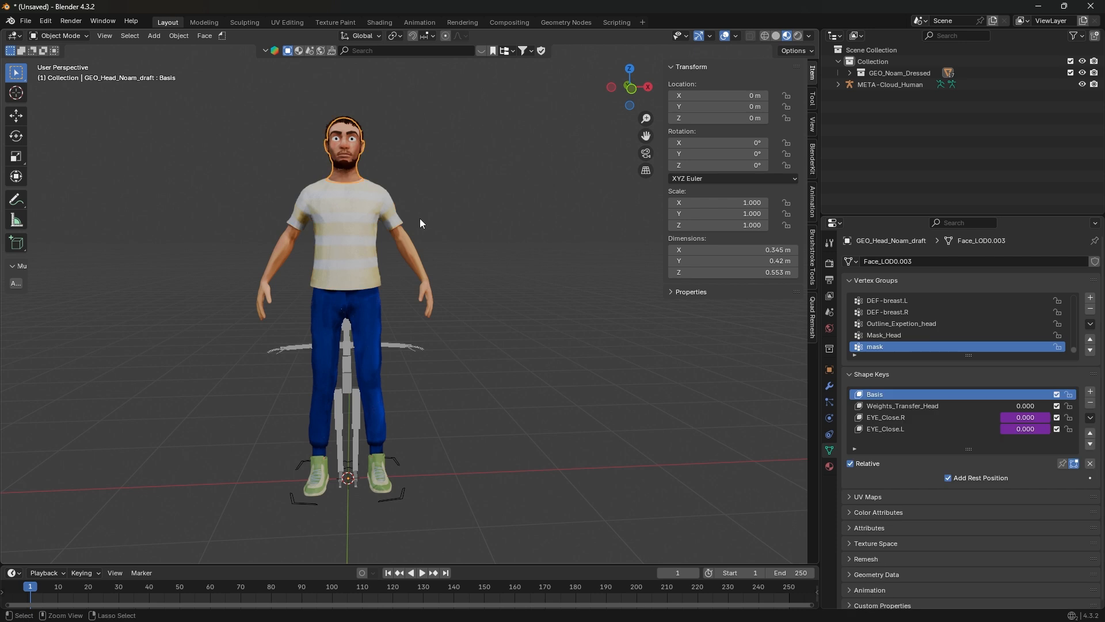
key("ctrl+a")
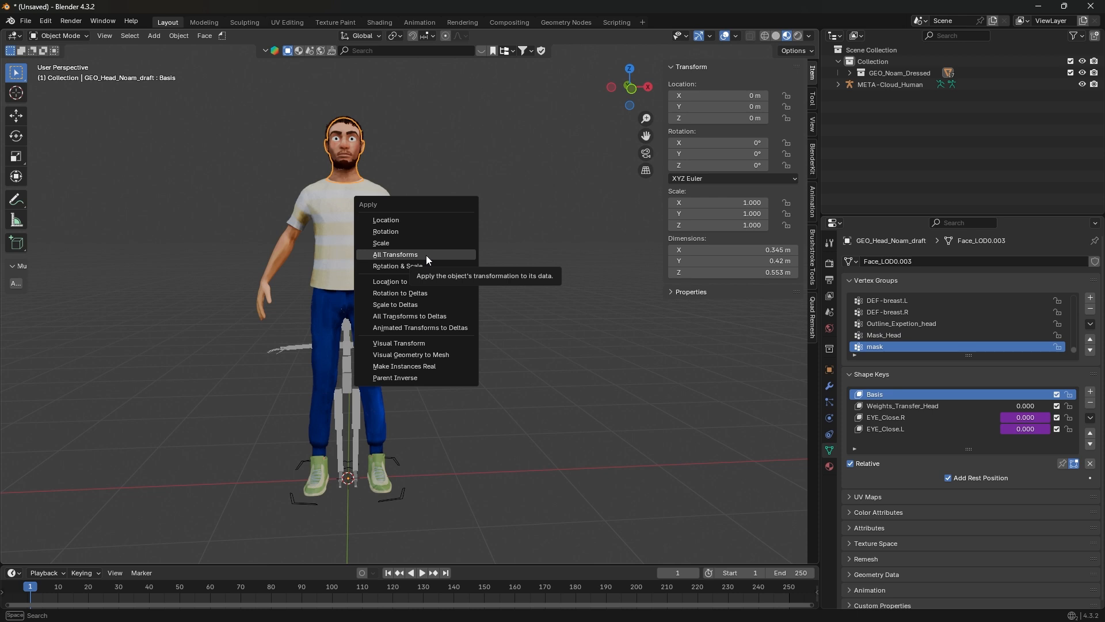
Step: Select the META-Cloud_Human metarig and set it to display in front of the character mesh
left_click(438, 342)
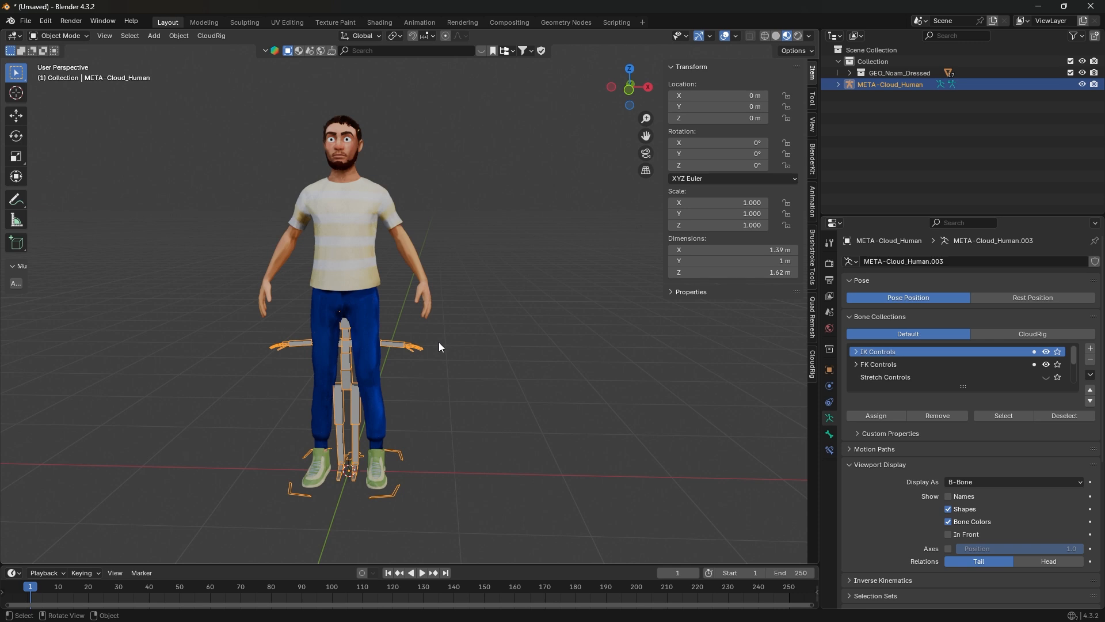
scroll(979, 398, "down", 4)
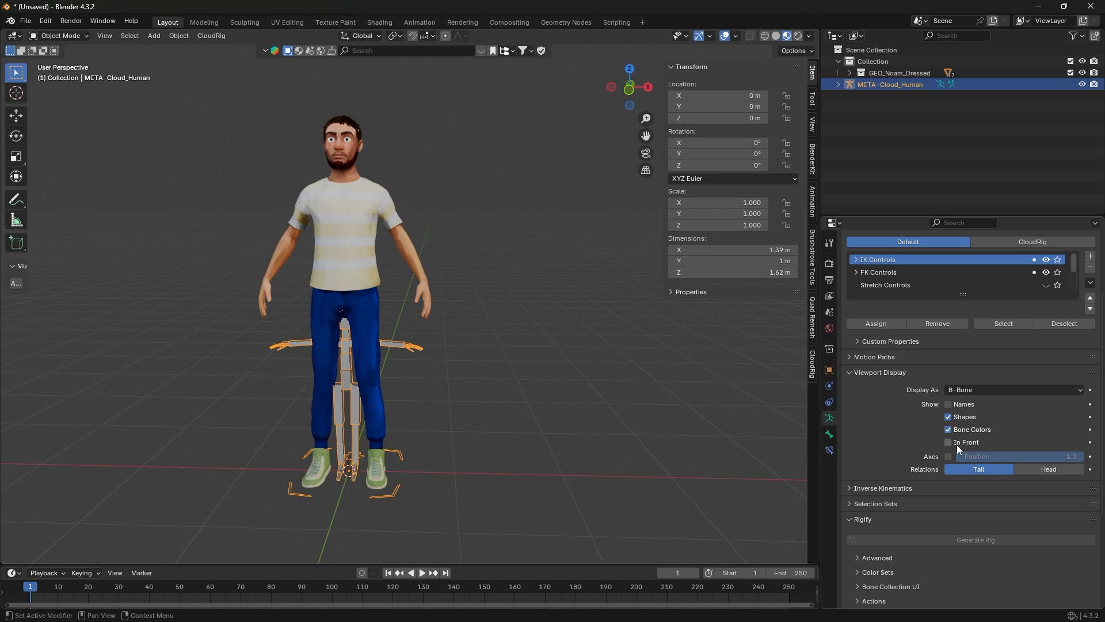
left_click(949, 442)
middle_click_drag(461, 360, 410, 350)
Step: Put the metarig in Edit Mode with all bones selected and set the transform pivot point to 3D Cursor
key("Tab")
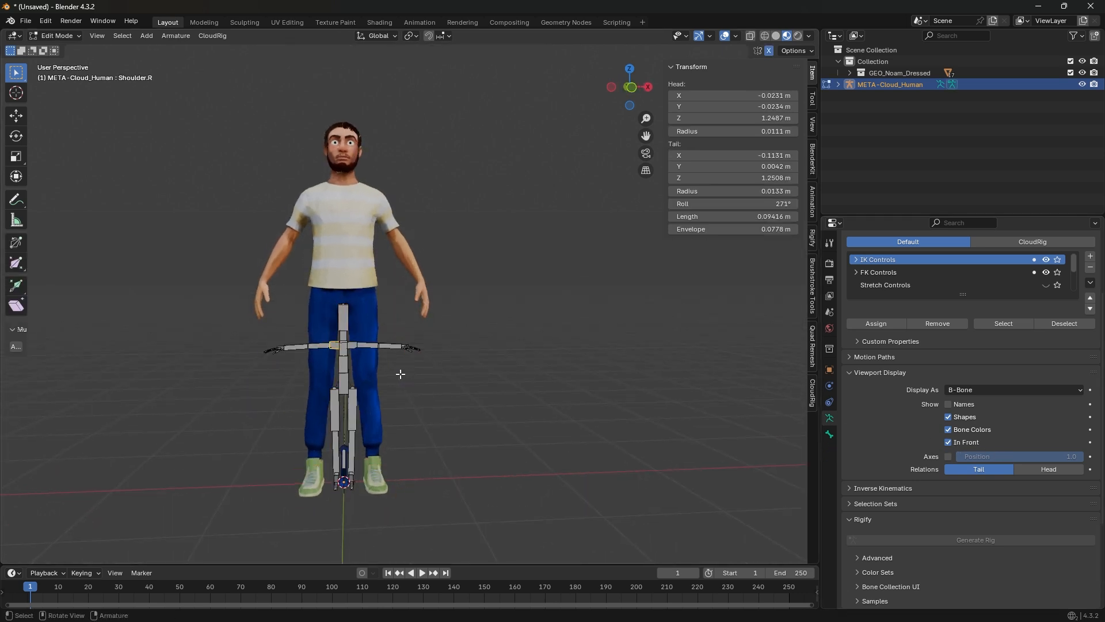
key("Tab")
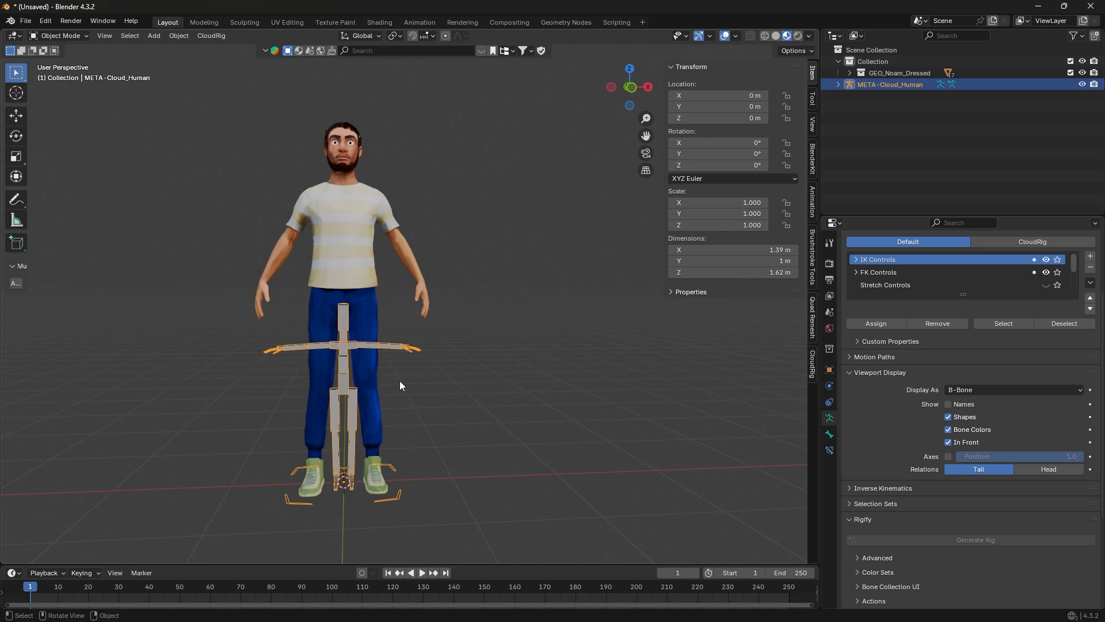
key("Tab")
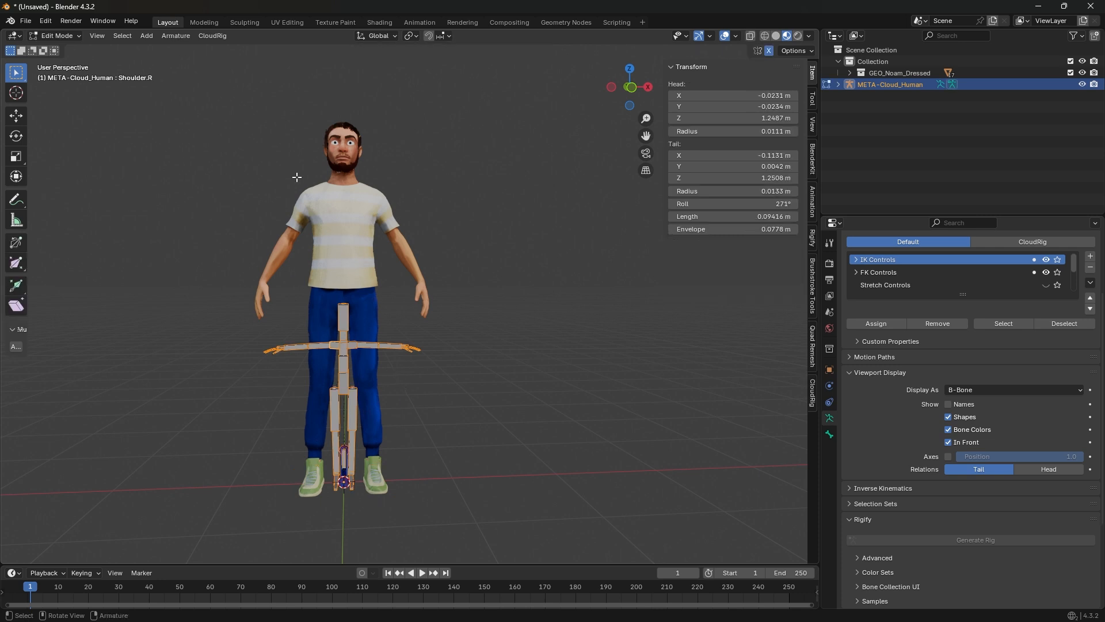
left_click(411, 36)
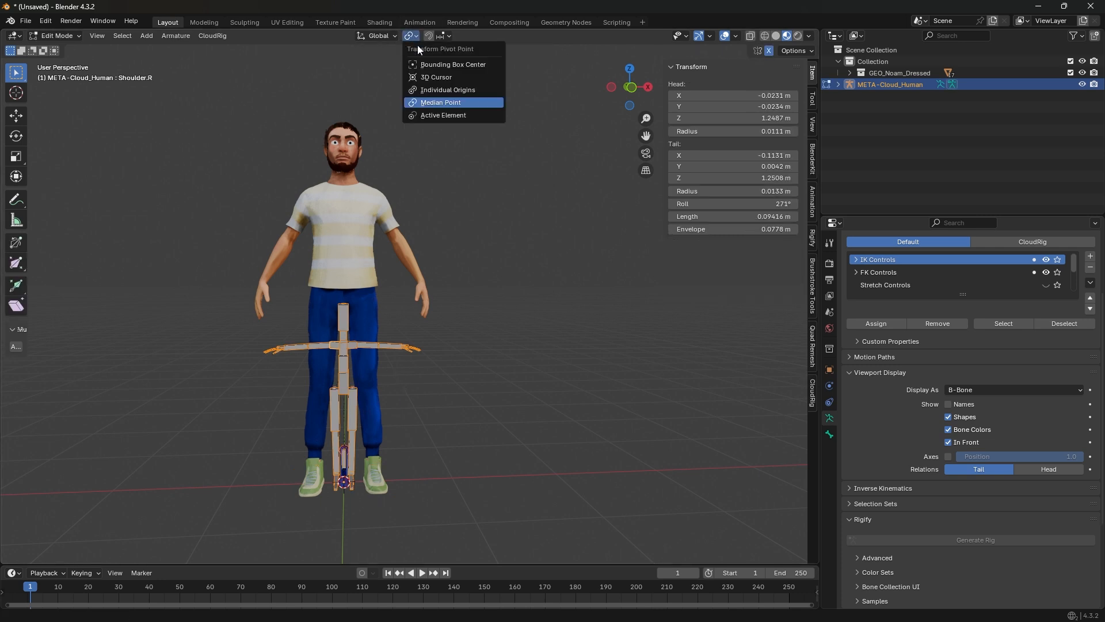
left_click(440, 77)
middle_click_drag(397, 236, 389, 250)
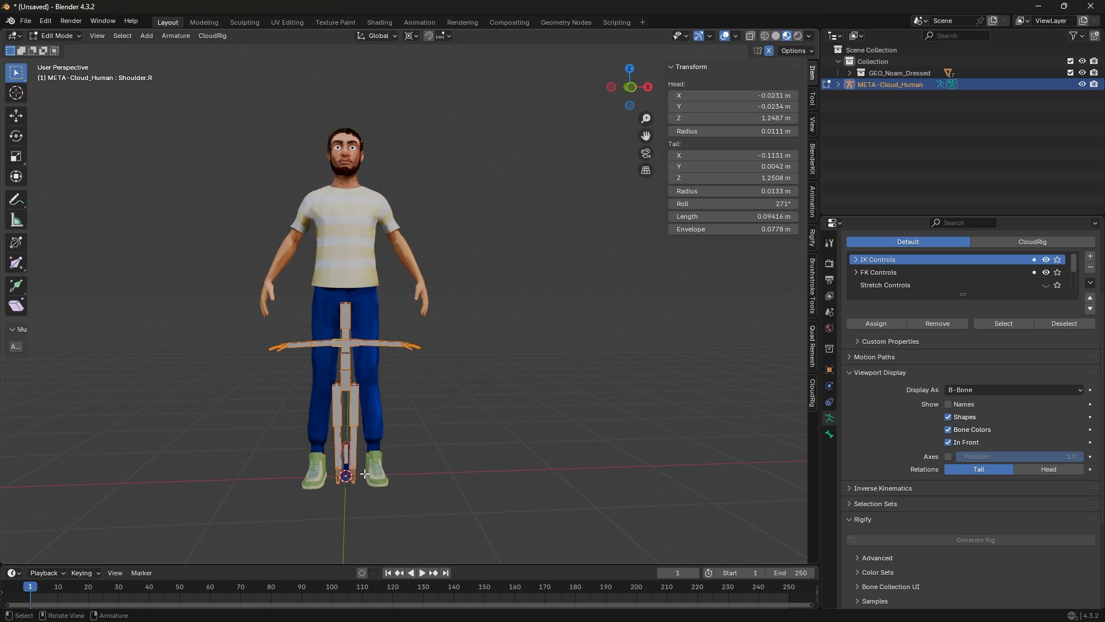
Step: Snap the 3D cursor to the world origin and view the metarig and character from the front
key("shift+s")
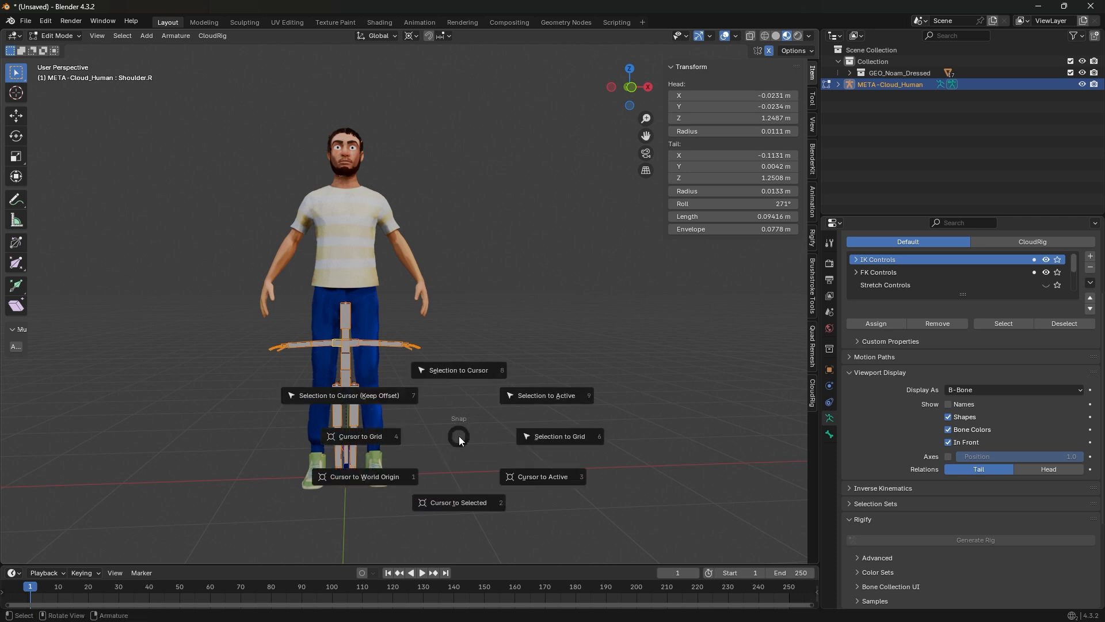
left_click(377, 473)
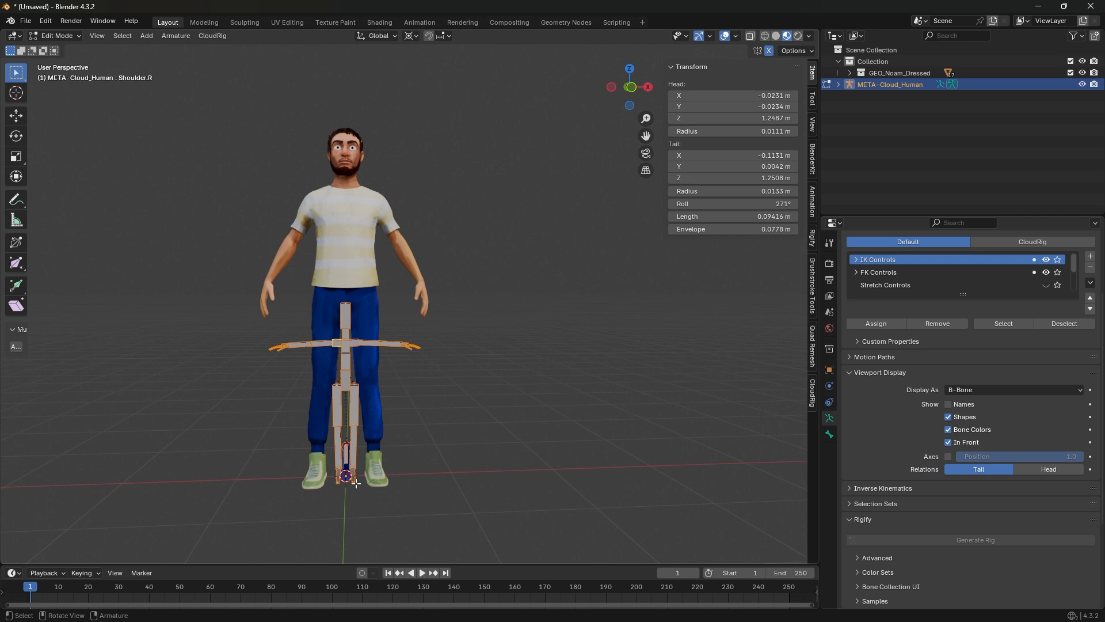
left_click(634, 87)
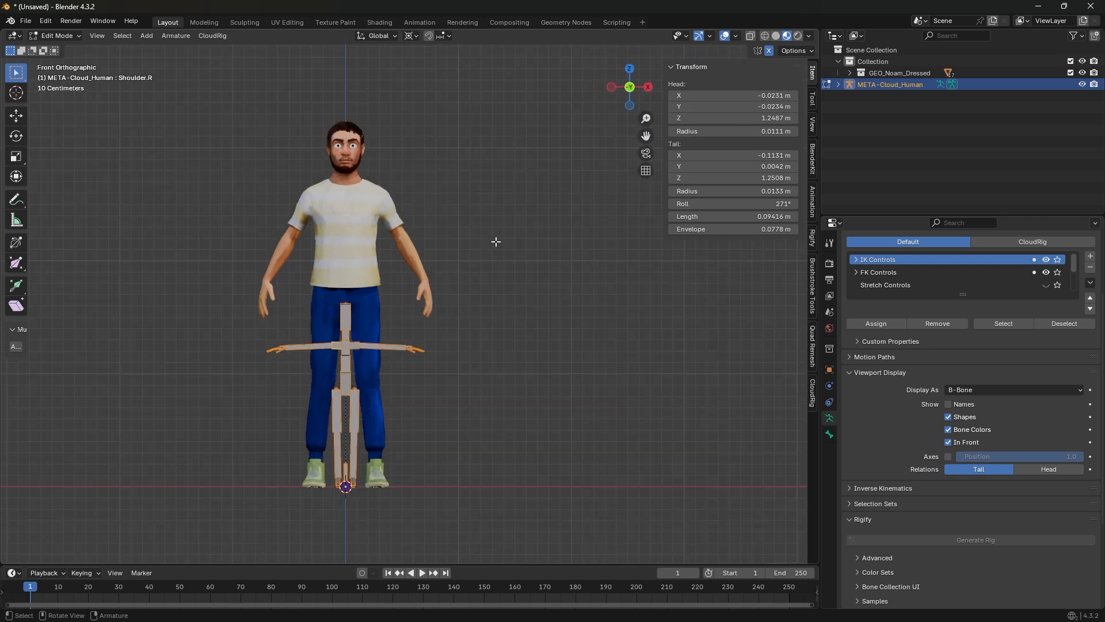
Step: Scale the whole metarig up until its shoulders reach the character's shoulder height, and set the transform pivot point to Individual Origins
middle_click_drag(439, 250, 427, 289, "shift")
key("s")
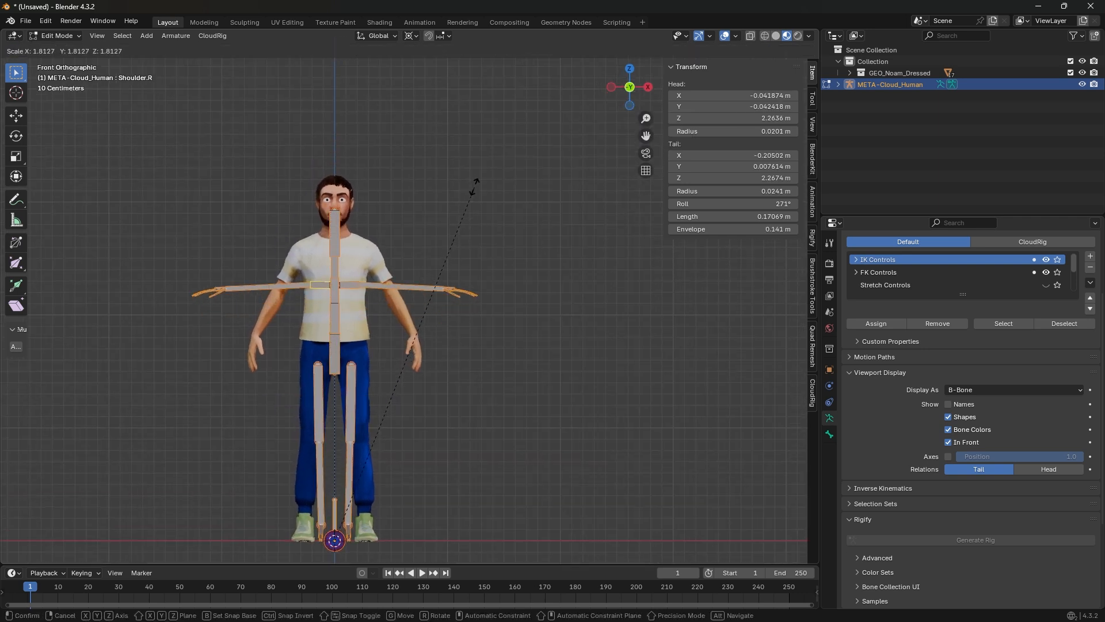
left_click(486, 128)
left_click(412, 35)
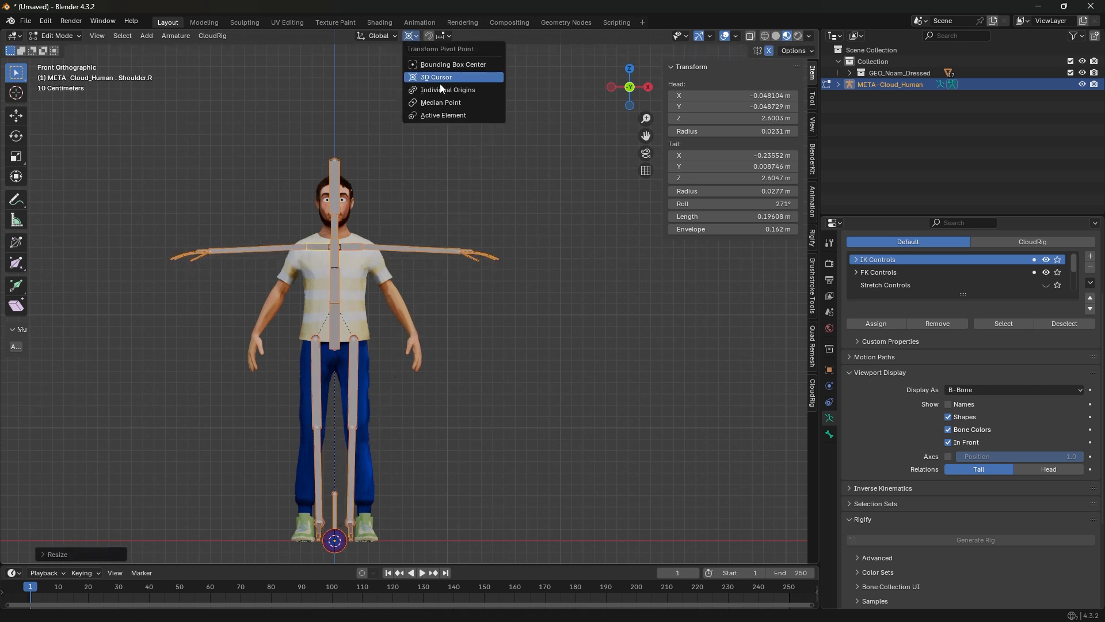
left_click(441, 88)
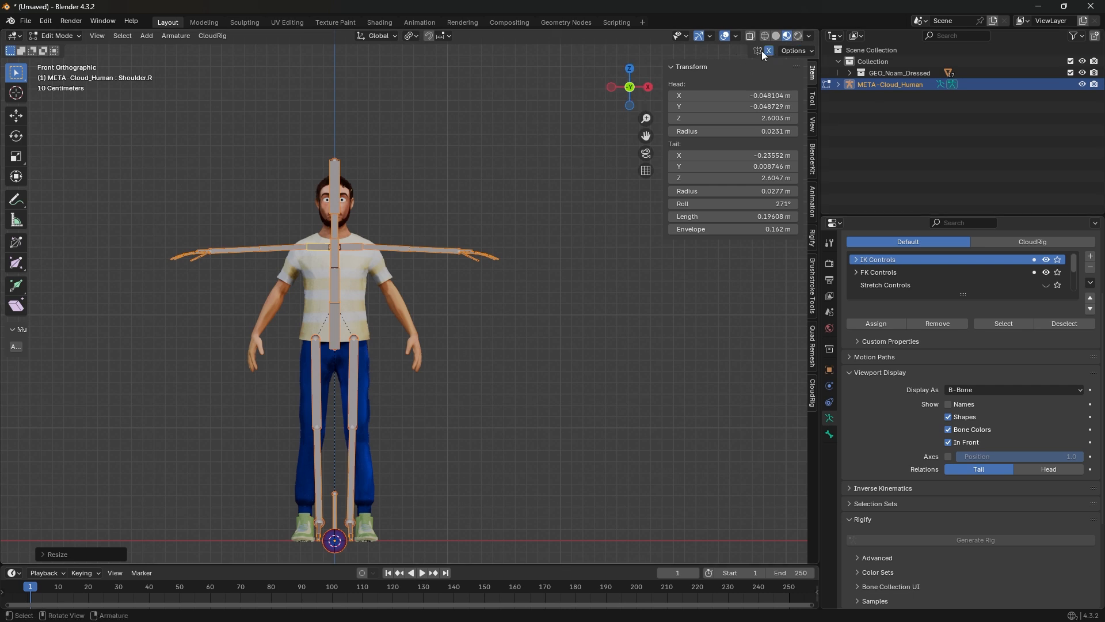
Step: Move the mirrored shoulder, elbow and wrist joints so the arm bones follow the character's lowered arms
scroll(434, 239, "up", 4)
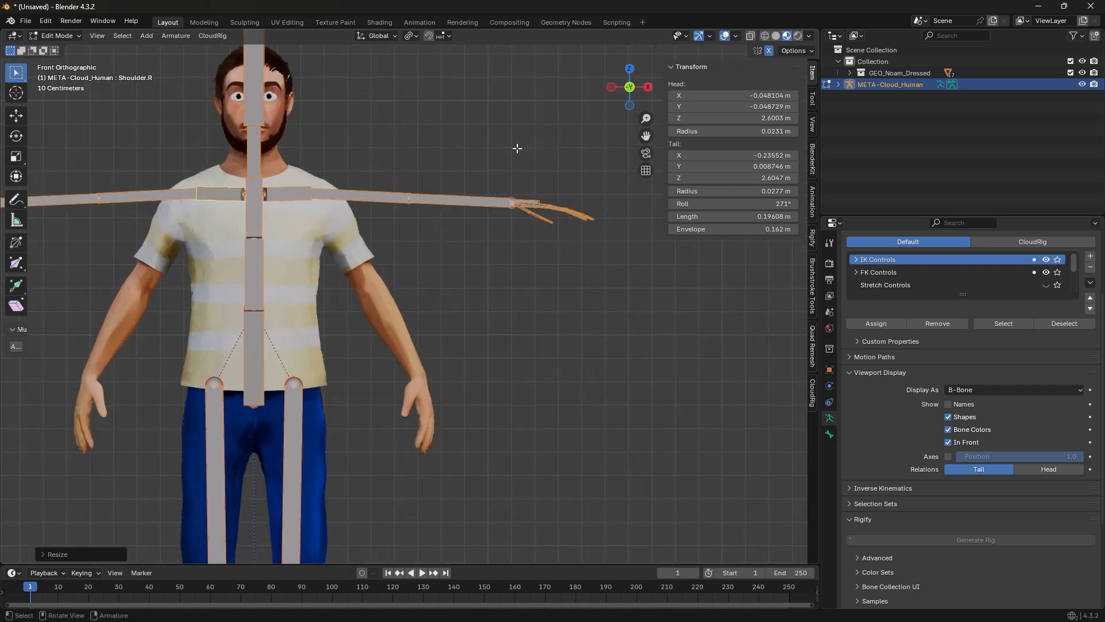
middle_click_drag(516, 149, 621, 219, "shift")
key("Tab")
key("Tab")
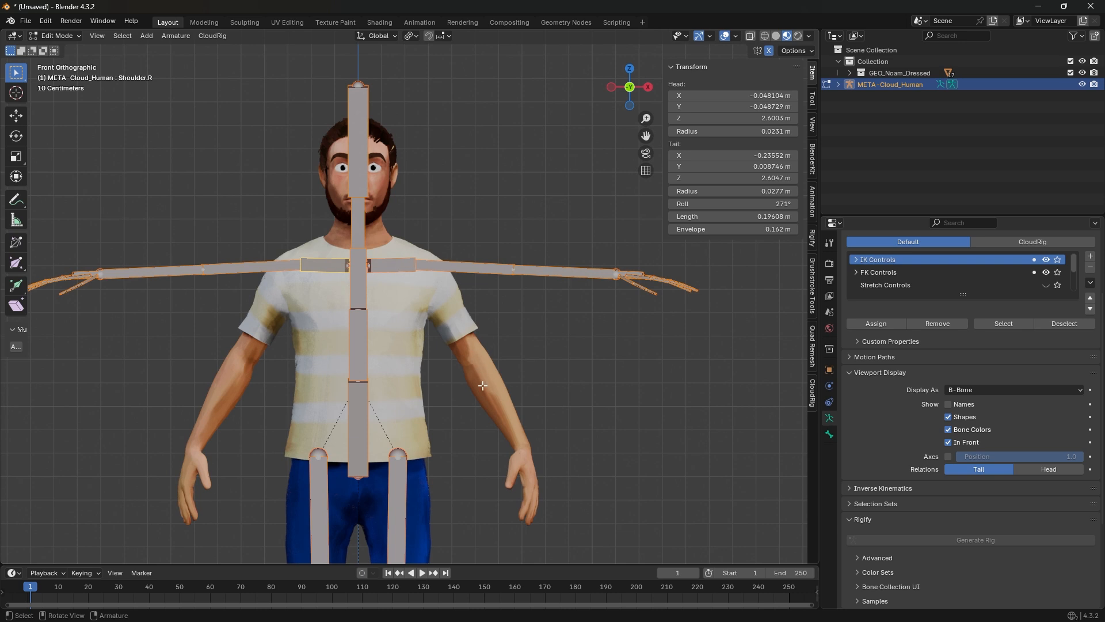
middle_click_drag(558, 480, 545, 409, "shift")
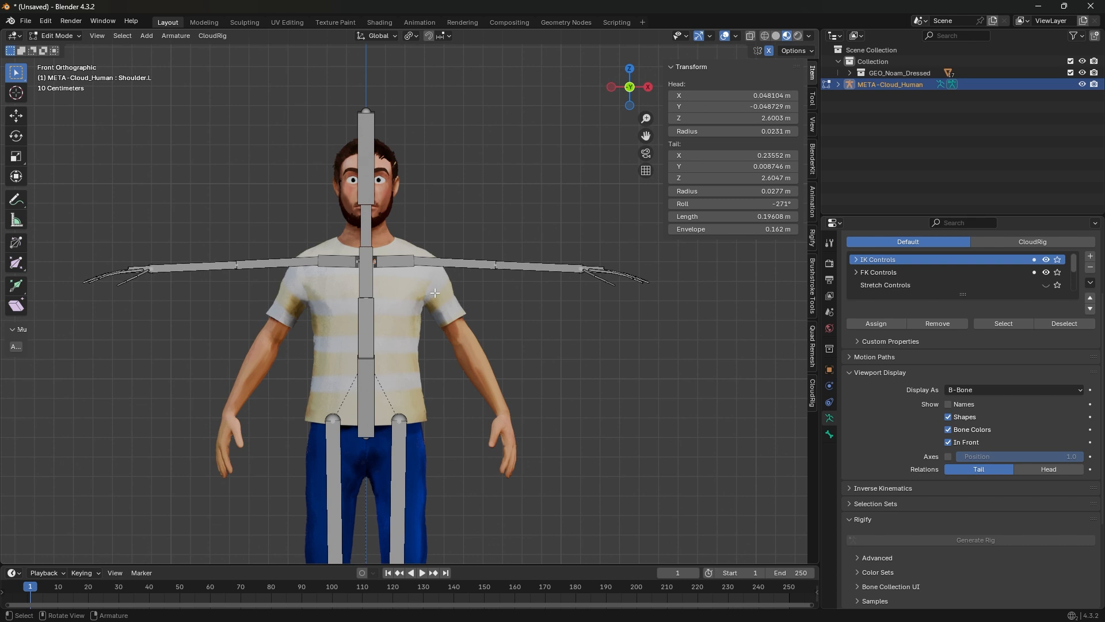
scroll(434, 292, "up", 4)
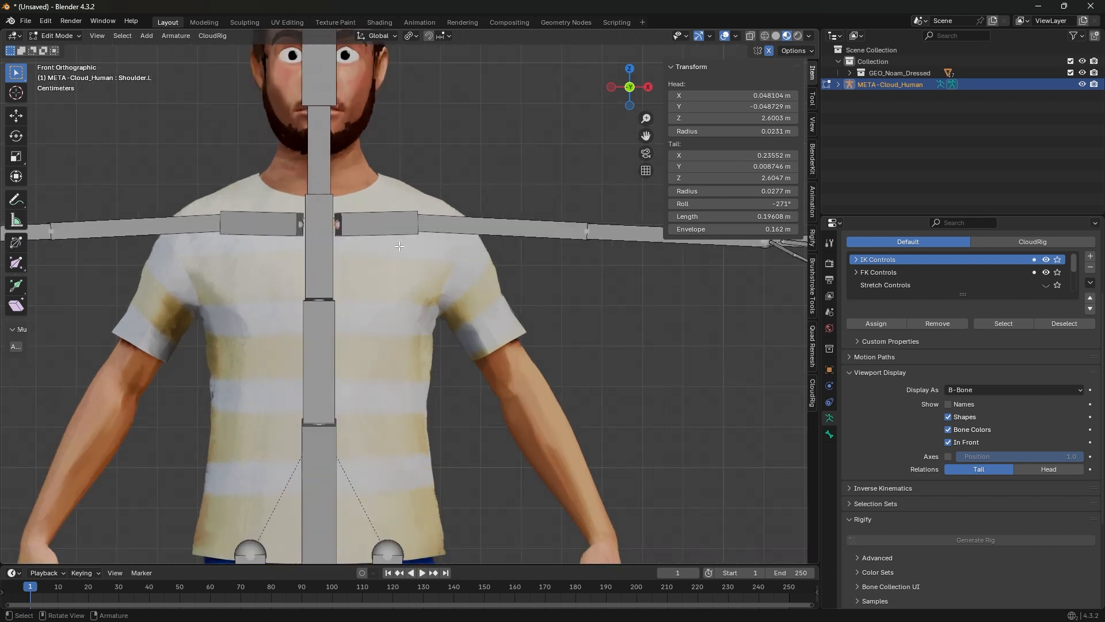
key("g")
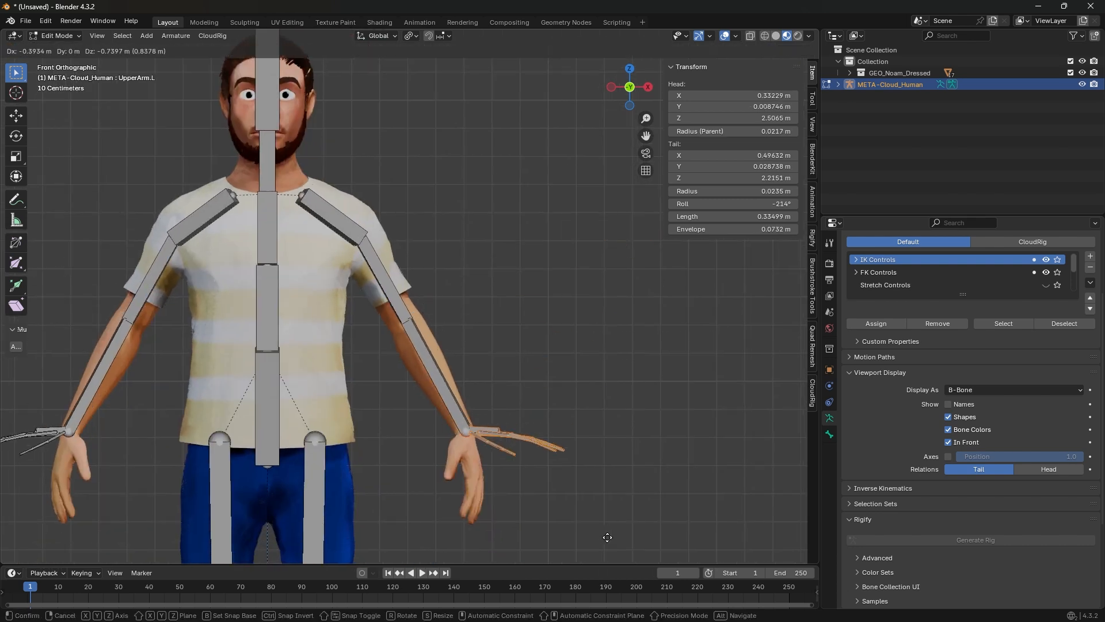
left_click(607, 537)
middle_click_drag(525, 432, 529, 320, "shift")
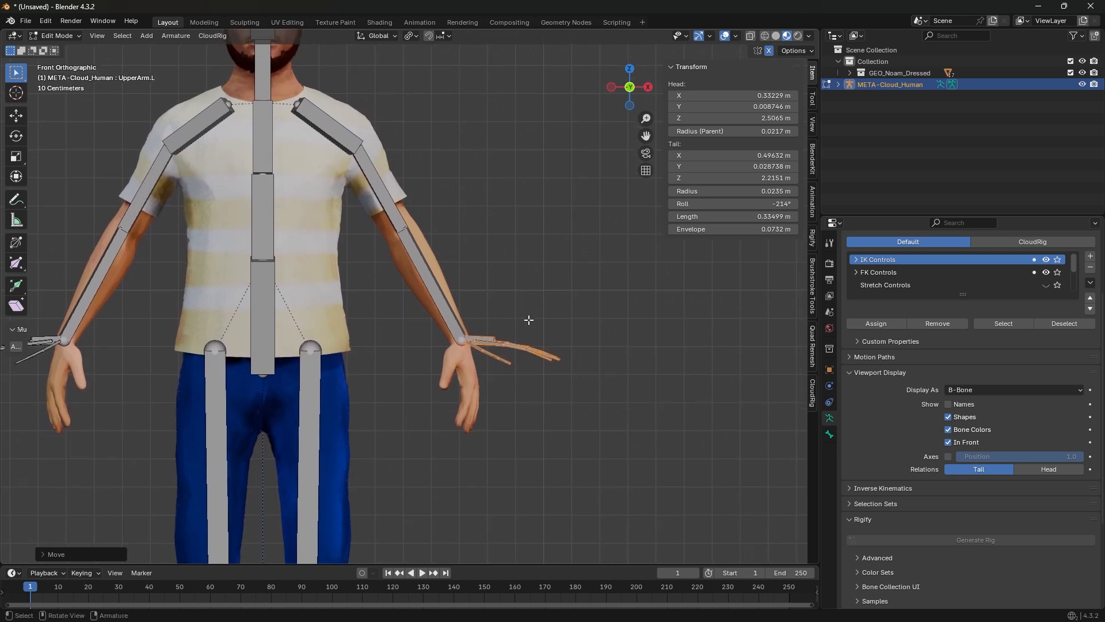
key("r")
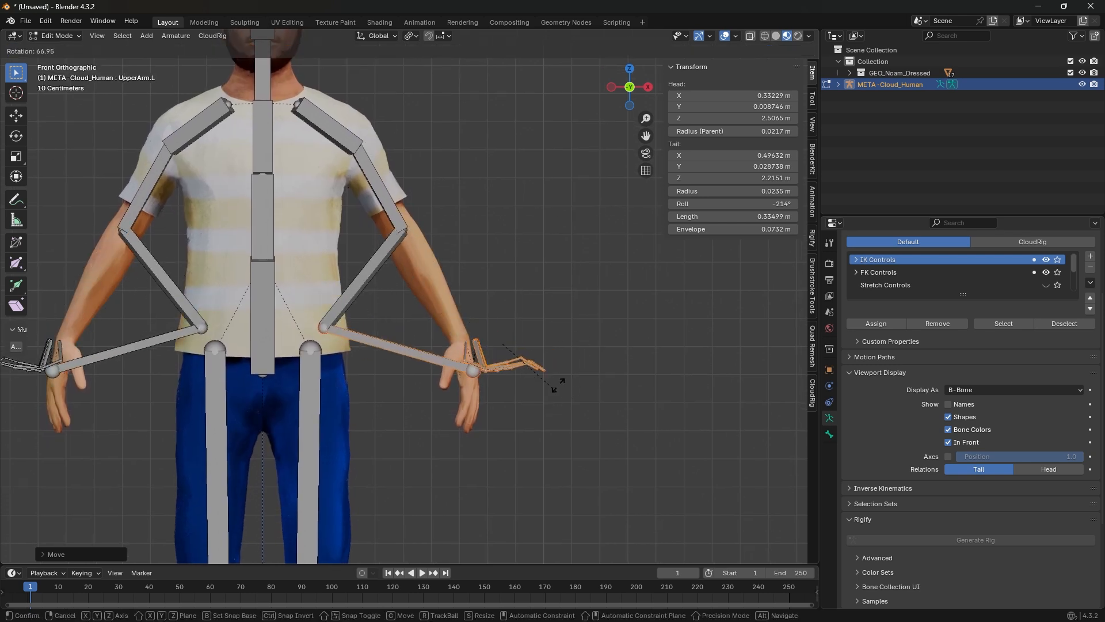
right_click(558, 385)
key("r")
right_click(569, 281)
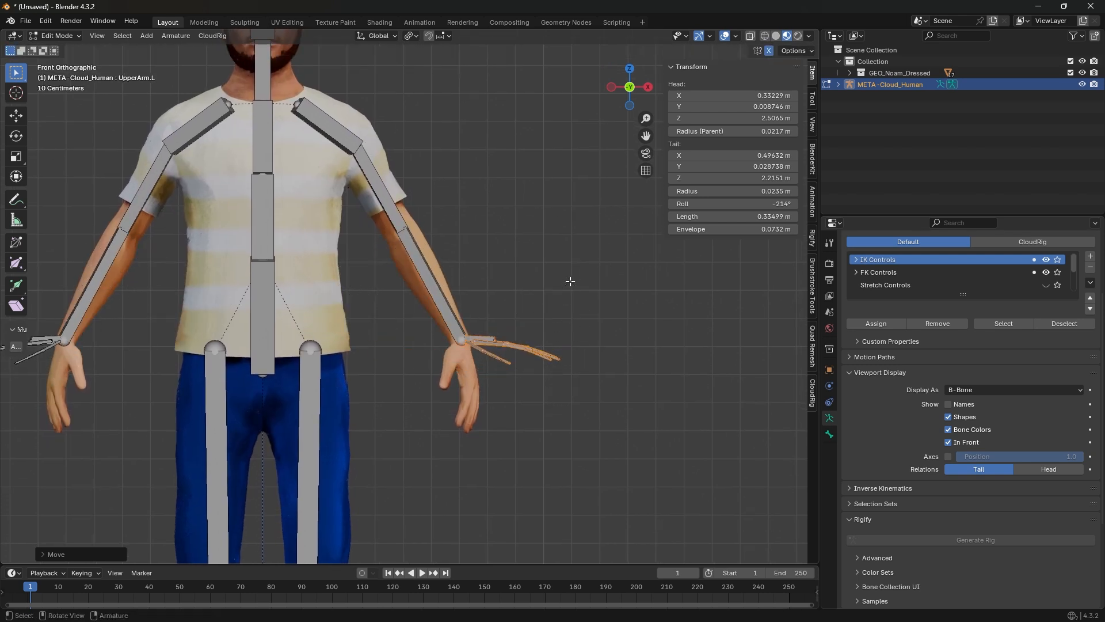
Step: Snap the 3D cursor to the left forearm's wrist joint and set the transform pivot point to 3D Cursor
left_click(461, 340)
scroll(461, 340, "up", 5)
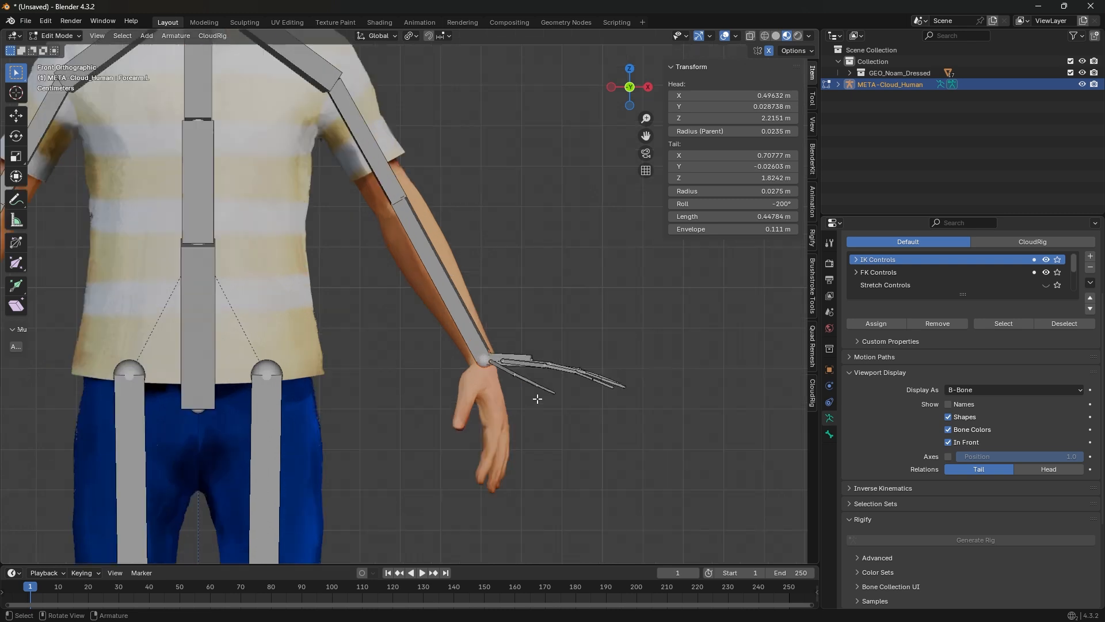
key("shift+s")
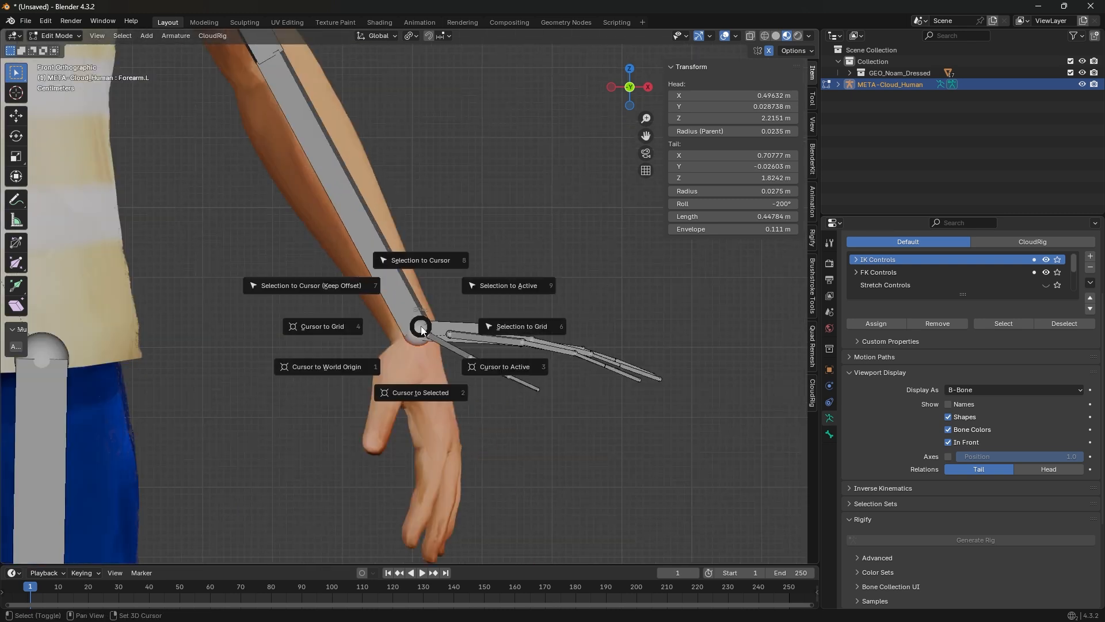
left_click(414, 390)
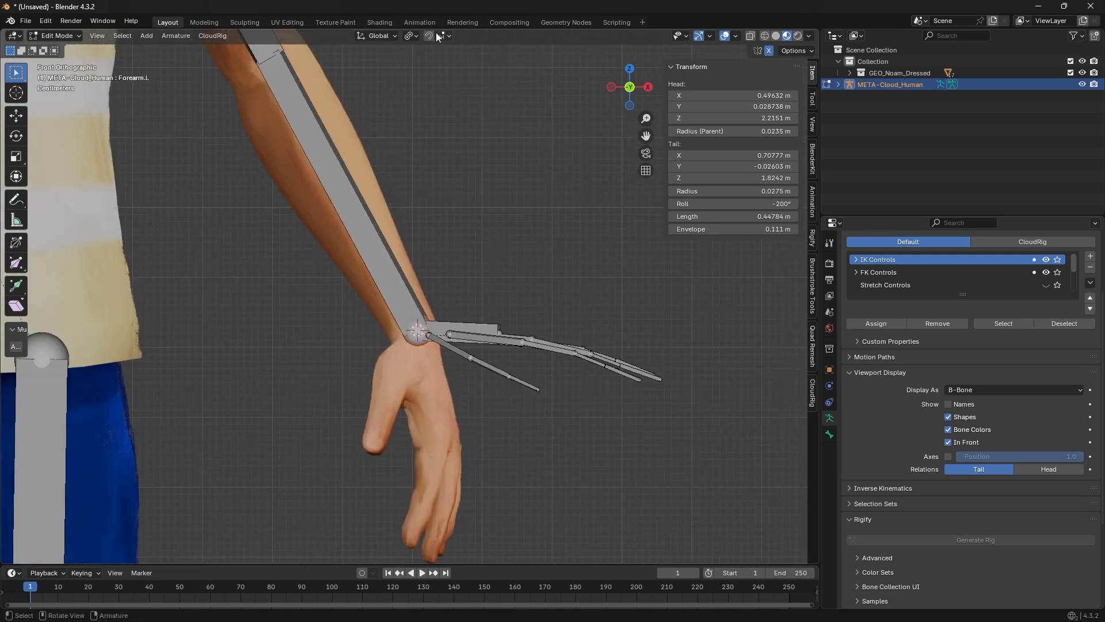
left_click(412, 36)
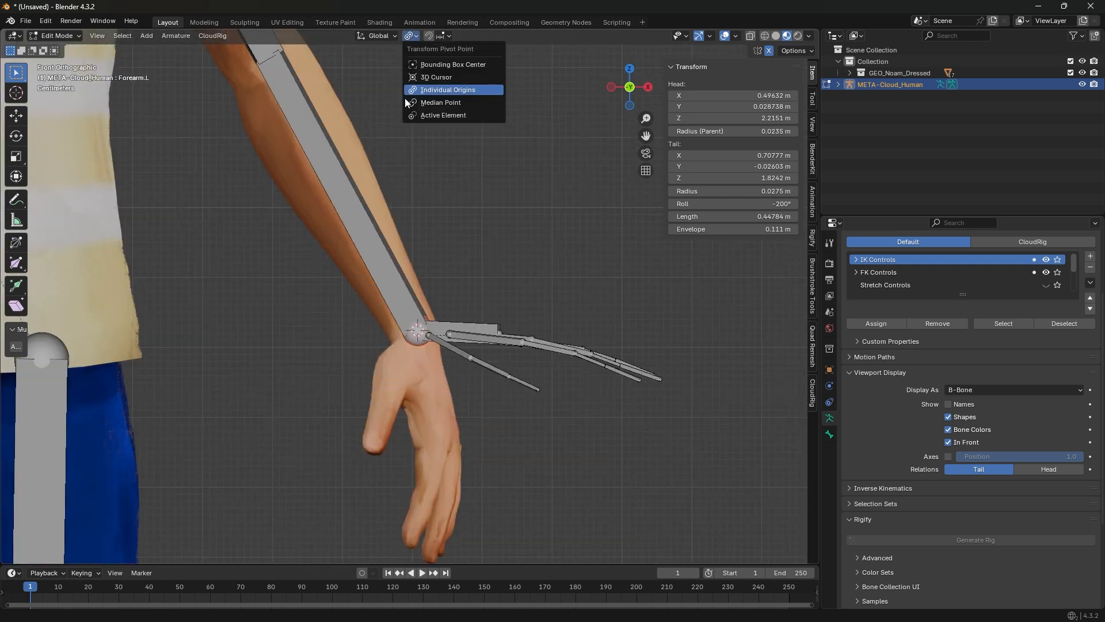
left_click(440, 82)
Step: Rotate all the left hand and finger bones about 76° around the wrist so they point down into the hand mesh
key("l")
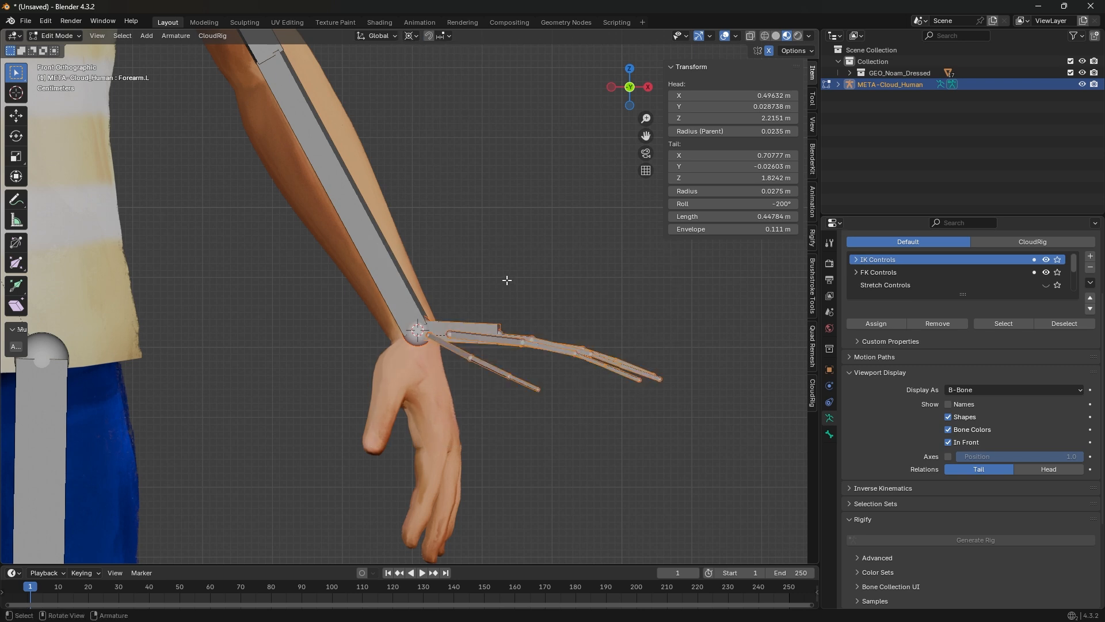
key("r")
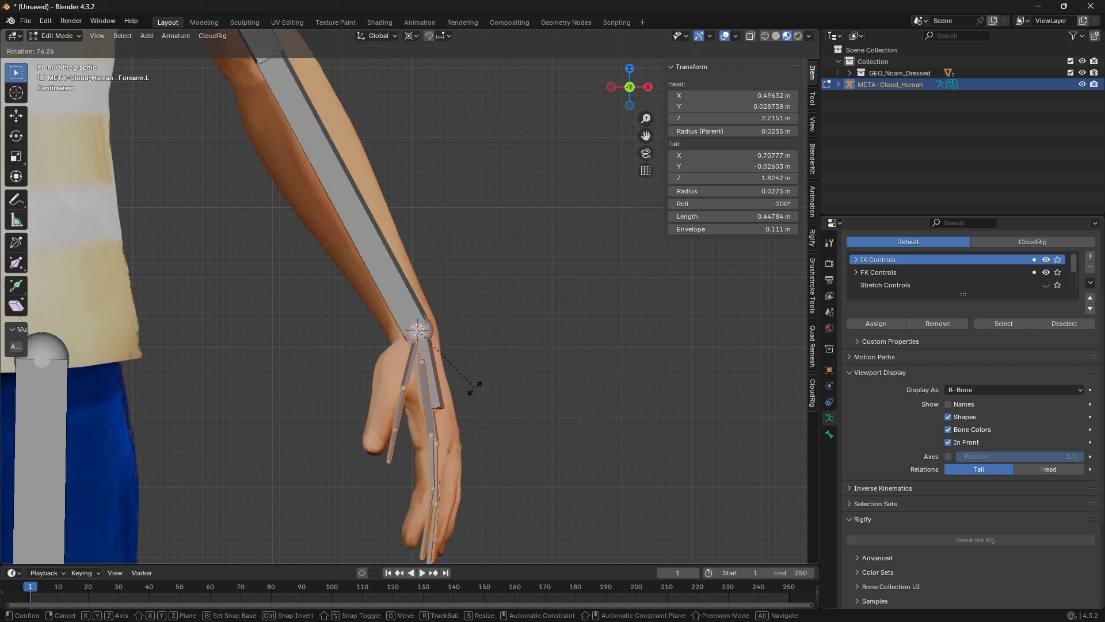
left_click(474, 387)
scroll(474, 387, "down", 2)
middle_click_drag(472, 388, 452, 293, "shift")
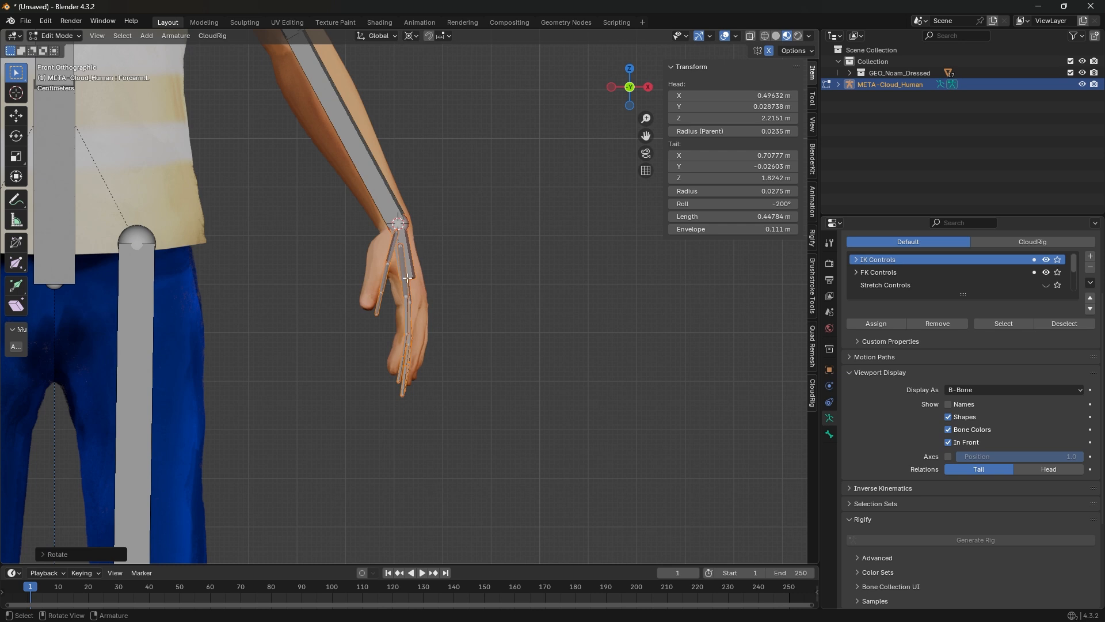
Step: Reposition the upper joints of the mirrored thigh bones at the character's hips
middle_click_drag(382, 419, 375, 196, "shift")
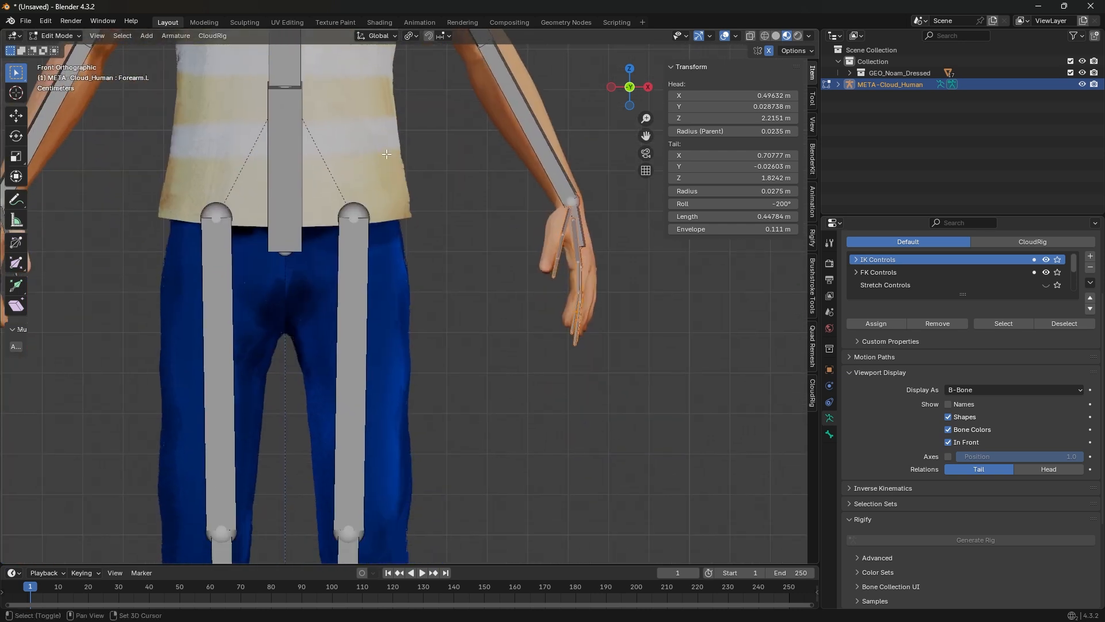
left_click(361, 208)
key("g")
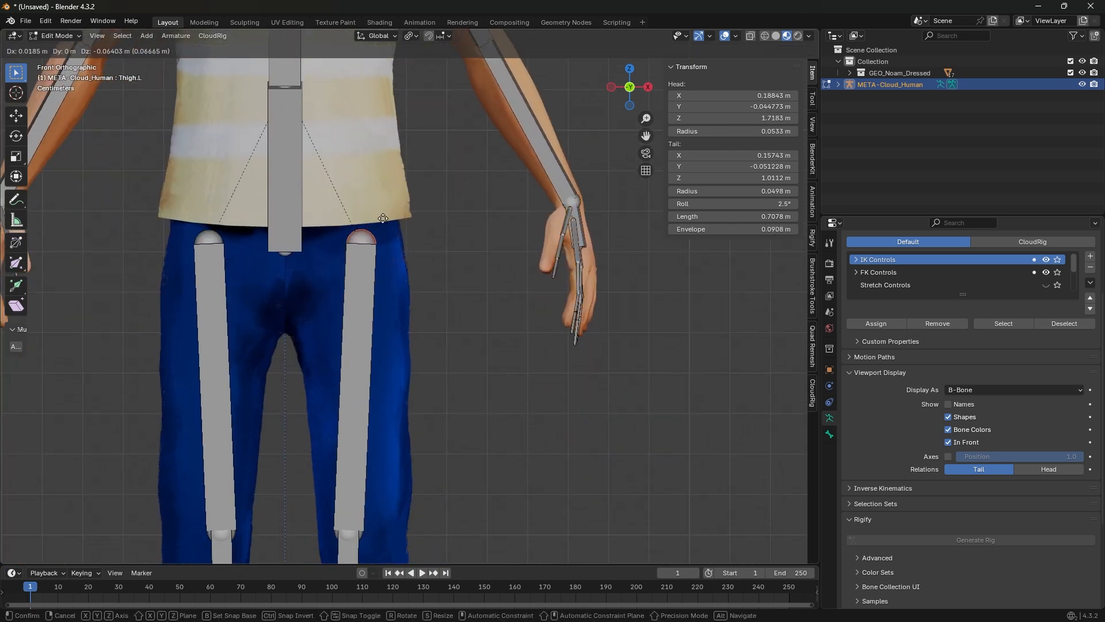
left_click(372, 207)
Step: Turn on the wireframe overlay for the character mesh and lower its opacity
middle_click_drag(346, 373, 360, 92, "shift")
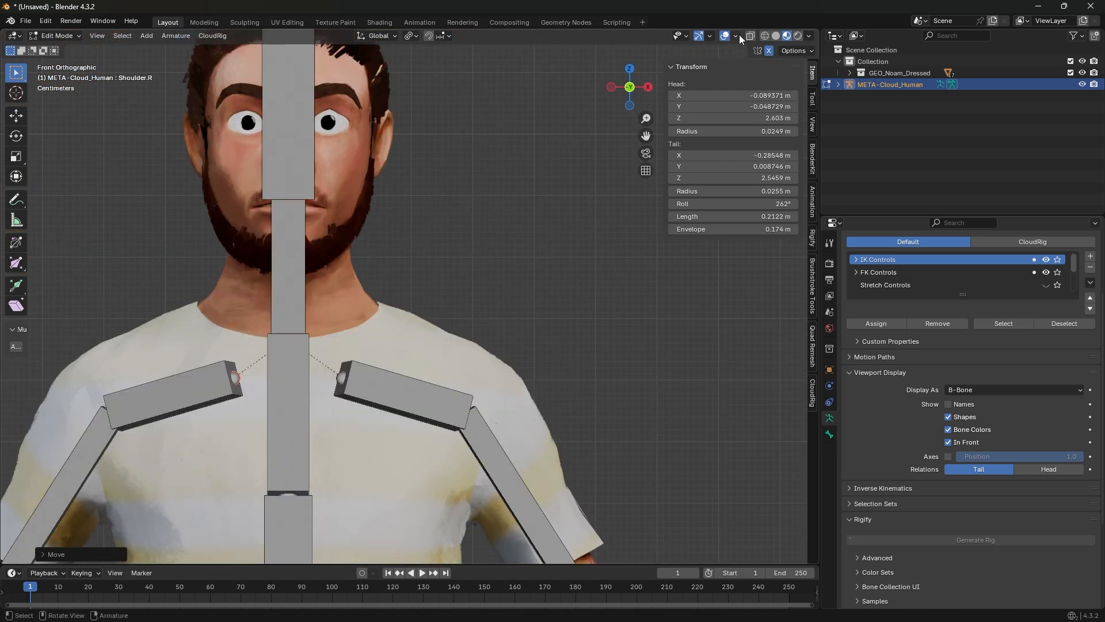
left_click(737, 36)
left_click(664, 243)
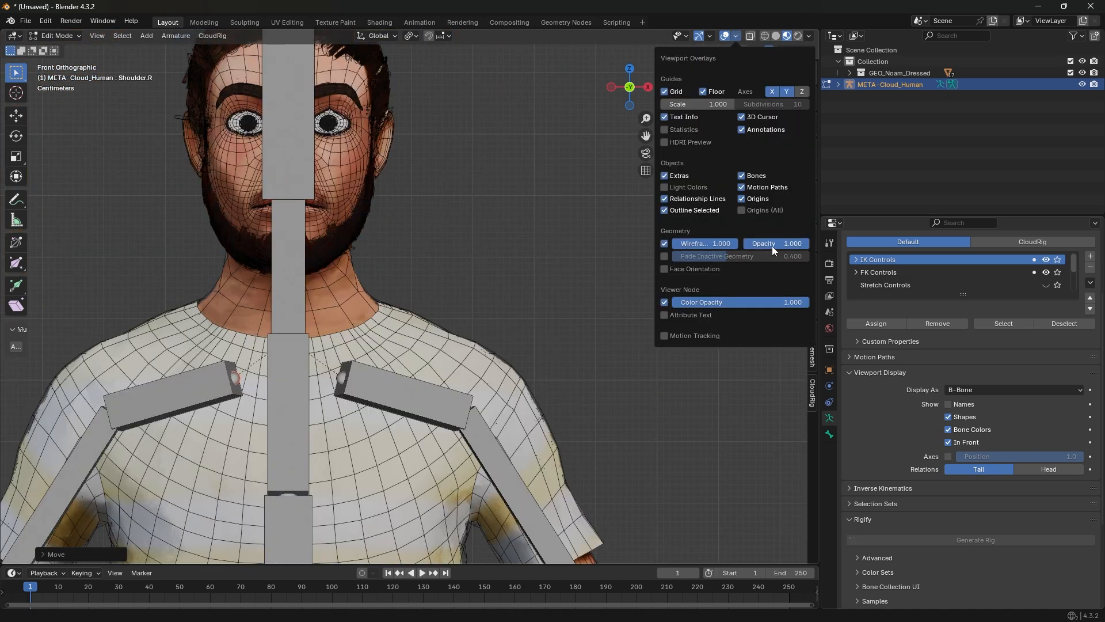
left_click_drag(772, 246, 716, 246)
Step: Examine from several angles how the elbow joint of the arm bones sits against the arm mesh's edge loops
middle_click_drag(518, 259, 446, 259)
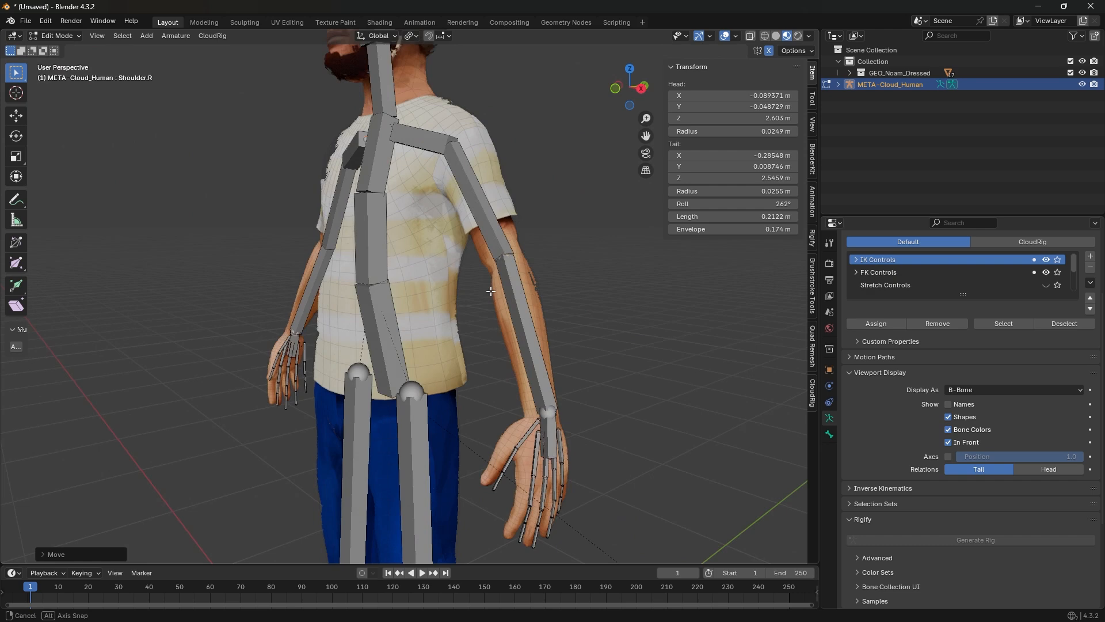
middle_click_drag(446, 259, 416, 197, "shift")
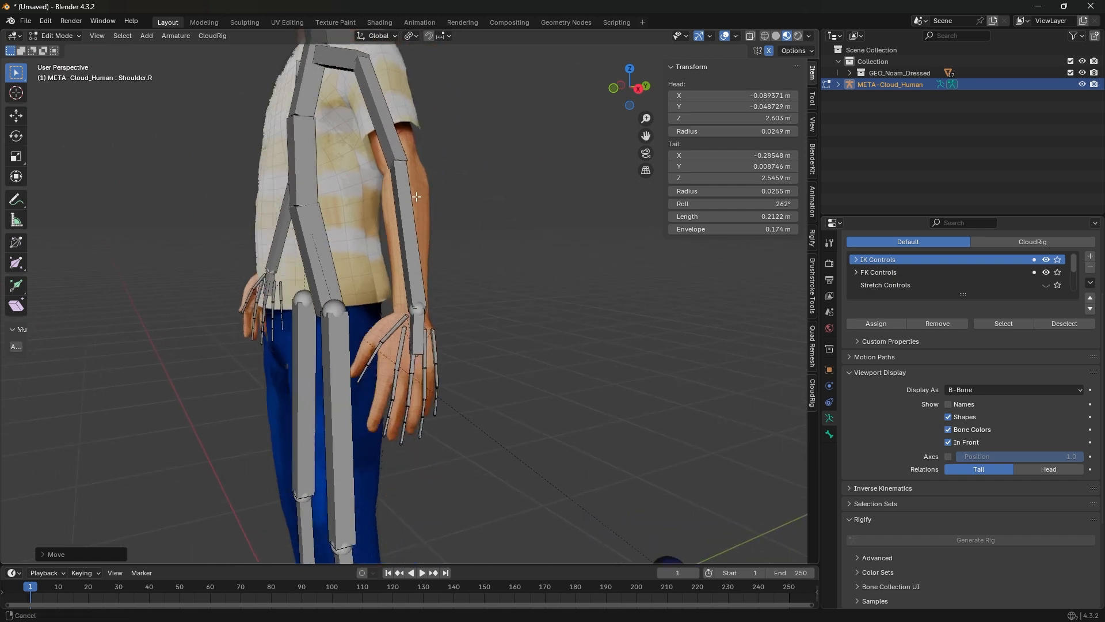
scroll(402, 337, "up", 4)
middle_click_drag(403, 337, 240, 468)
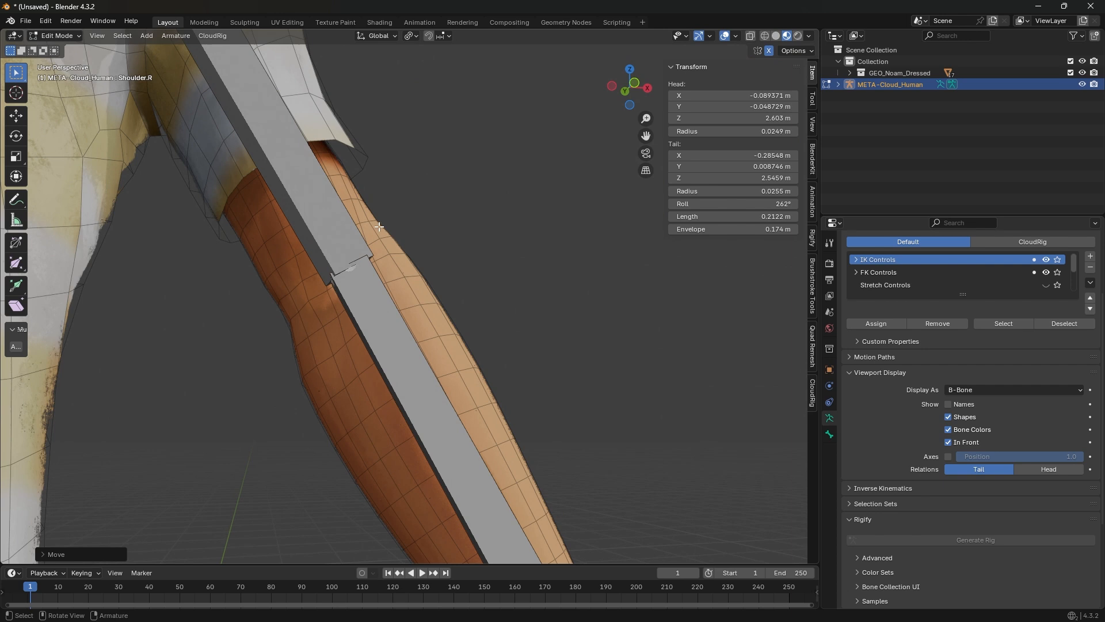
middle_click_drag(379, 227, 386, 235)
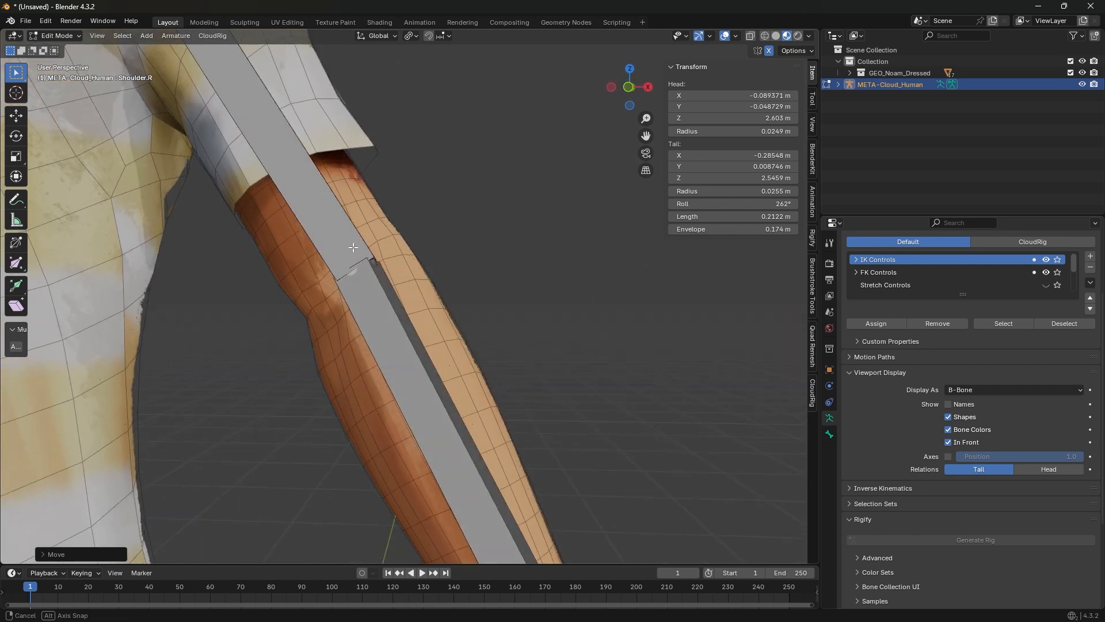
middle_click_drag(323, 339, 348, 283)
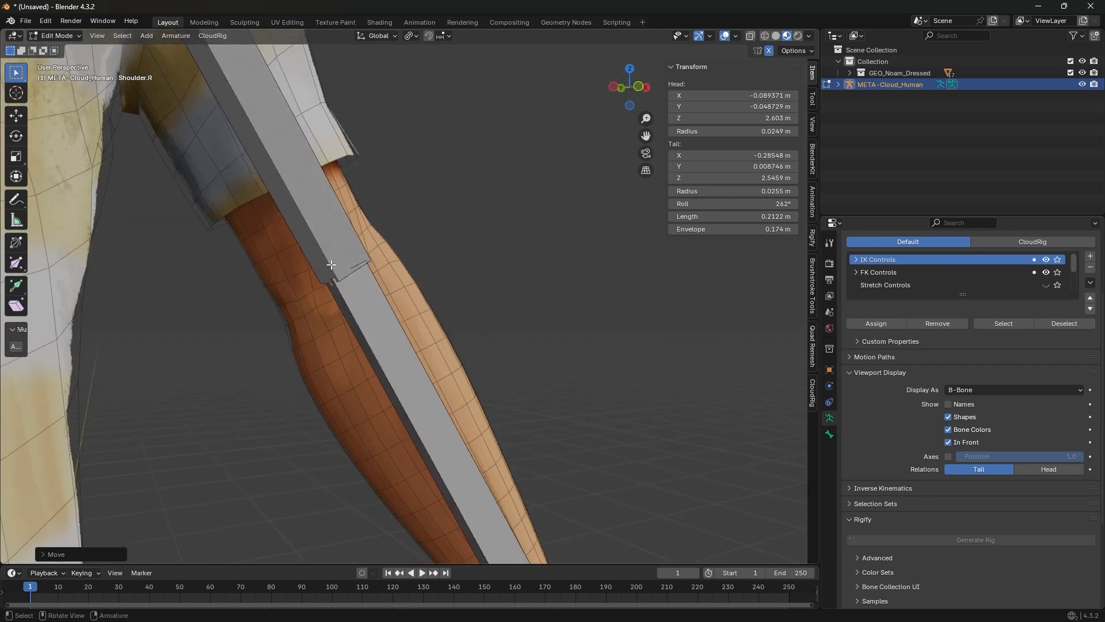
middle_click_drag(347, 260, 364, 257)
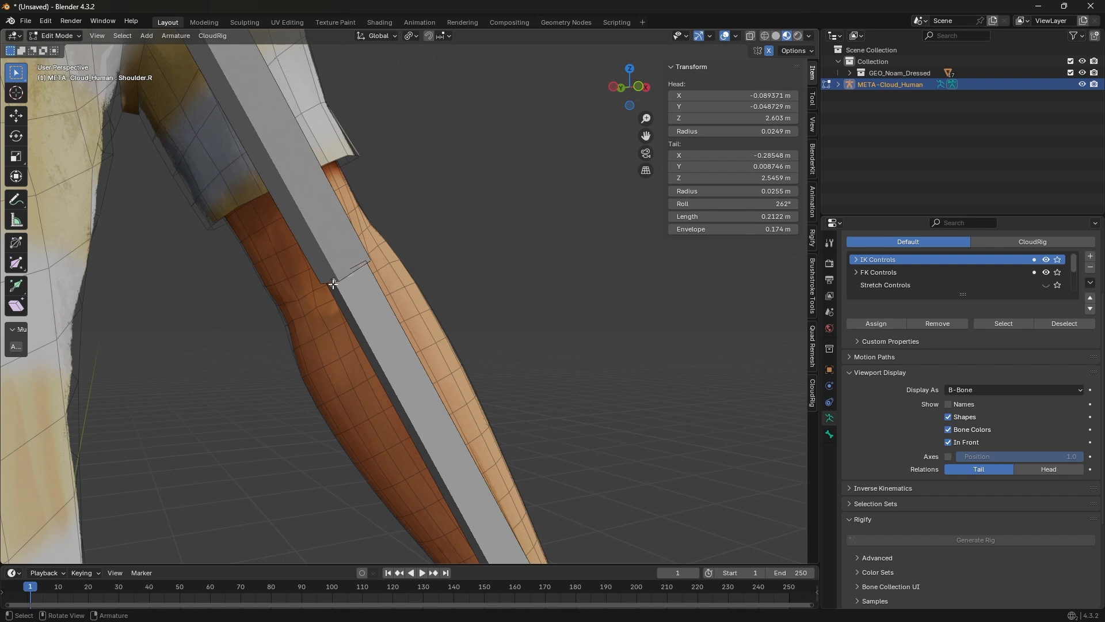
Step: Delete the chain of horizontal bones extending behind the character's head, working from the right side view
key("KP_1")
middle_click_drag(520, 254, 520, 193, "ctrl")
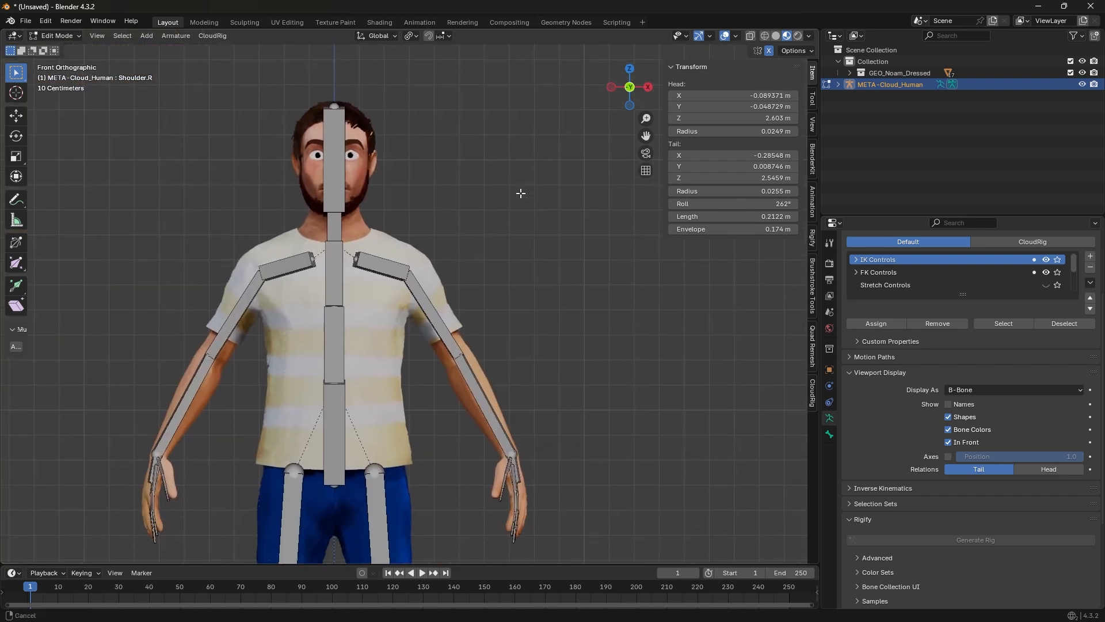
left_click(648, 87)
middle_click_drag(444, 283, 366, 386, "shift")
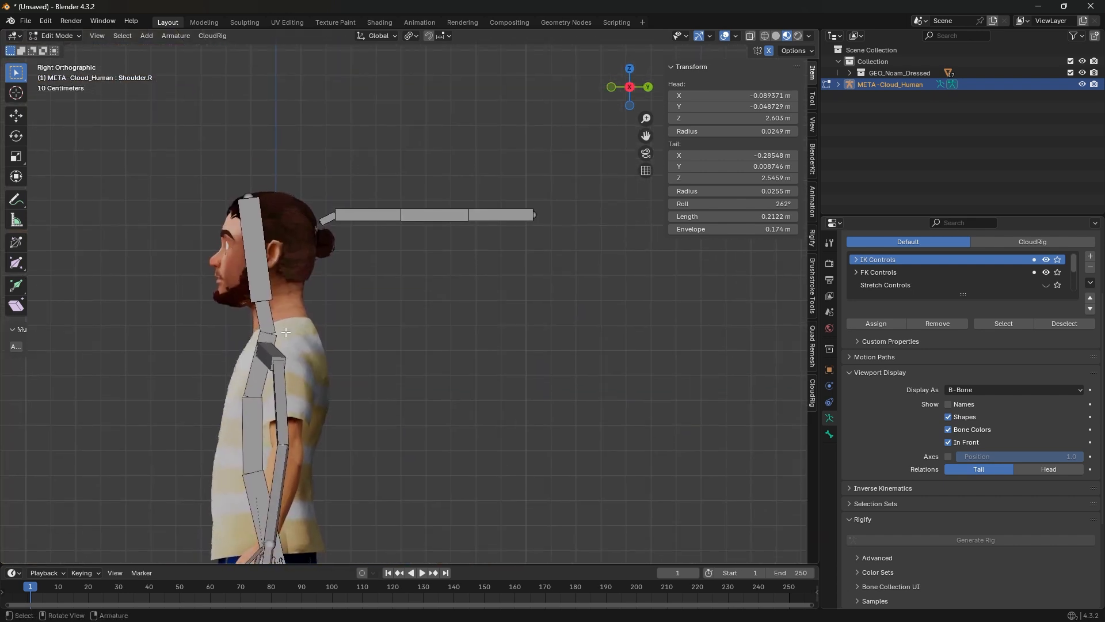
middle_click_drag(287, 331, 310, 190, "shift")
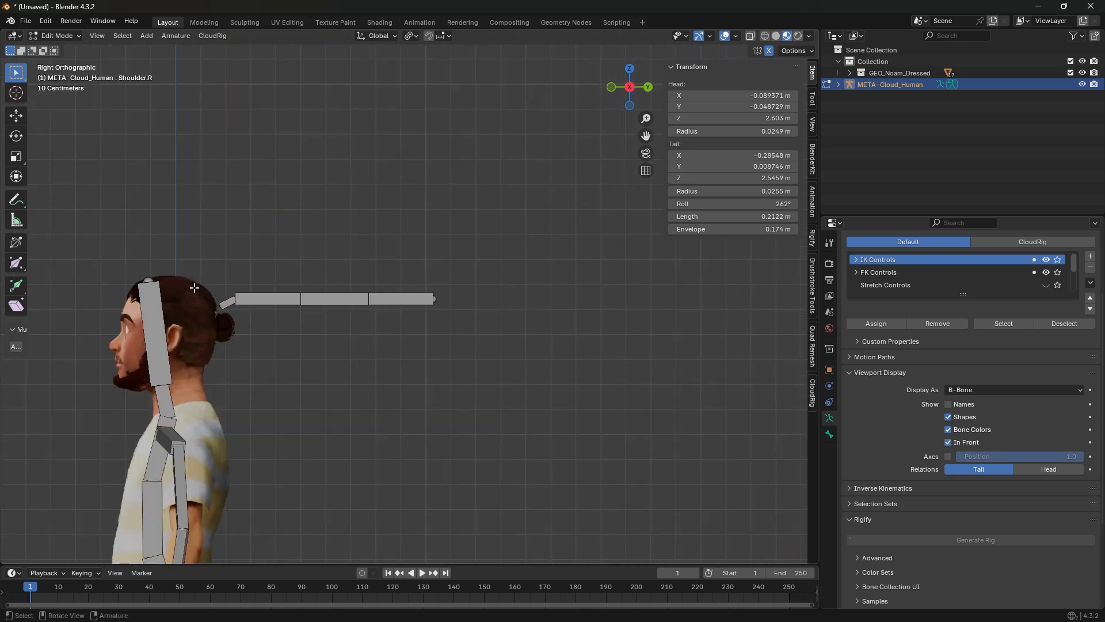
left_click_drag(203, 252, 527, 343)
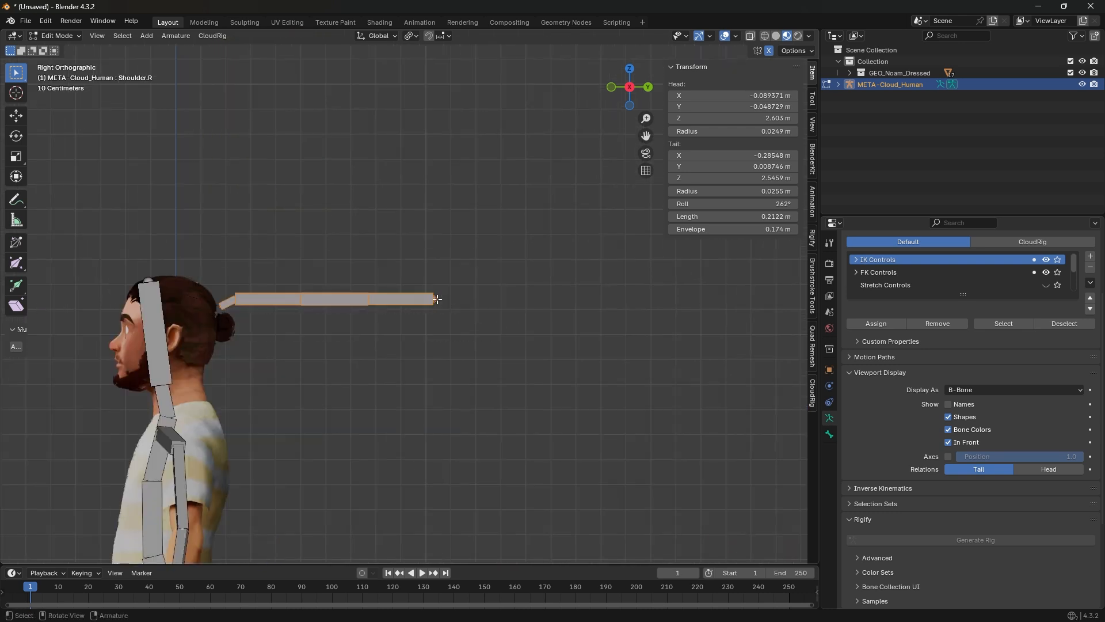
key("x")
left_click(436, 299)
Step: Delete the upright Properties_Character_Human bone behind the feet and select the root bone on the floor
scroll(374, 420, "down", 3)
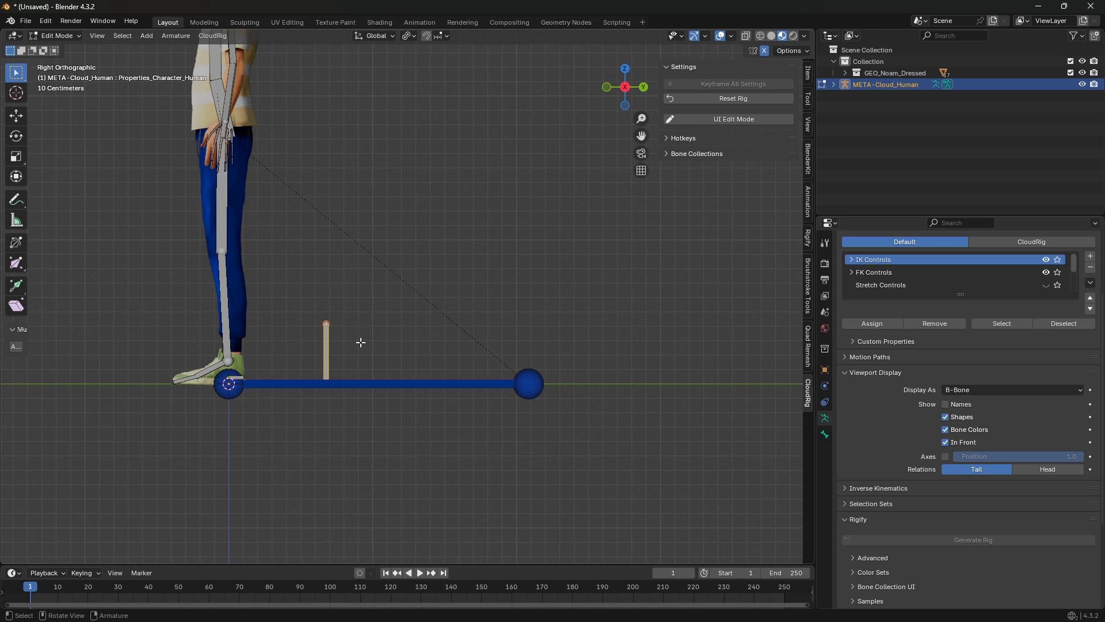
key("x")
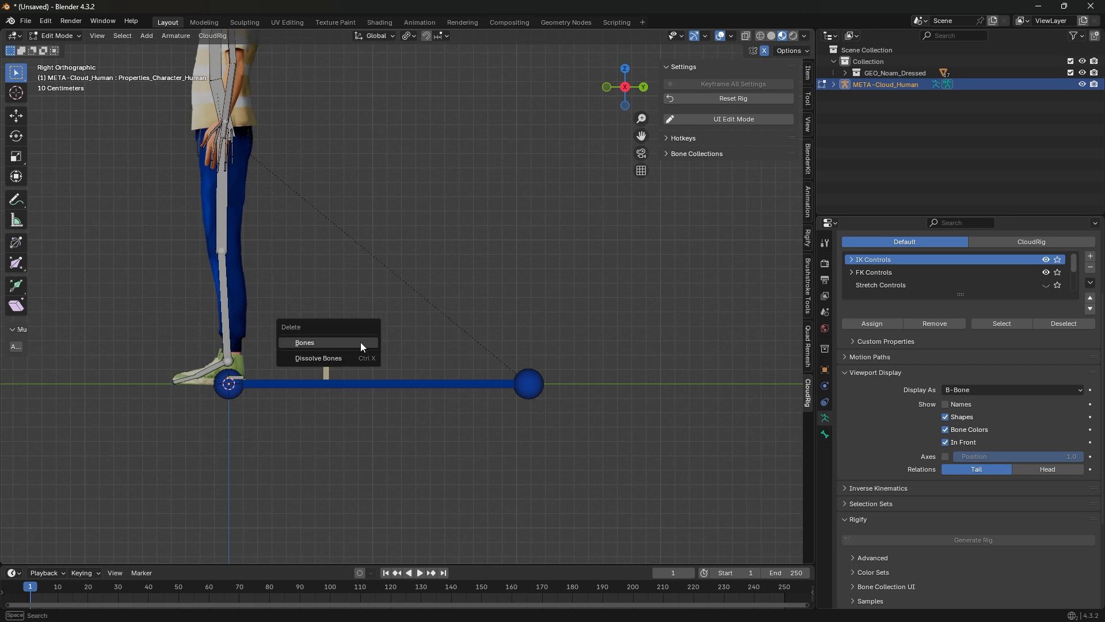
left_click(361, 341)
left_click(371, 394)
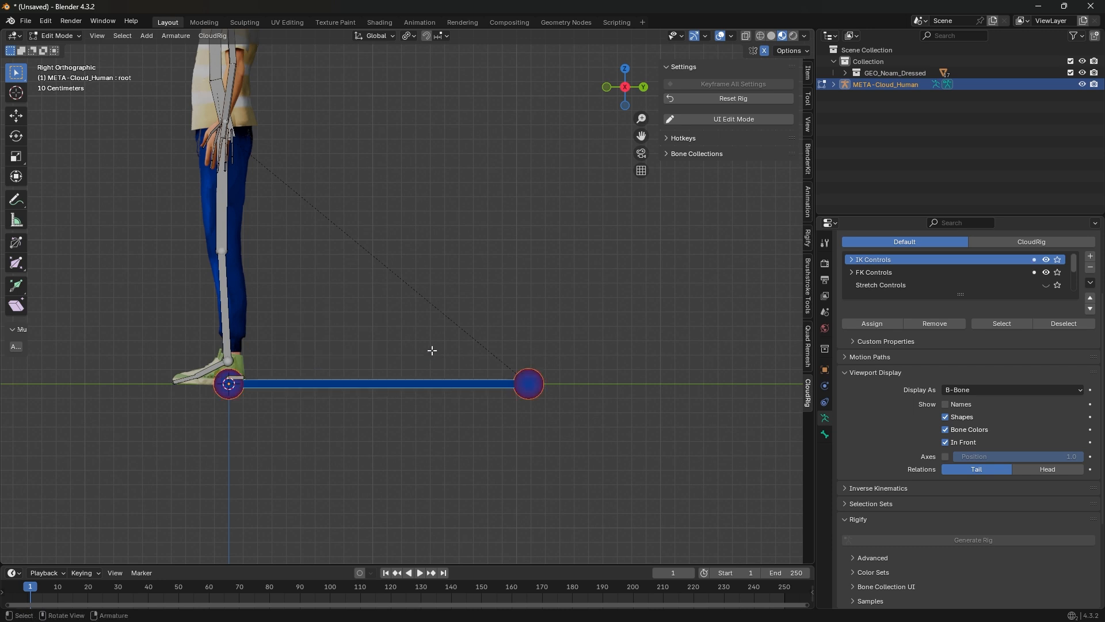
scroll(411, 268, "down", 3)
scroll(388, 260, "up", 3)
scroll(308, 337, "up", 1)
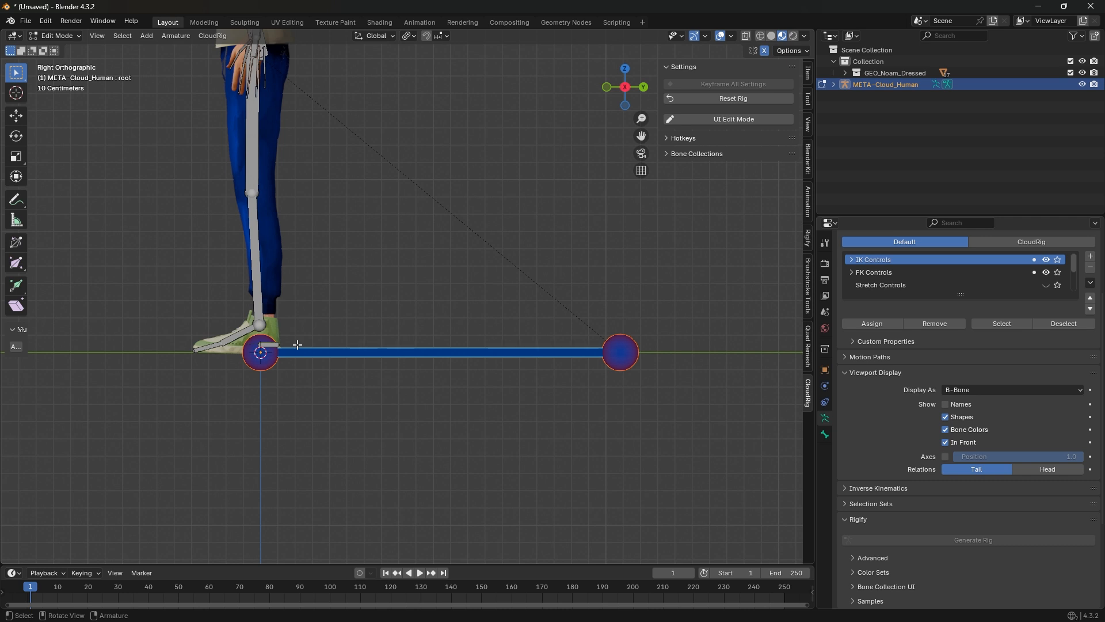
key("h")
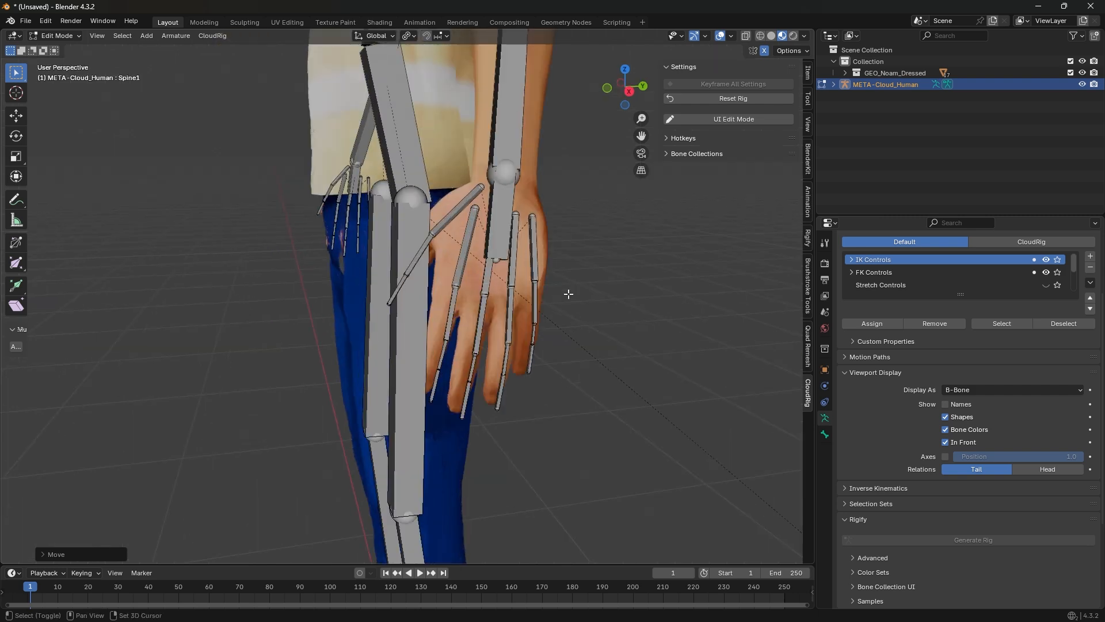
Step: Select the tip bone of the left pinky finger in a close view of the hand
middle_click_drag(568, 294, 319, 394, "shift")
scroll(346, 373, "up", 3)
middle_click_drag(427, 391, 483, 213, "shift")
left_click(406, 386)
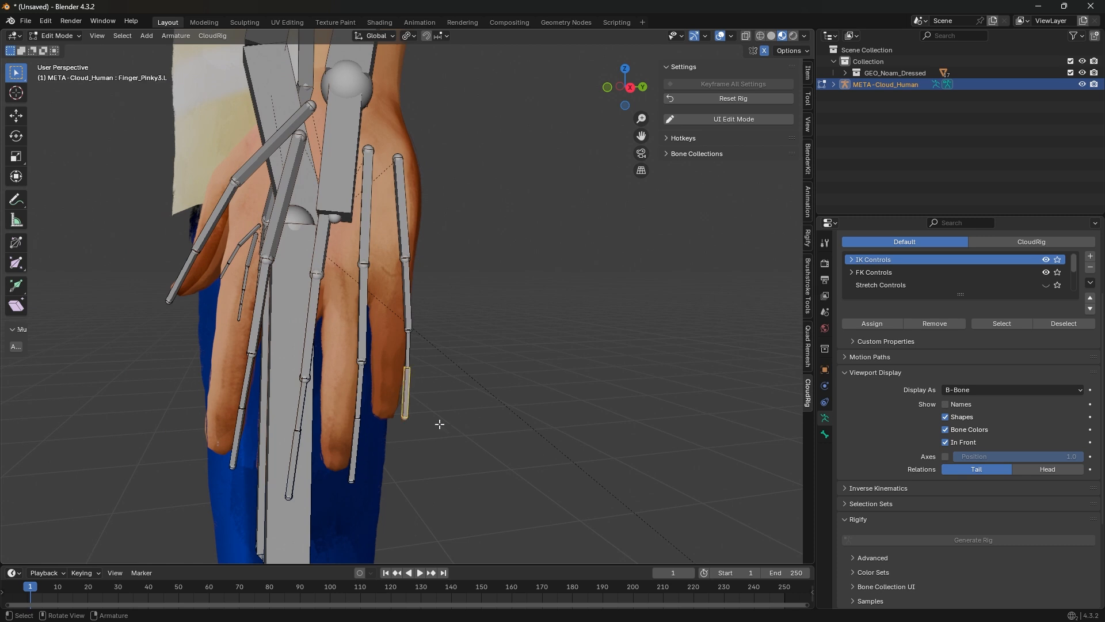
middle_click_drag(439, 425, 433, 415)
key("r")
key("r")
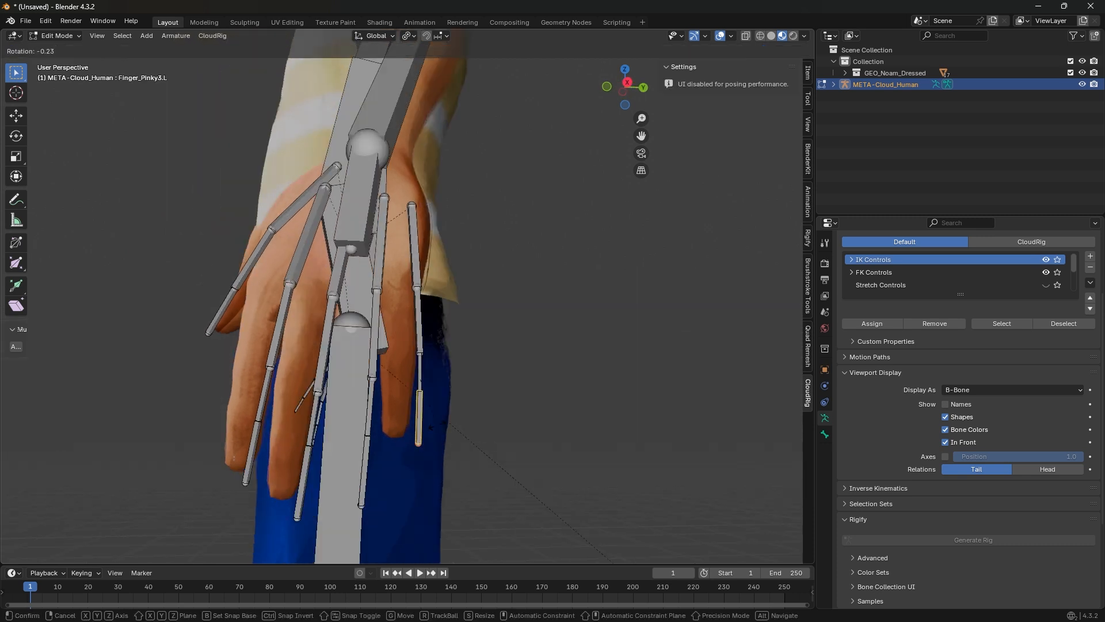
right_click(481, 452)
Step: Show the pinky tip bone's transform values and turn on the axes display for the armature's bones
left_click(807, 73)
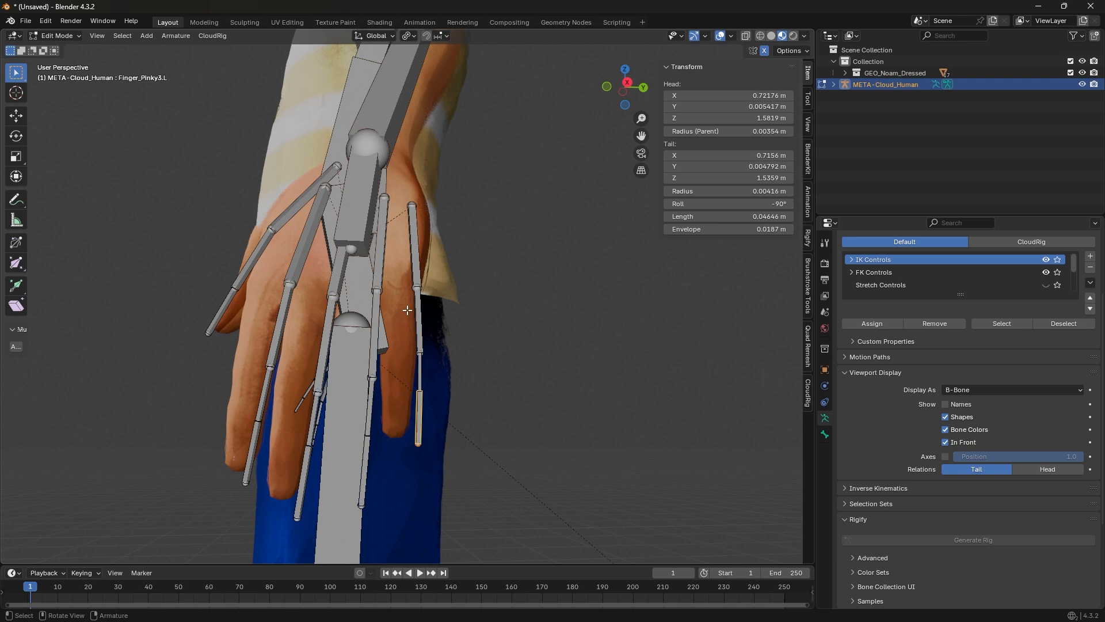
middle_click_drag(407, 311, 390, 288)
middle_click_drag(447, 310, 624, 459)
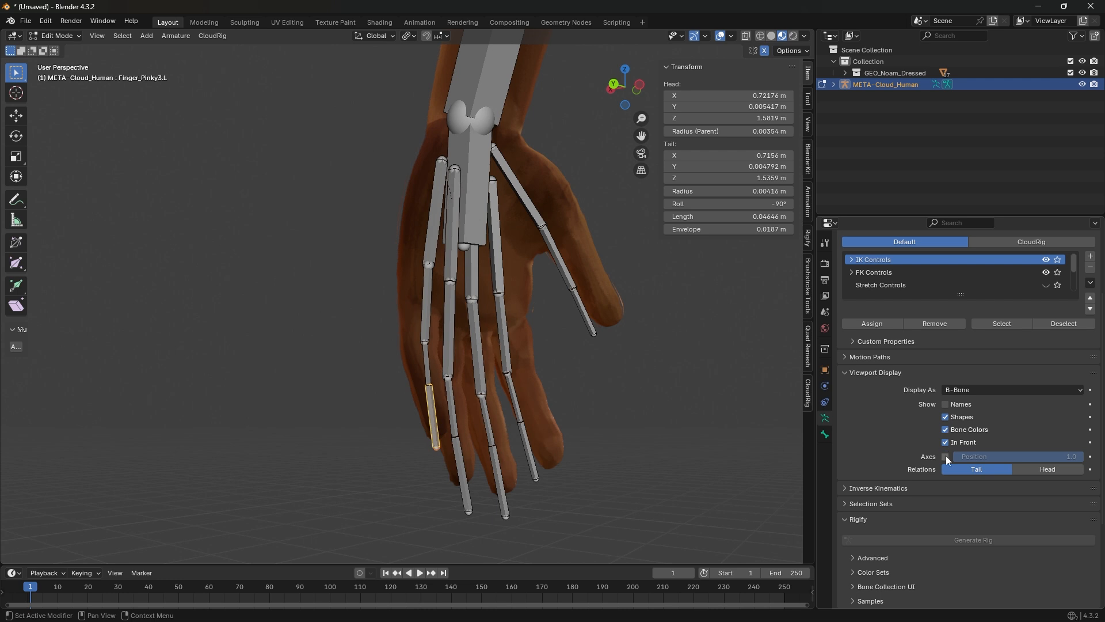
left_click(946, 456)
middle_click_drag(432, 311, 213, 314, "shift")
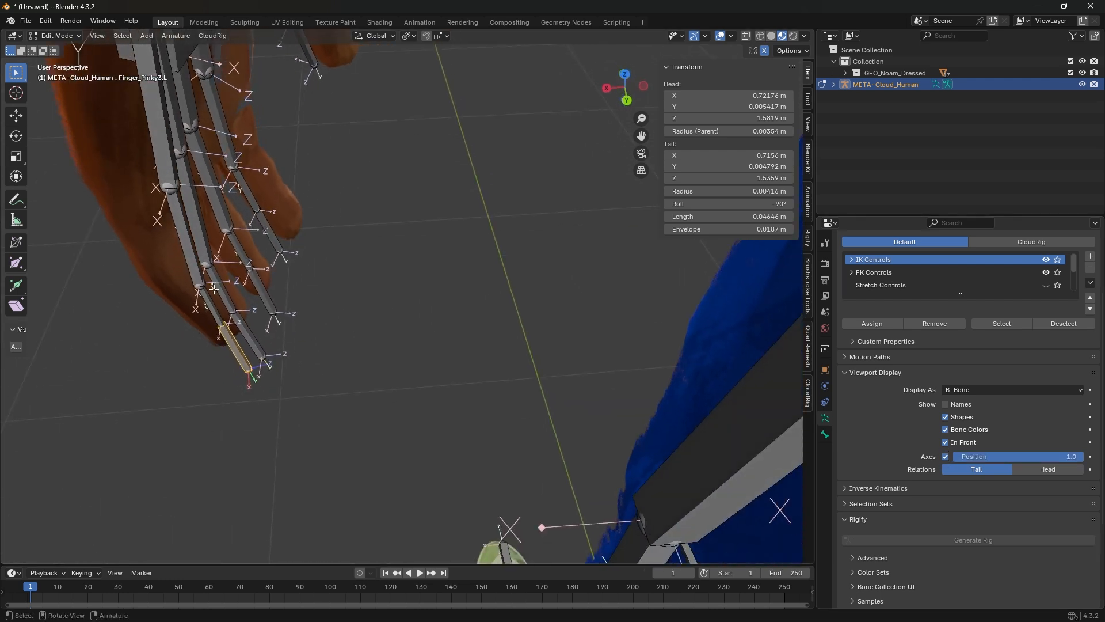
middle_click_drag(335, 319, 416, 356)
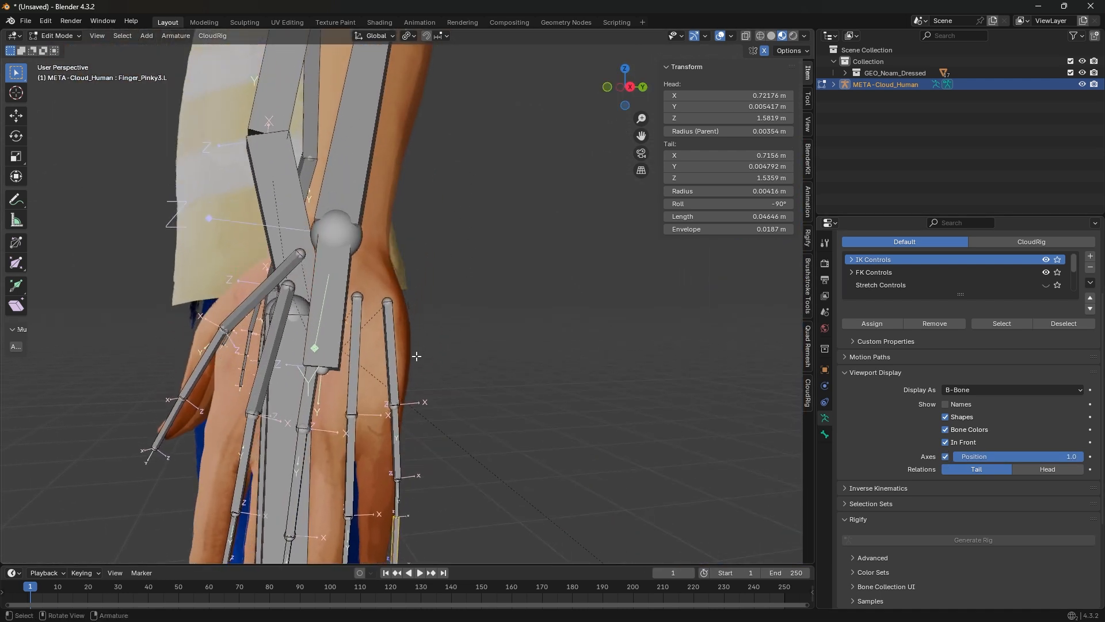
Step: Enable snapping with Volume as the snap target and snap a left pinky bone joint into the finger mesh
left_click(427, 35)
left_click(441, 36)
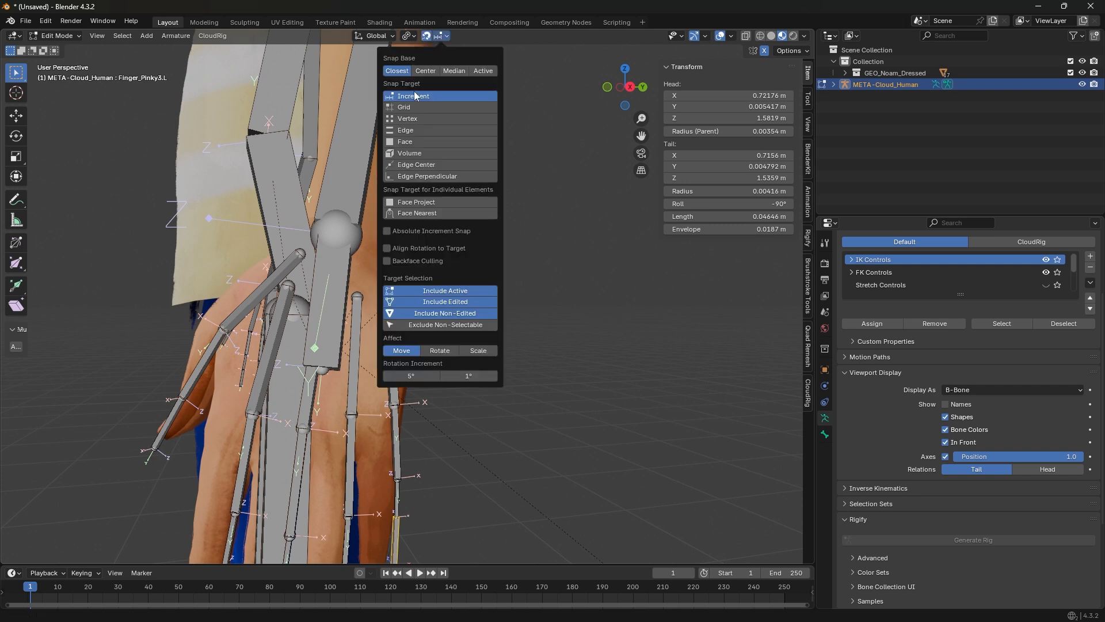
left_click(393, 153)
middle_click_drag(491, 406, 563, 312, "shift")
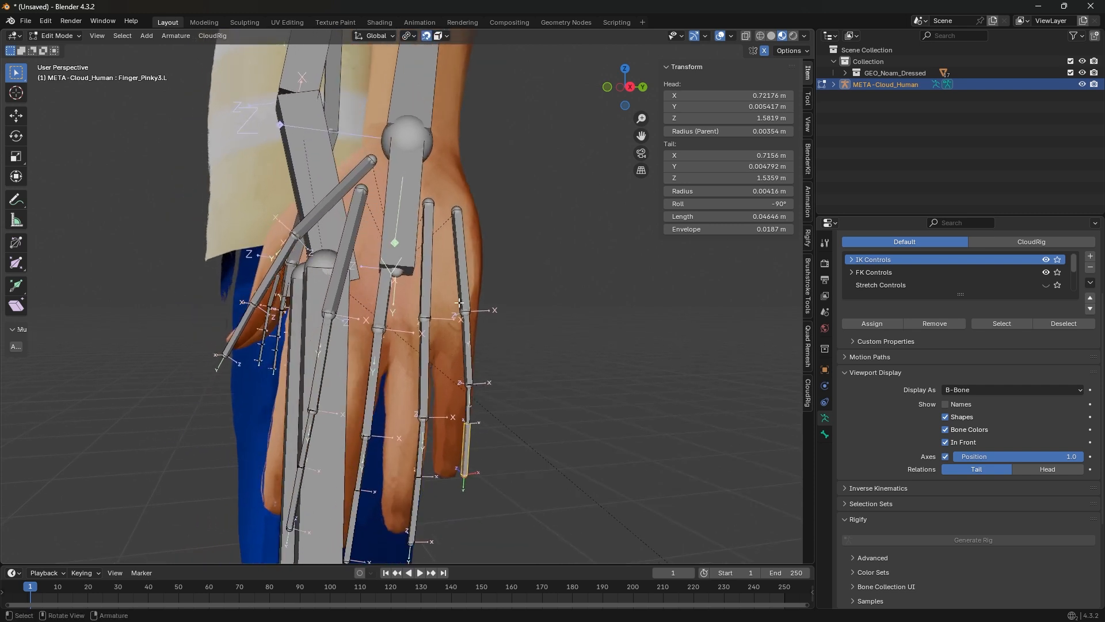
scroll(340, 323, "up", 5)
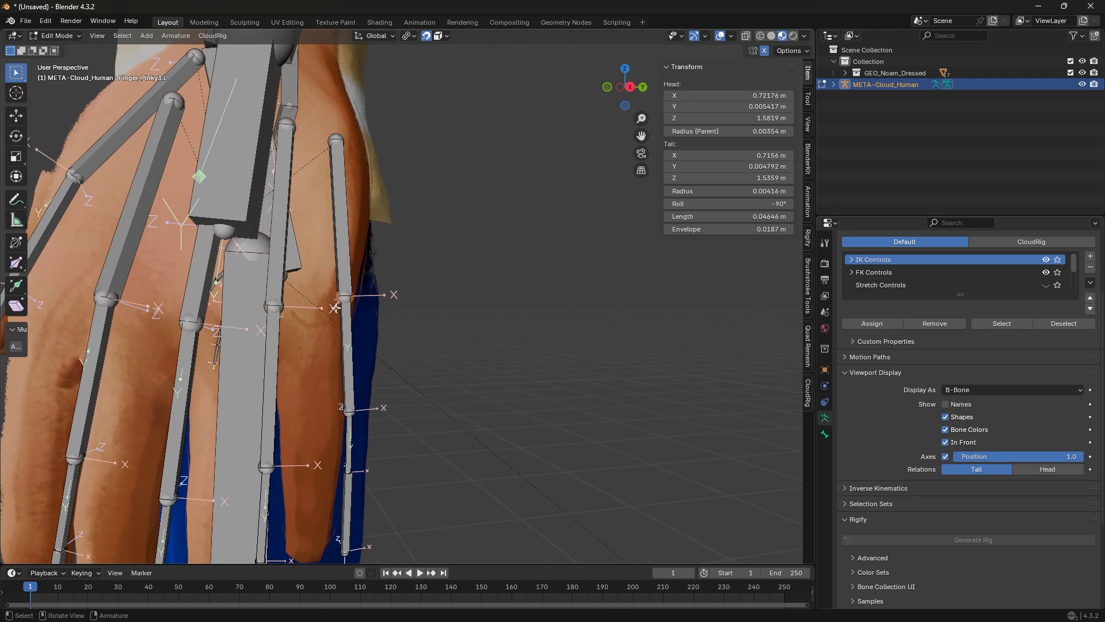
key("g")
left_click(311, 316)
Step: Turn the wireframe overlay on and snap the remaining left pinky joints into the middle of the finger, following its edge loops
left_click(731, 36)
left_click(666, 242)
middle_click_drag(391, 218, 406, 247)
key("g")
left_click(392, 201)
left_click(429, 293)
key("g")
left_click(397, 271)
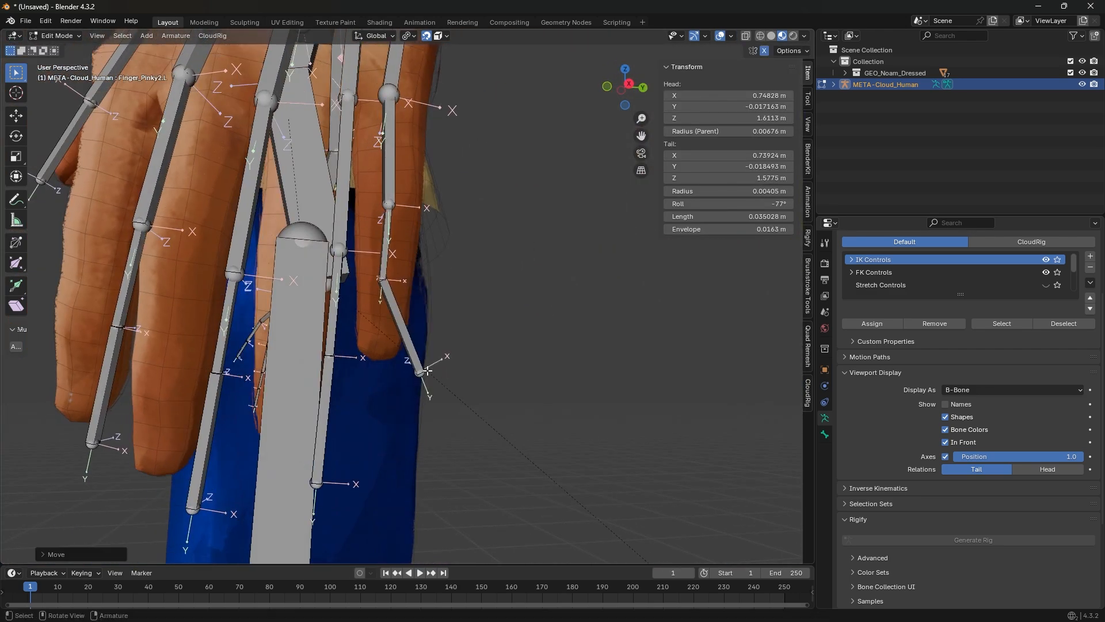
left_click(403, 357)
middle_click_drag(380, 328, 403, 322)
Step: Snap the joints of the left ring finger bones into the centre of the ring finger mesh
left_click(326, 251)
middle_click_drag(326, 251, 327, 423)
key("g")
left_click(327, 247)
left_click(381, 120)
key("g")
left_click(380, 121)
middle_click_drag(379, 124, 383, 271, "shift")
middle_click_drag(383, 270, 460, 46)
left_click(326, 241)
middle_click_drag(326, 241, 288, 400)
key("g")
left_click(361, 272)
Step: Snap the joints of the left middle finger bones, including the knuckle, into the centre of the finger mesh
left_click(314, 323)
key("g")
middle_click_drag(288, 322, 259, 318, "alt")
left_click(322, 319)
key("g")
left_click(265, 322)
middle_click_drag(270, 201, 203, 346, "shift")
left_click(224, 451)
key("g")
left_click(235, 438)
scroll(203, 346, "down", 4)
scroll(203, 346, "up", 4)
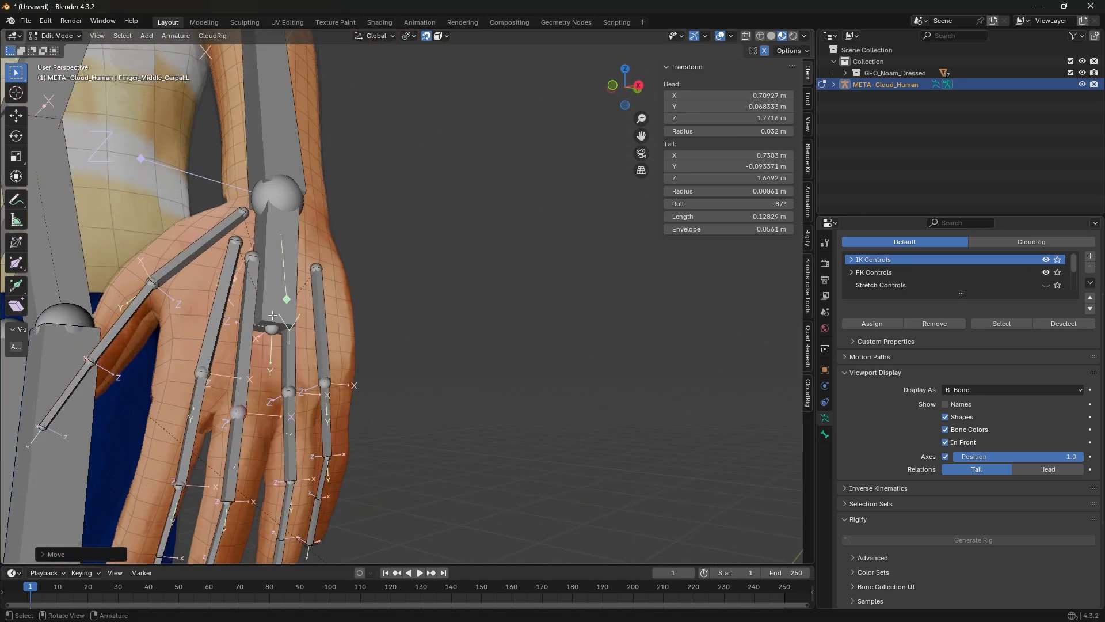
Step: Move the base of the left thumb's first bone into the thumb volume near the wrist
middle_click_drag(179, 277, 310, 313)
left_click(279, 358)
key("g")
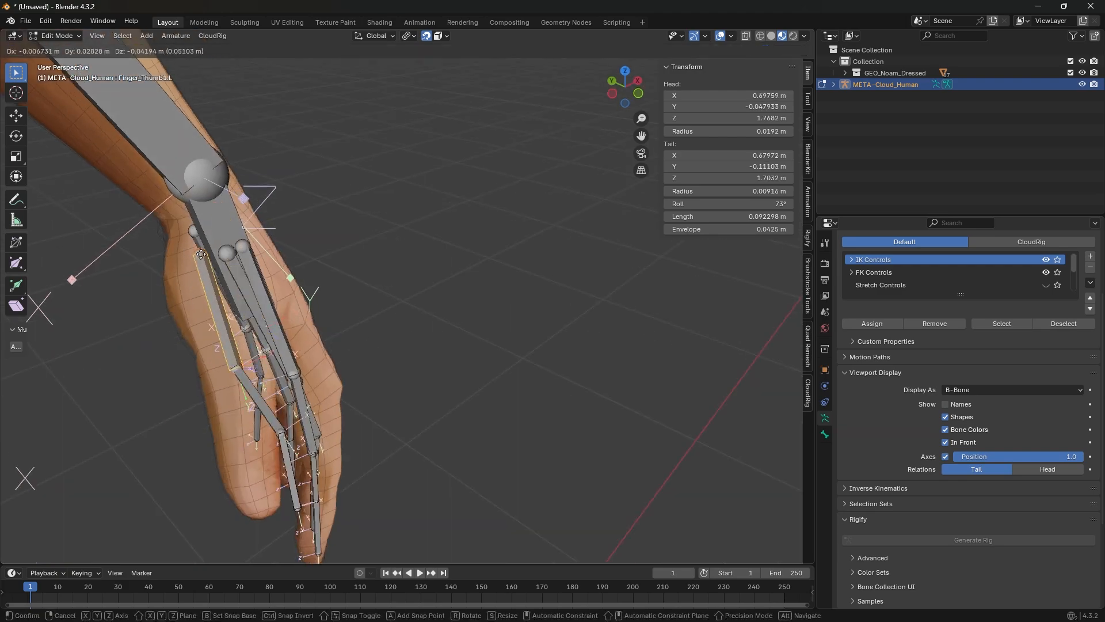
left_click(231, 344)
key("g")
left_click(447, 375)
middle_click_drag(232, 343, 345, 300)
Step: Snap the left thumb's outer joints into the centre of the thumb mesh at its bends
left_click(288, 346)
key("g")
left_click(224, 397)
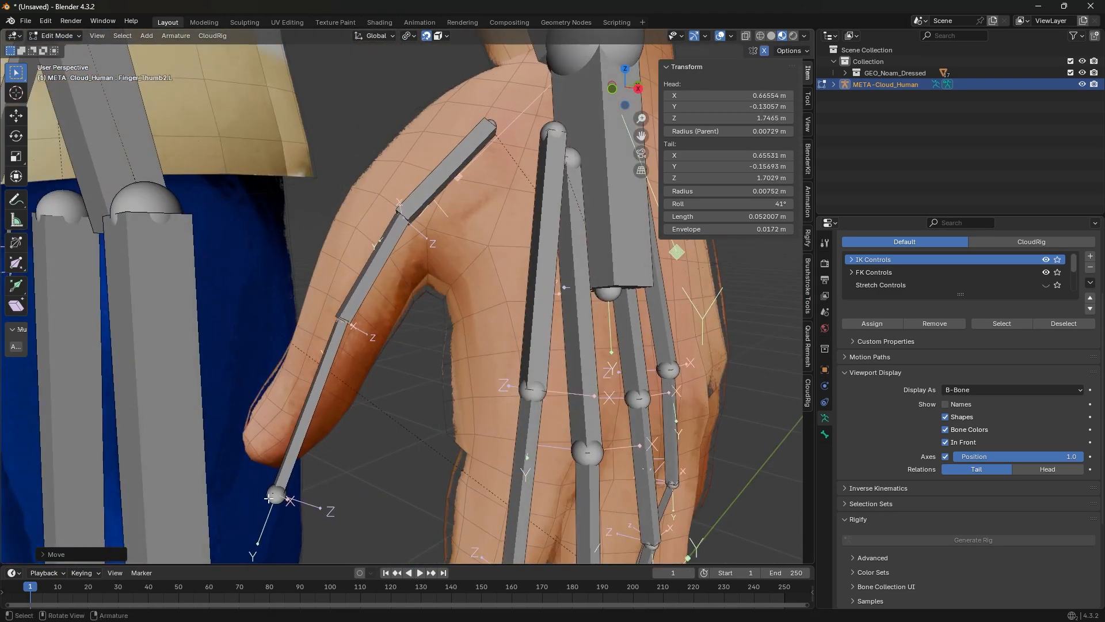
left_click(354, 322)
key("g")
left_click(329, 350)
scroll(387, 305, "down", 5)
scroll(438, 460, "up", 5)
Step: Snap the outer joints of the left index finger bones into the centre of the finger mesh
middle_click_drag(403, 449, 322, 398)
middle_click_drag(253, 397, 432, 524, "shift")
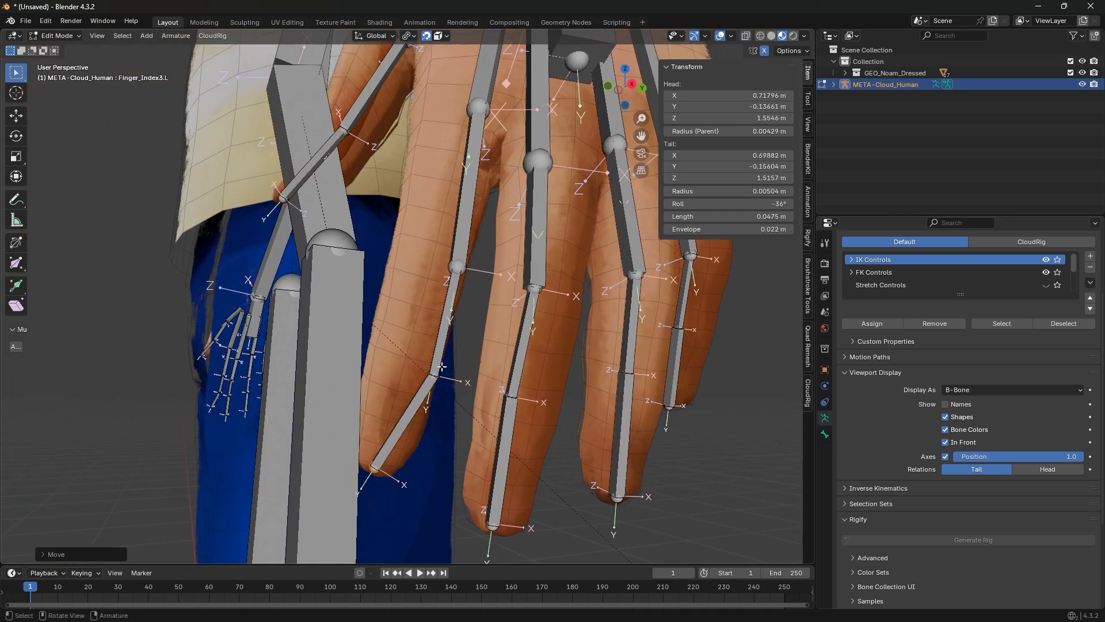
left_click(456, 266)
left_click(479, 109)
middle_click_drag(479, 108, 372, 315, "shift")
key("g")
left_click(362, 333)
left_click(352, 446)
key("g")
left_click(344, 442)
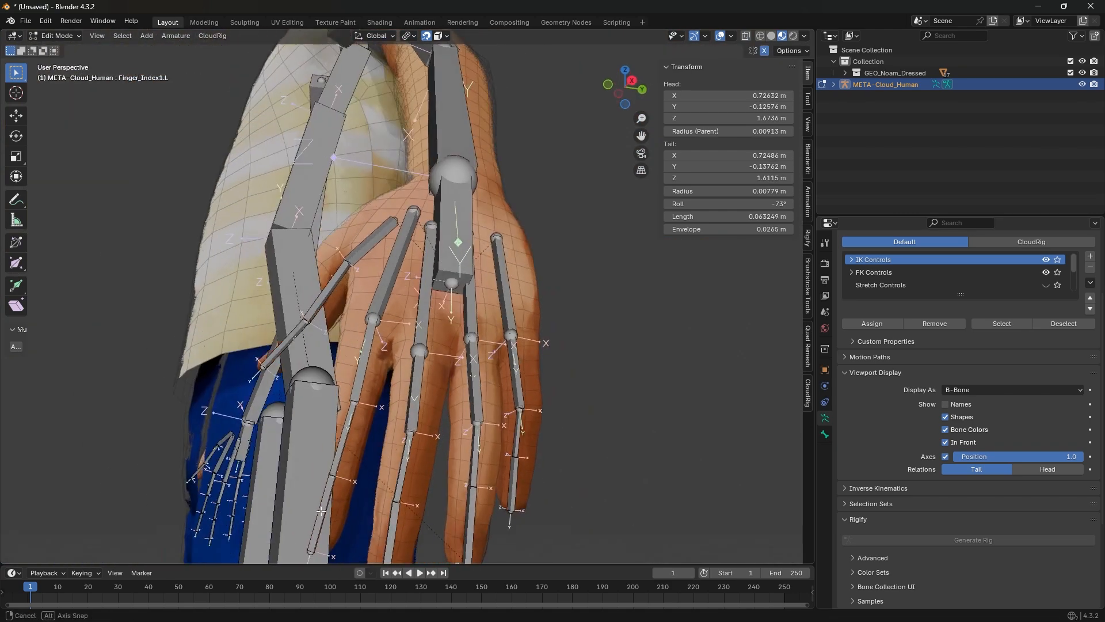
Step: Adjust the left index finger's knuckle and move the head of its carpal bone inside the back of the hand
left_click(369, 314)
left_click_drag(369, 314, 371, 316)
middle_click_drag(391, 254, 402, 219)
left_click(412, 170)
key("g")
left_click(403, 173)
middle_click_drag(403, 173, 518, 169)
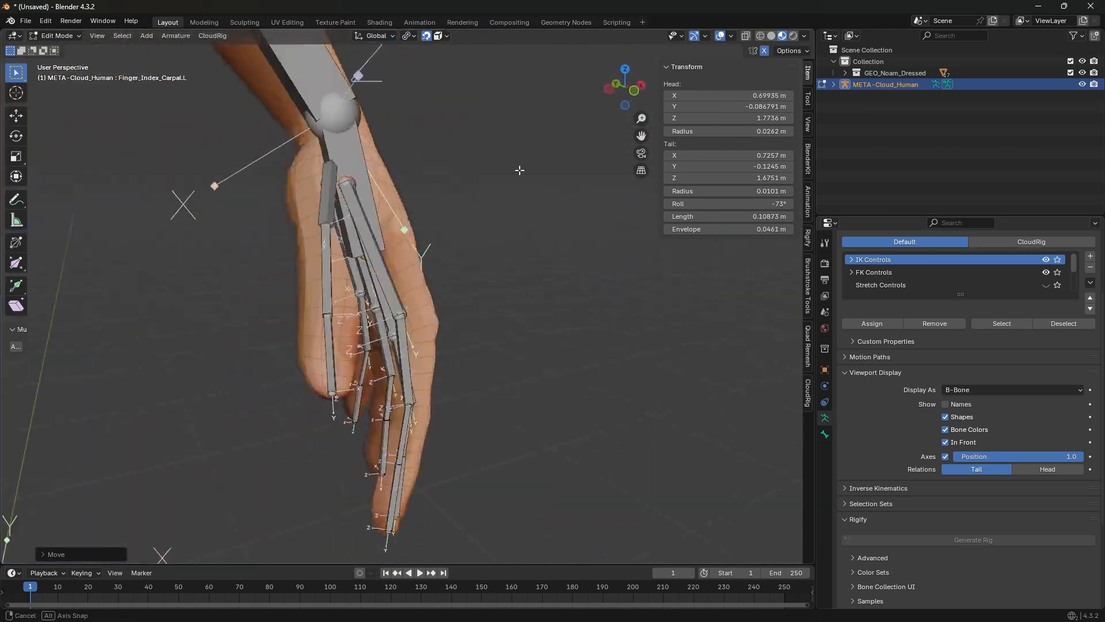
Step: Turn off the bone axes display and switch the snap target to Vertex
left_click(945, 456)
middle_click_drag(506, 242, 446, 51)
left_click(447, 36)
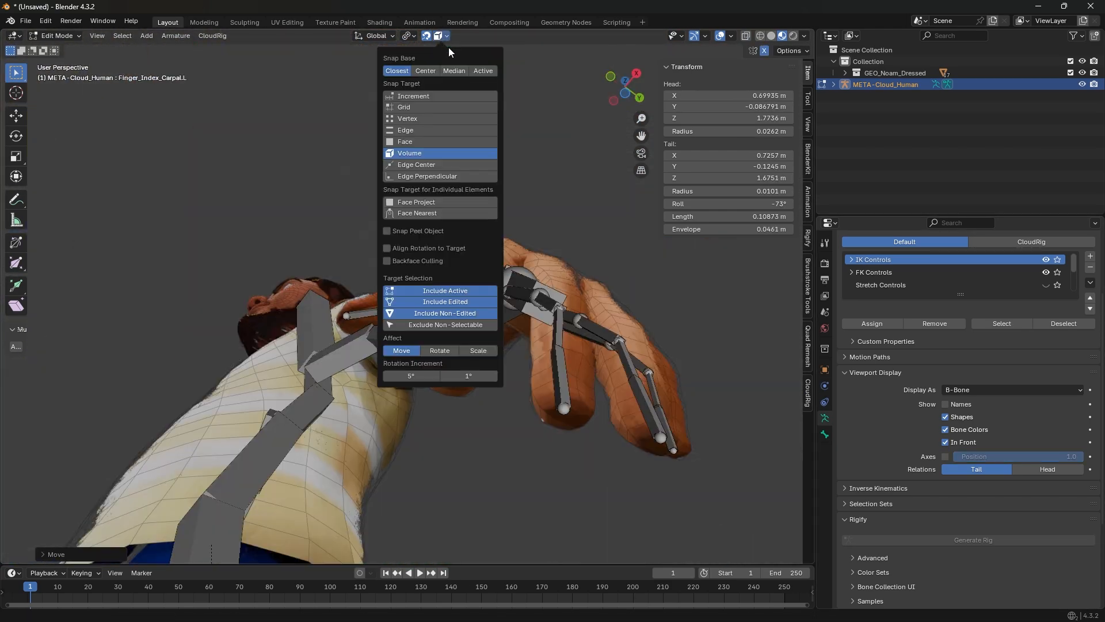
left_click(410, 119)
Step: Snap the ends of the left hand's finger tip bones to the centre vertices of the fingertips, viewed from below
middle_click_drag(438, 115, 403, 356)
left_click(370, 371)
left_click(473, 424)
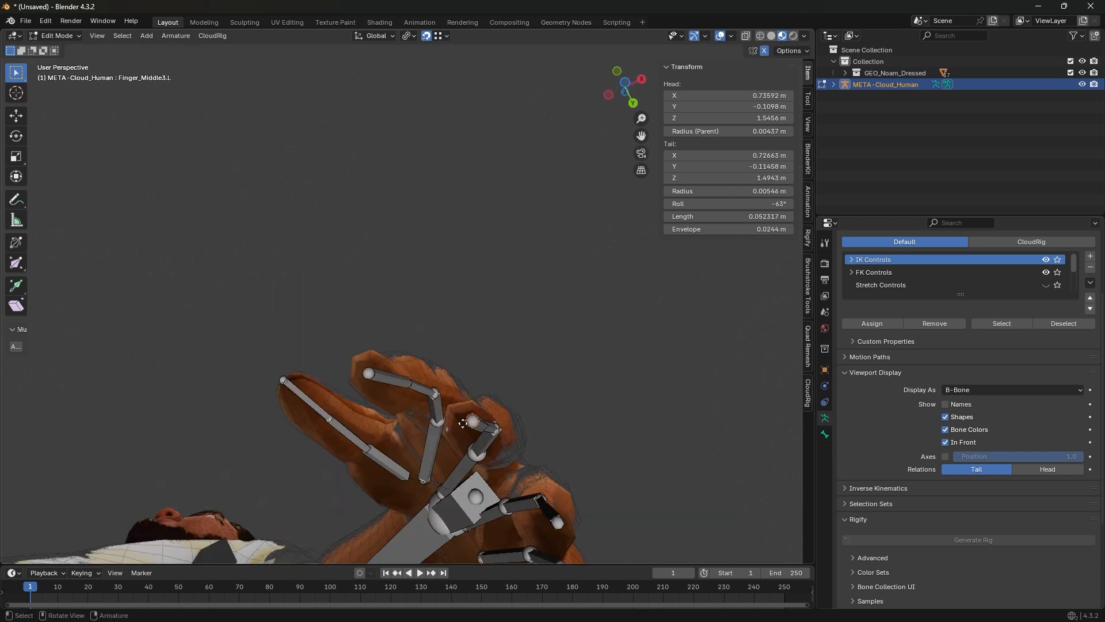
middle_click_drag(473, 423, 377, 254)
left_click(307, 331)
key("g")
left_click(308, 332)
left_click(371, 262)
key("g")
left_click(372, 263)
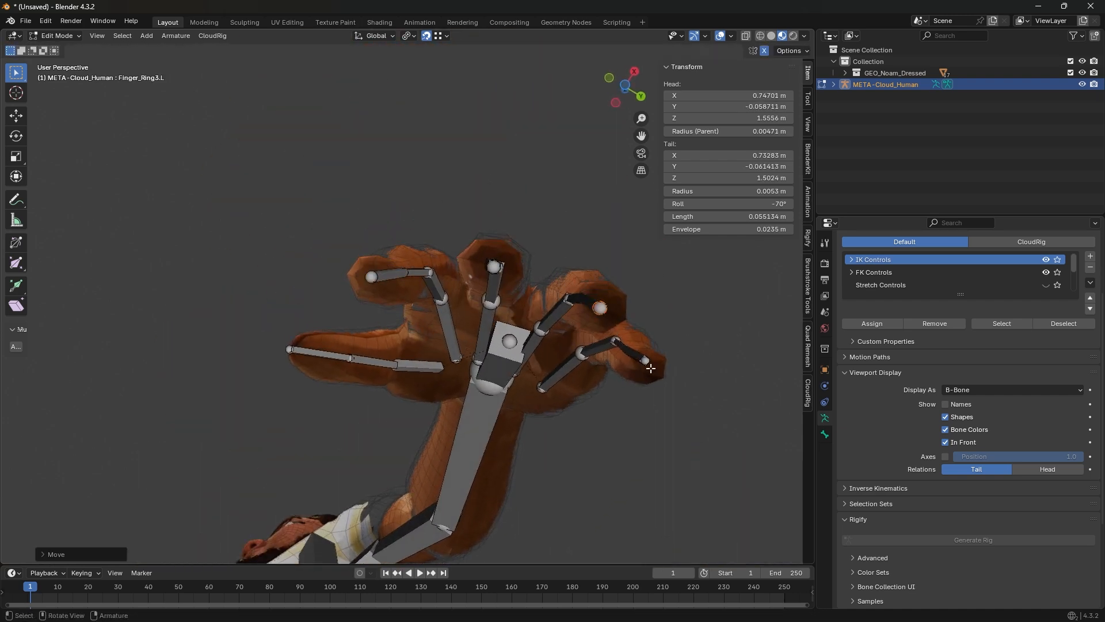
left_click(644, 360)
middle_click_drag(643, 360, 361, 214)
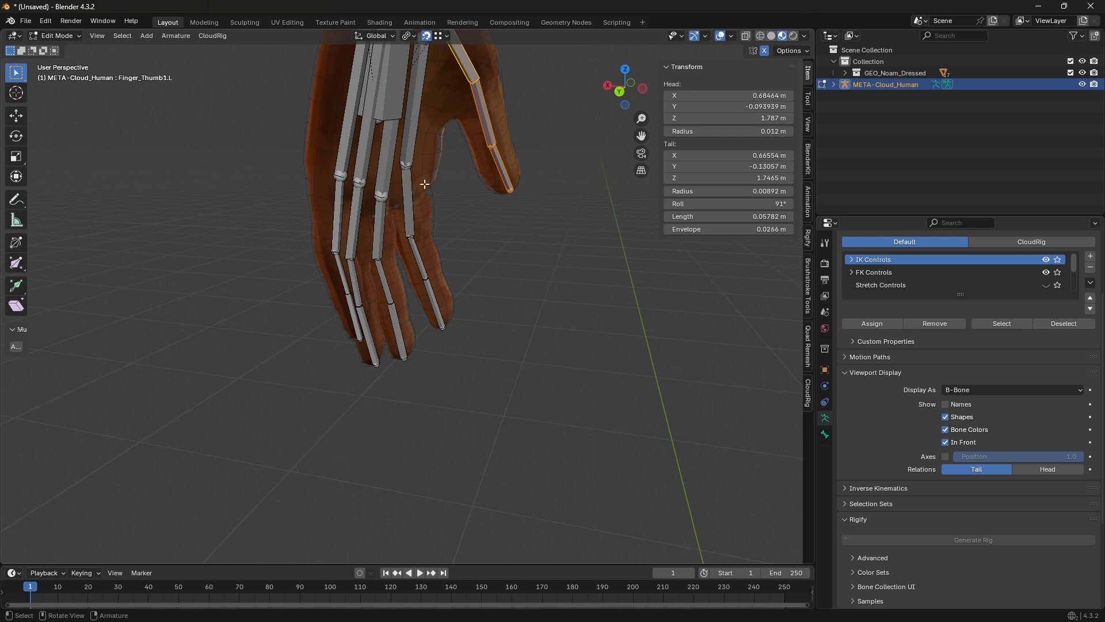
Step: Turn snapping off and shift the left pinky's joint between its second and third bones by hand to improve the bend
middle_click_drag(424, 185, 456, 63)
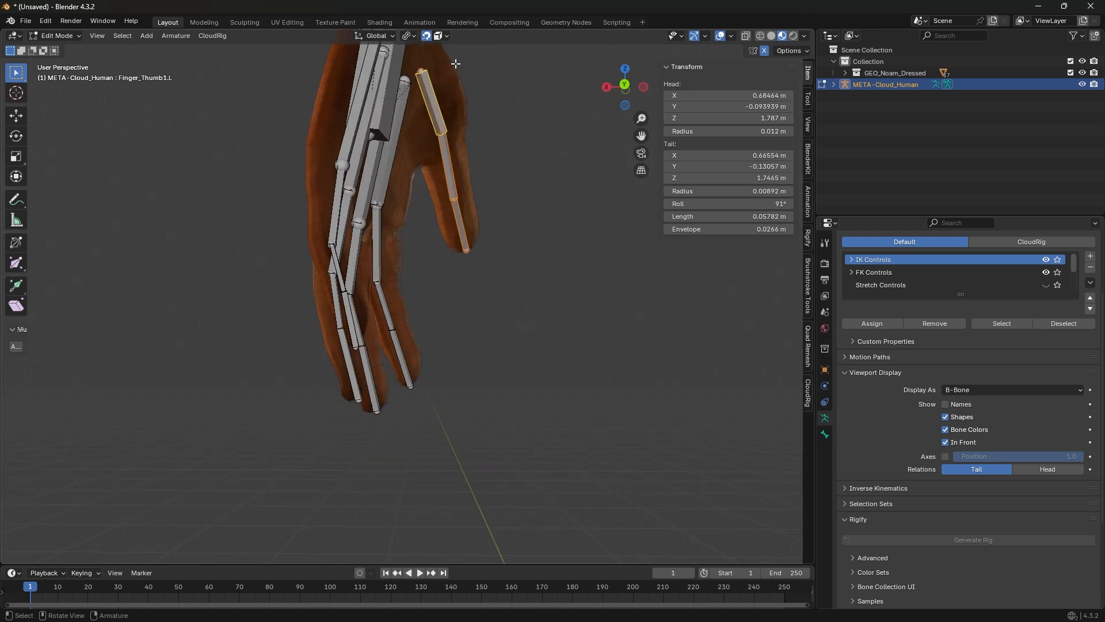
left_click(442, 36)
left_click(426, 36)
scroll(352, 311, "up", 2)
middle_click_drag(356, 319, 406, 222, "shift")
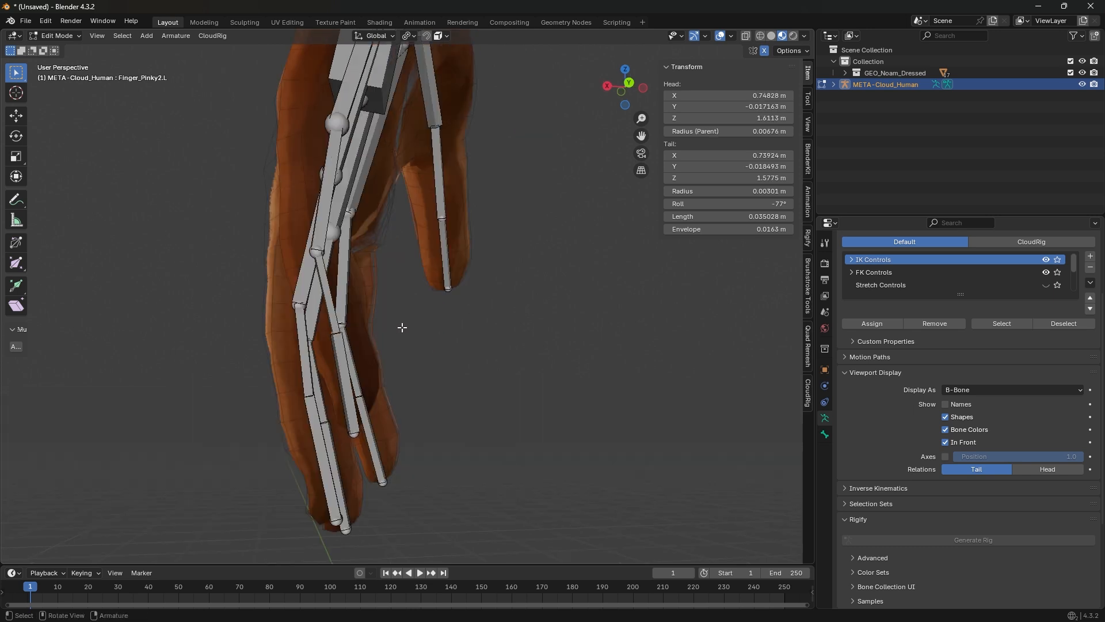
key("g")
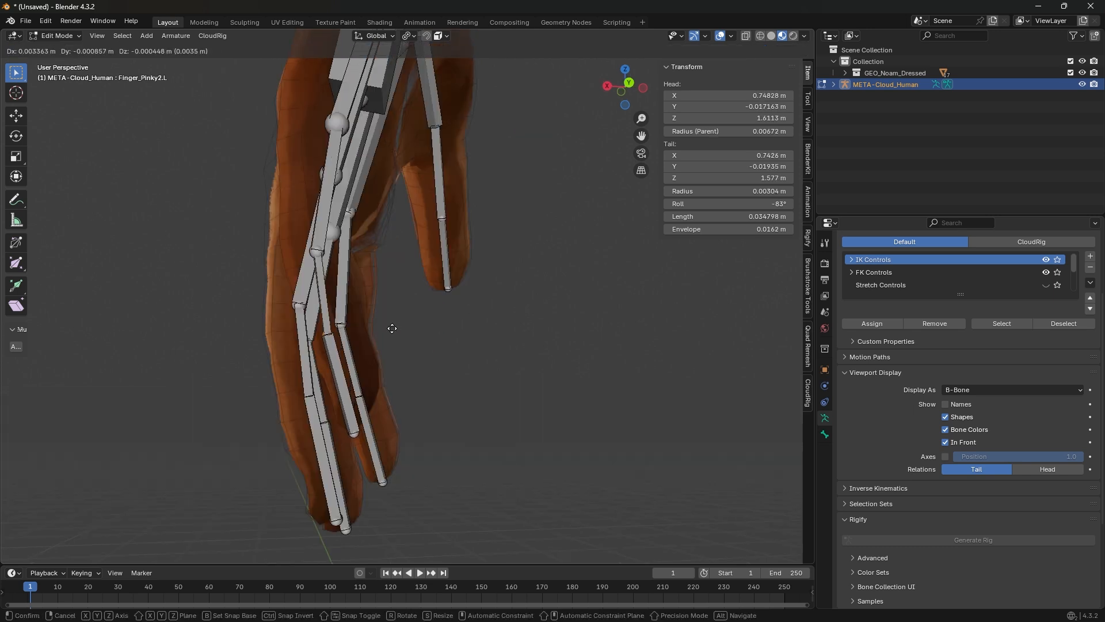
left_click(388, 323)
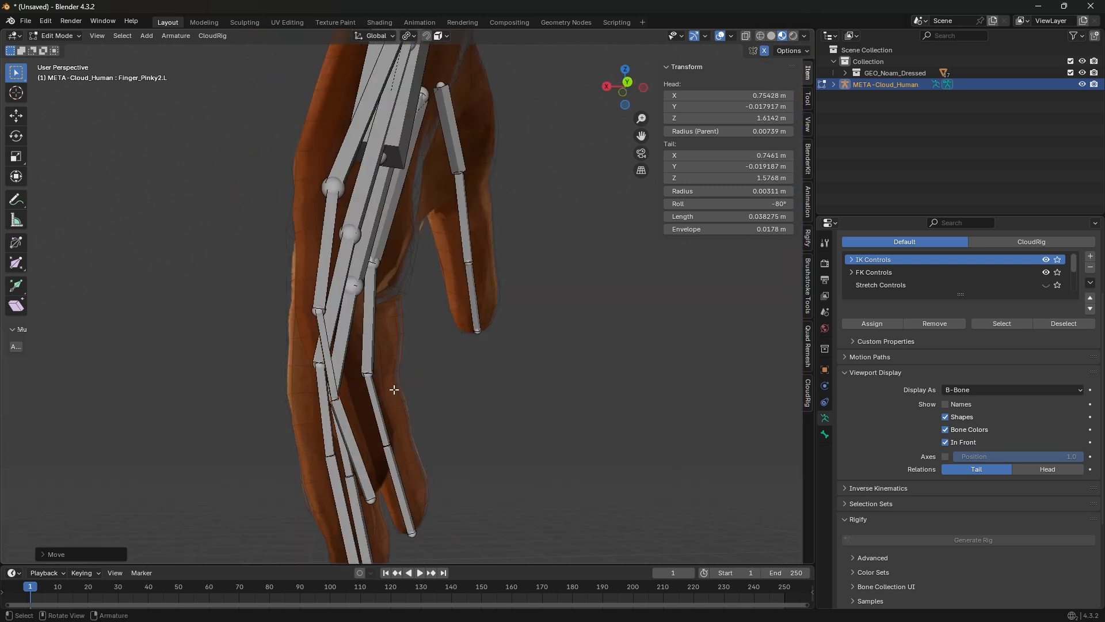
mouse_move(395, 389)
middle_mouse_down()
mouse_move(357, 395)
mouse_move(391, 397)
middle_mouse_up()
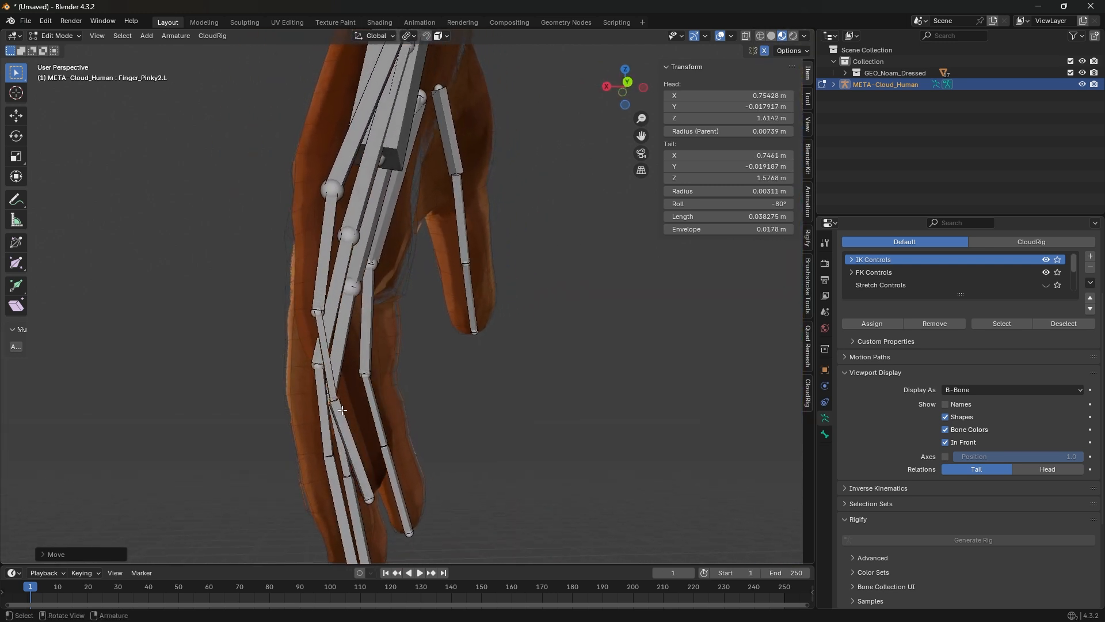
key("g")
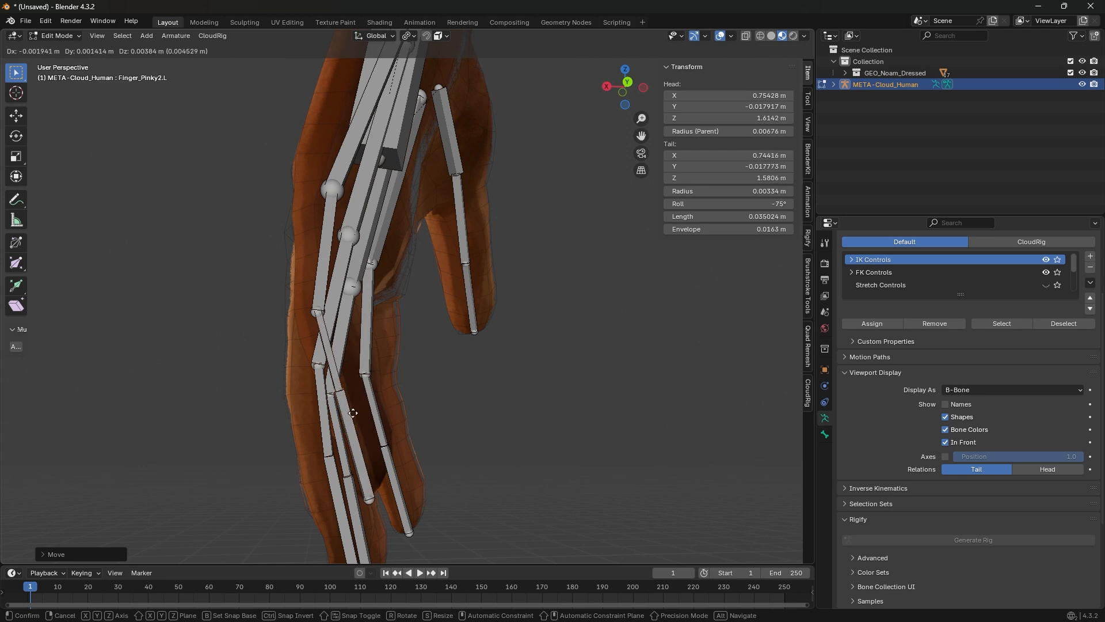
left_click(363, 412)
Step: Examine from several angles how the left hand's finger bones bend and sit inside the hand mesh
middle_click_drag(427, 419, 329, 309)
middle_click_drag(308, 376, 417, 351)
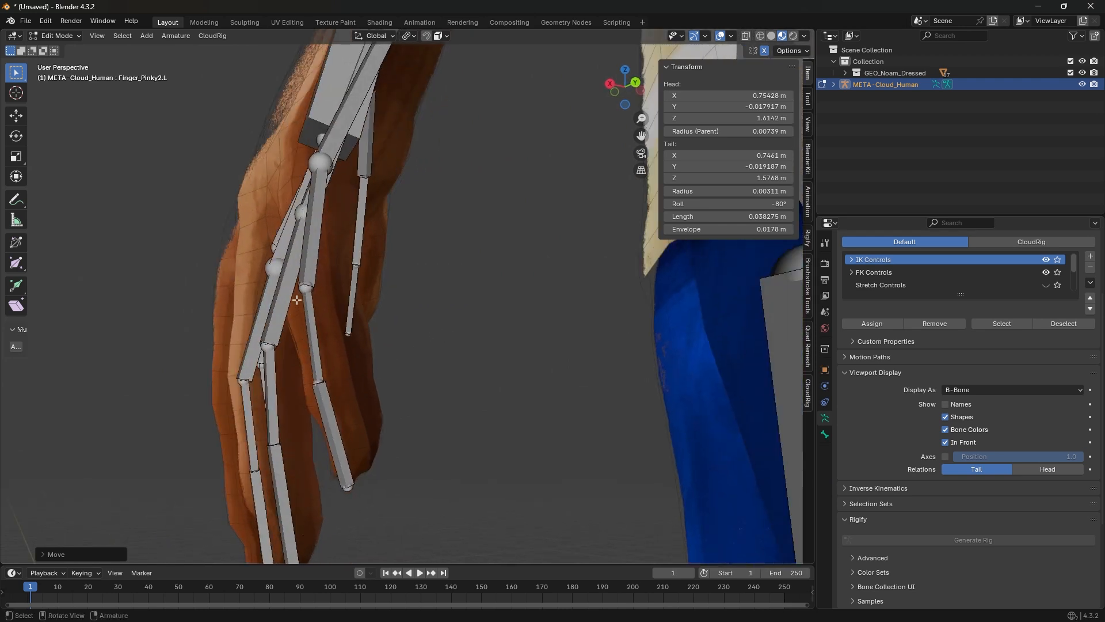
middle_click_drag(297, 300, 313, 382)
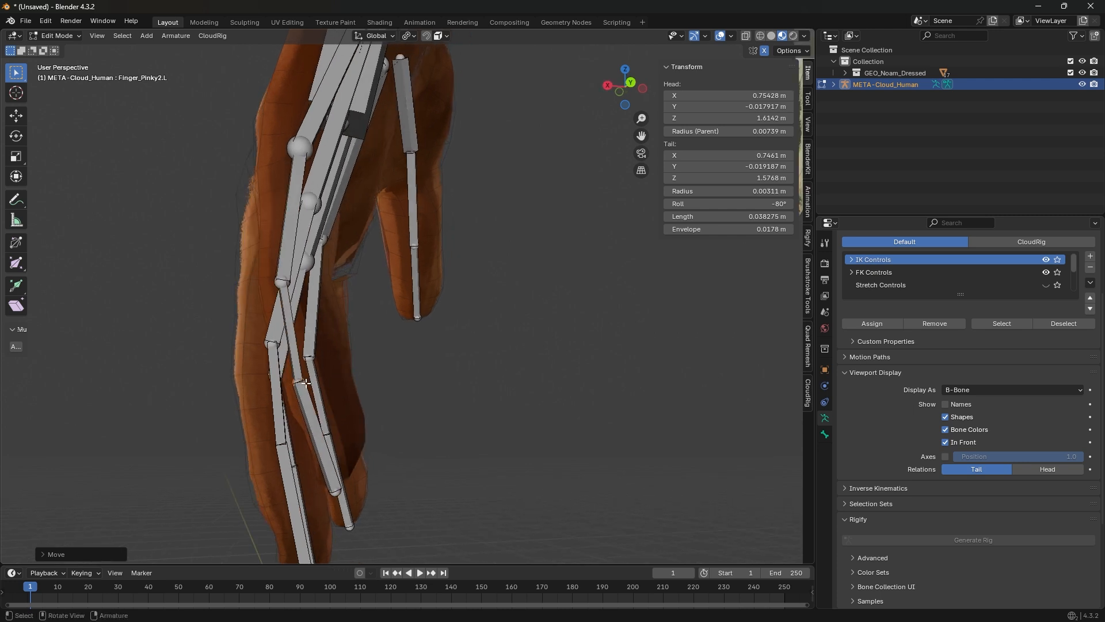
middle_click_drag(338, 394, 372, 371)
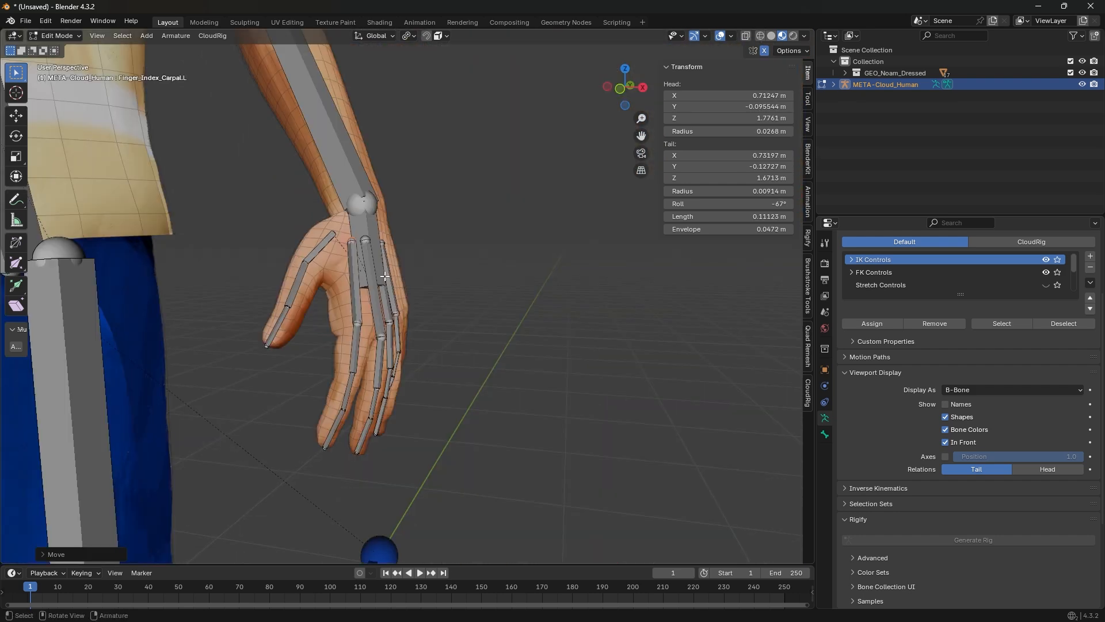
middle_click_drag(259, 288, 230, 269)
scroll(230, 268, "up", 2)
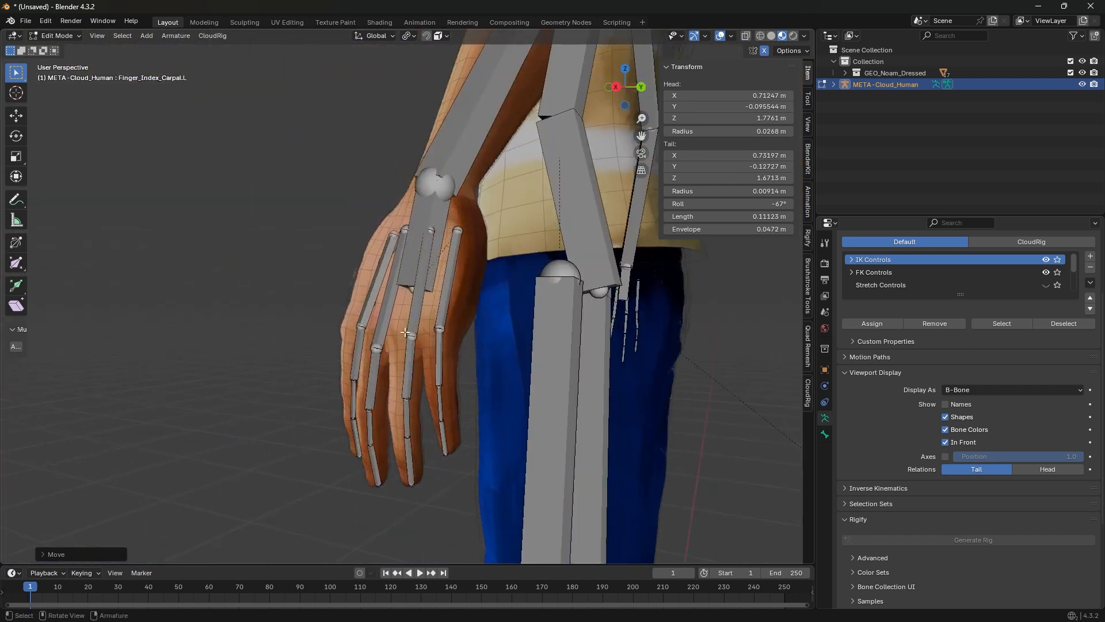
scroll(389, 336, "up", 2)
middle_click_drag(389, 336, 536, 343)
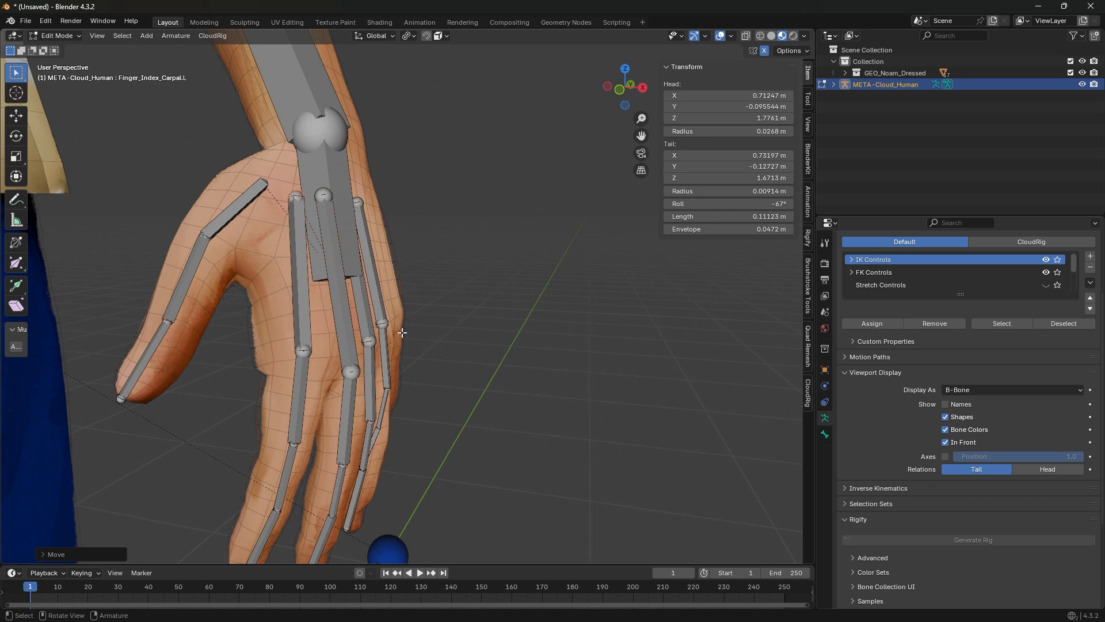
scroll(315, 364, "down", 3)
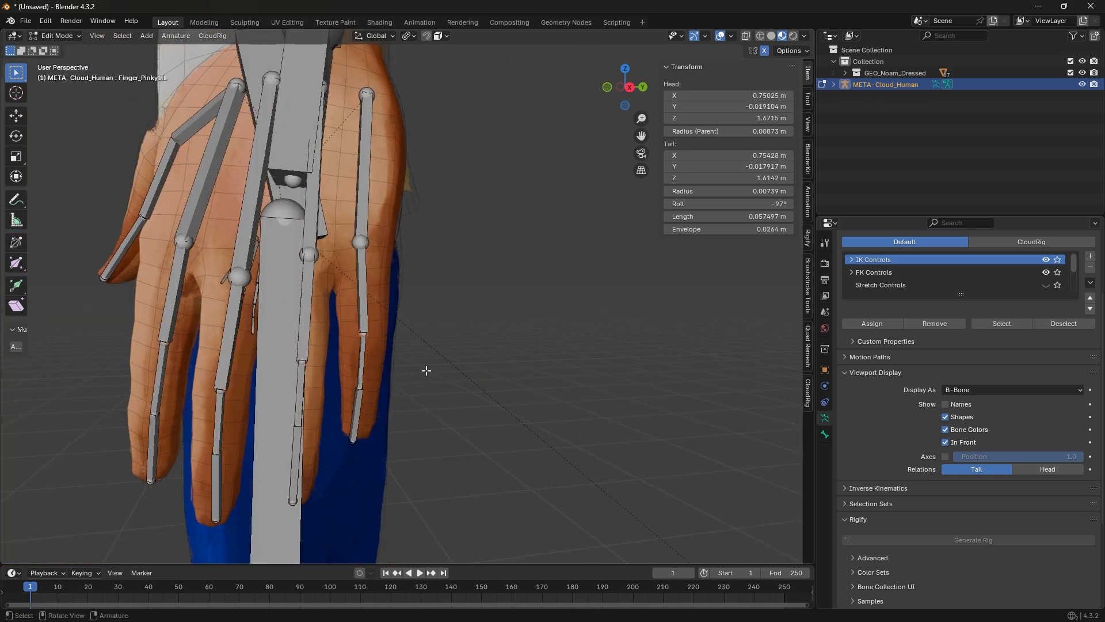
scroll(427, 371, "up", 2)
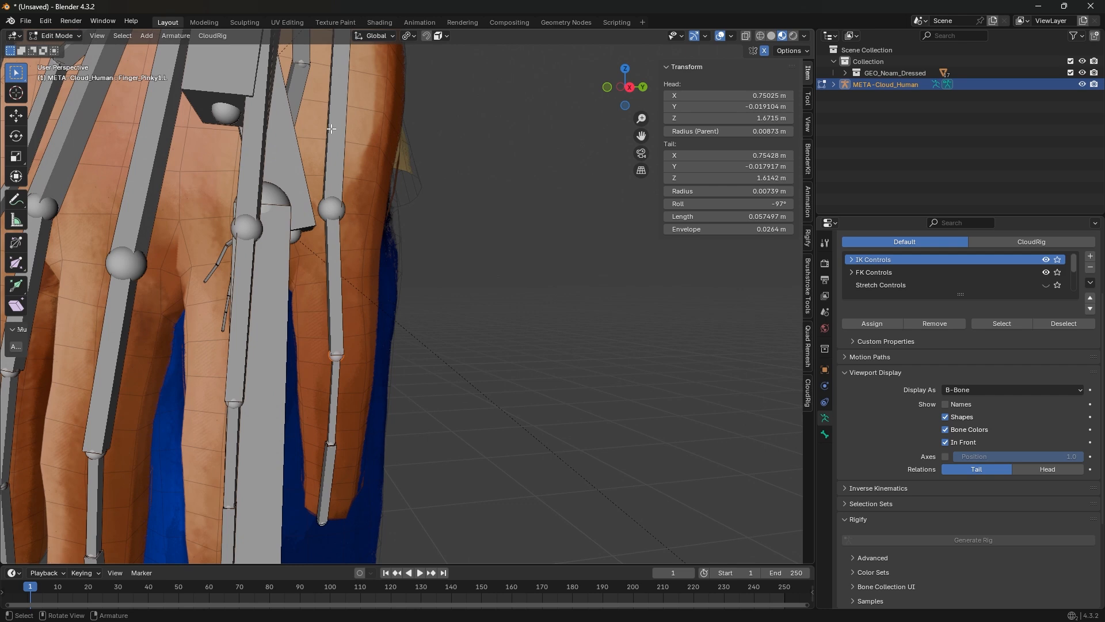
Step: Shift the left pinky's joint between its first and second bones by hand to refine the finger's bend
middle_click_drag(322, 498, 432, 437)
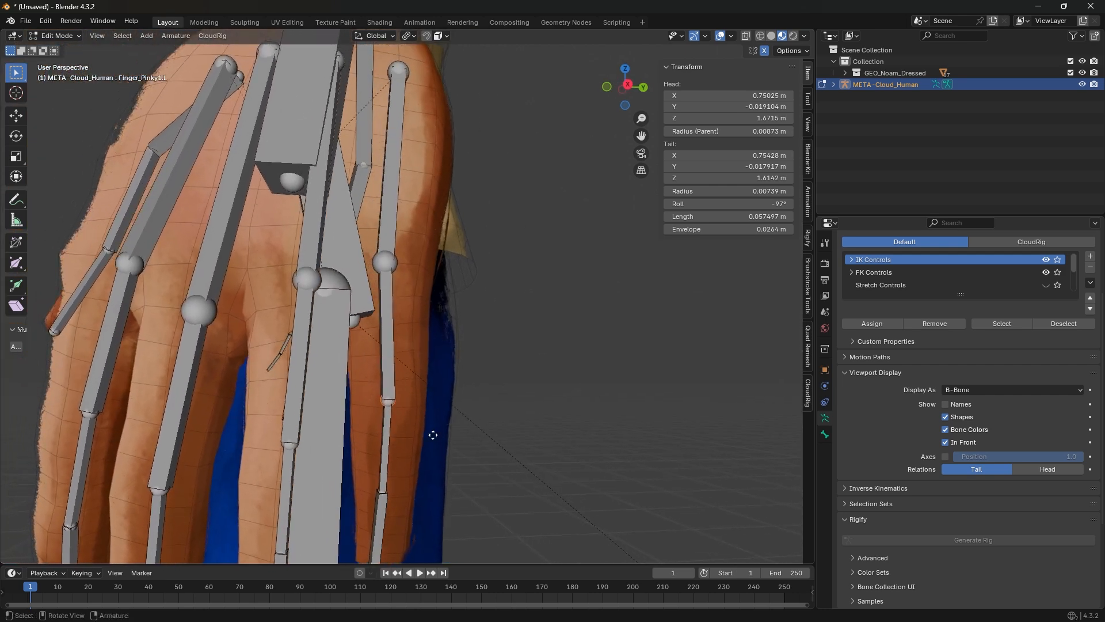
key("g")
left_click(388, 471)
middle_click_drag(377, 485, 429, 487)
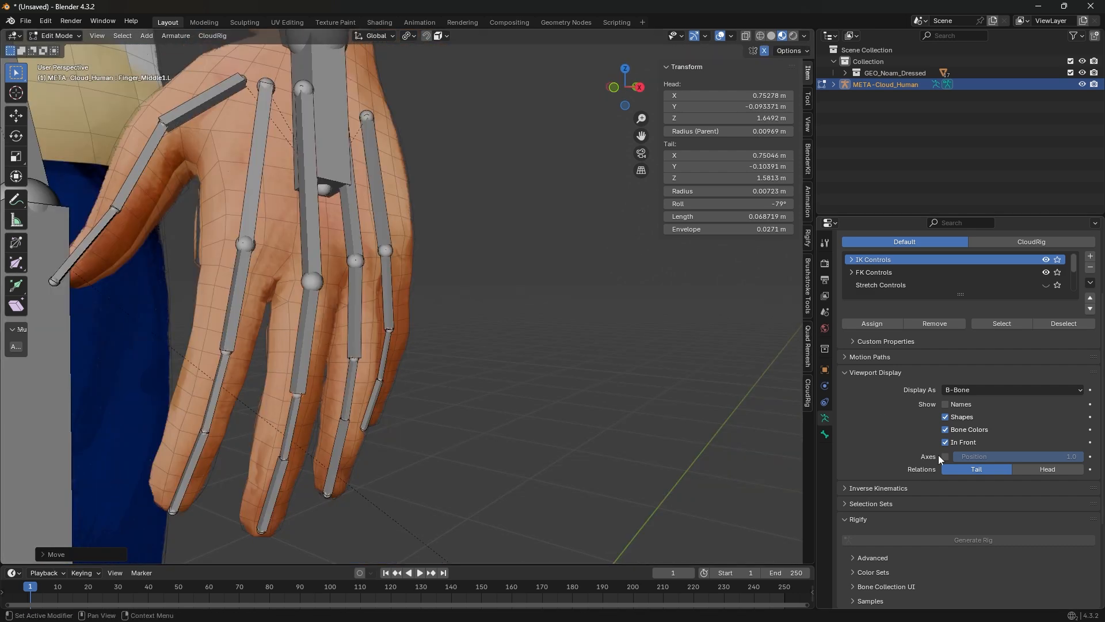
Step: Turn on the bone axes display for the metarig and bring the left hand's finger axes into view
left_click(944, 456)
middle_click_drag(570, 393, 274, 242)
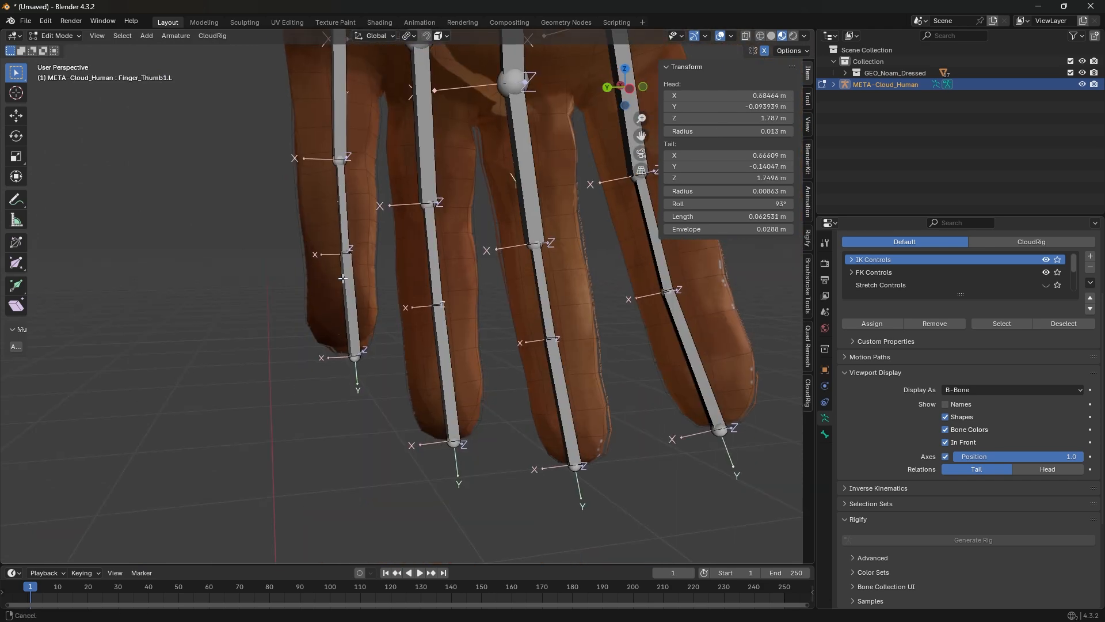
middle_click_drag(342, 279, 337, 318)
Step: Set the roll of the left pinky's second bone to 26° to demonstrate a misaligned axis
left_click(321, 289)
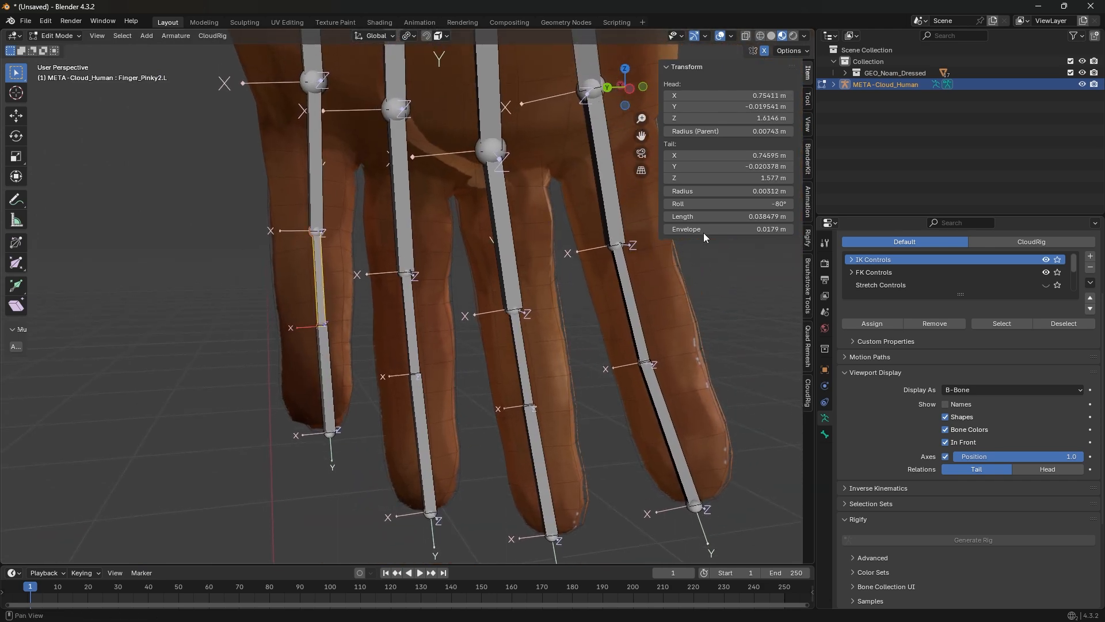
left_click_drag(728, 204, 786, 203)
middle_click_drag(331, 299, 316, 372)
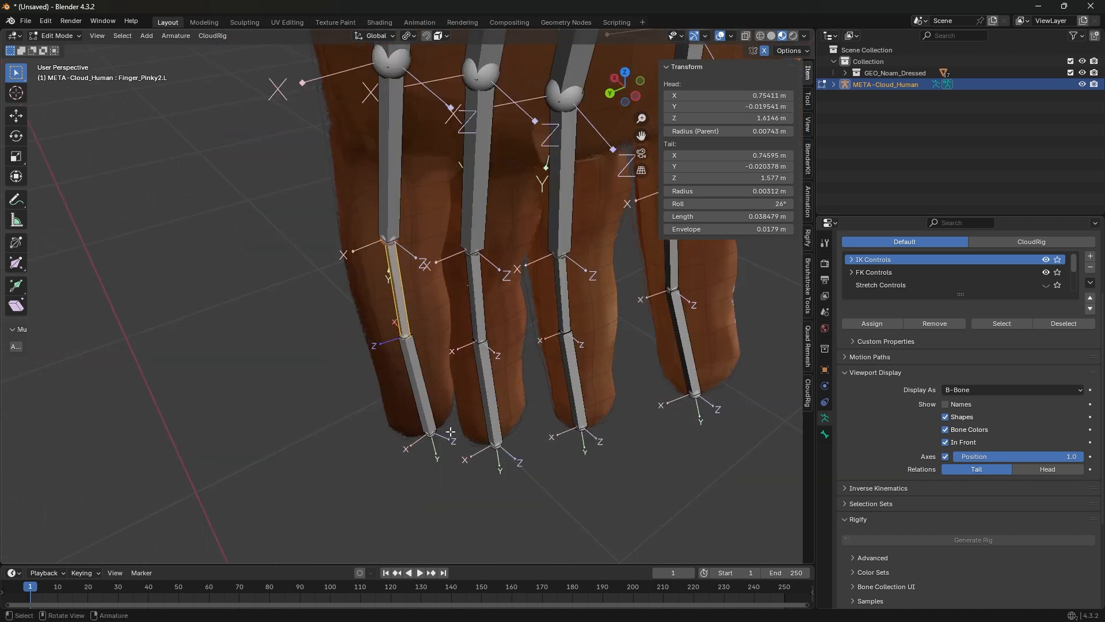
middle_click_drag(402, 328, 377, 316)
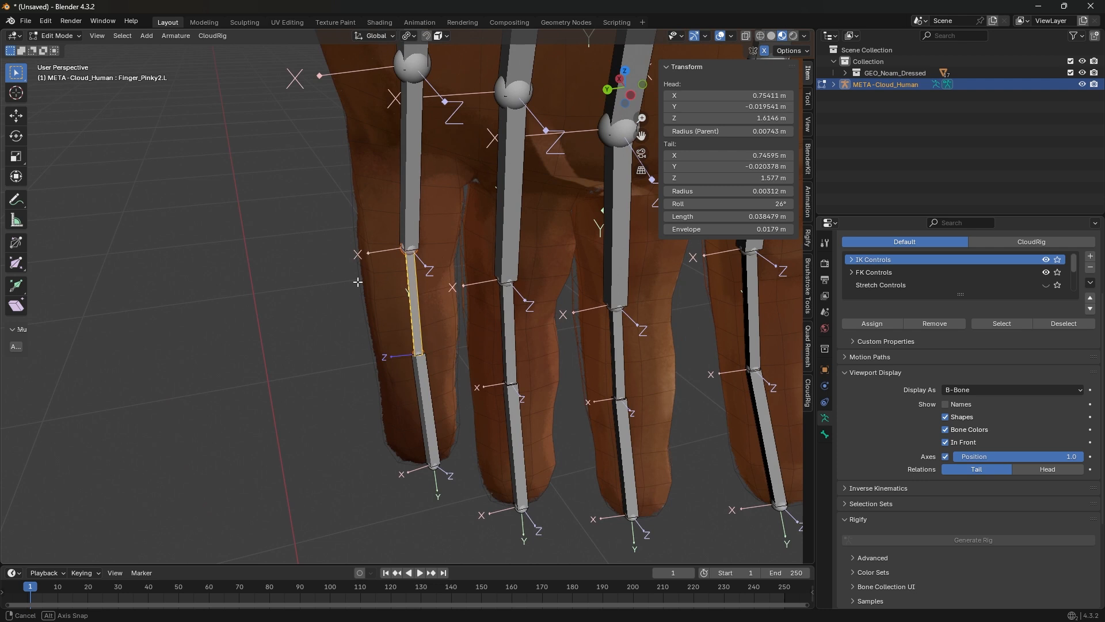
Step: Recalculate the roll of all three left pinky bones to the Global -X Axis
left_click(423, 414, "shift")
left_click(413, 172, "shift")
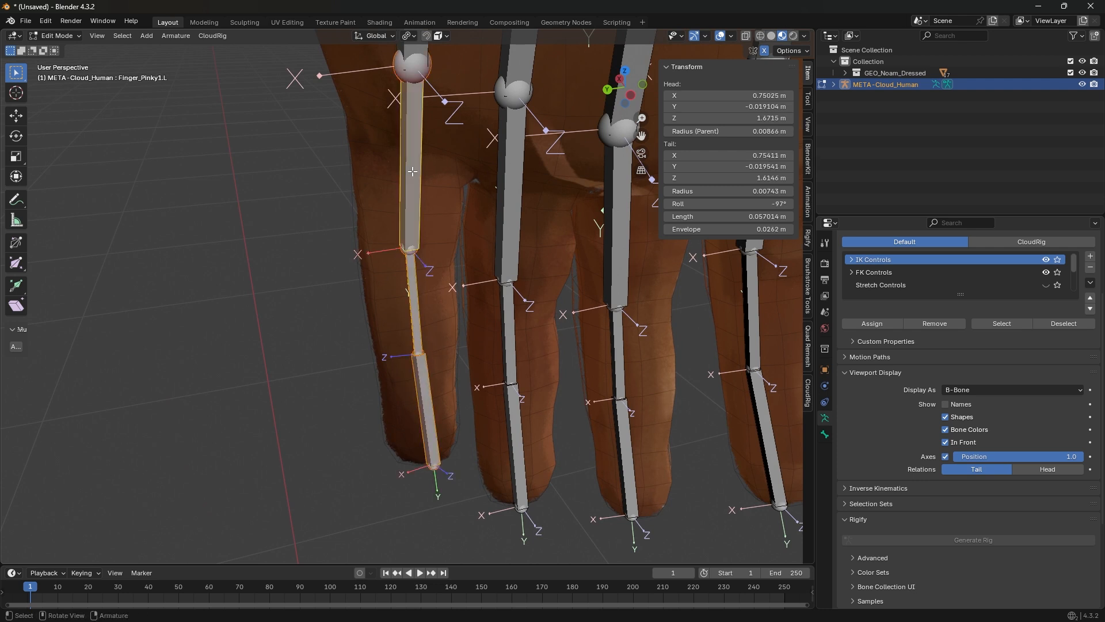
middle_click_drag(297, 334, 336, 341)
scroll(335, 340, "down", 1)
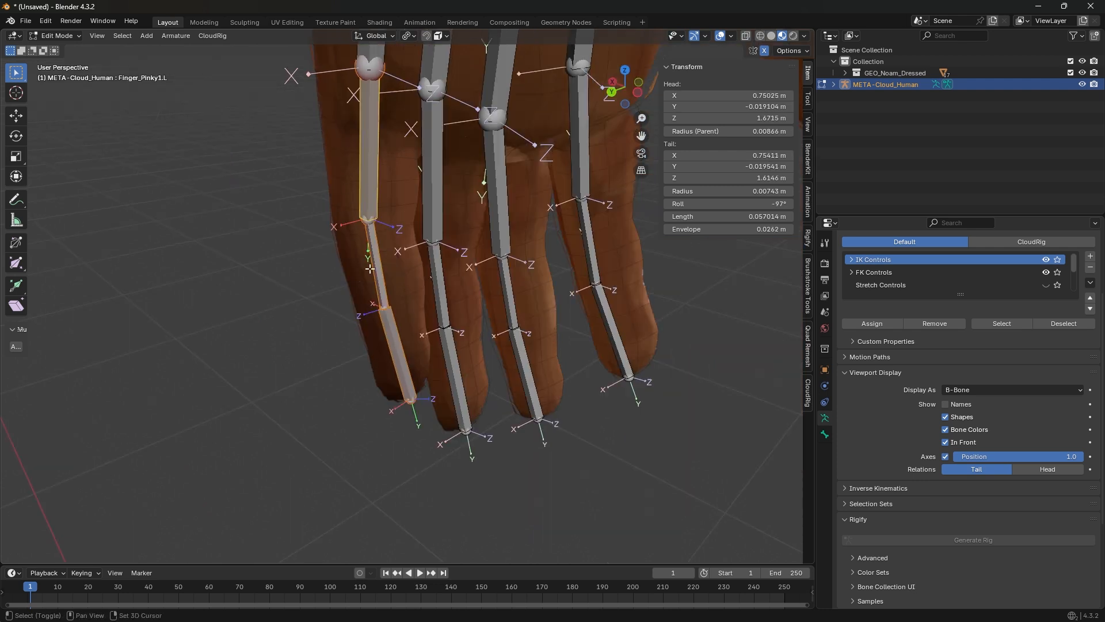
key("shift+n")
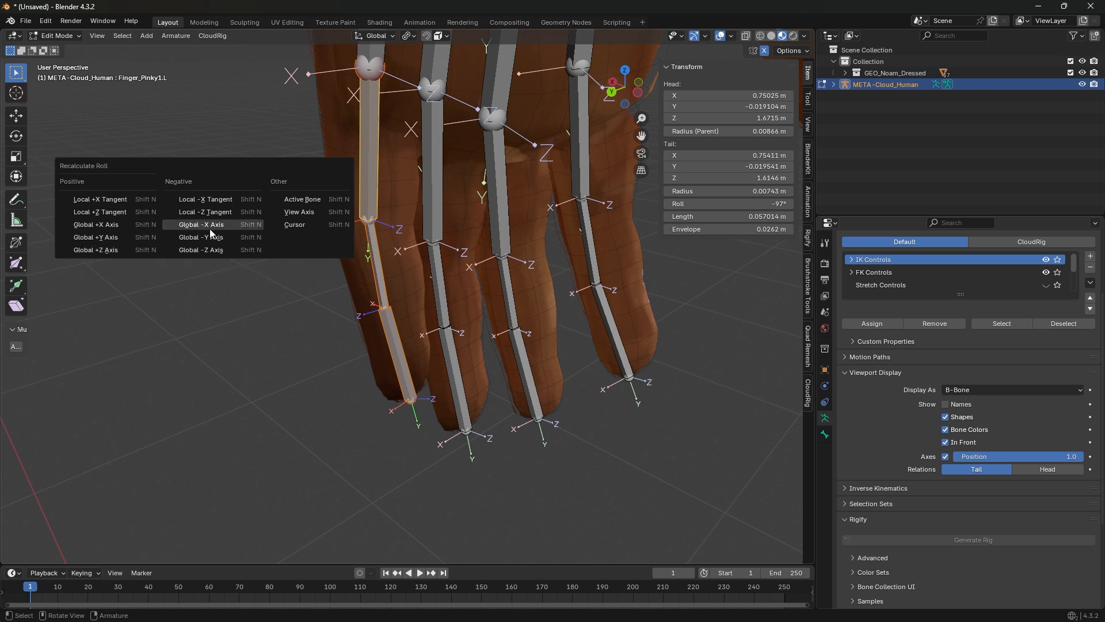
left_click(229, 225)
middle_click_drag(241, 228, 372, 189)
middle_click_drag(375, 345, 434, 352)
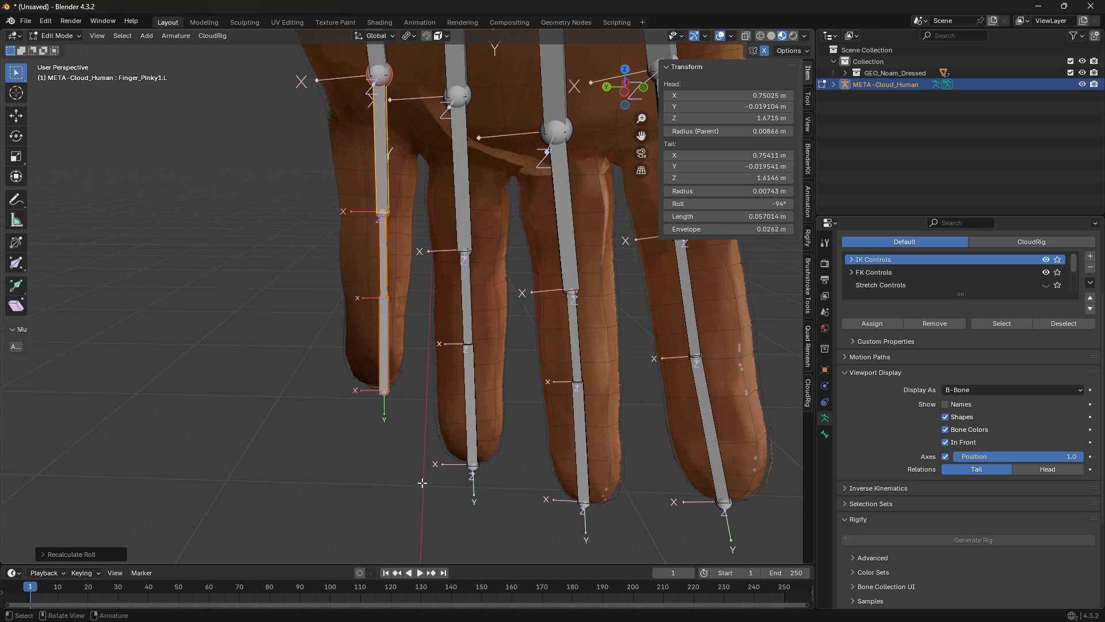
Step: Recalculate the roll of all three left ring finger bones to the Global -X Axis
left_click_drag(422, 495, 489, 211)
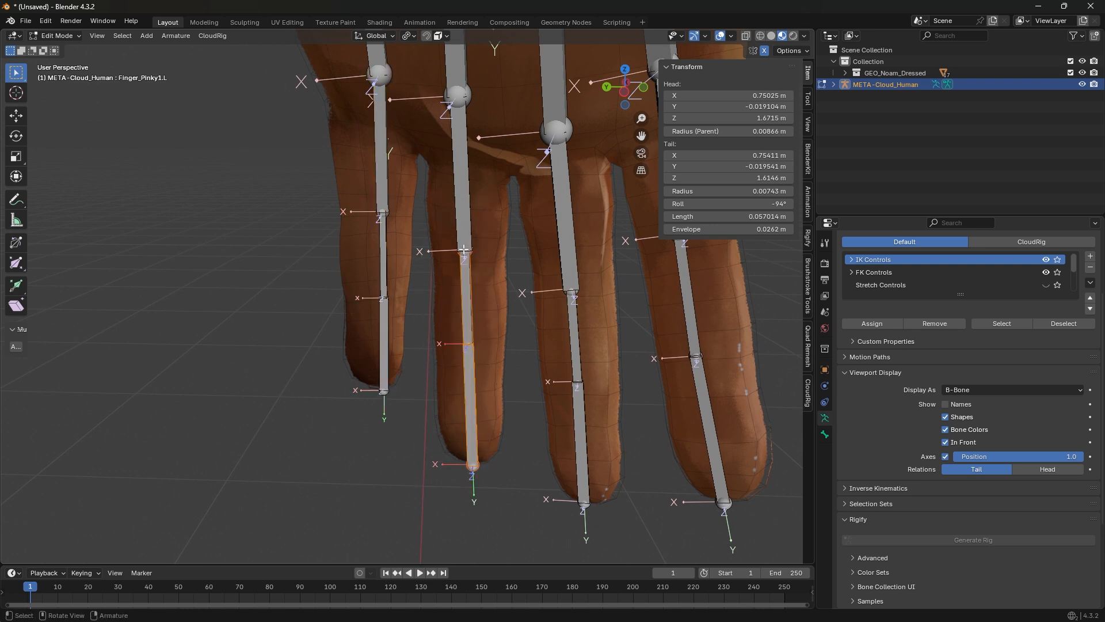
left_click(461, 220, "shift")
key("shift+n")
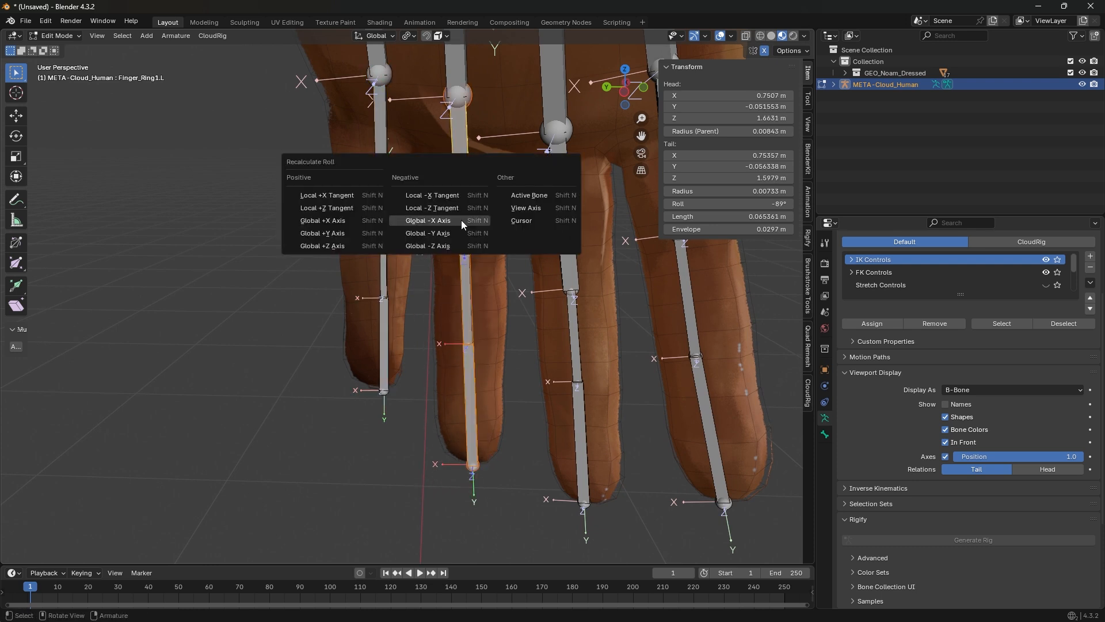
left_click(461, 220)
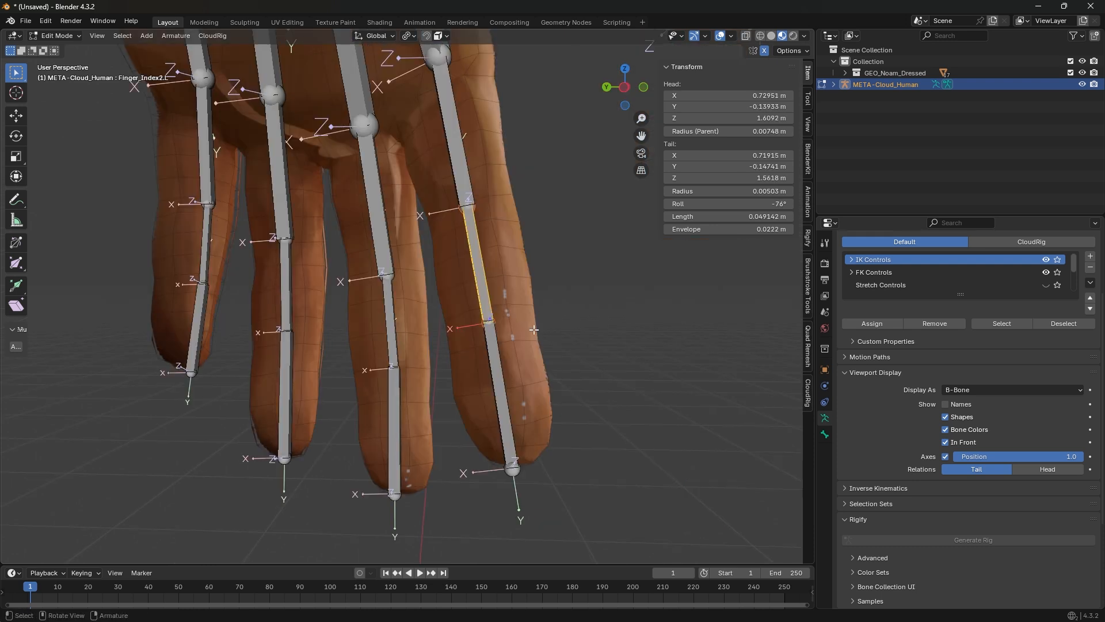
middle_click_drag(538, 330, 523, 329)
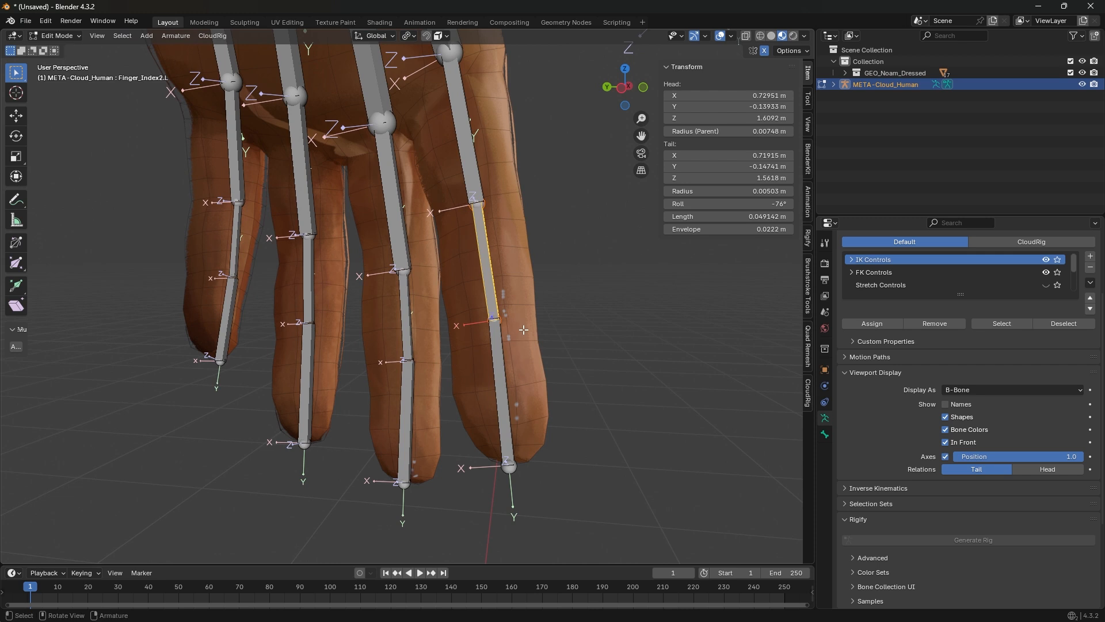
key("shift+n")
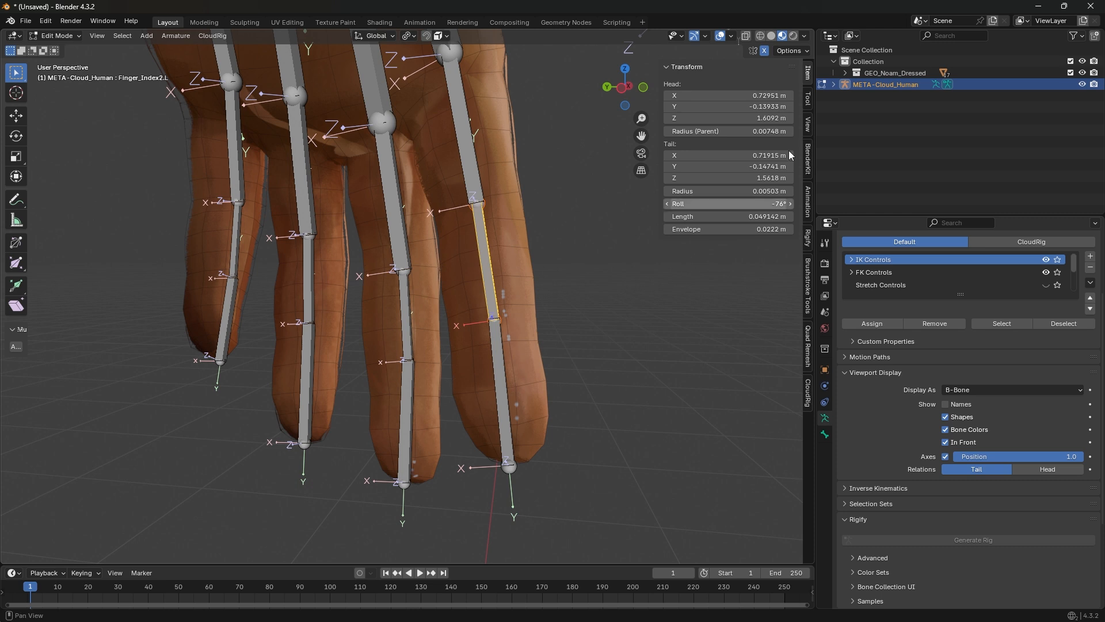
mouse_move(749, 204)
left_mouse_down()
mouse_move(792, 204)
mouse_move(731, 204)
left_mouse_up()
right_click(750, 204)
Step: Turn off the bone axes display for the metarig
middle_click_drag(679, 288, 564, 303)
middle_click_drag(471, 309, 406, 325)
scroll(392, 337, "down", 11)
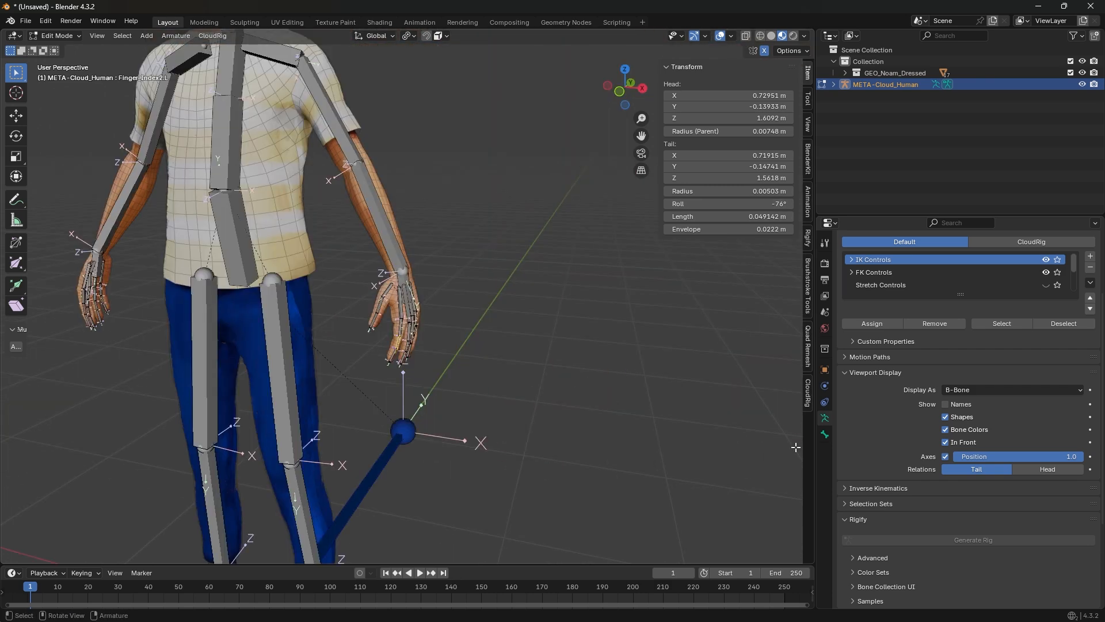
left_click(944, 457)
Step: Switch the metarig from editing to Object Mode and generate the CloudRig from it
scroll(368, 213, "down", 4)
middle_click_drag(351, 230, 357, 309)
middle_click_drag(387, 401, 382, 276, "shift")
middle_click_drag(393, 420, 339, 451)
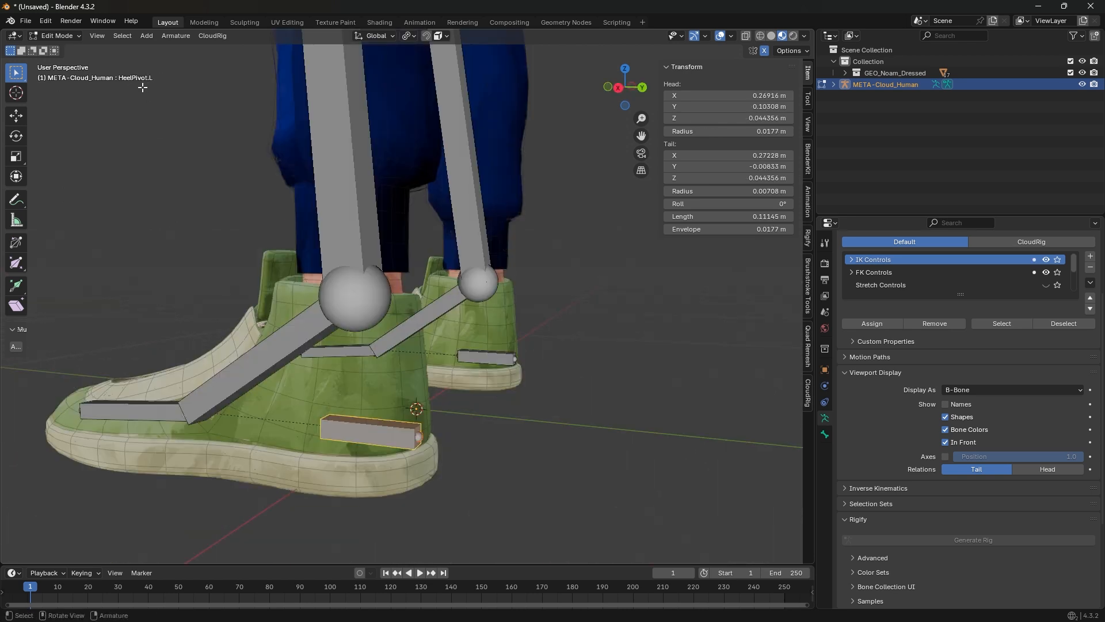
left_click(55, 36)
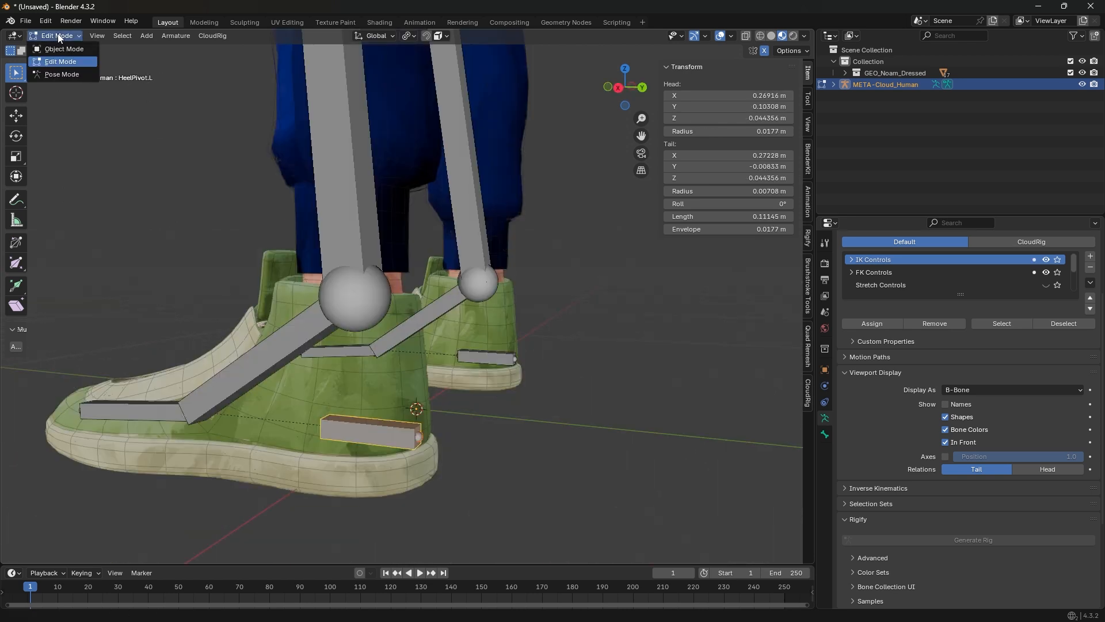
left_click(54, 47)
scroll(901, 524, "down", 5)
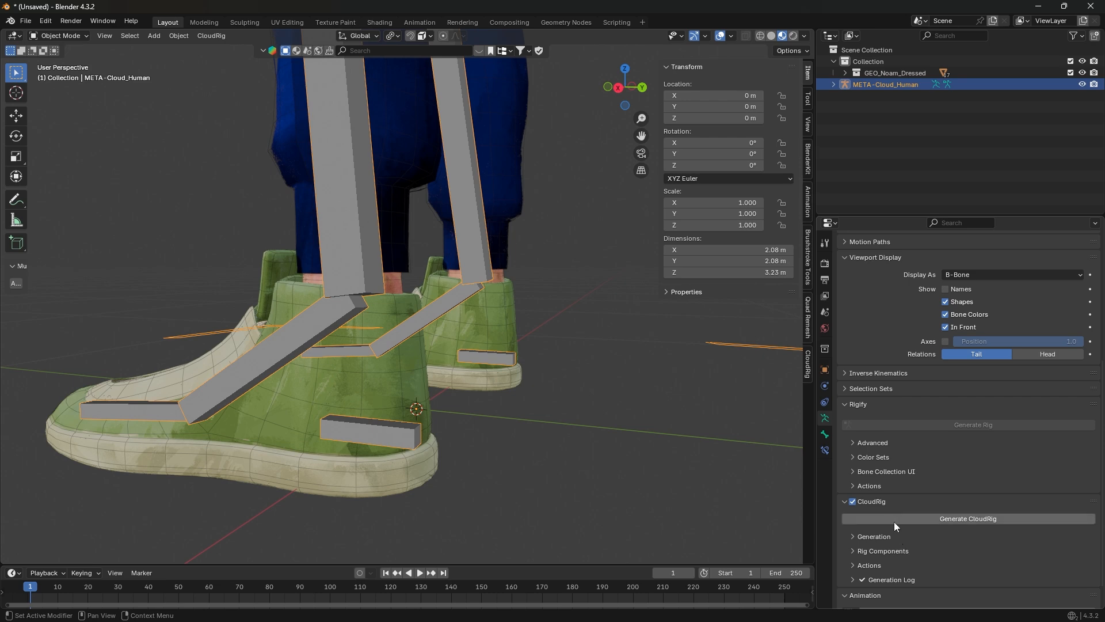
left_click(893, 521)
Step: Test the generated rig's left foot roll control by rotating it and examining the foot from several angles
left_click(555, 340)
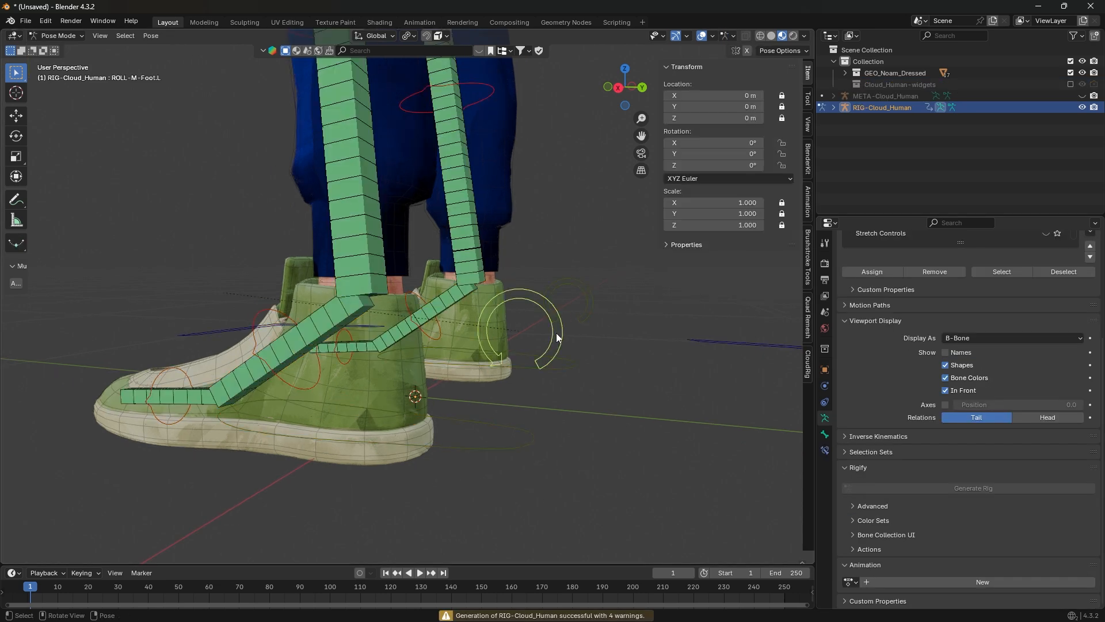
key("r")
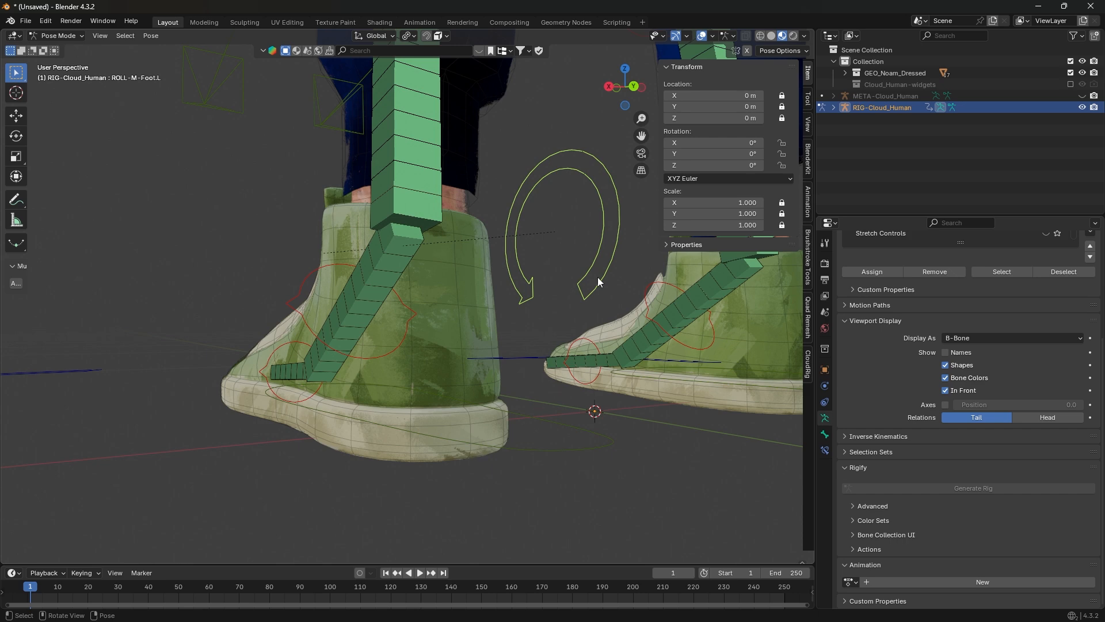
key("r")
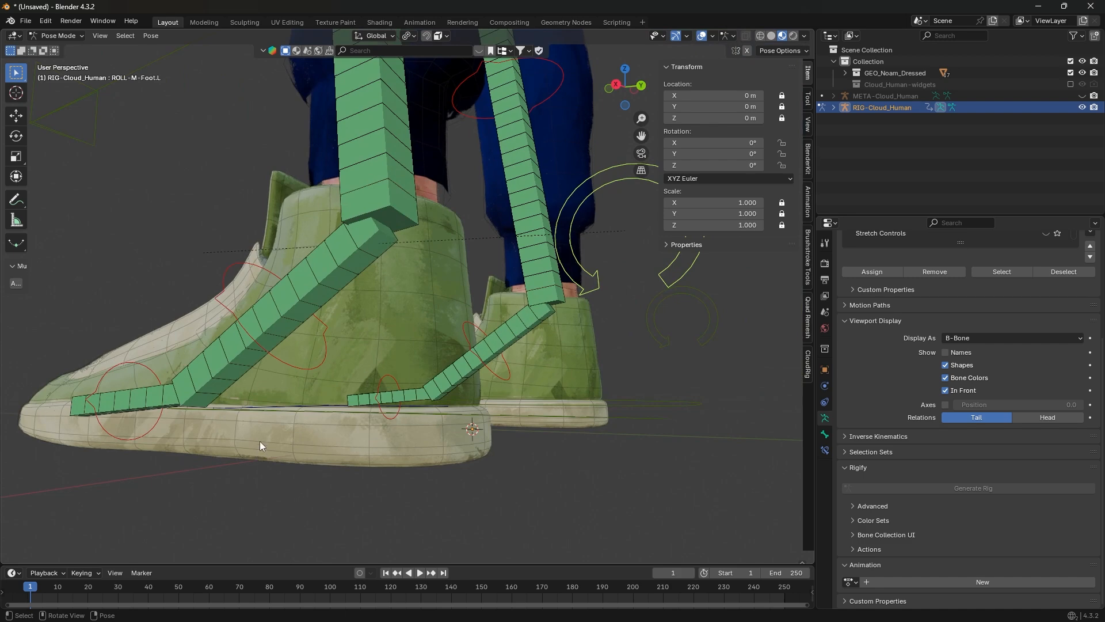
scroll(260, 441, "down", 1)
middle_click_drag(446, 389, 456, 455, "shift")
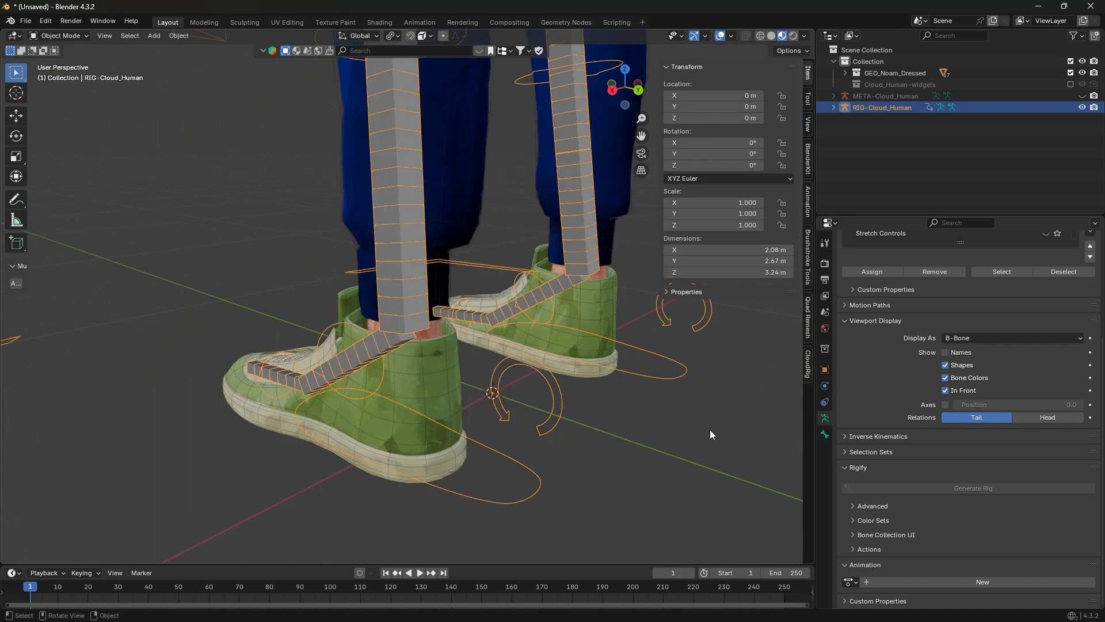
Step: Undo the rig generation, then generate the CloudRig from the metarig again and close the info log
key("ctrl+z")
scroll(895, 540, "down", 4)
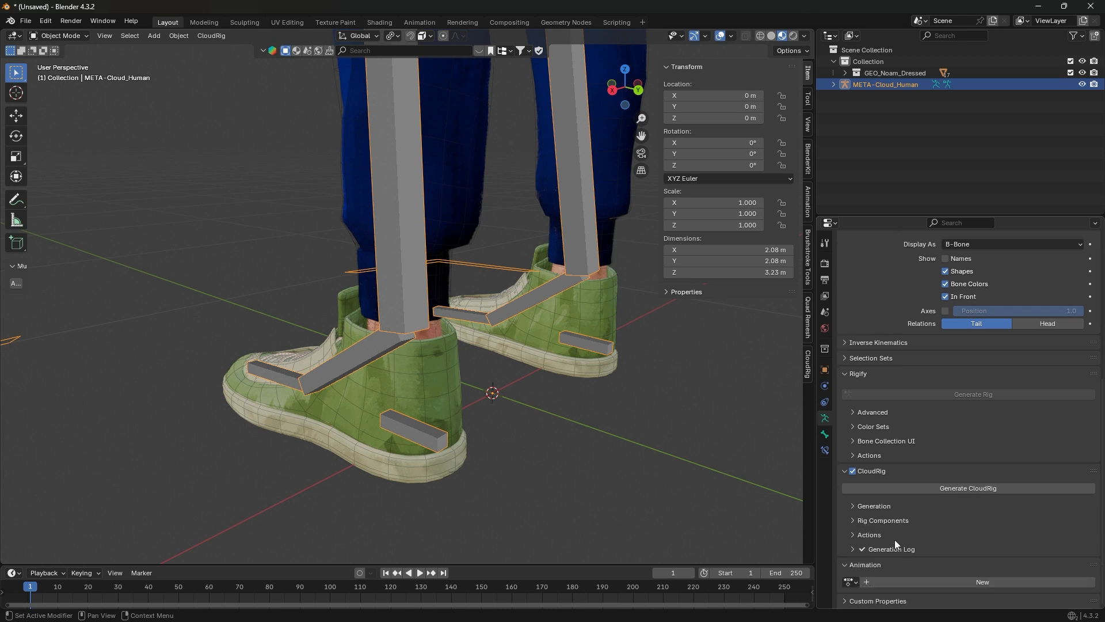
left_click(967, 488)
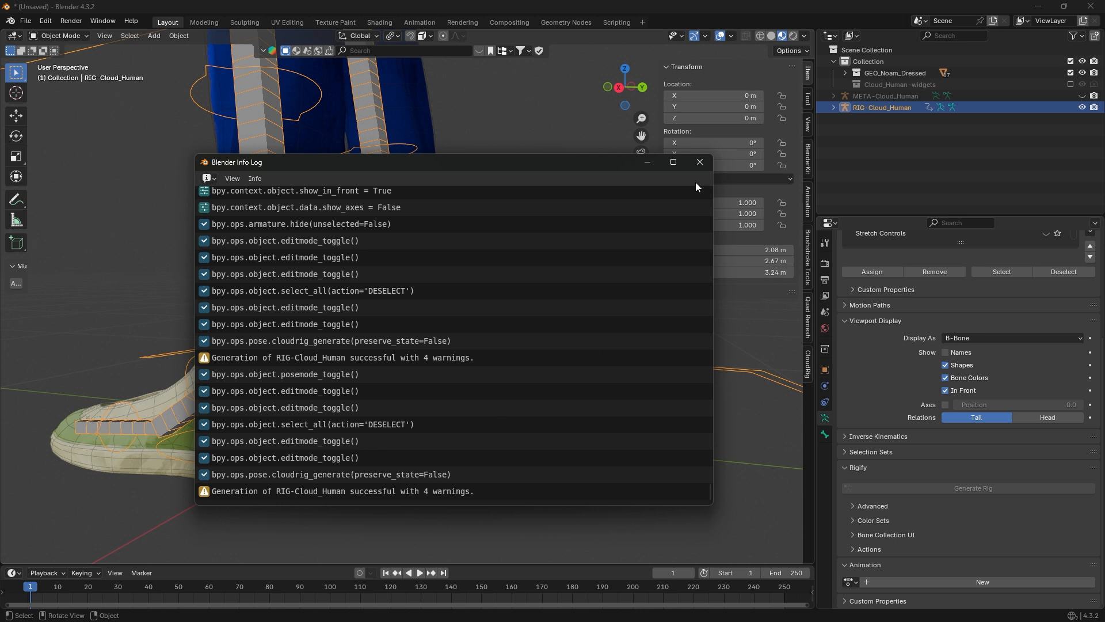
left_click(697, 164)
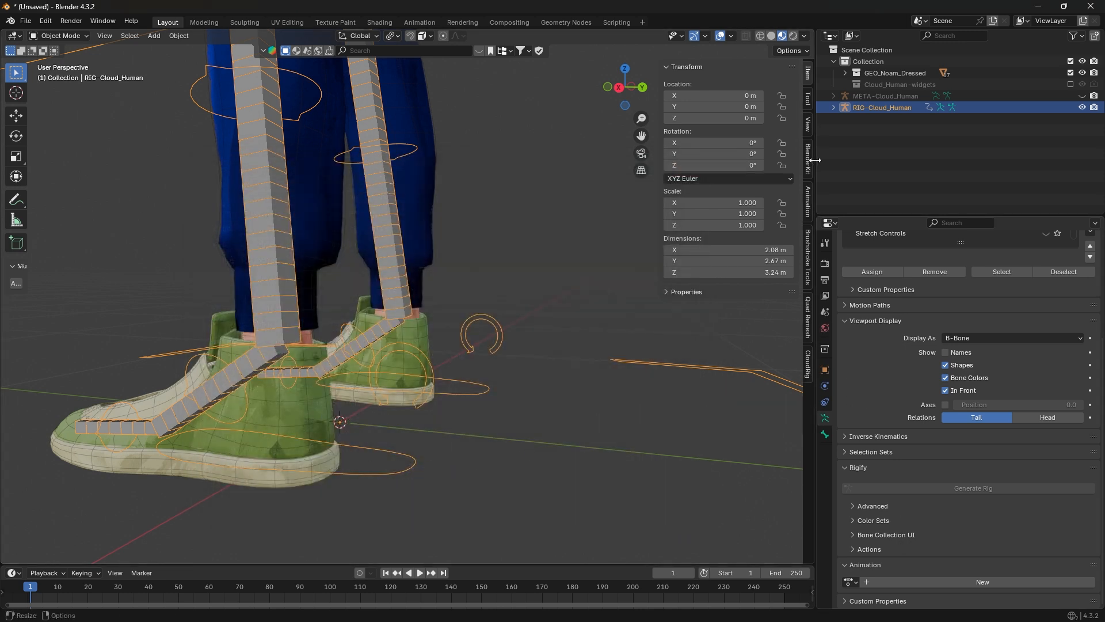
Step: Show the CloudRig hotkeys list and read the shortcuts for generating the rig and toggling the metarig
left_click(807, 364)
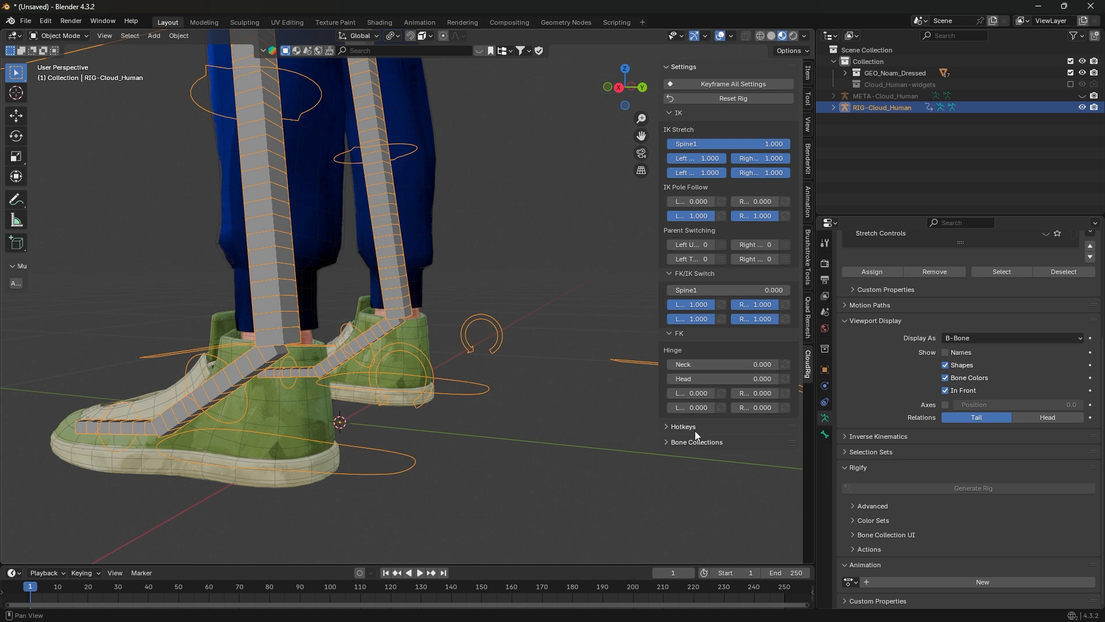
left_click(696, 428)
scroll(723, 390, "down", 8)
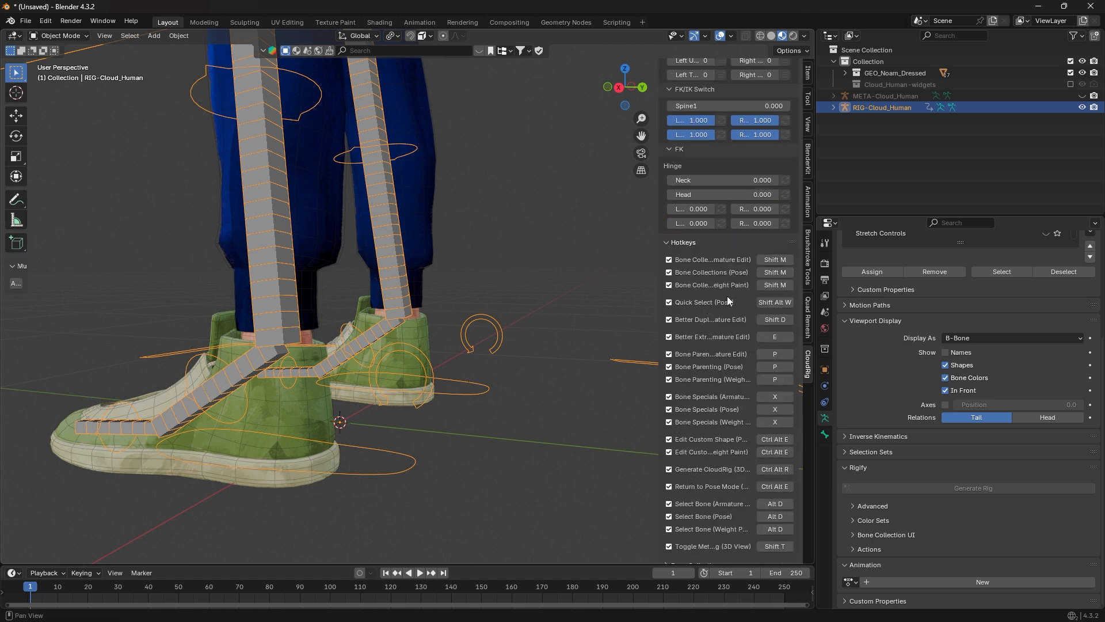
scroll(720, 282, "down", 1)
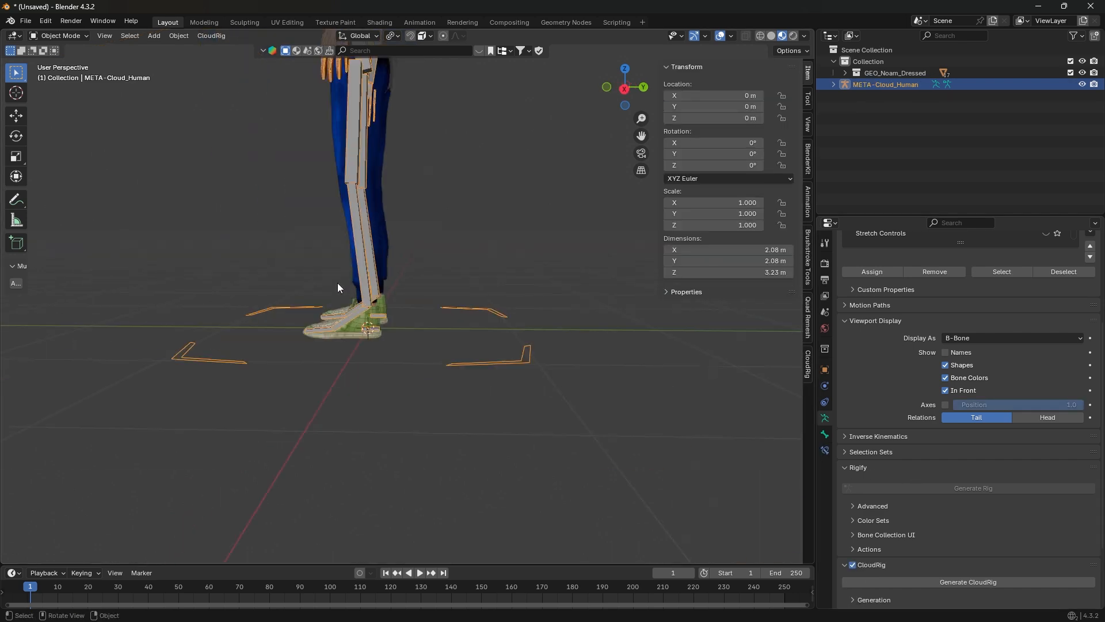
Step: Regenerate the CloudRig from the Cloud Human metarig
scroll(337, 282, "up", 4)
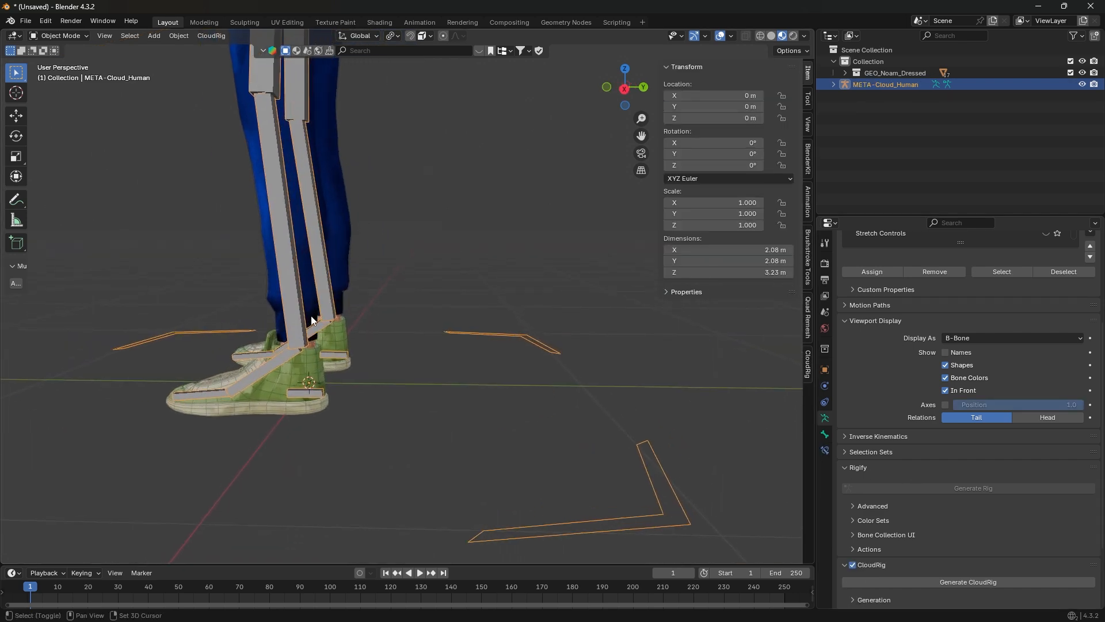
key("ctrl+alt+r")
middle_click_drag(332, 314, 288, 305)
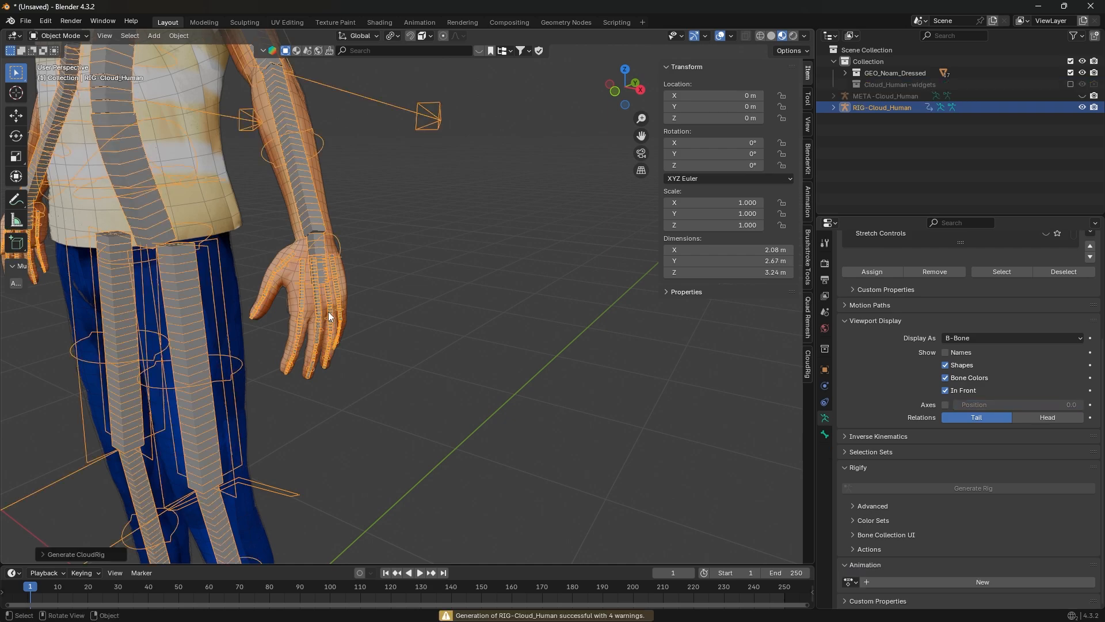
Step: Select the left pinky's first two FK controls and test how the finger bends by rotating them
scroll(328, 312, "up", 3)
middle_click_drag(328, 312, 226, 297)
left_click(274, 341)
left_click(280, 391, "shift")
mouse_move(249, 410)
middle_mouse_down()
mouse_move(263, 415)
mouse_move(248, 405)
middle_mouse_up()
key("r")
right_click(415, 351)
middle_click_drag(416, 351, 370, 352)
scroll(498, 354, "down", 3)
middle_click_drag(544, 361, 415, 353)
scroll(350, 304, "up", 4)
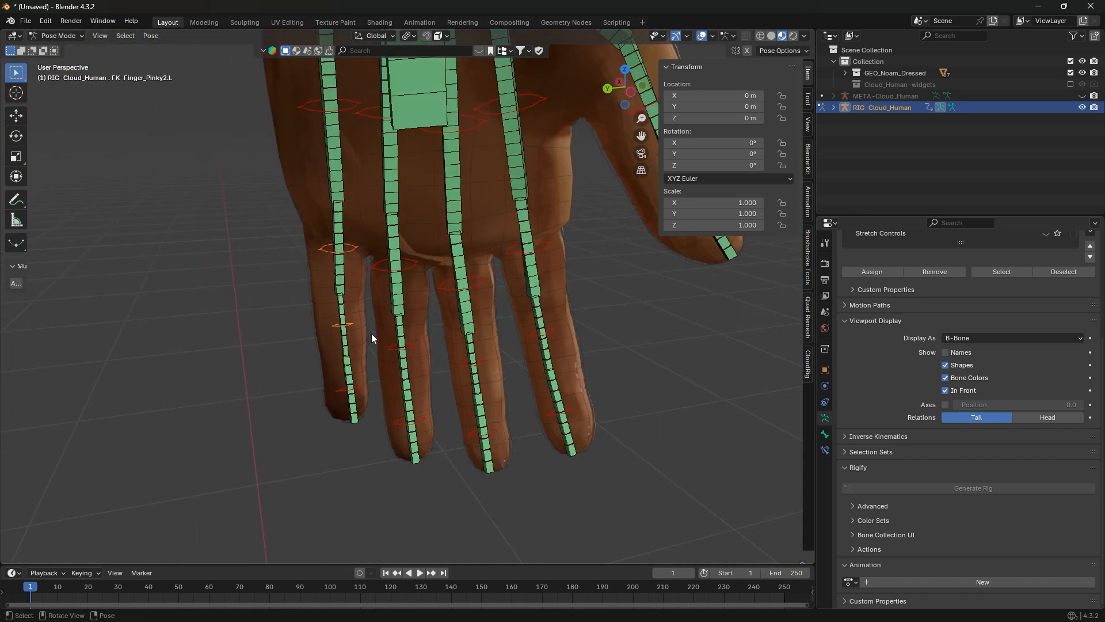
Step: Show the Viewport Display settings of the left pinky's second FK control and try changing its custom shape's X scale
left_click(824, 434)
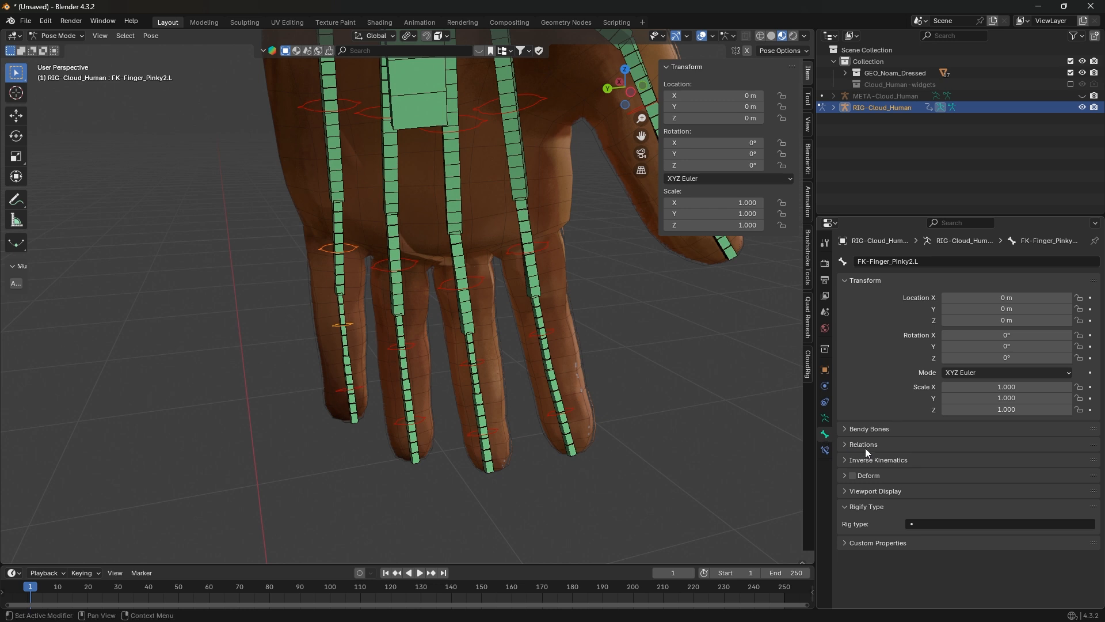
left_click(883, 490)
scroll(960, 510, "down", 4)
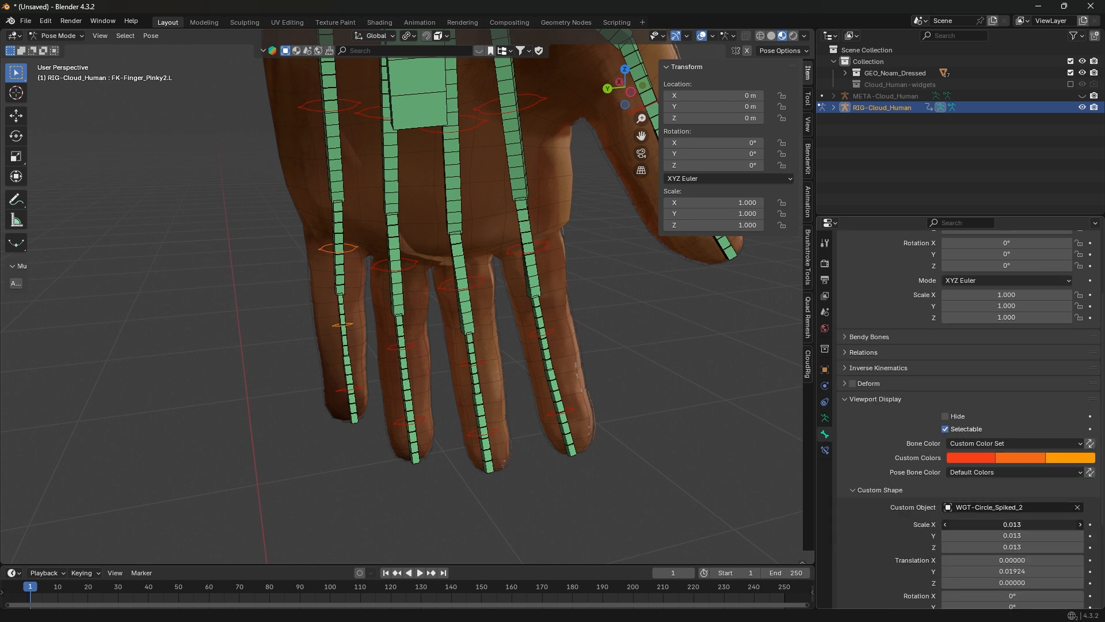
left_click_drag(1011, 525, 979, 524)
right_click(994, 524)
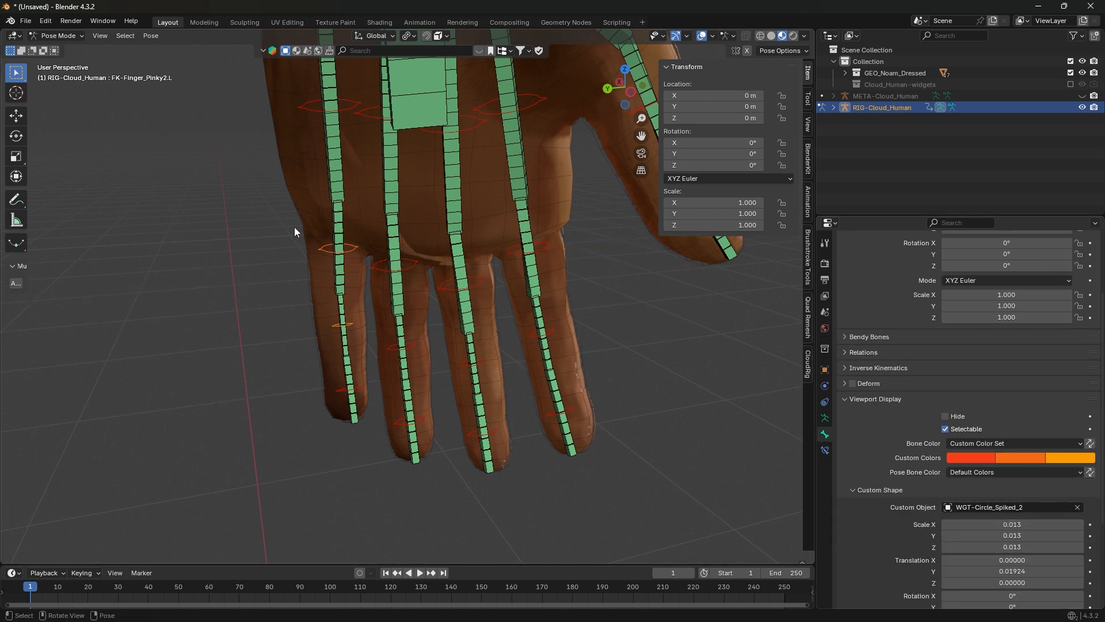
Step: Go back to editing the Cloud Human metarig and select the left pinky's second bone, Finger_Pinky2.L
left_click(65, 37)
key("ctrl+z")
middle_click_drag(299, 253, 261, 306)
key("Tab")
scroll(369, 366, "up", 5)
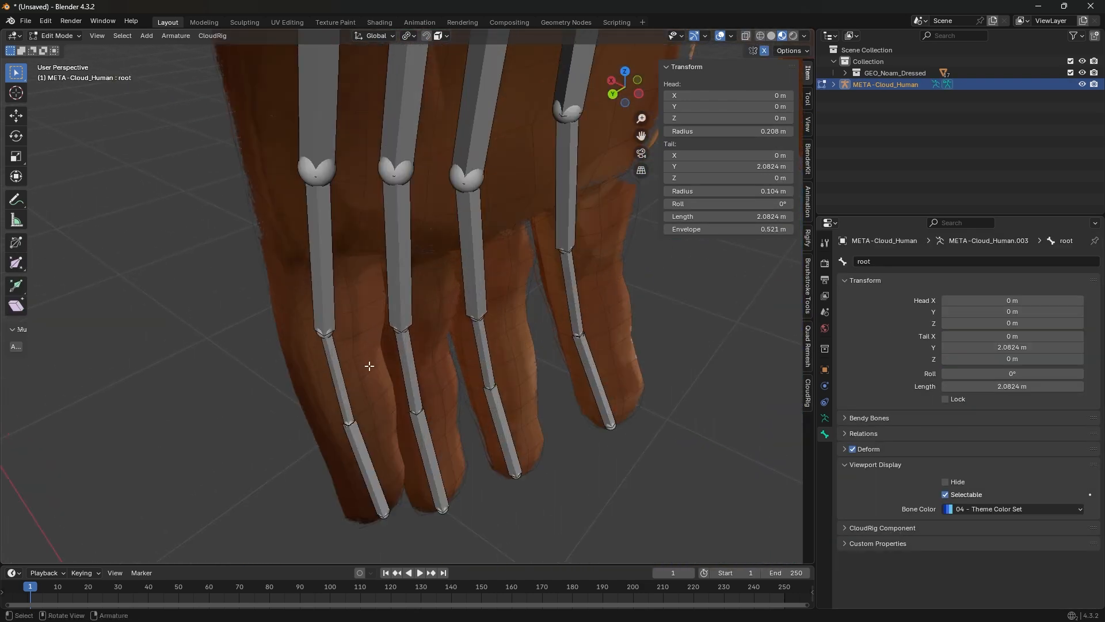
middle_click_drag(370, 366, 329, 288, "shift")
left_click(294, 299)
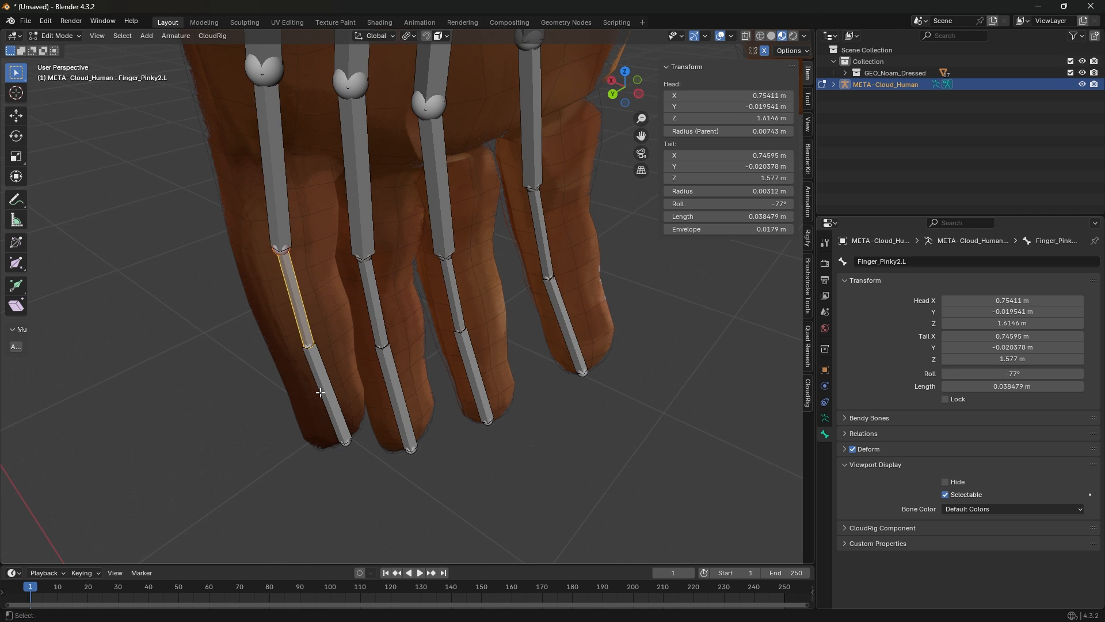
Step: Try enlarging the B-Bone display size of Finger_Pinky2.L on the metarig so it is clearly thicker than the neighbouring finger bones
key("ctrl+alt+s")
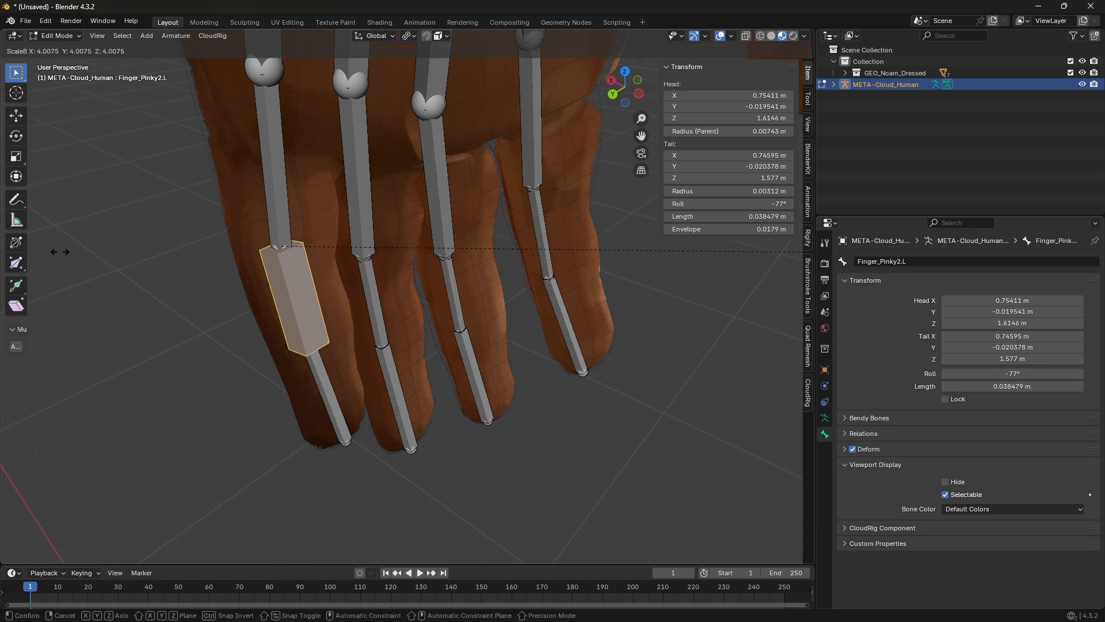
right_click(346, 299)
key("ctrl+alt+s")
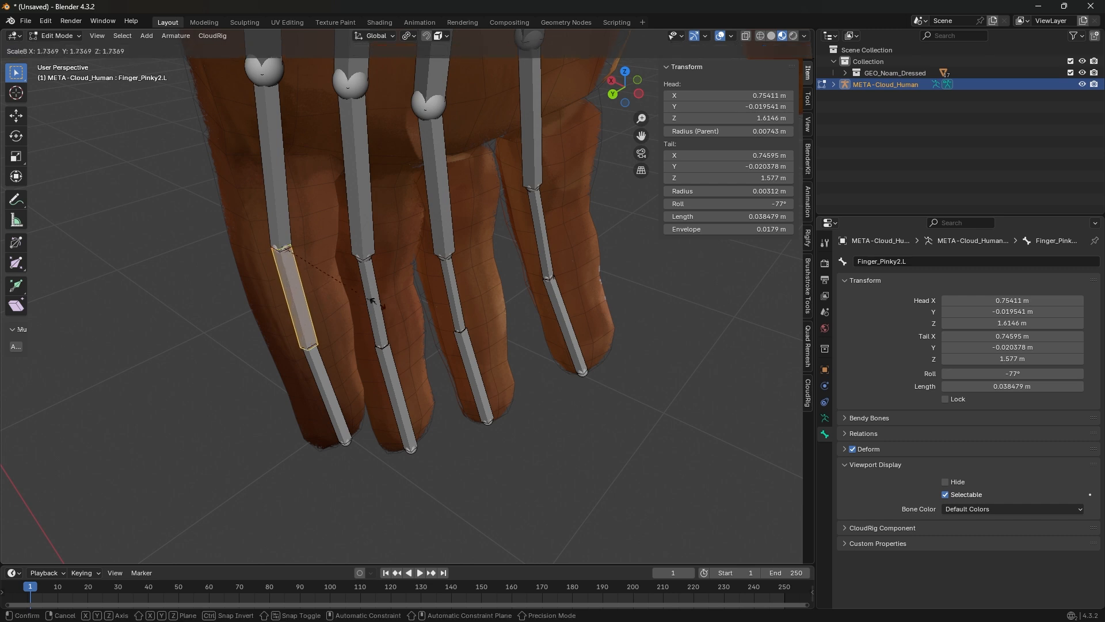
left_click(466, 321)
key("ctrl+alt+s")
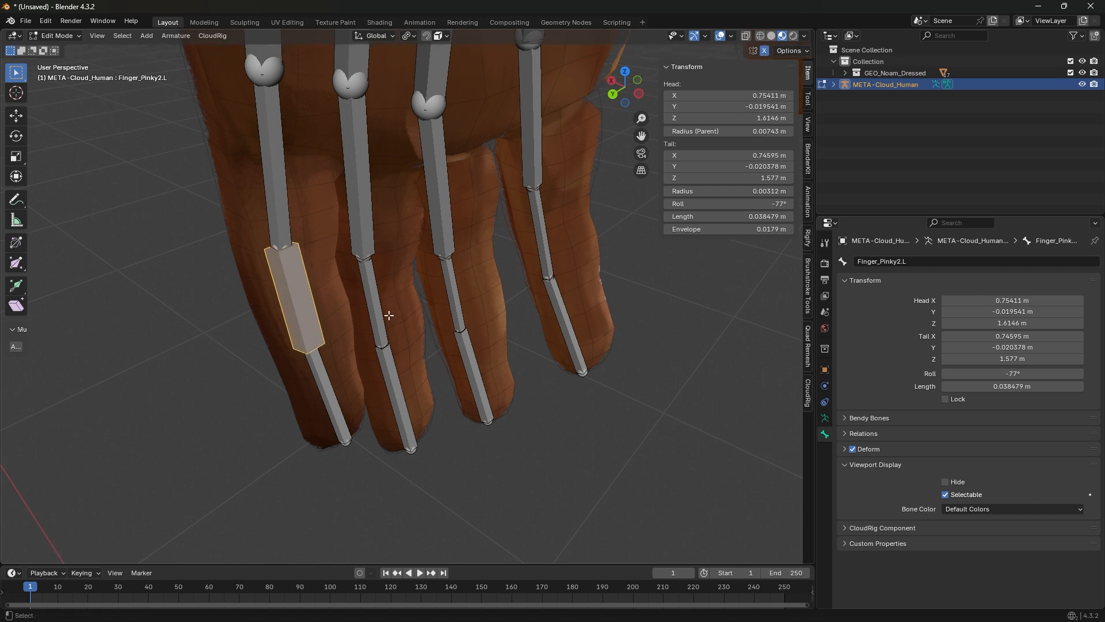
Step: Regenerate the rig and inspect the size of the FK control on the left pinky's second joint
key("ctrl+alt+r")
scroll(409, 345, "down", 3)
scroll(403, 339, "up", 2)
key("ctrl+Tab")
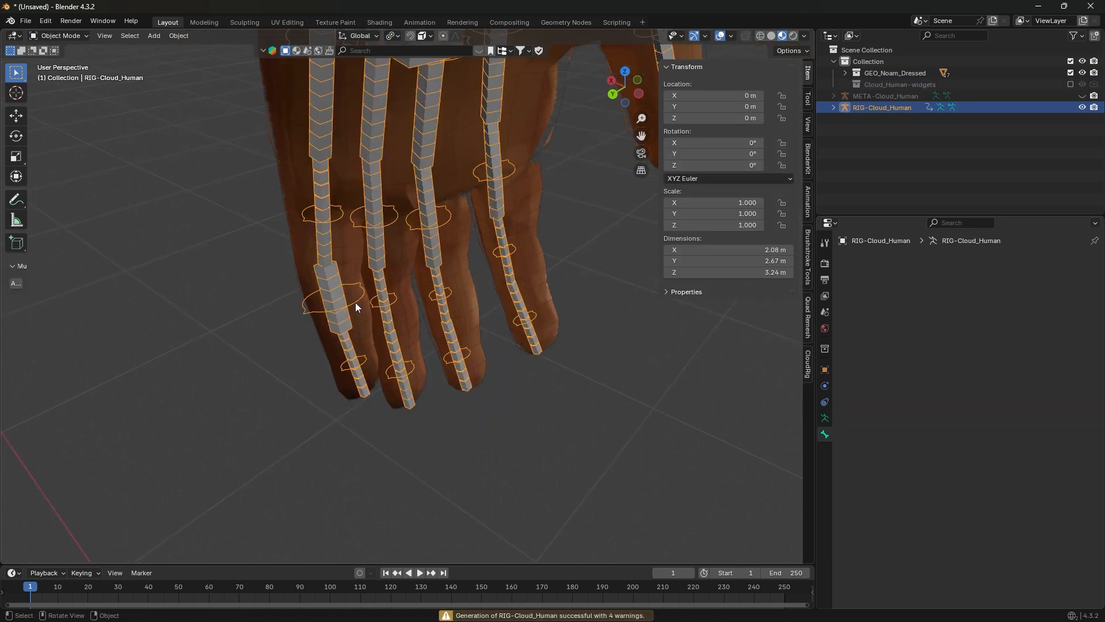
middle_click_drag(354, 302, 291, 311)
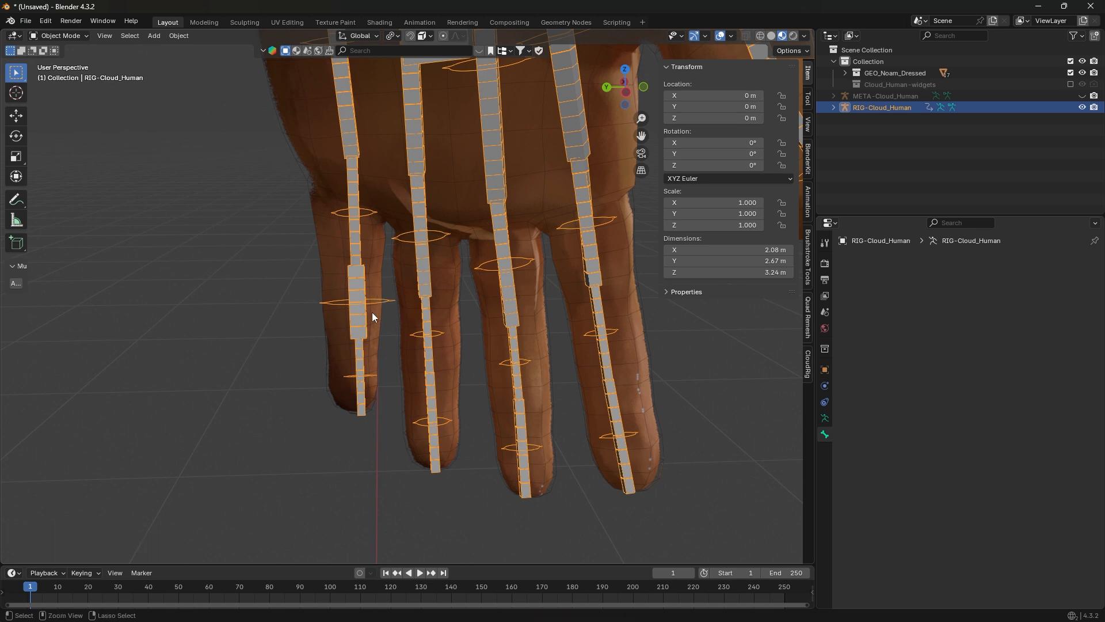
Step: Undo the rig generation and the pinky bone's display scaling, and switch the metarig to Object Mode
key("ctrl+z")
key("ctrl+z")
middle_click_drag(366, 314, 338, 292)
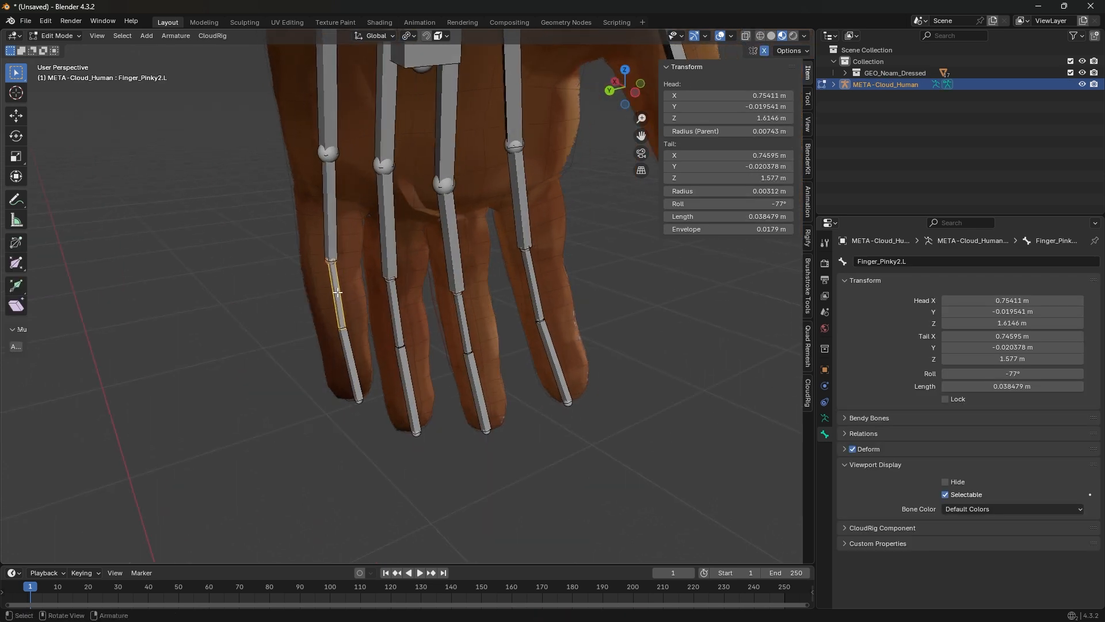
left_click(74, 34)
left_click(64, 48)
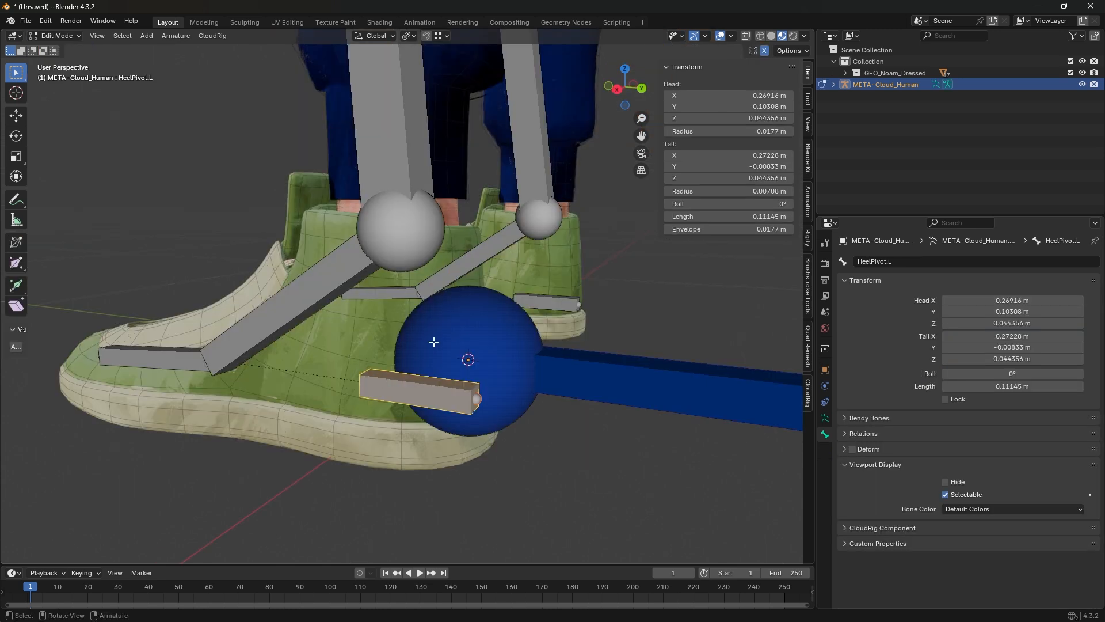
Step: Turn on snapping with Vertex as the target and move the HeelPivot.L bone down to the underside of the left shoe's heel
middle_click_drag(434, 342, 356, 338)
middle_click_drag(243, 302, 299, 278)
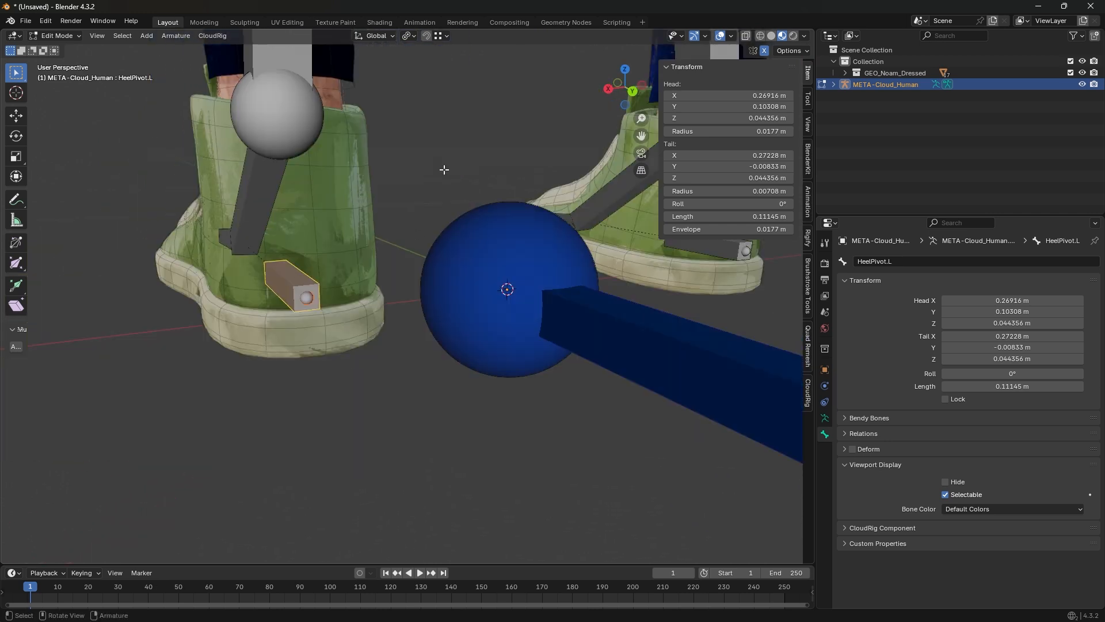
left_click(428, 34)
left_click(439, 37)
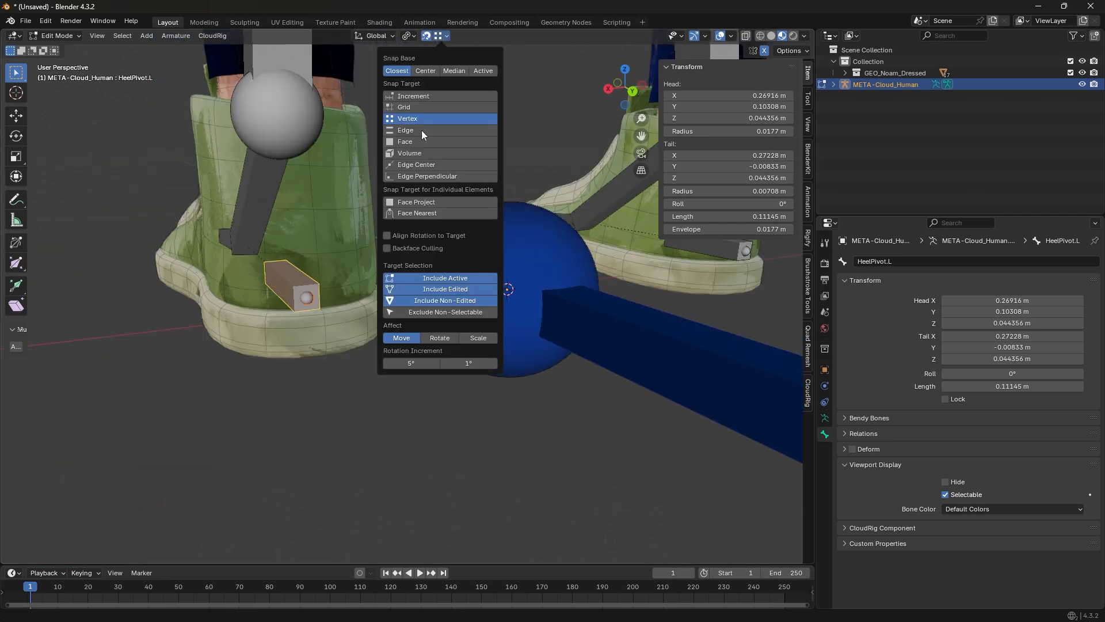
scroll(279, 306, "up", 2)
middle_click_drag(278, 306, 301, 300)
middle_click_drag(302, 301, 345, 318)
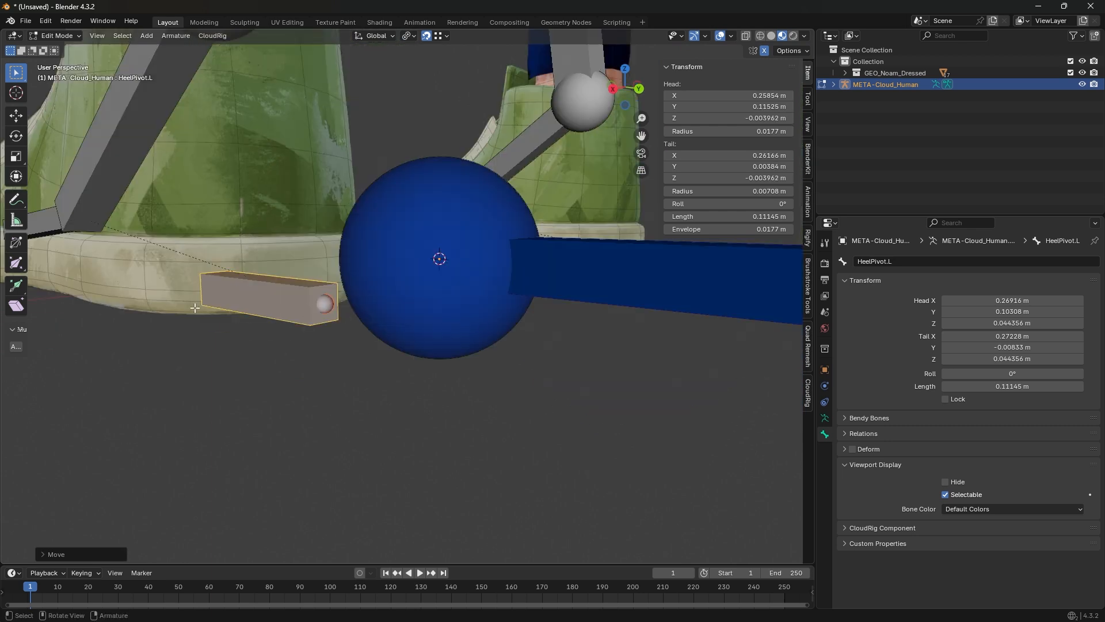
Step: Generate the rig and examine the left foot's roll control, ROLL-M-Foot.L, from the right side view
middle_click_drag(195, 307, 447, 322)
left_click(320, 262)
key("KP_3")
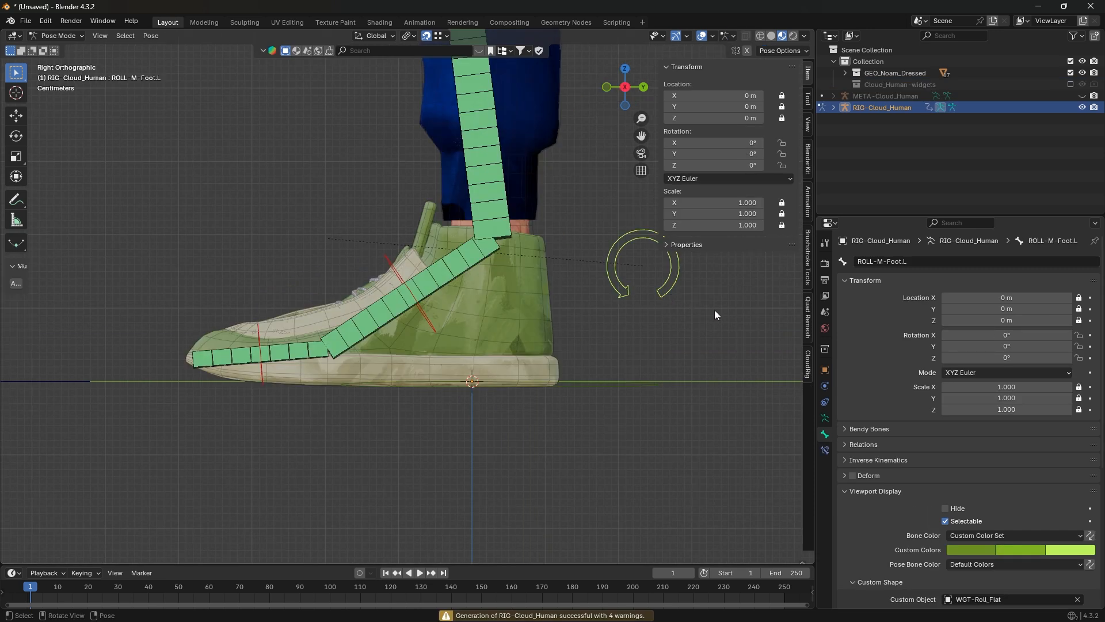
Step: In the metarig, move the ball joint between the foot and toe bones about 0.03 m toward the toes, slightly downward
left_click(324, 349)
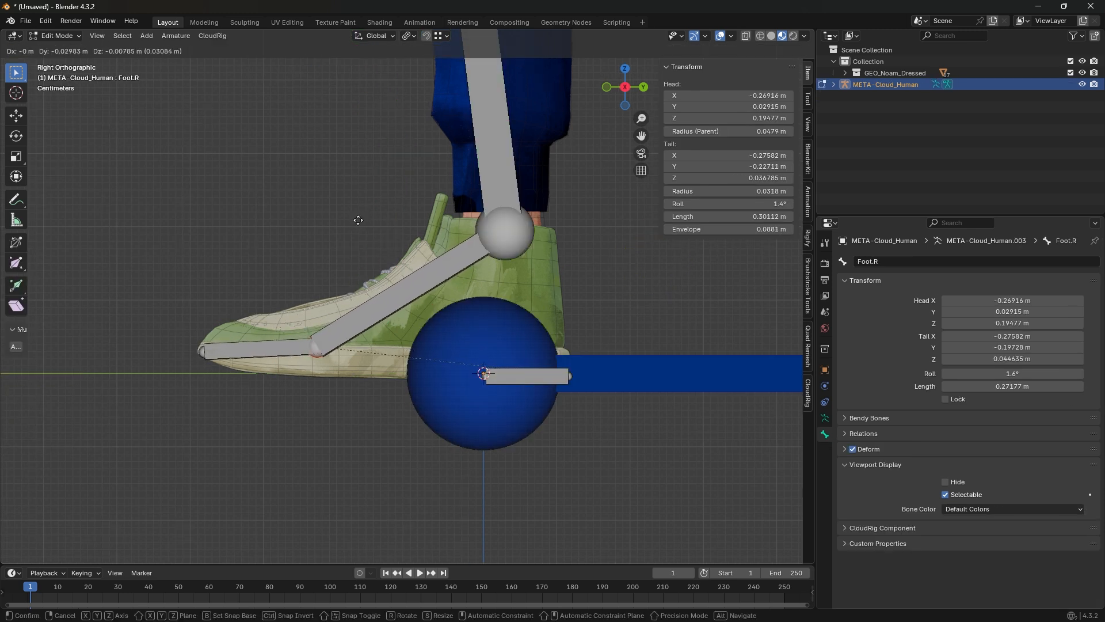
key("Escape")
left_click_drag(298, 265, 327, 414)
middle_click_drag(244, 351, 414, 337)
scroll(352, 360, "up", 3)
middle_click_drag(352, 360, 345, 377)
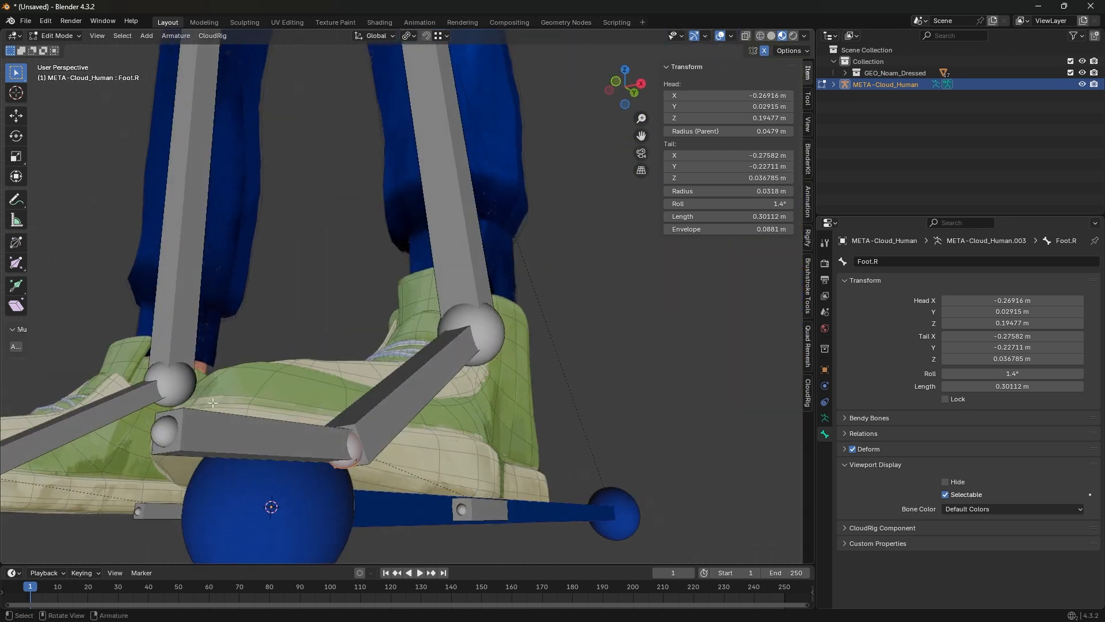
Step: Turn on snapping and move the tip of the Toes.L bone to the front of the left shoe
scroll(341, 381, "up", 3)
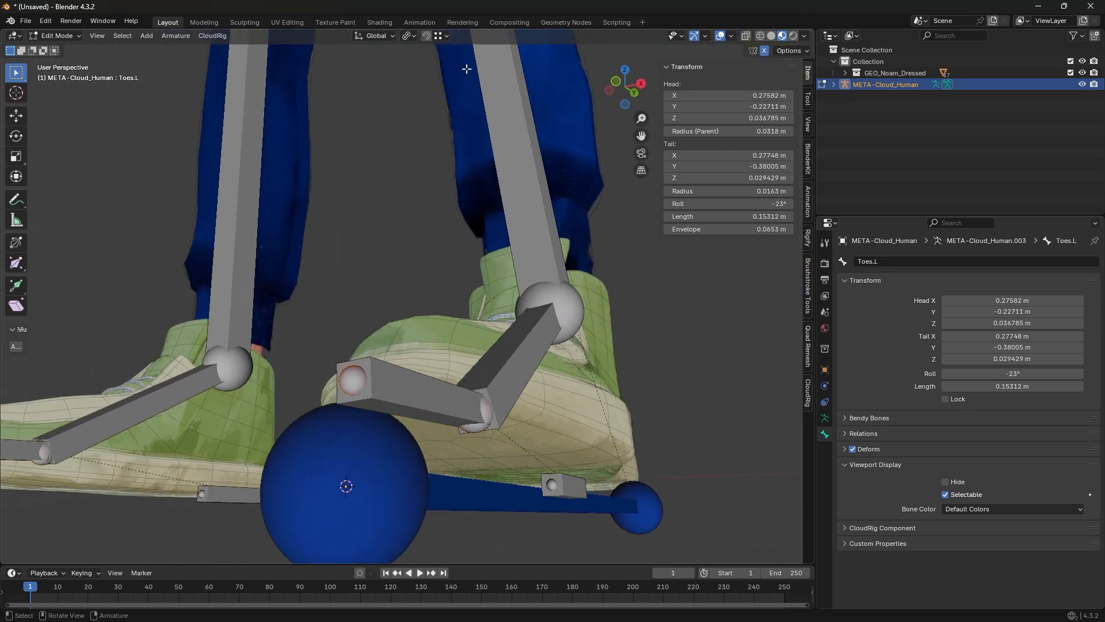
left_click(426, 36)
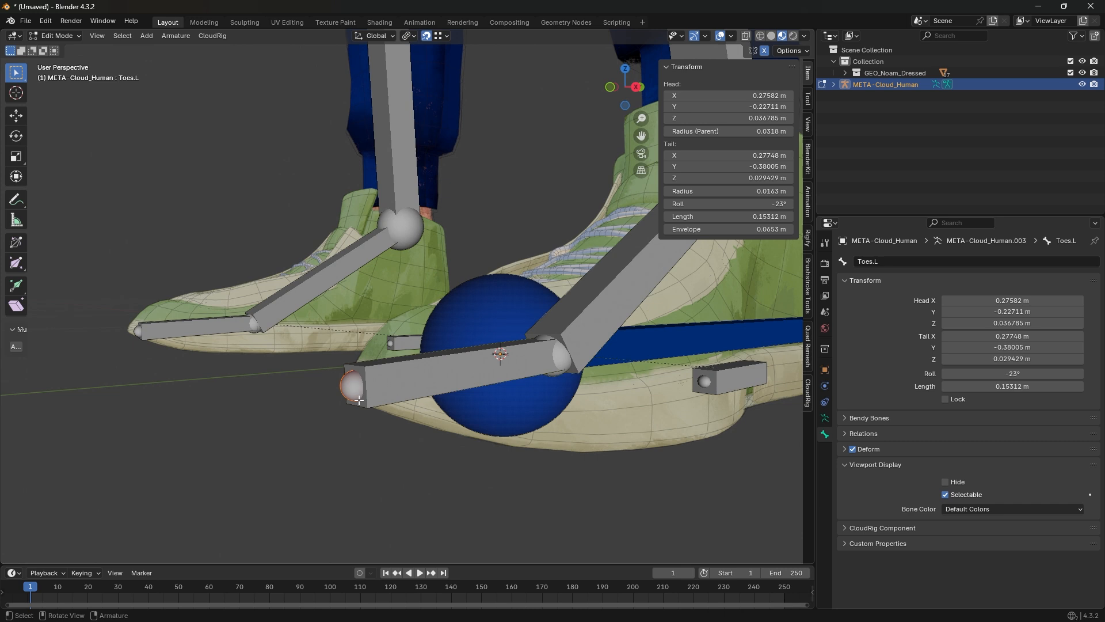
key("g")
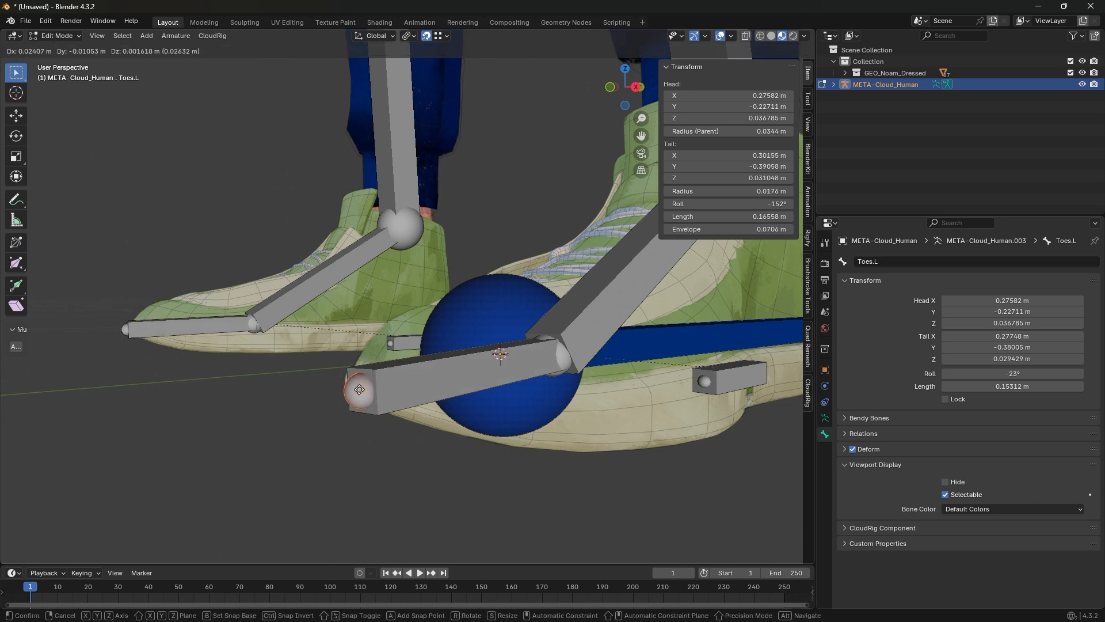
left_click(354, 386)
Step: Return to Object Mode and look through the CloudRig Samples available as new armatures, such as Cloud Fk Chain and Cloud Finger
scroll(345, 209, "down", 8)
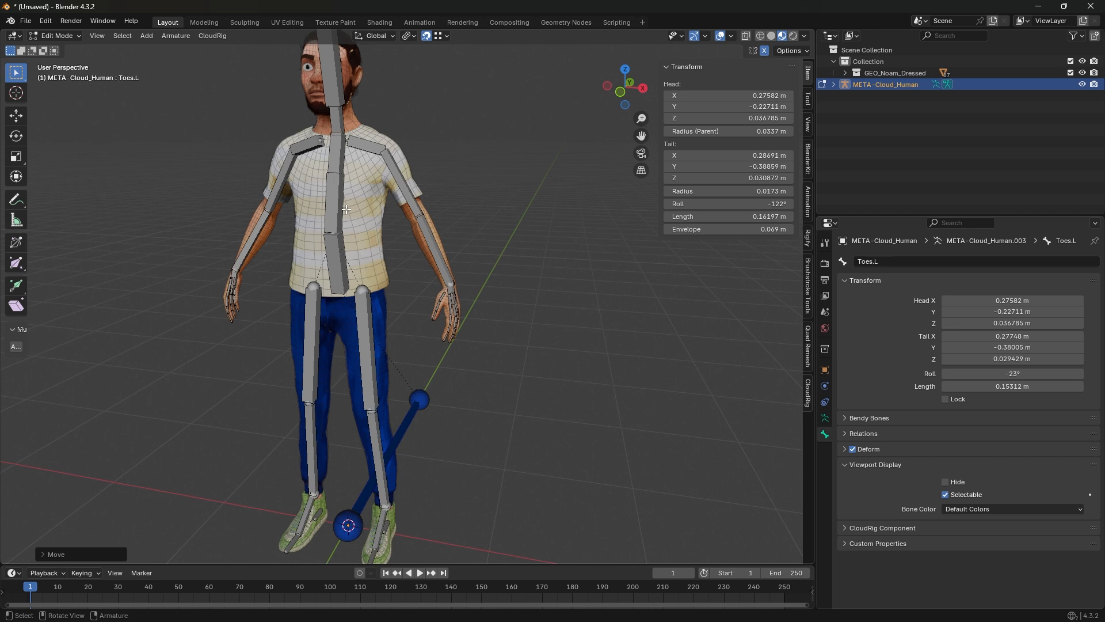
middle_click_drag(346, 209, 402, 190)
scroll(401, 296, "down", 2)
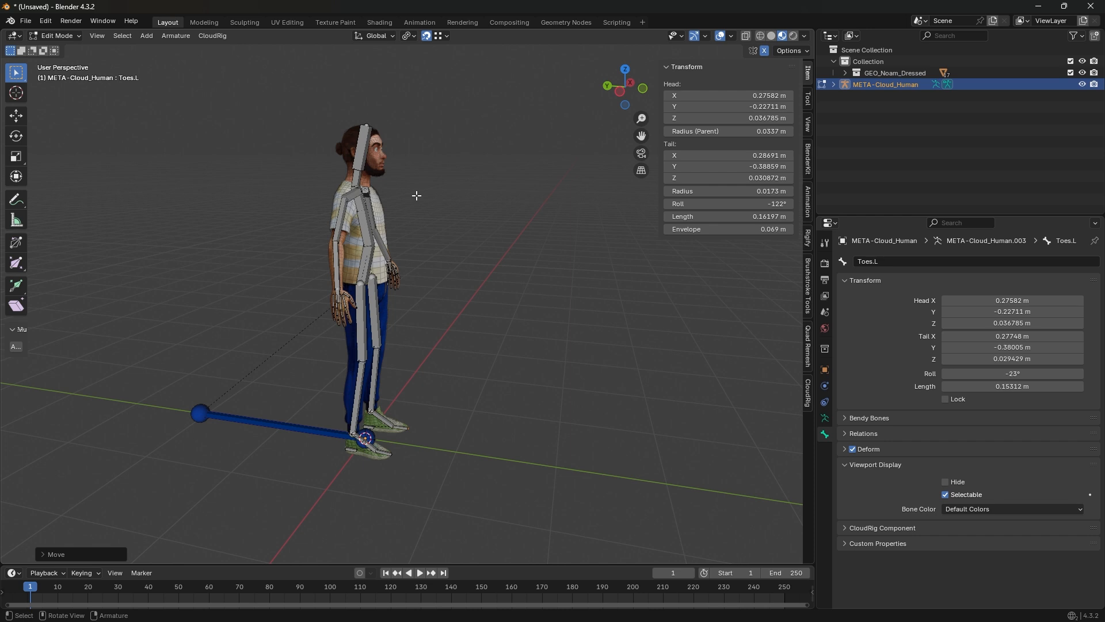
middle_click_drag(415, 190, 115, 105)
left_click(74, 38)
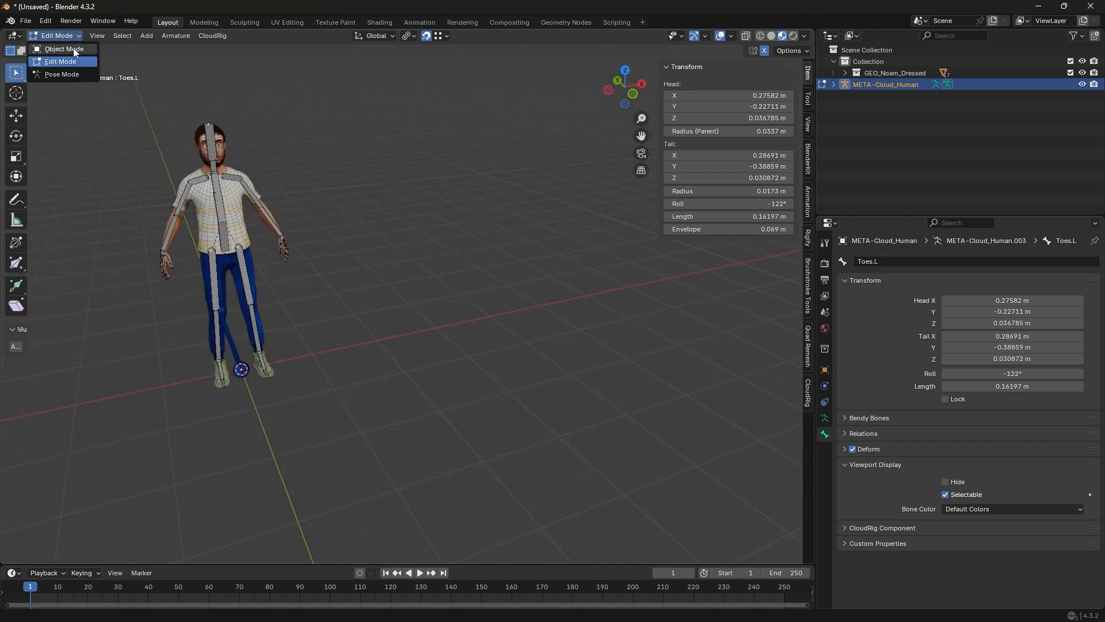
left_click(64, 49)
left_click(329, 281)
key("shift+a")
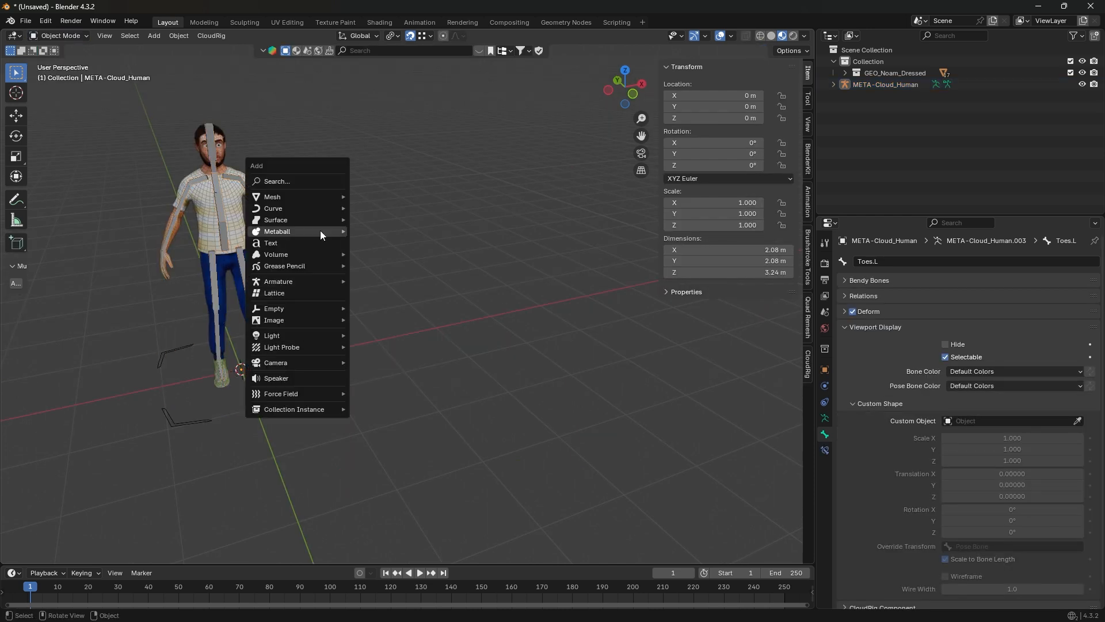
mouse_move(311, 281)
mouse_move(432, 317)
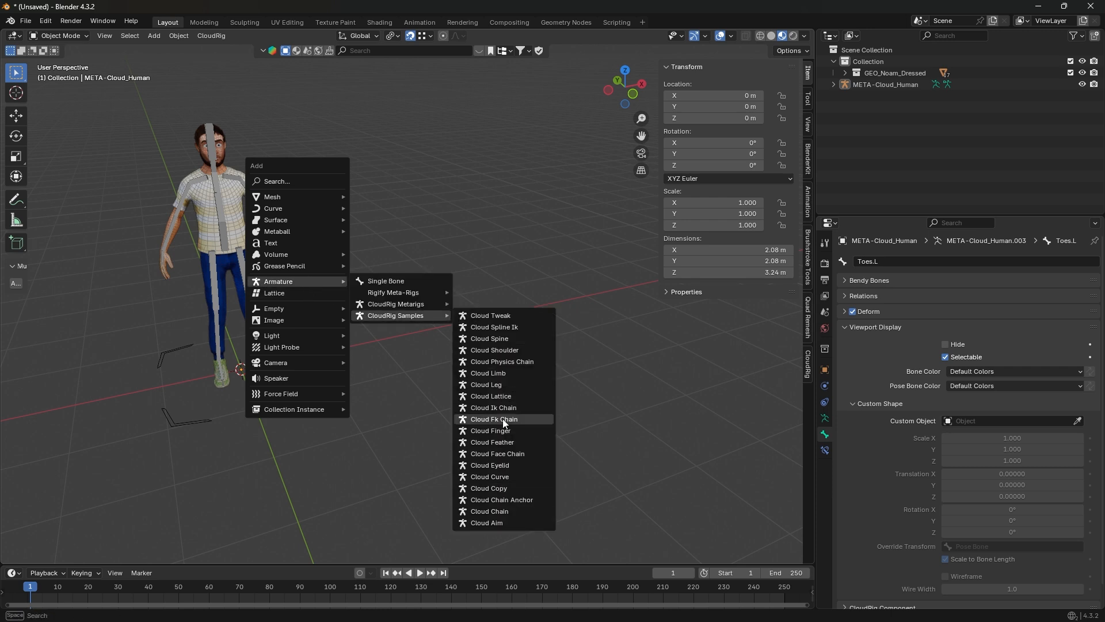
left_click(504, 419)
Step: Add a new 1 m bone at the origin inside the Cloud Human metarig and select it
middle_click_drag(309, 353, 288, 347)
key("shift+a")
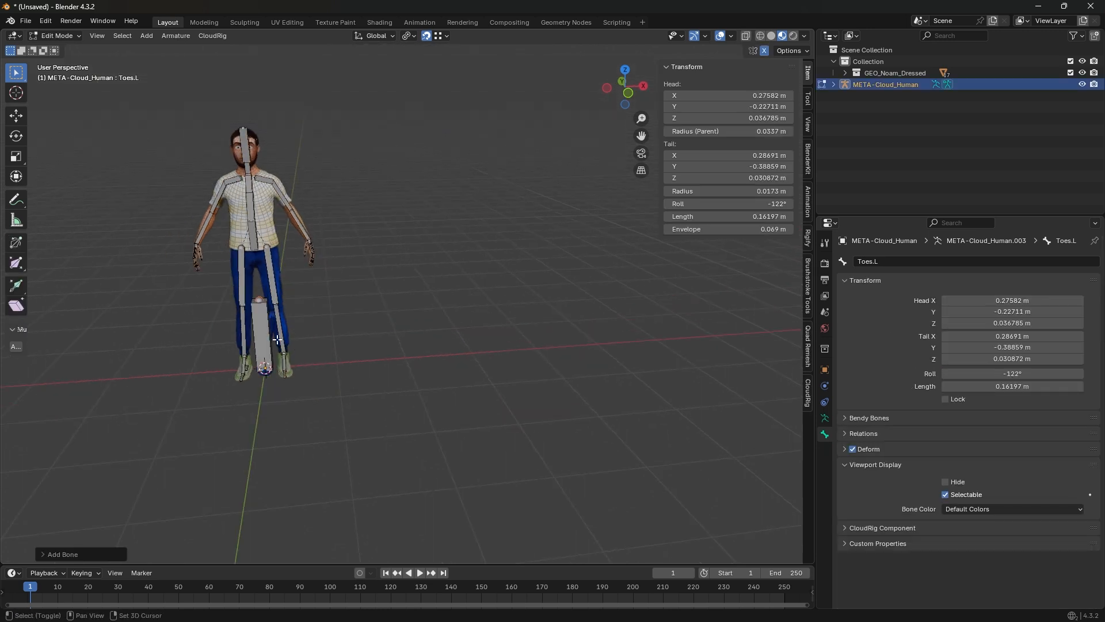
left_click(263, 324)
scroll(259, 395, "up", 3)
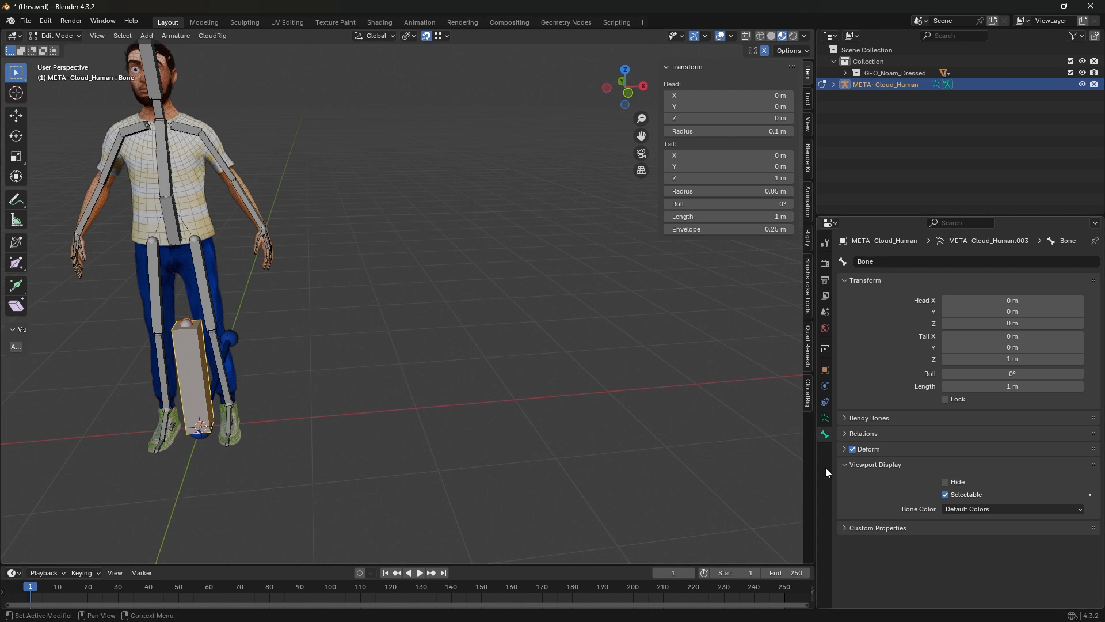
Step: Show the new bone's CloudRig Component settings in Pose Mode, collapse its Viewport Display settings, and return to Edit Mode
key("ctrl+Tab")
left_click(391, 438)
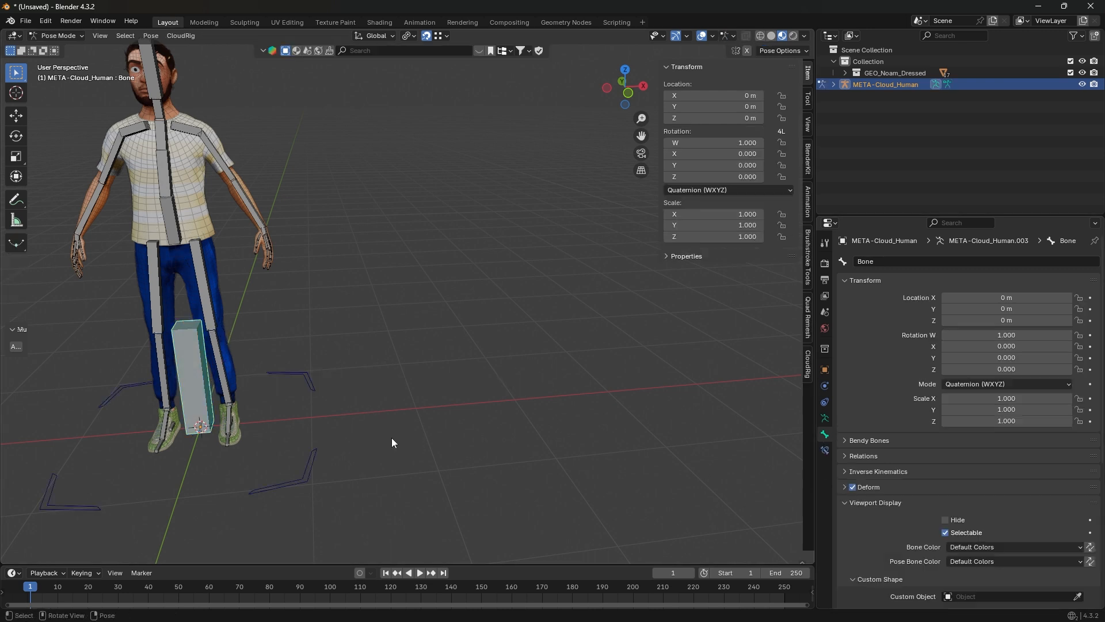
scroll(921, 460, "down", 3)
left_click(874, 435)
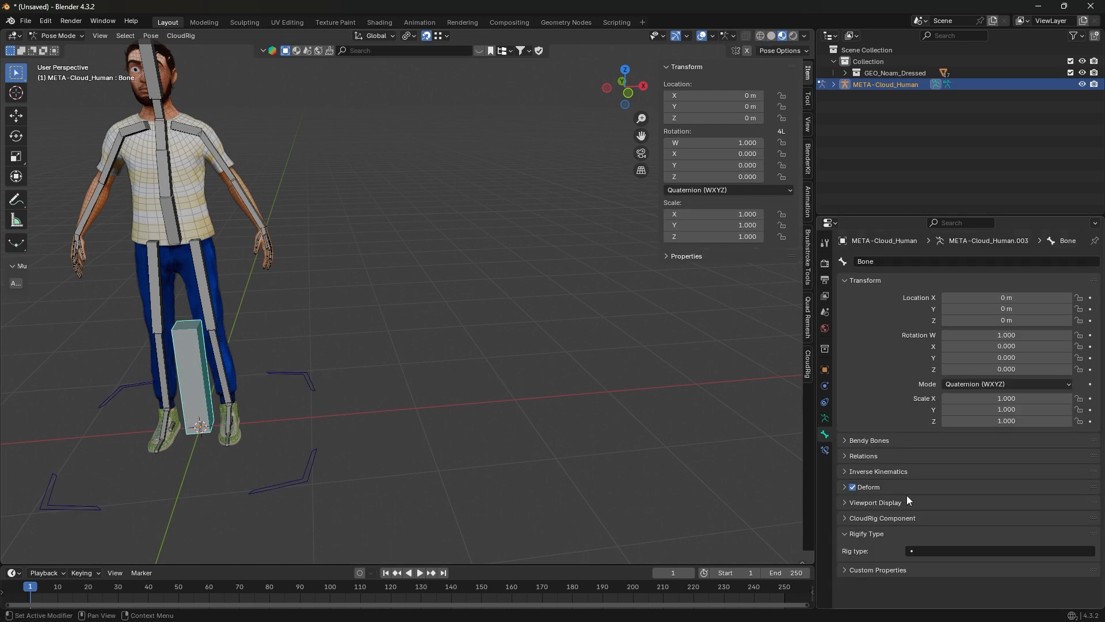
left_click(884, 517)
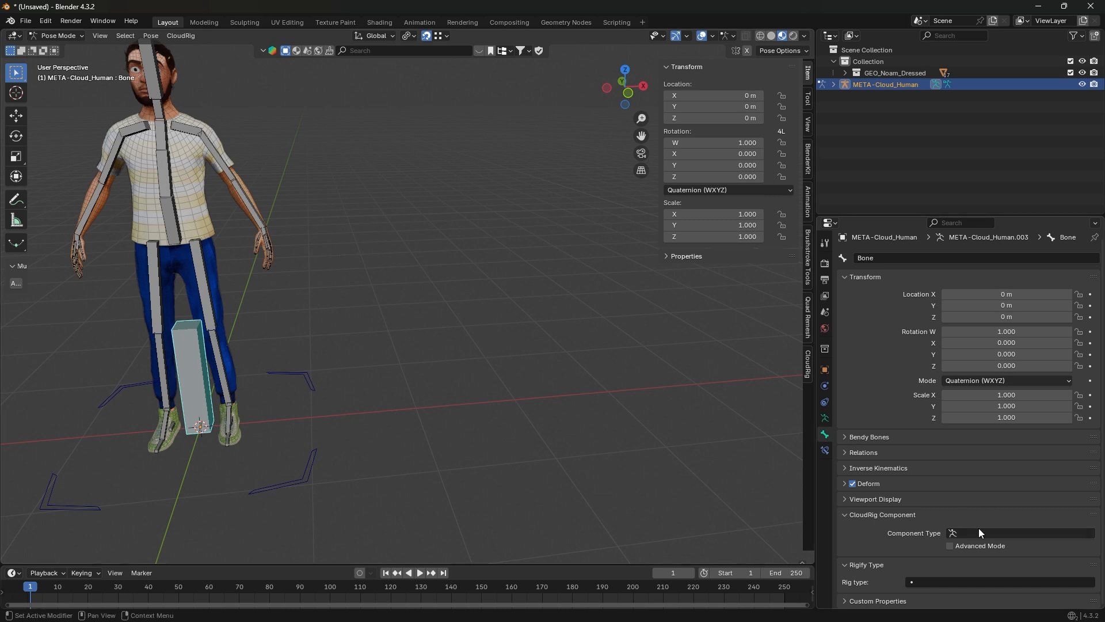
key("Tab")
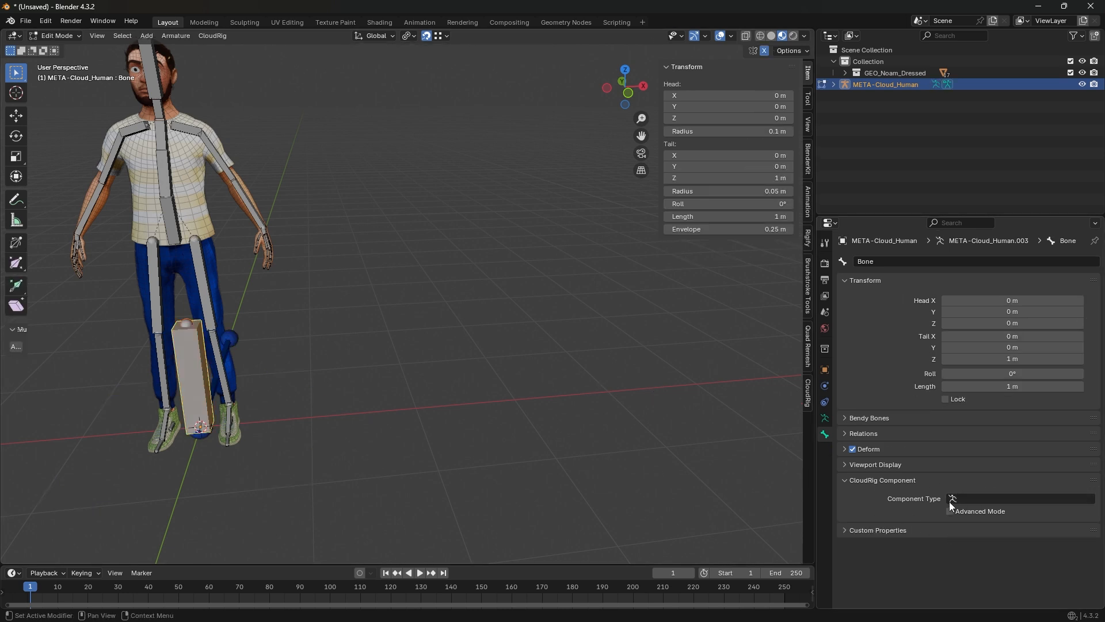
Step: Look through the CloudRig component types offered for the new bone, from Aim to Spine: Squashy, without assigning one
middle_click_drag(338, 362, 378, 260, "shift")
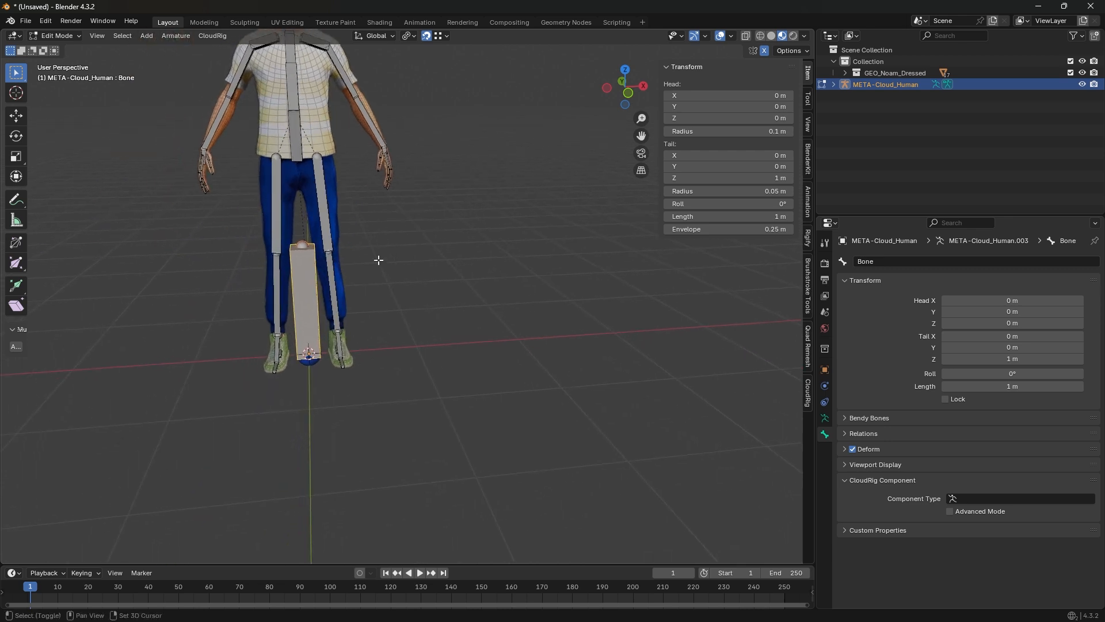
scroll(378, 260, "up", 4)
left_click(1019, 498)
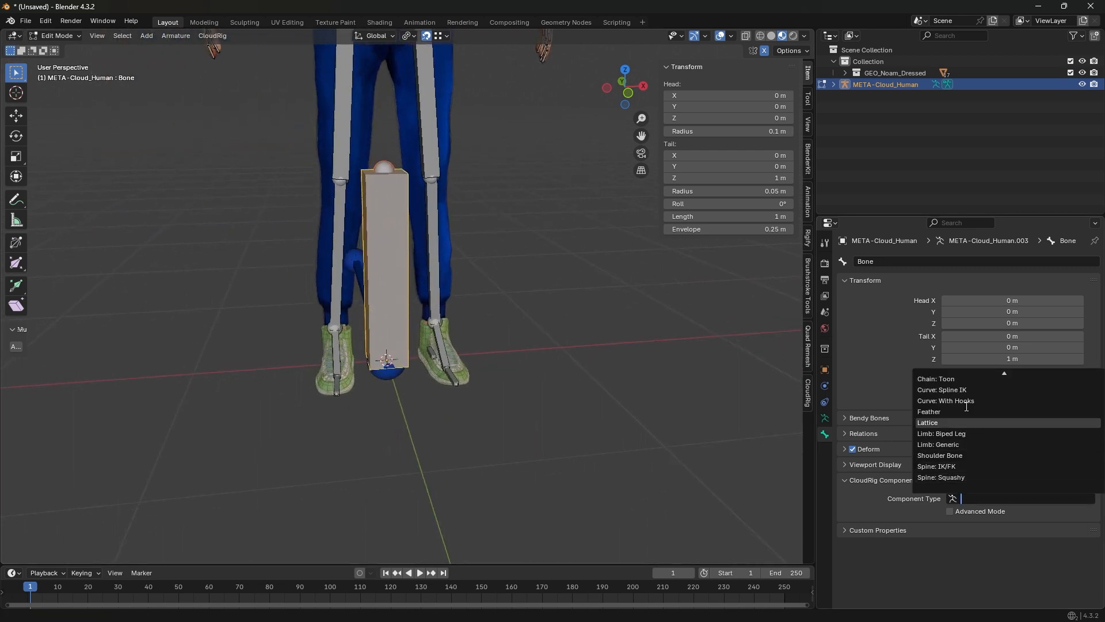
key("Escape")
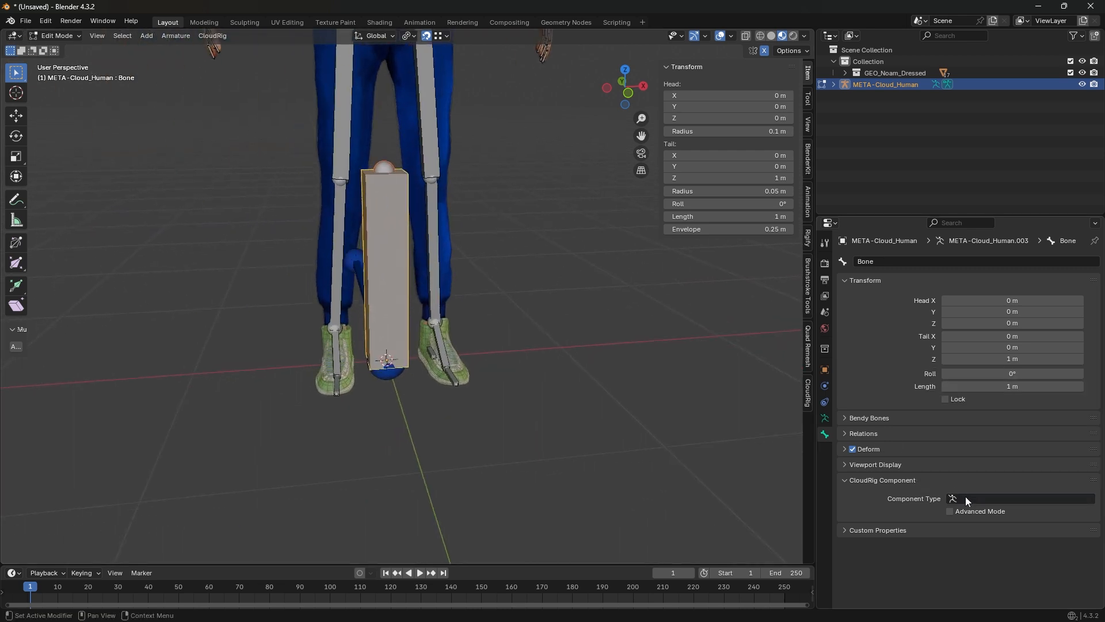
left_click(967, 500)
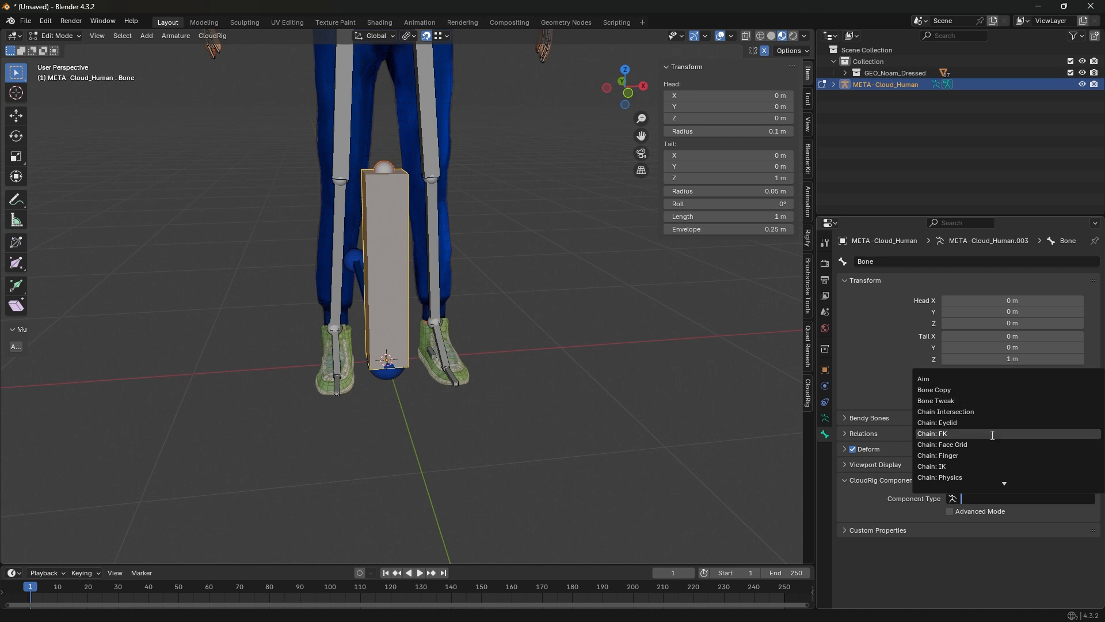
left_click(523, 395)
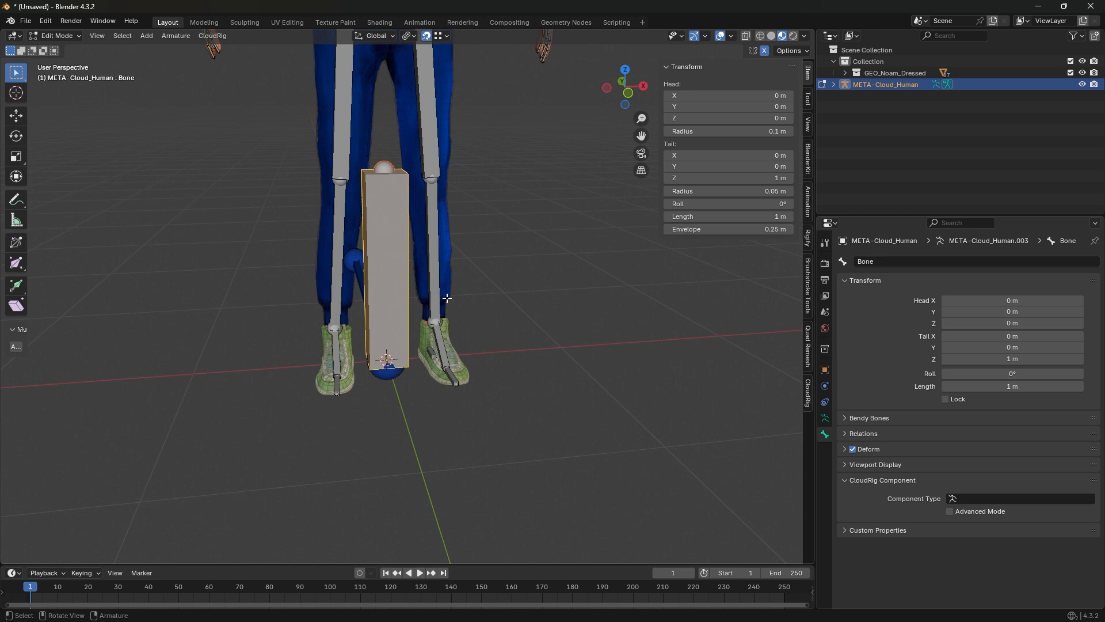
scroll(457, 288, "down", 3)
middle_click_drag(443, 225, 419, 386, "shift")
middle_click_drag(396, 251, 340, 244)
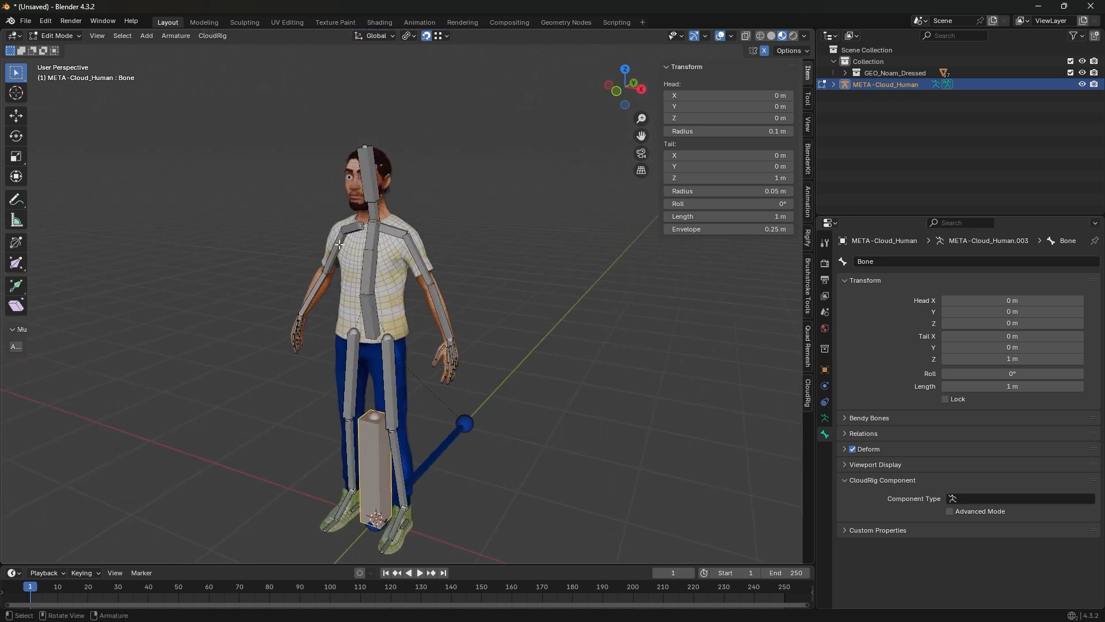
middle_click_drag(351, 298, 355, 136)
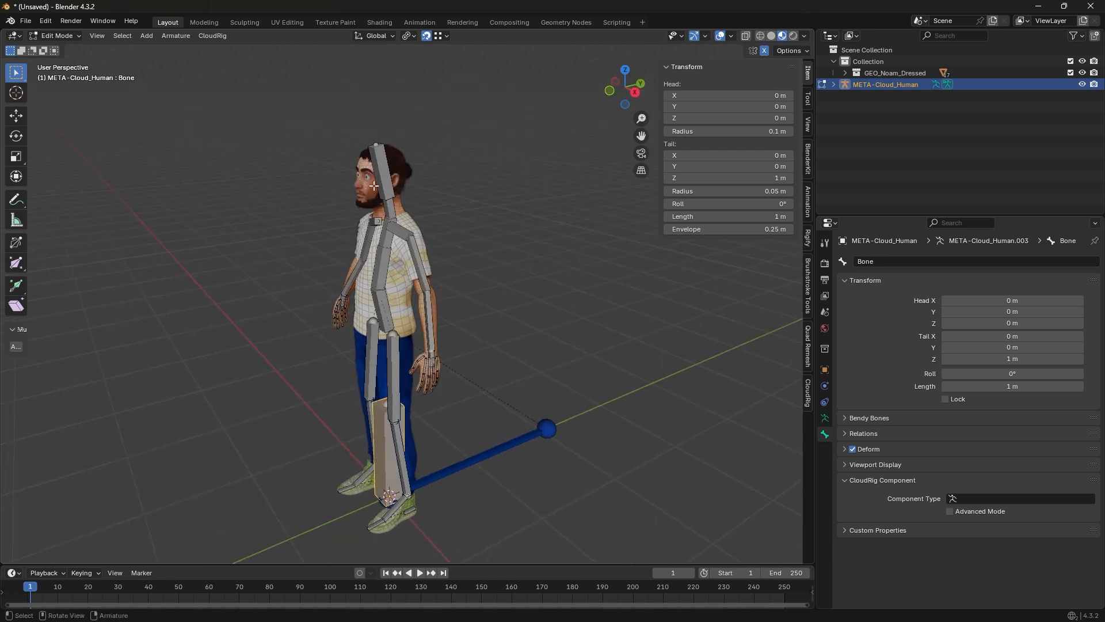
middle_click_drag(374, 186, 333, 202)
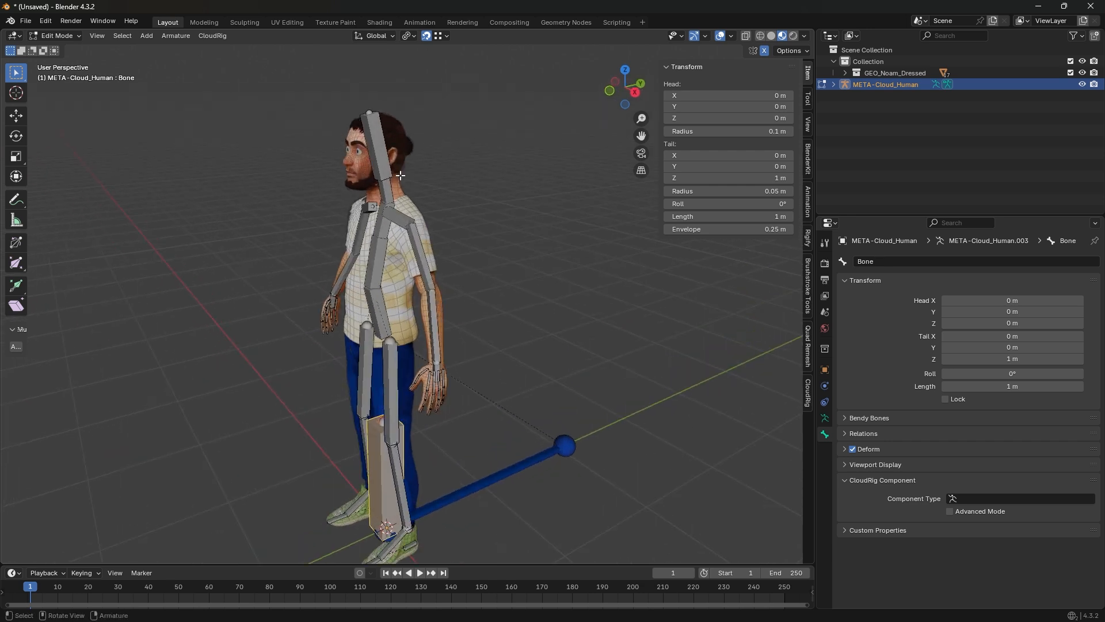
mouse_move(402, 213)
middle_mouse_down()
mouse_move(361, 197)
mouse_move(399, 191)
middle_mouse_up()
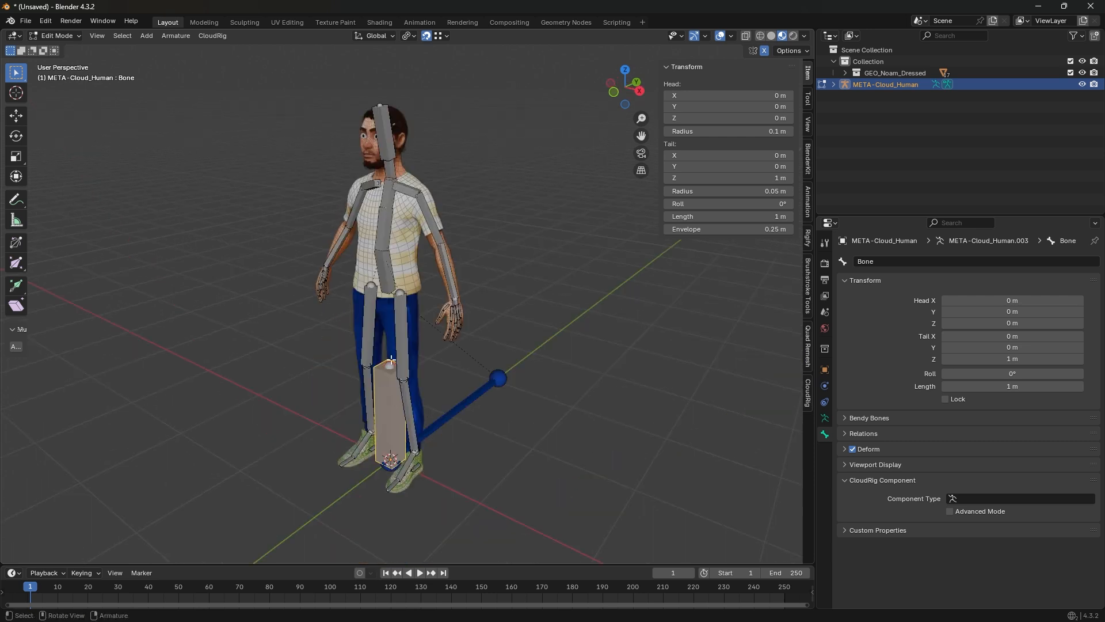
left_click(971, 496)
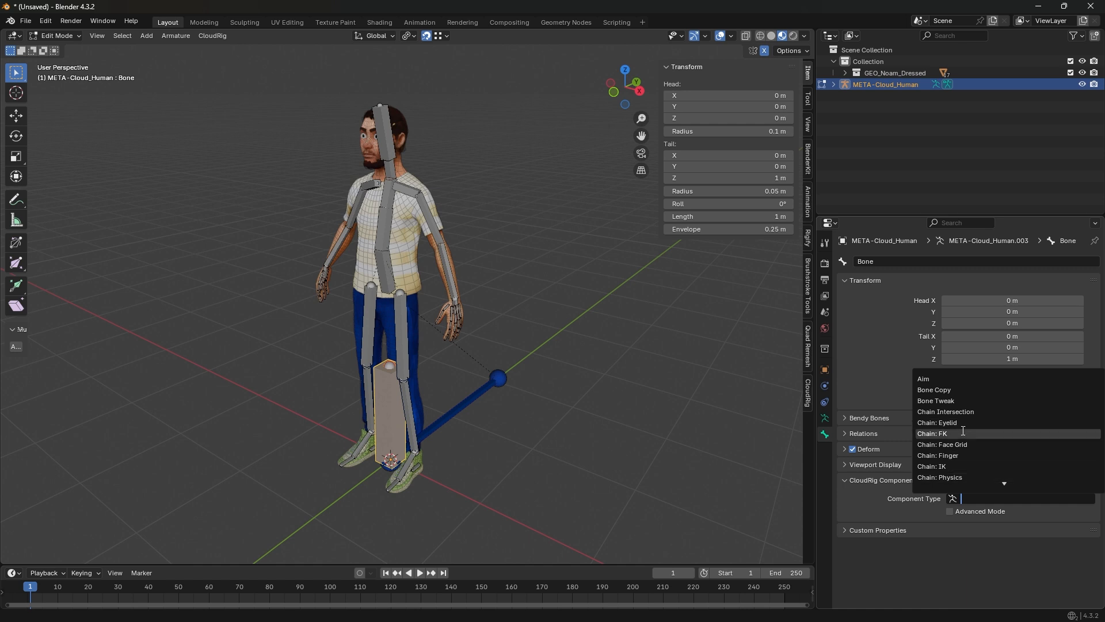
scroll(961, 432, "down", 6)
Step: Rename the new 1 m bone at the origin to Nose
key("KP_1")
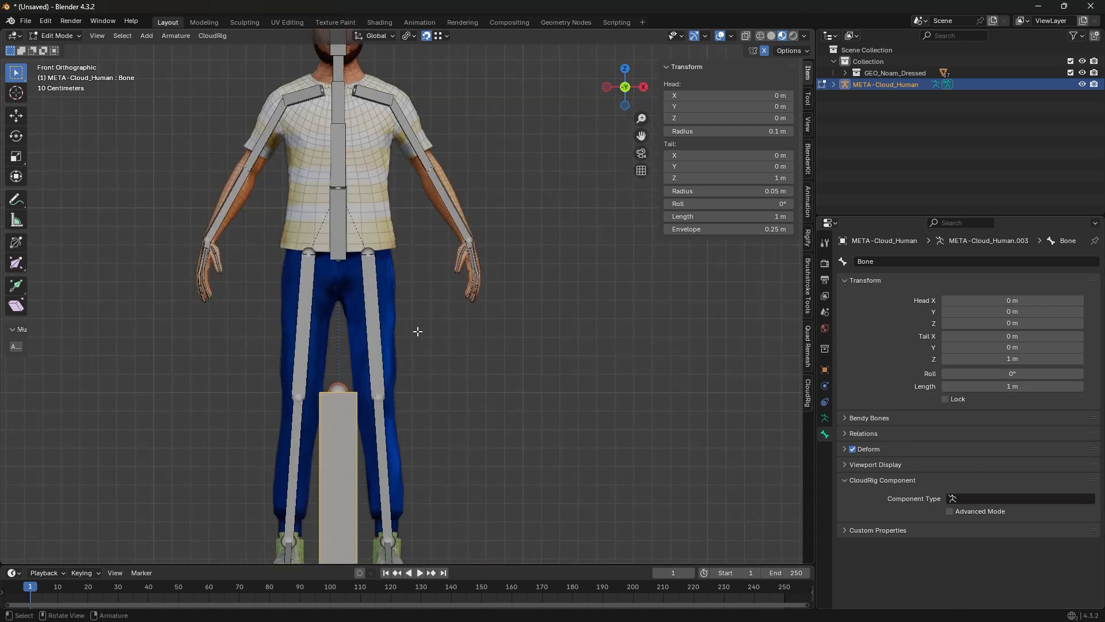
key("F2")
type("Nosi")
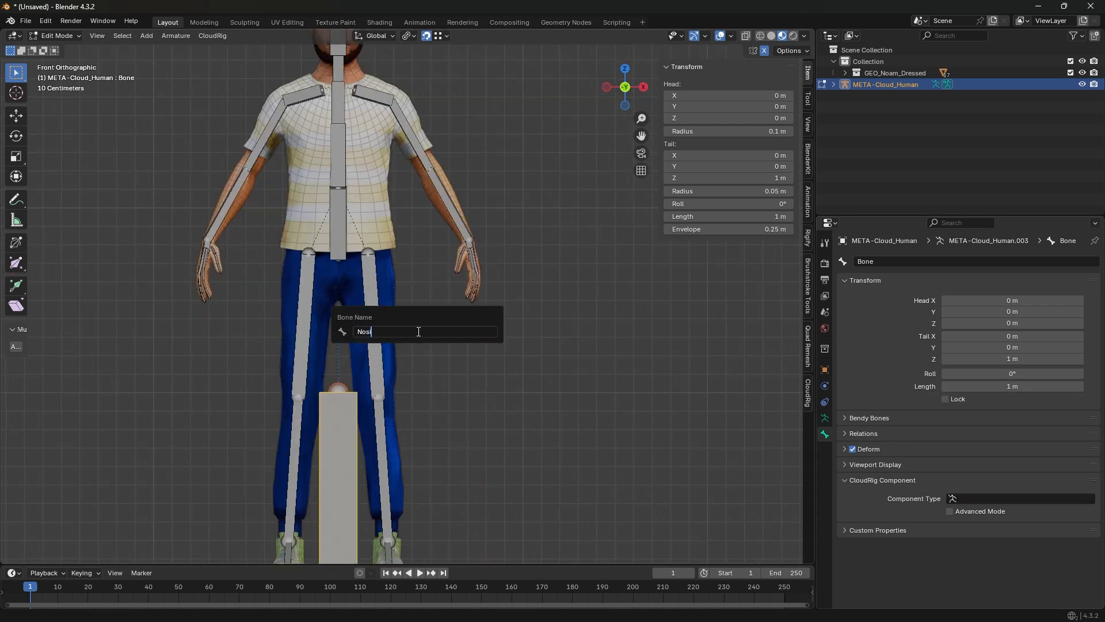
key("BackSpace")
type("e")
key("Return")
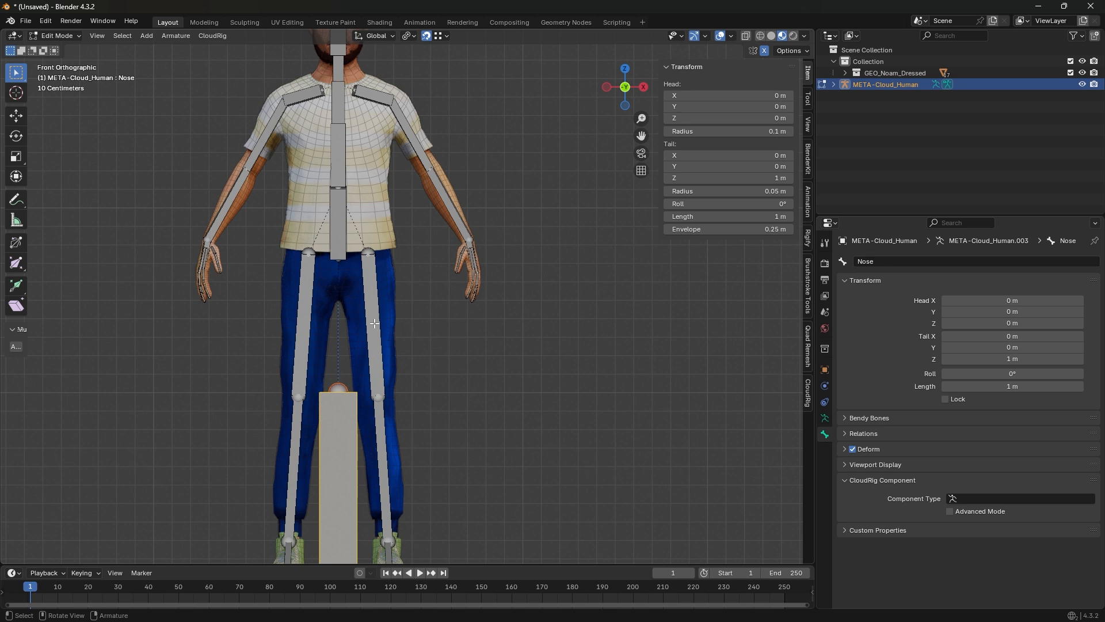
Step: Move the Nose bone to the front of the character's nose and shrink it to about 0.044 m long with a thinner B-Bone display
middle_click_drag(420, 330, 185, 328)
key("g")
left_click(169, 339)
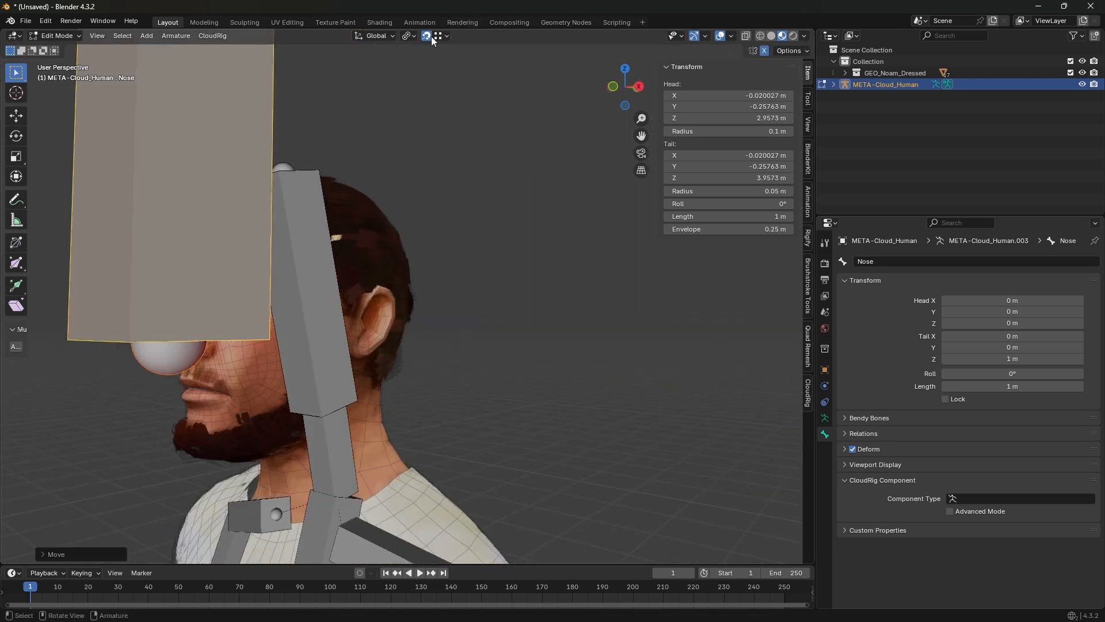
key("s")
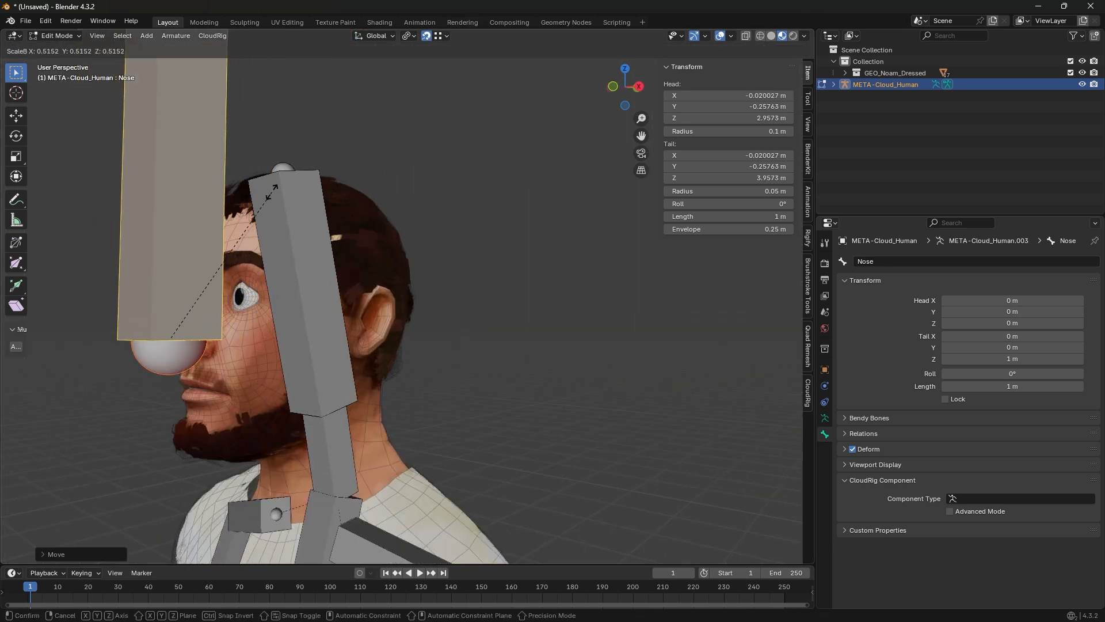
left_click(180, 298)
key("s")
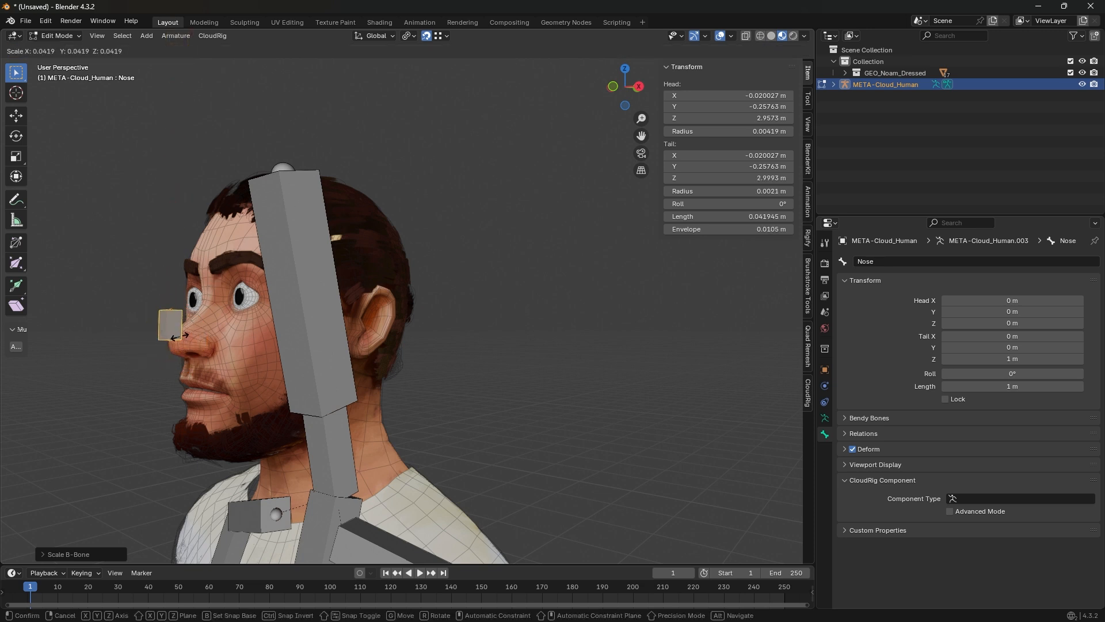
left_click(190, 330)
Step: Assign the Bone Copy component type to the Nose bone
middle_click_drag(469, 360, 618, 342, "shift")
left_click(993, 503)
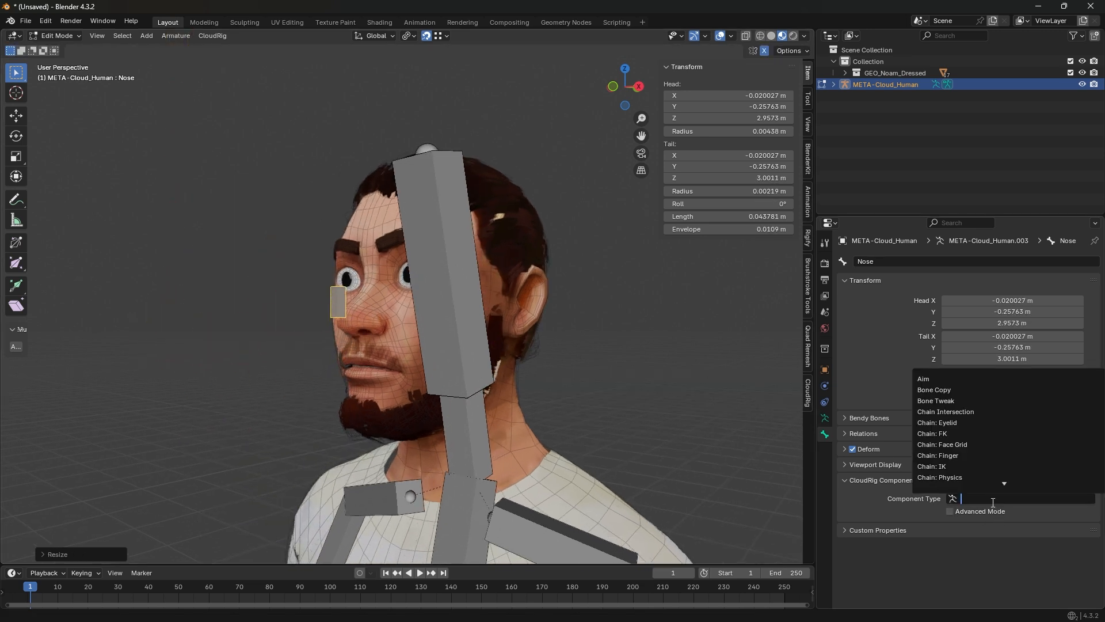
type("copy")
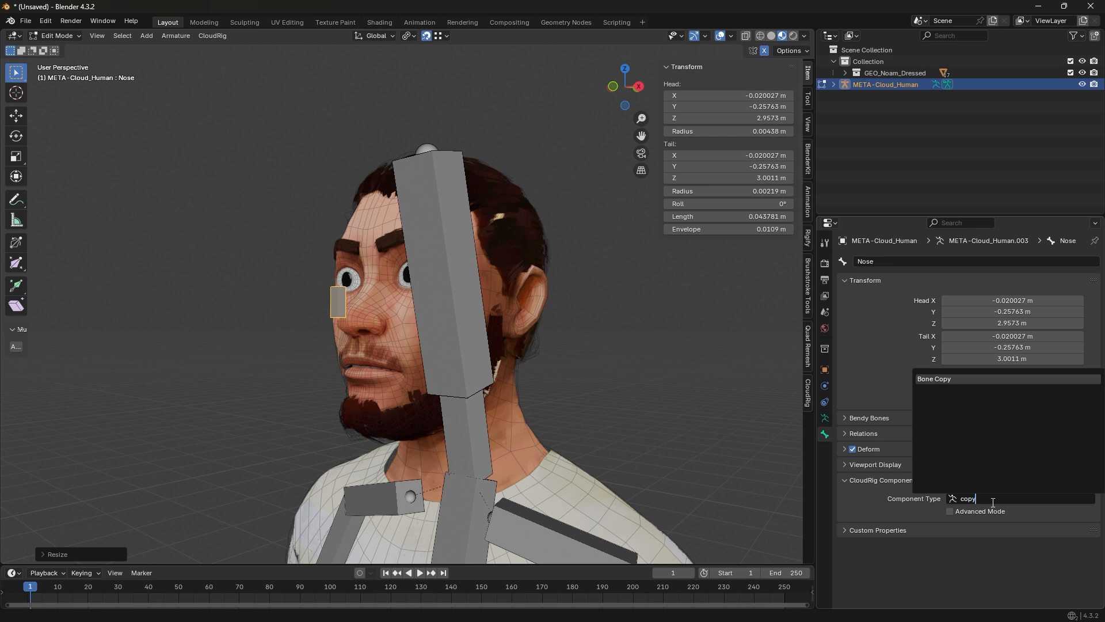
key("Return")
Step: Parent the Nose bone to the Head bone with Keep Offset
scroll(741, 405, "up", 1)
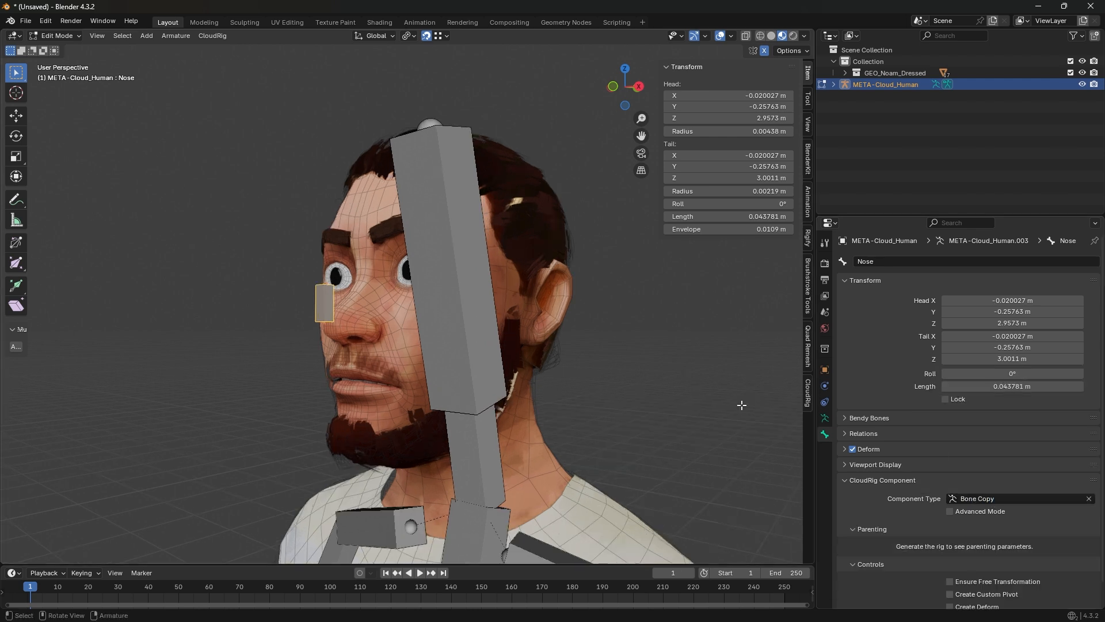
middle_click_drag(517, 311, 455, 251)
left_click(454, 251, "shift")
key("ctrl+p")
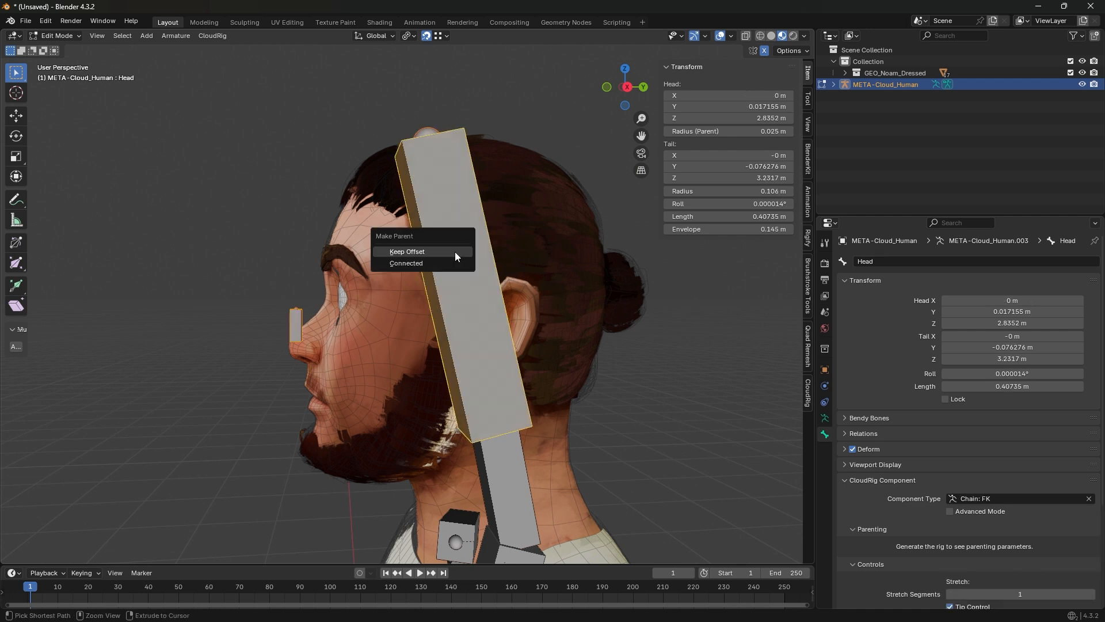
left_click(455, 251)
Step: Return to Object Mode and generate the CloudRig rig from the Cloud Human metarig
left_click(57, 35)
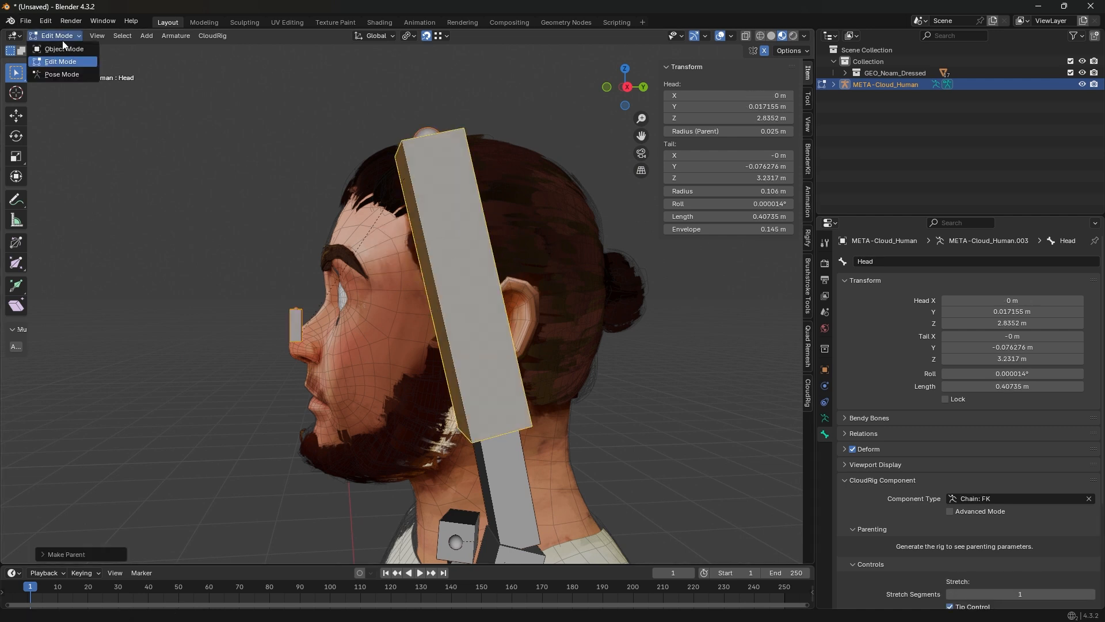
left_click(55, 46)
scroll(454, 440, "down", 8)
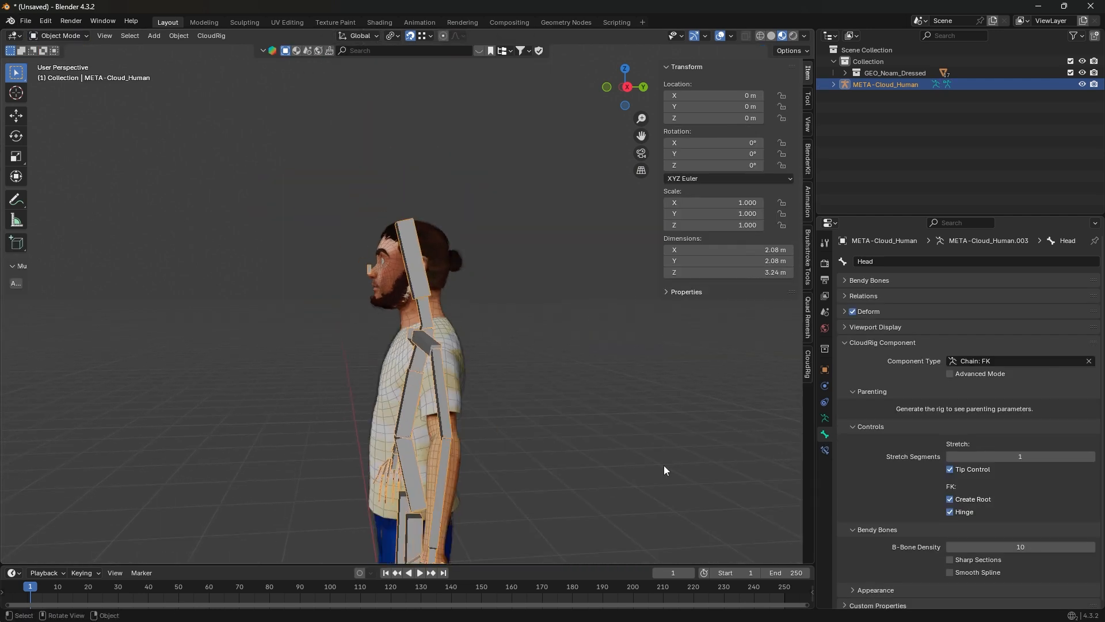
key("ctrl+alt+r")
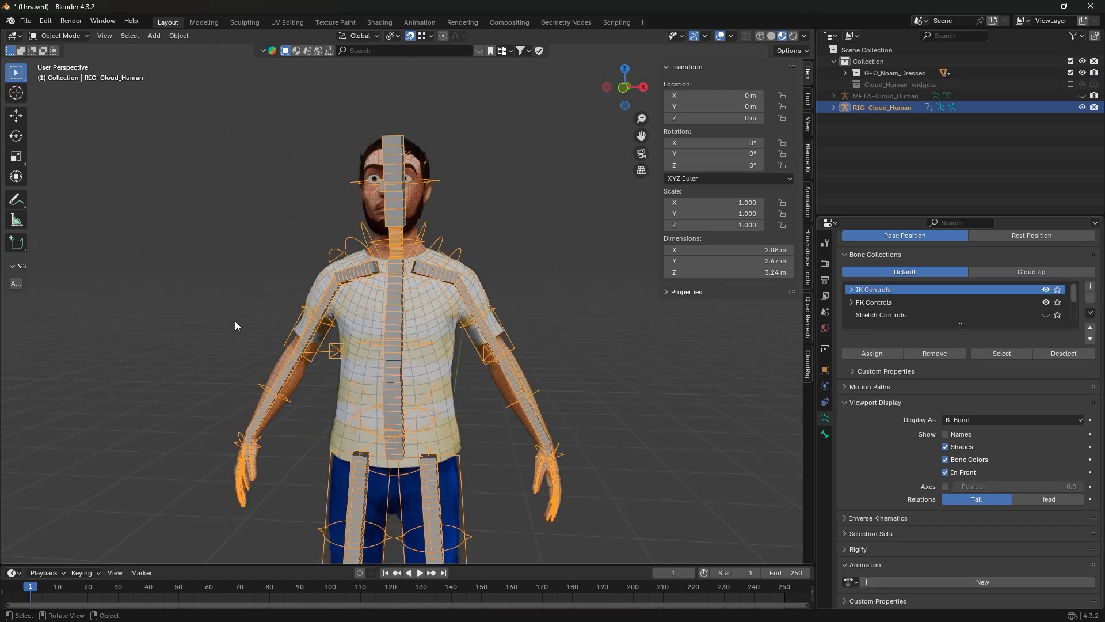
Step: Try out the generated rig's shoulder, chest and middle spine controls in Pose Mode
key("ctrl+Tab")
left_click(429, 224)
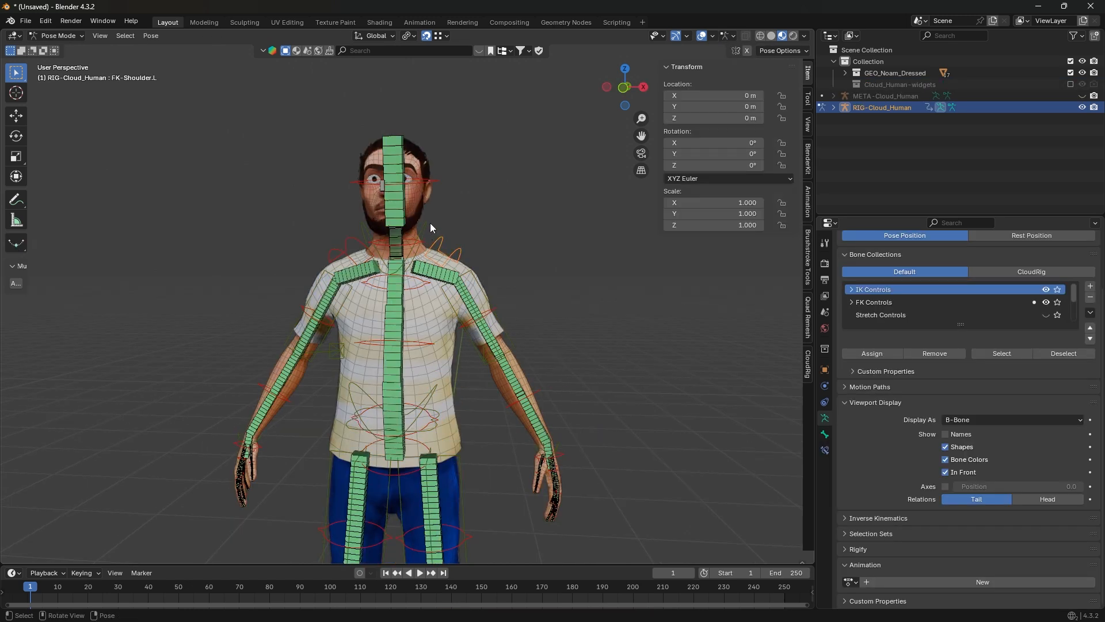
left_click(432, 226)
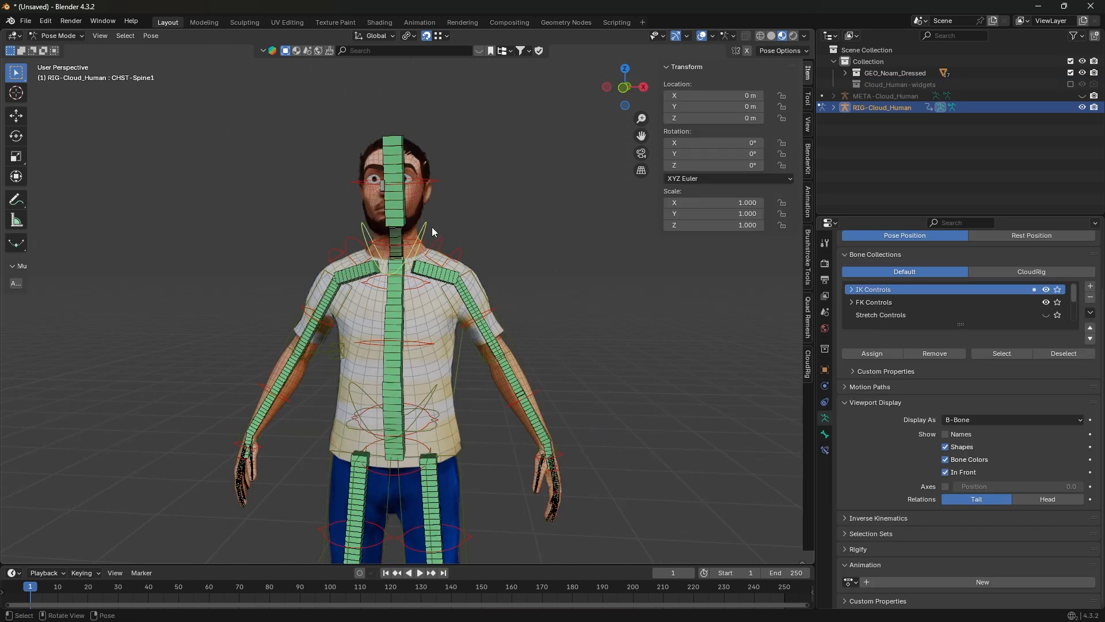
left_click(406, 346)
key("r")
key("Escape")
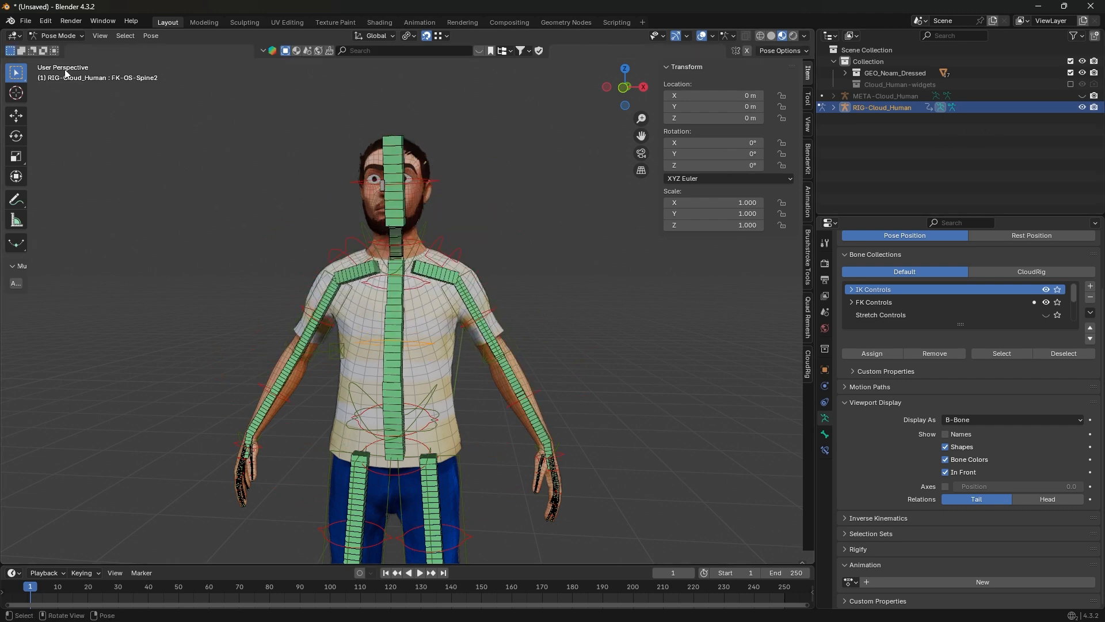
Step: Compare the metarig with the generated rig in Object Mode by alternating their visibility, leaving only the generated rig shown
left_click(58, 35)
left_click(60, 50)
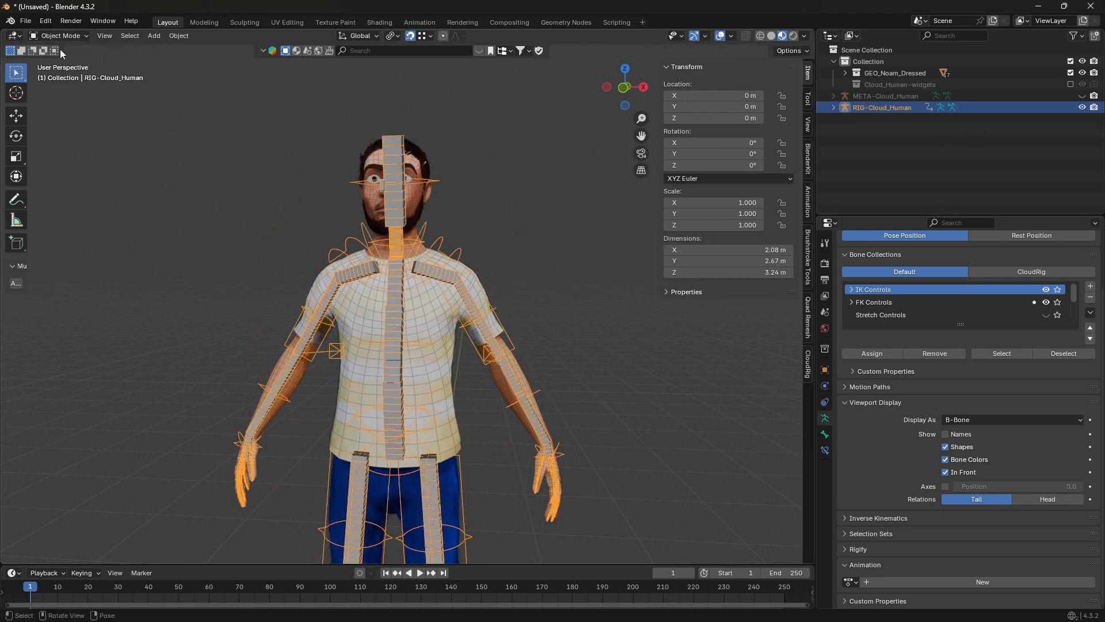
left_click(1082, 107)
left_click(1082, 96)
middle_click_drag(468, 205, 354, 208)
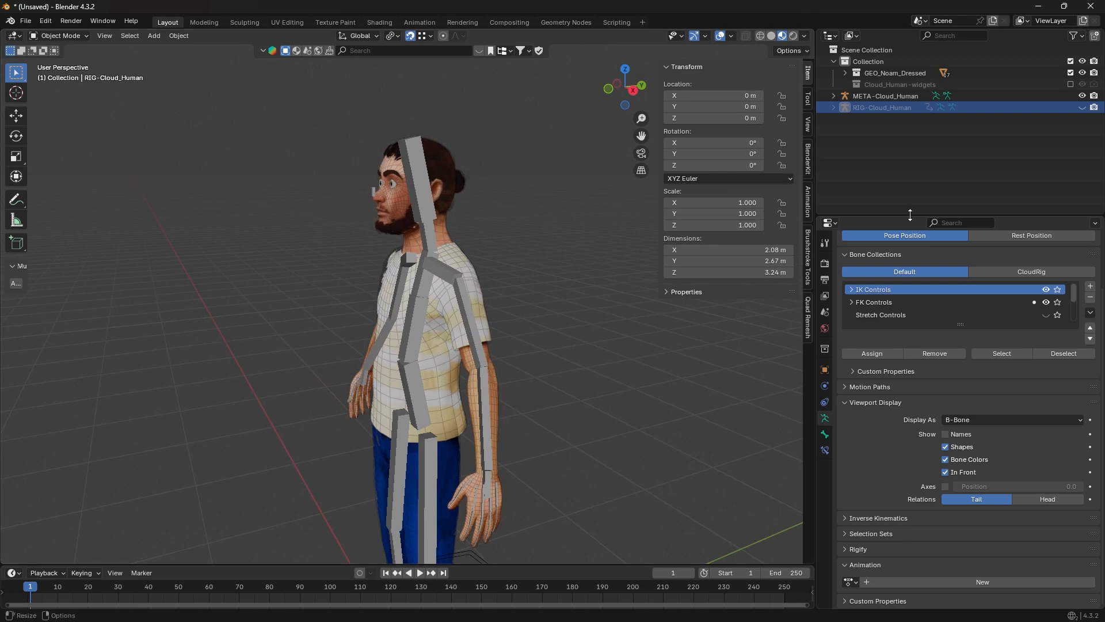
left_click(1082, 107)
left_click(1082, 96)
middle_click_drag(314, 193, 427, 192)
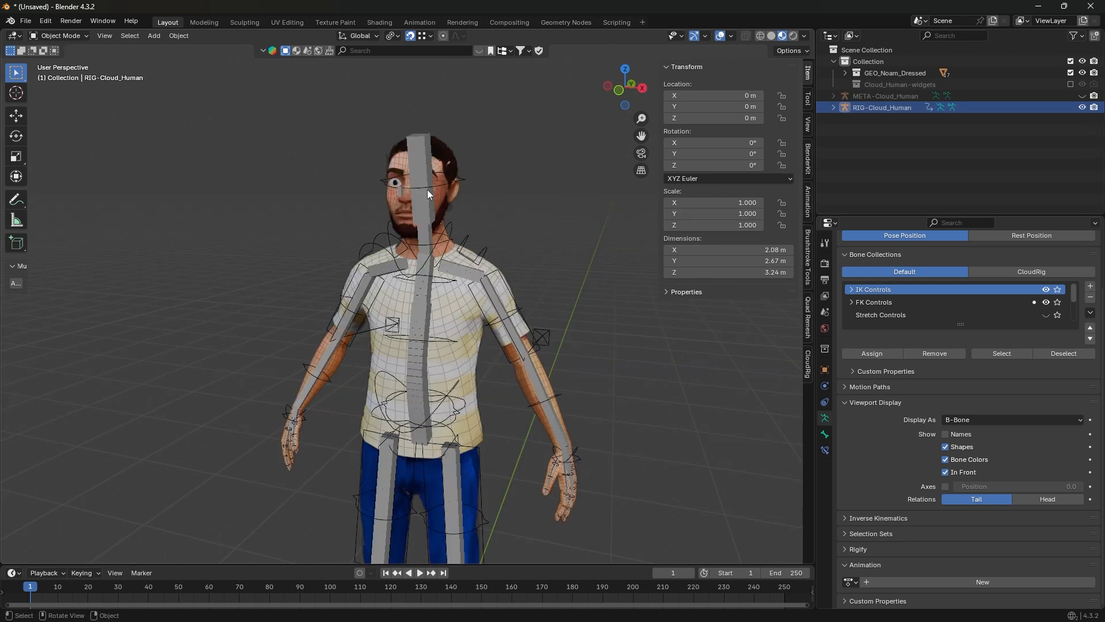
Step: In Pose Mode, expand the CloudRig bone collections list and hide the Rigging collection of the generated rig
left_click(58, 36)
left_click(55, 70)
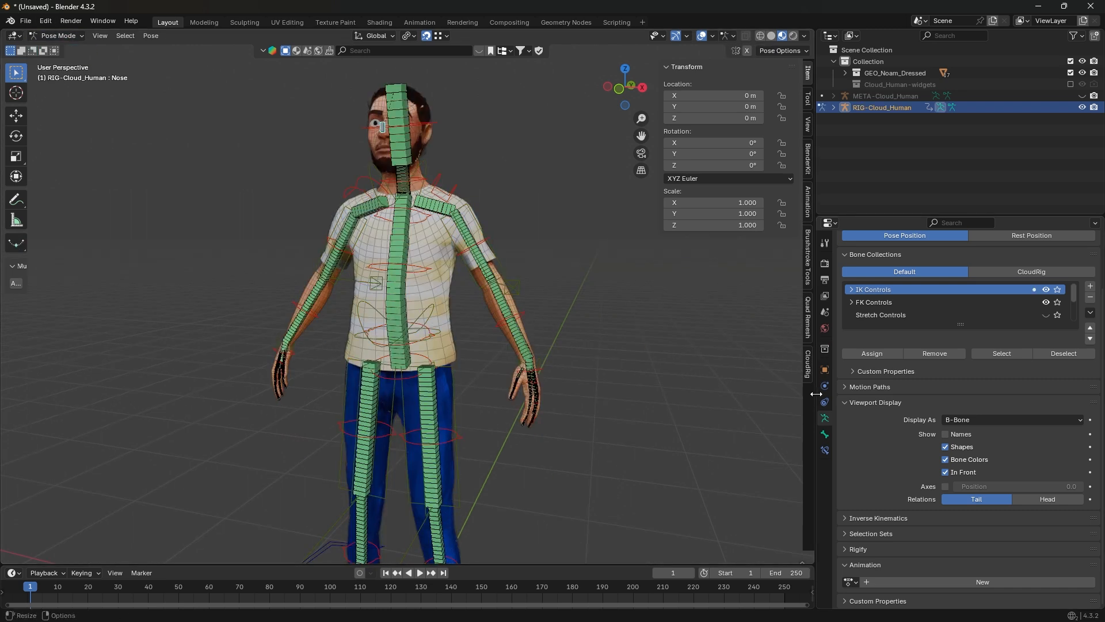
left_click(808, 364)
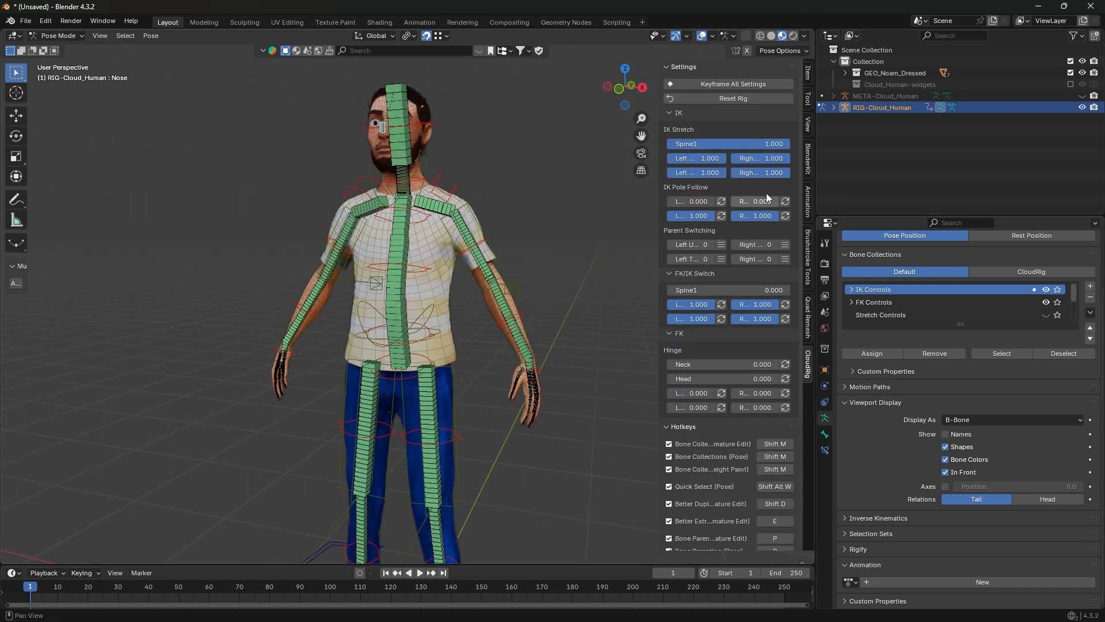
scroll(725, 178, "down", 8)
left_click(684, 223)
left_click(696, 442)
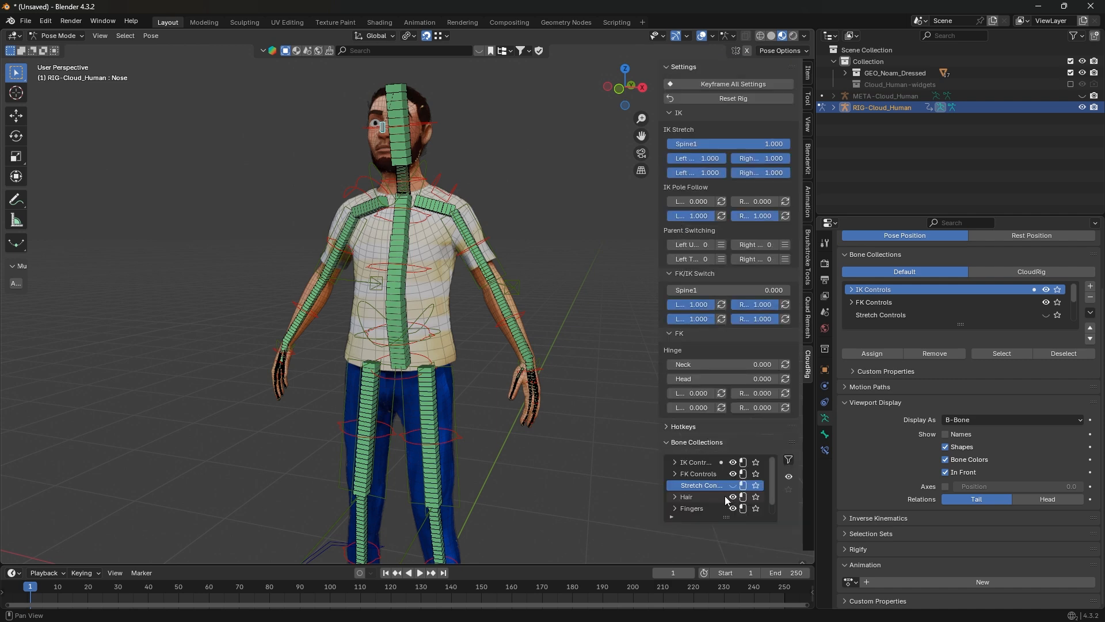
left_click_drag(727, 518, 725, 555)
scroll(743, 509, "down", 1)
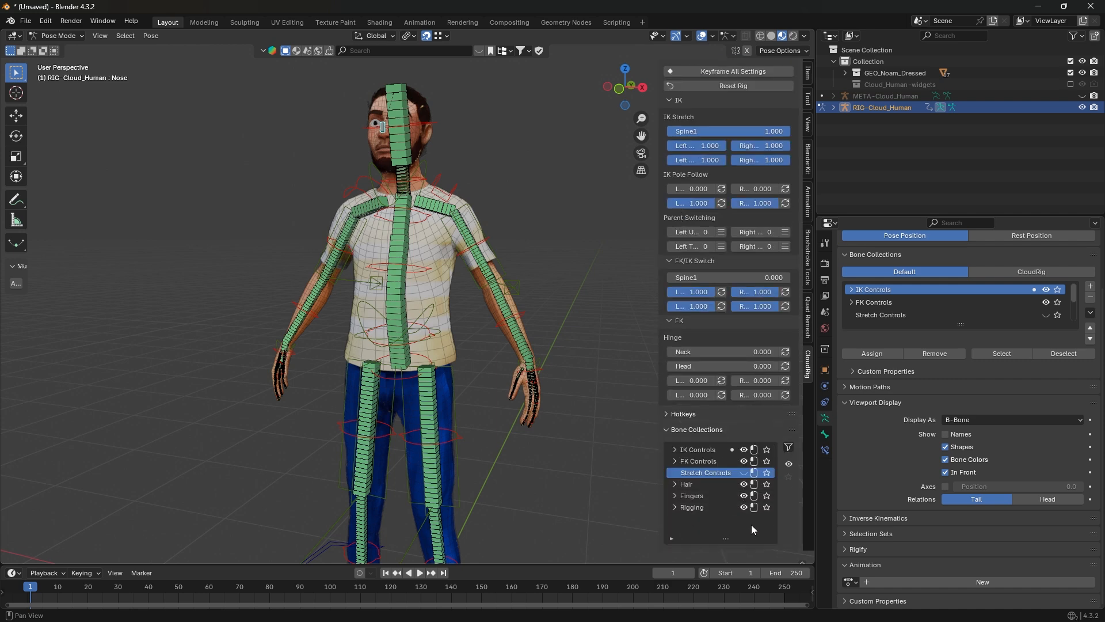
left_click(743, 507)
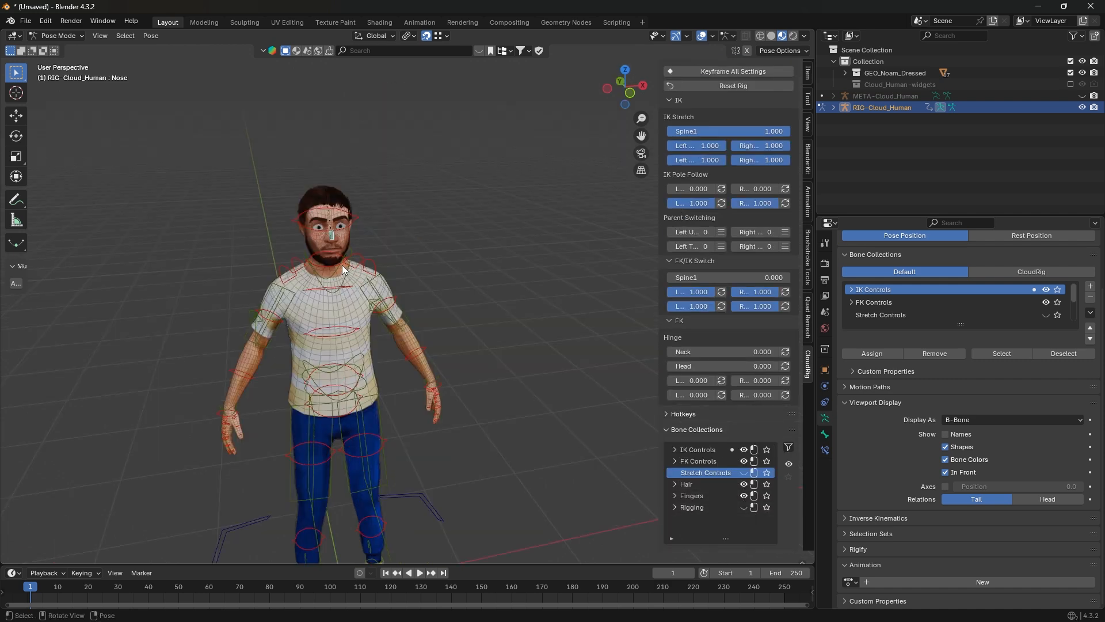
Step: Try rotating the left and right FK shoulder controls of the generated rig
left_click(364, 266)
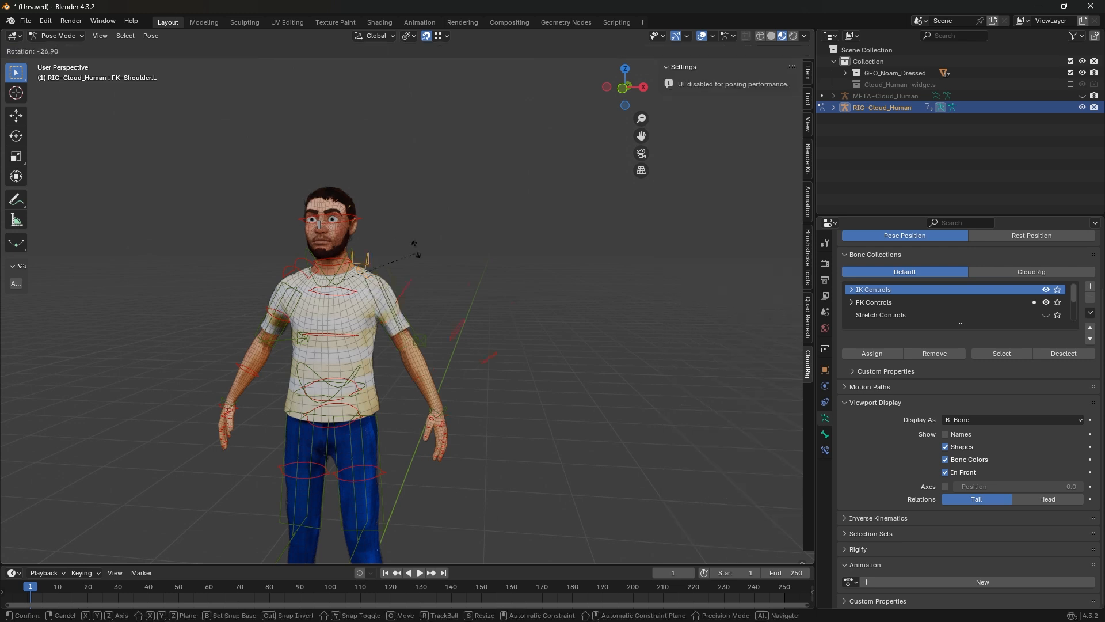
left_click(292, 268)
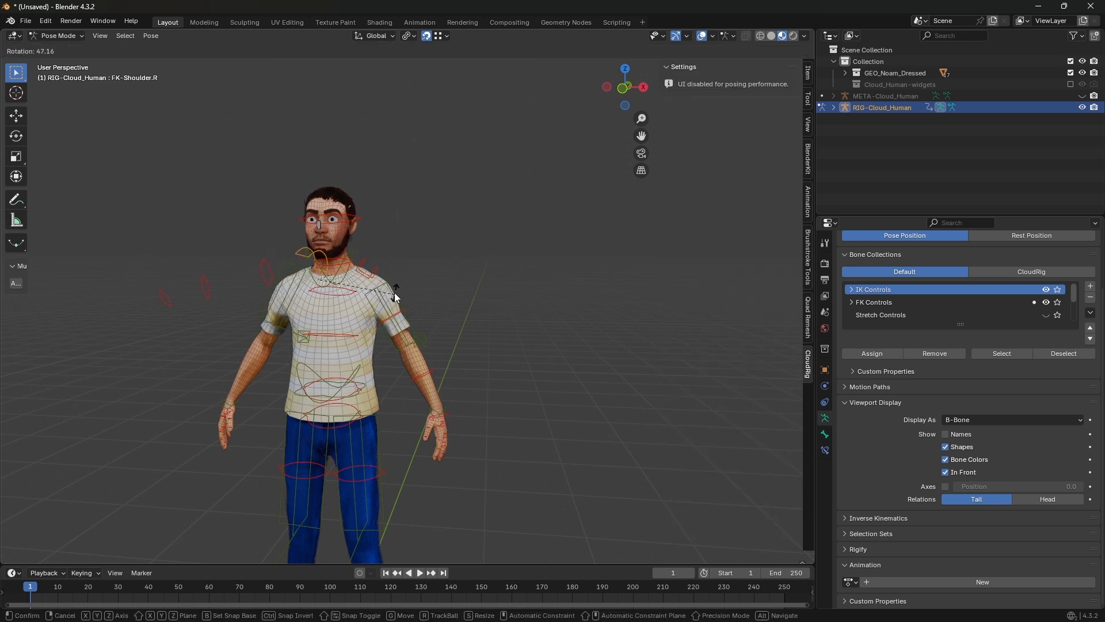
left_click(388, 251)
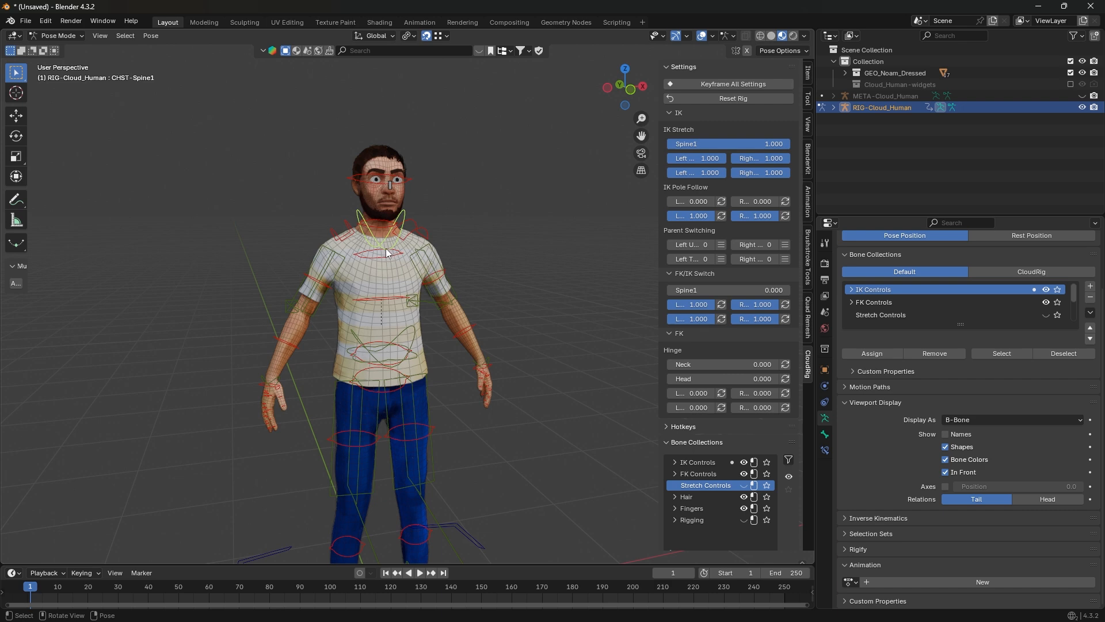
Step: Inspect the controls around the upper body and show the bone properties of the selected chest control
middle_click_drag(387, 254, 336, 241)
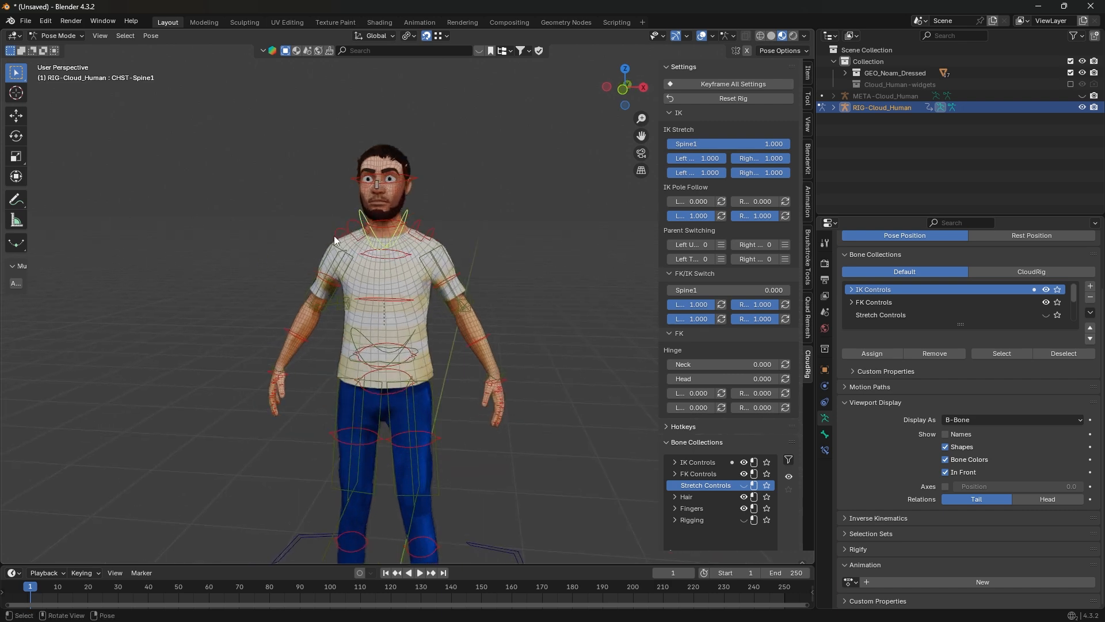
scroll(410, 237, "up", 3)
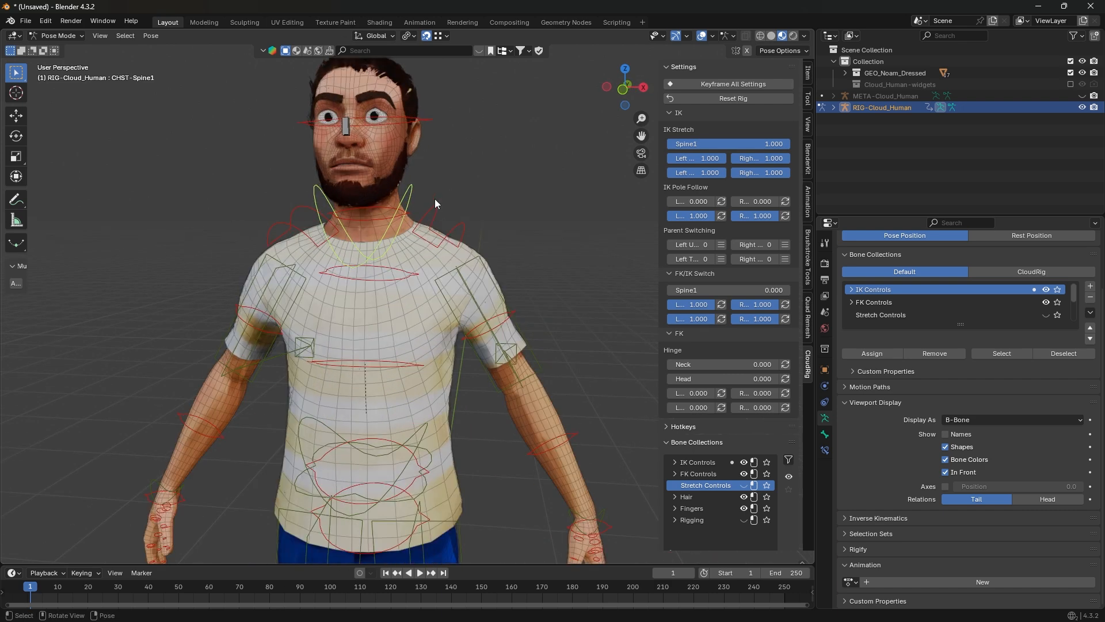
middle_click_drag(435, 199, 350, 229)
middle_click_drag(410, 260, 366, 268)
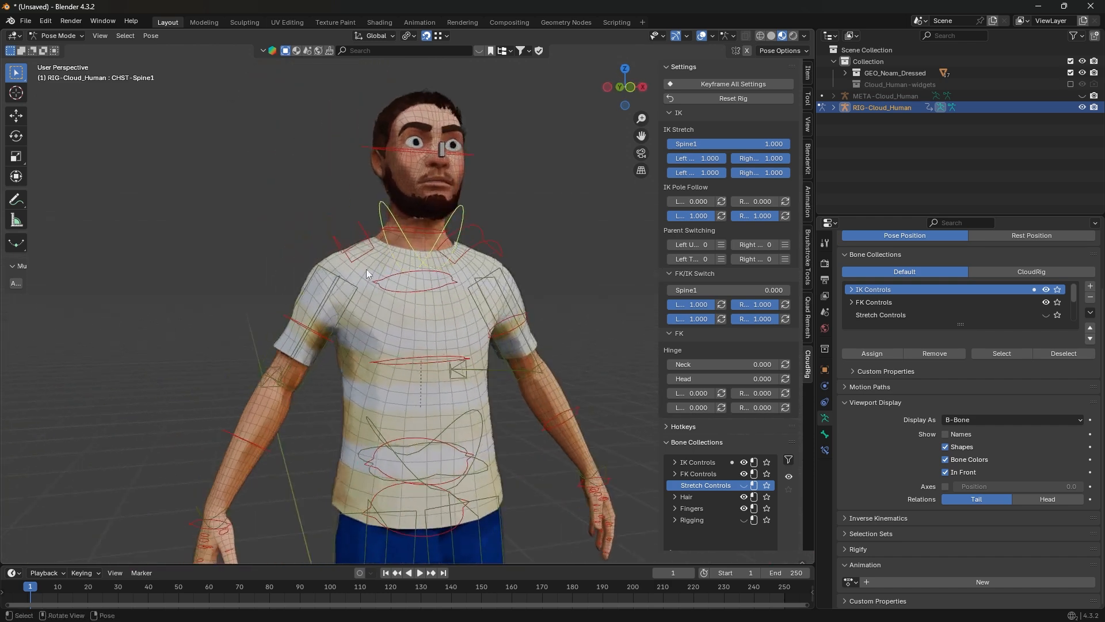
left_click(825, 434)
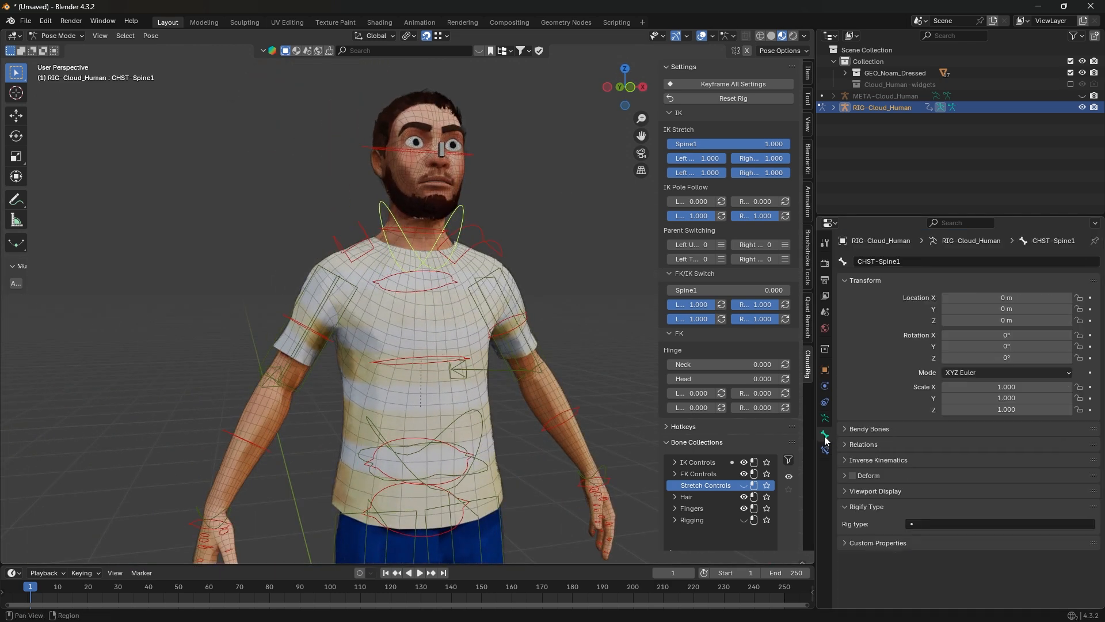
Step: Set the selected chest control's bone color to 09 - Theme Color Set in its viewport display settings
left_click(896, 491)
scroll(915, 481, "down", 8)
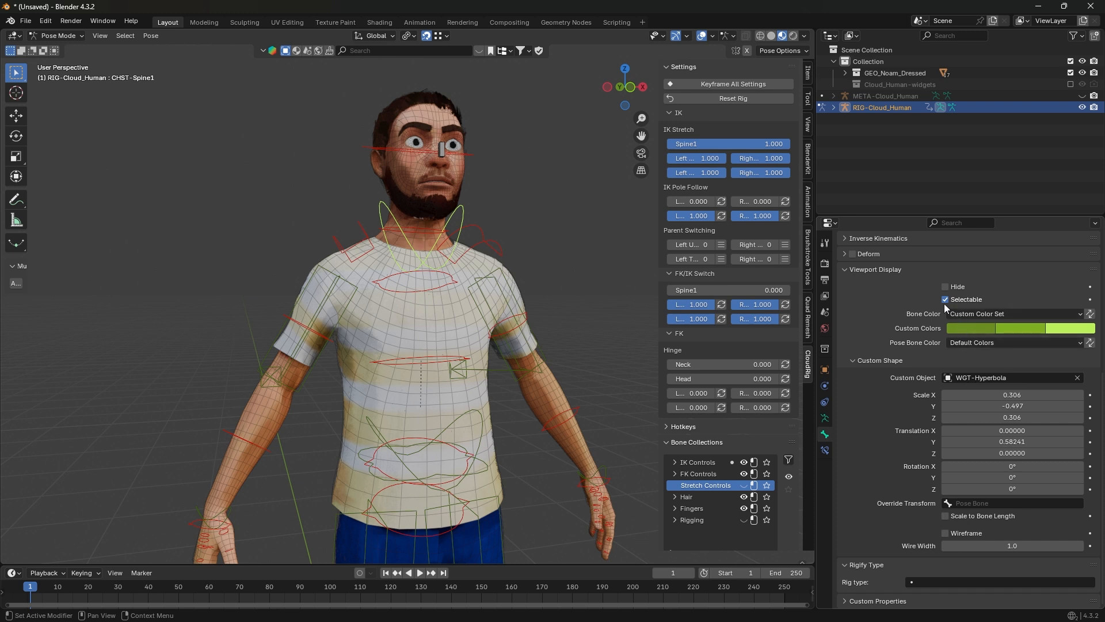
left_click(991, 313)
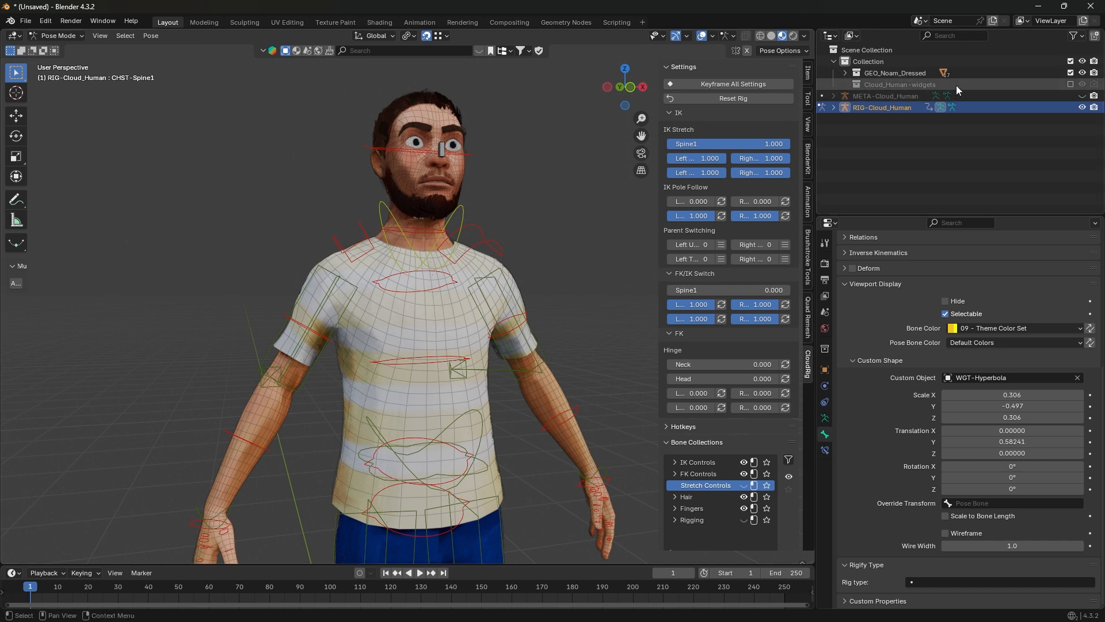
Step: Include the Cloud_Human-widgets collection to look through its widget objects, and exclude it again
left_click(1070, 84)
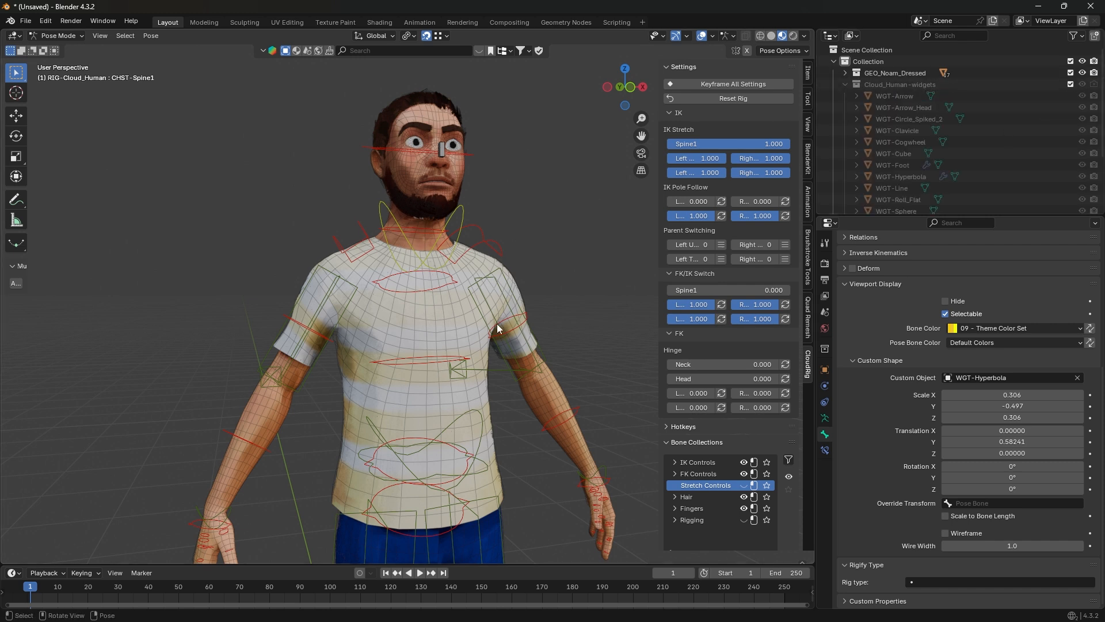
scroll(884, 126, "down", 4)
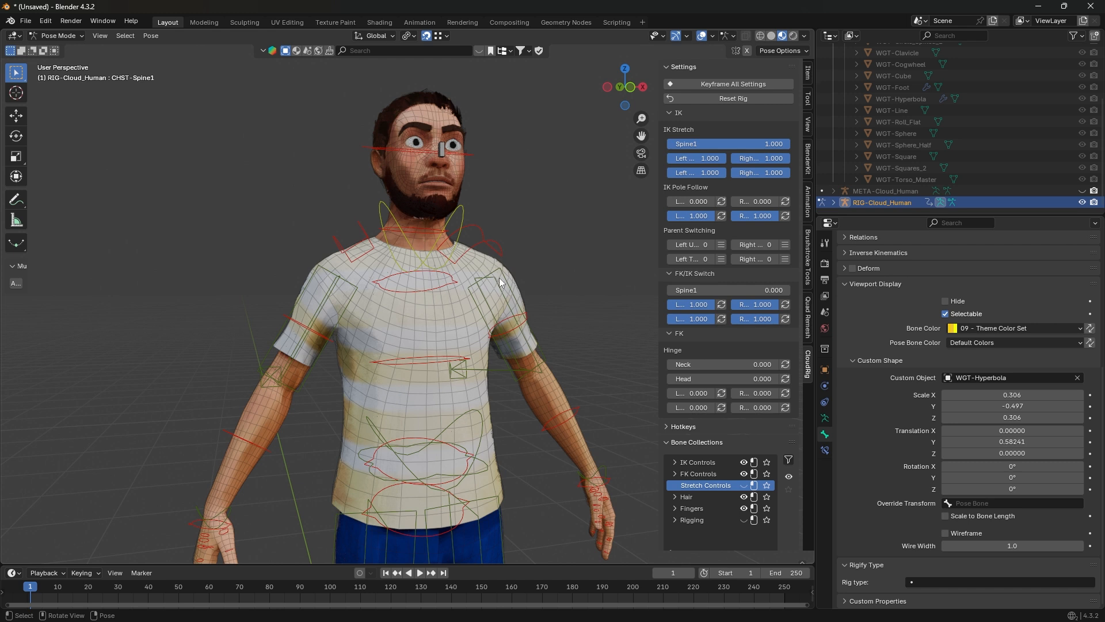
scroll(897, 167, "up", 5)
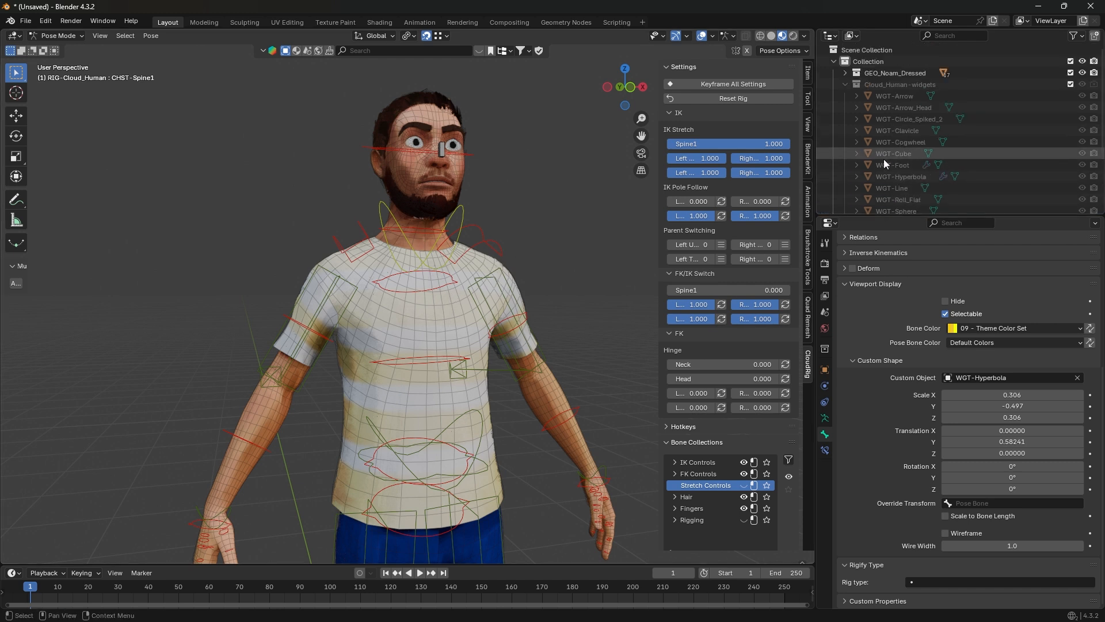
left_click(1071, 84)
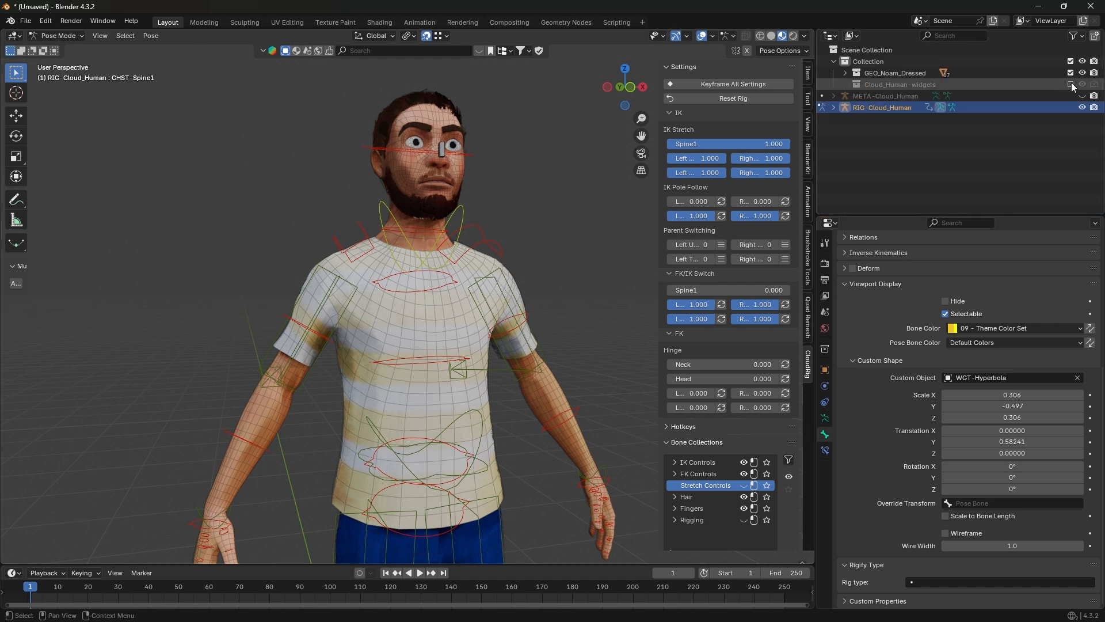
Step: Adjust the chest control's custom shape to scale X 0.506 and Z 0.436, with translation Y 0.44241 and Z -0.078
left_click(387, 209)
left_click_drag(992, 394, 1050, 395)
left_click_drag(991, 418, 986, 442)
middle_click_drag(505, 325, 358, 321)
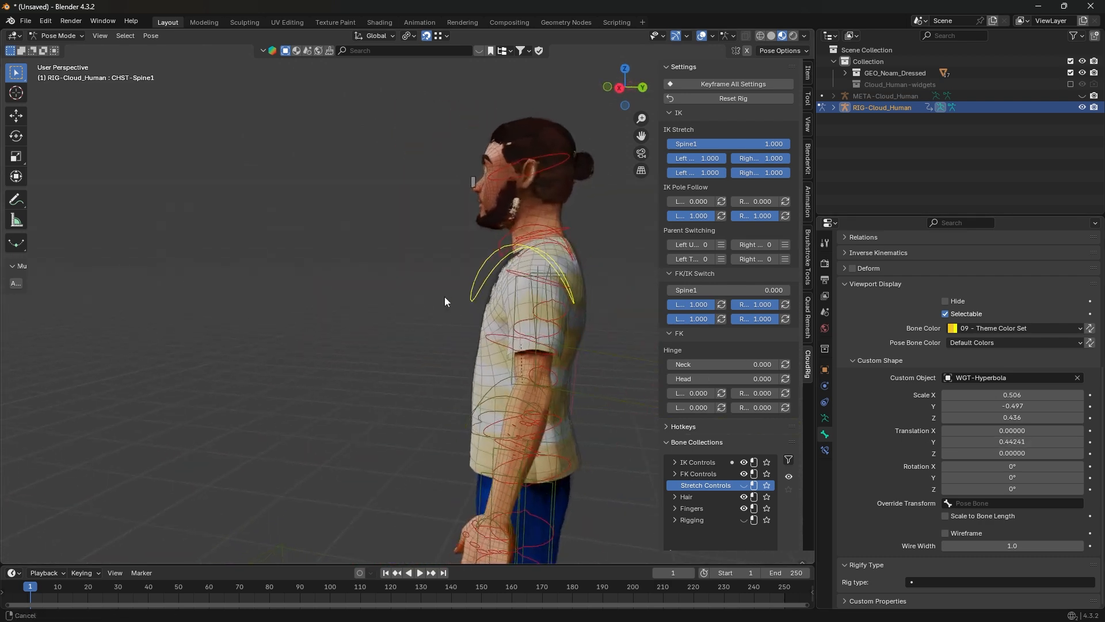
scroll(444, 295, "up", 2)
middle_click_drag(610, 328, 438, 342, "shift")
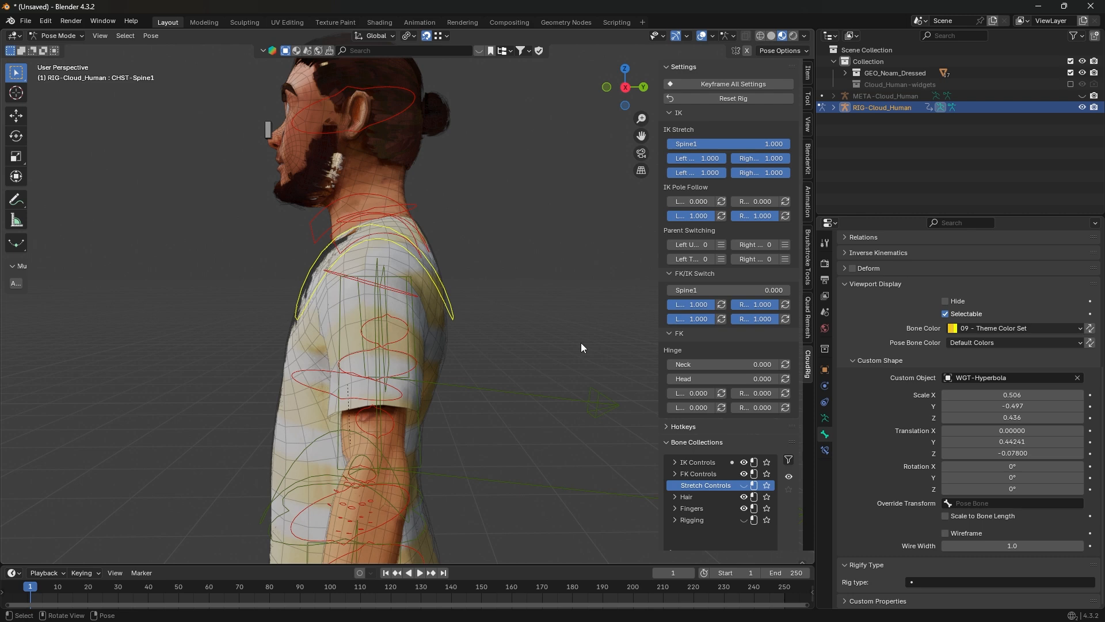
Step: Select the finger controls on the character's left hand, excluding the thumb
middle_click_drag(393, 281, 747, 321)
middle_click_drag(272, 354, 387, 373)
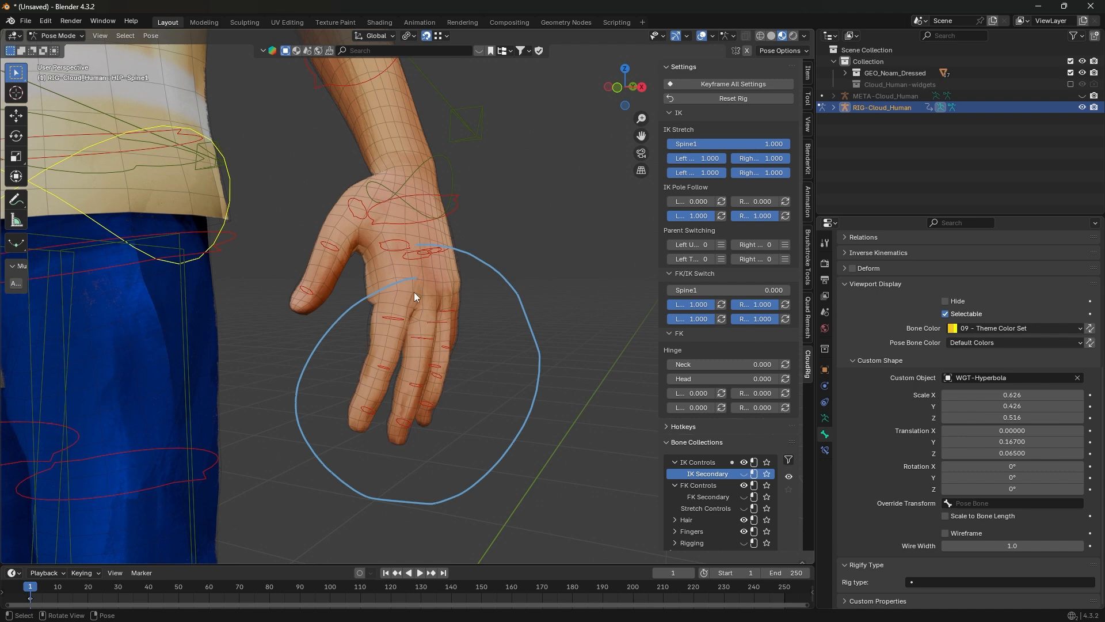
middle_click_drag(400, 373, 430, 375)
left_click(368, 327)
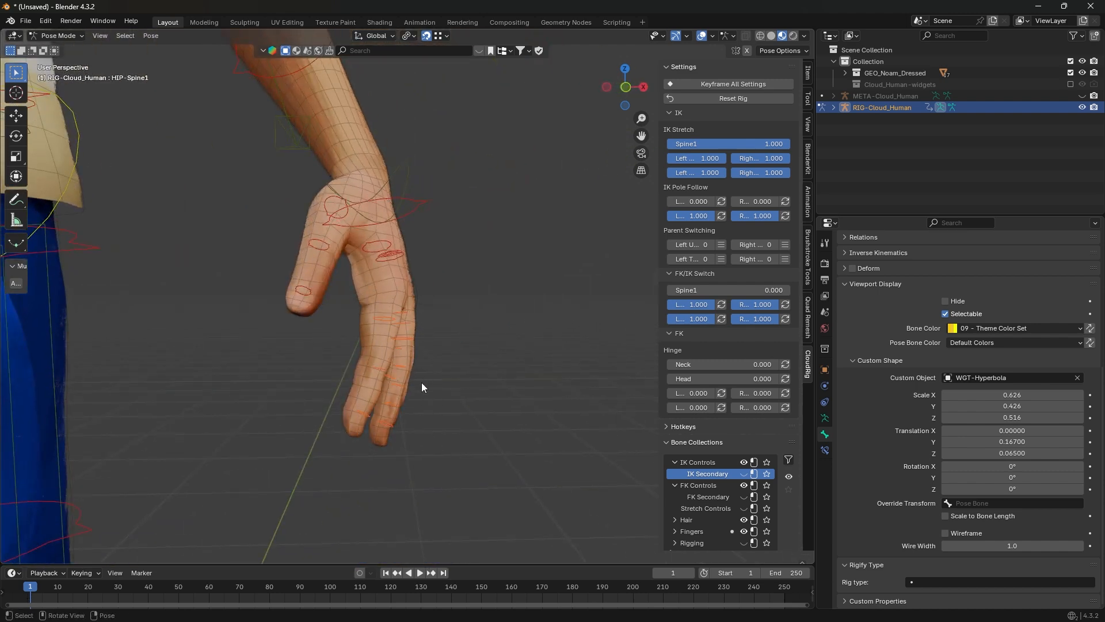
Step: Set the custom shape scale of the selected index-side finger FK controls to 0.060 on X, Y and Z
left_click(386, 319, "shift")
left_click_drag(990, 409, 1013, 432)
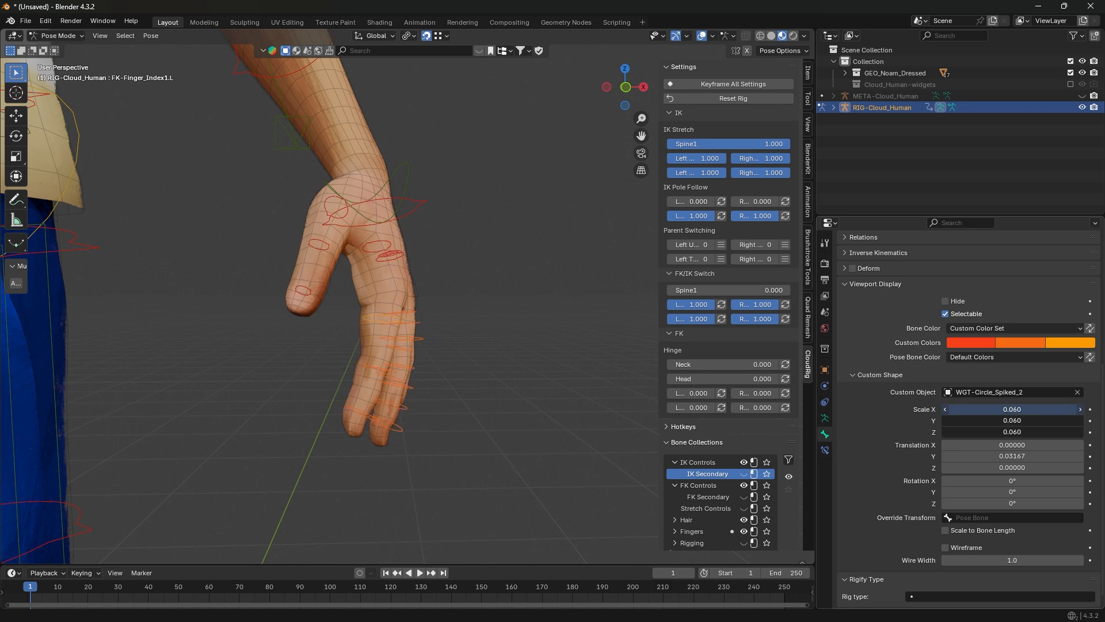
middle_click_drag(191, 299, 310, 301)
middle_click_drag(430, 321, 191, 300, "shift")
Step: Inspect the wrist and upper-arm IK controls, and show and hide the FK Secondary bone collection to check its contents
left_click(166, 285)
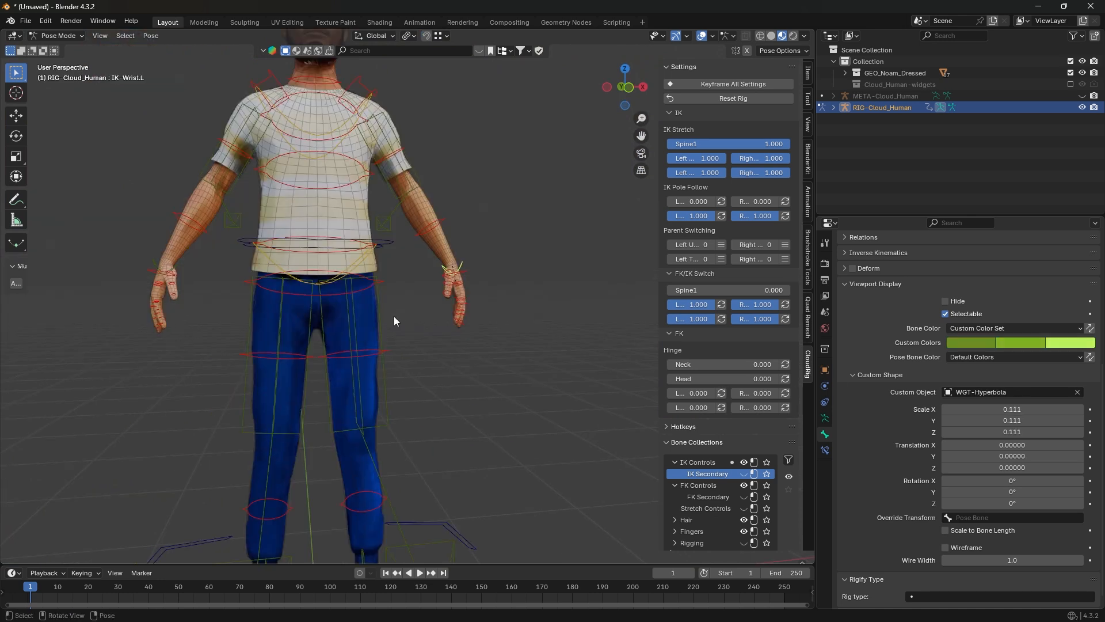
middle_click_drag(376, 313, 191, 308)
left_click(192, 300)
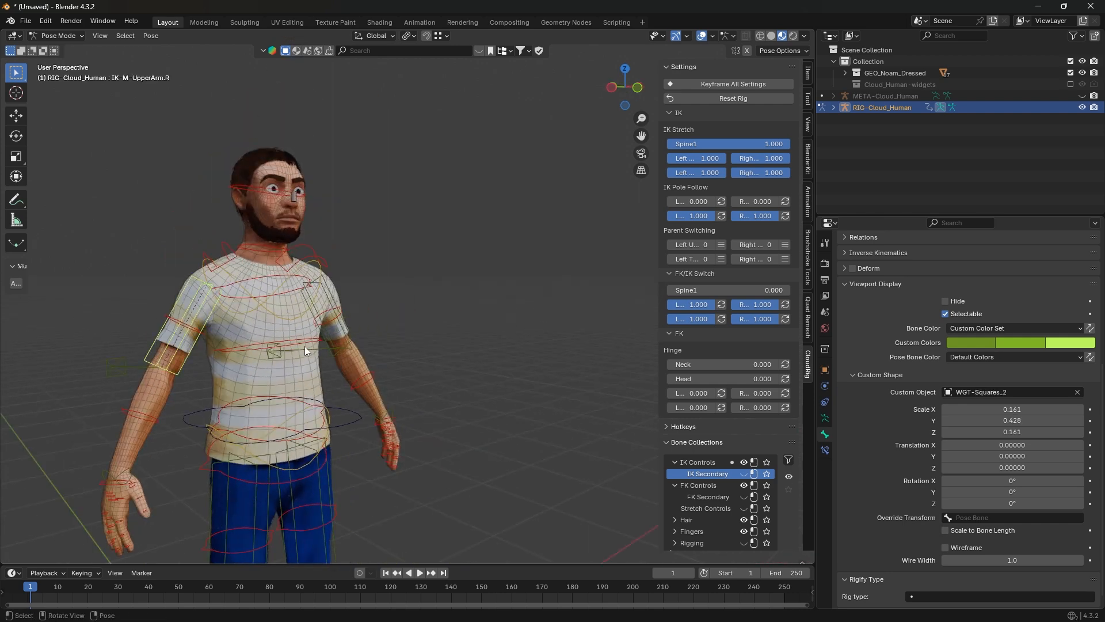
left_click(746, 497)
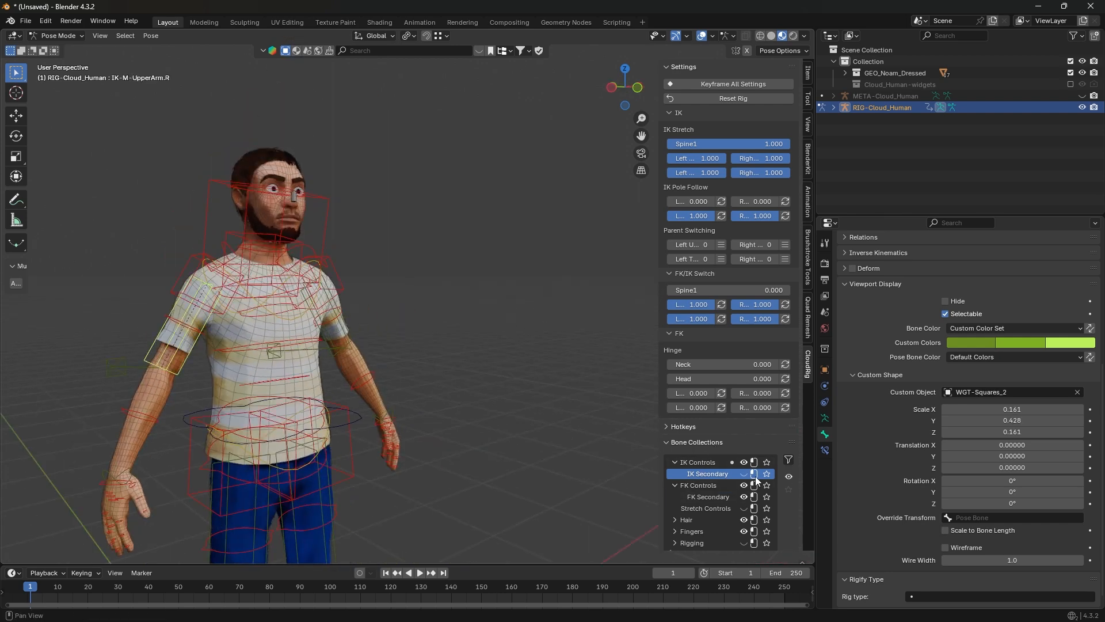
left_click(747, 496)
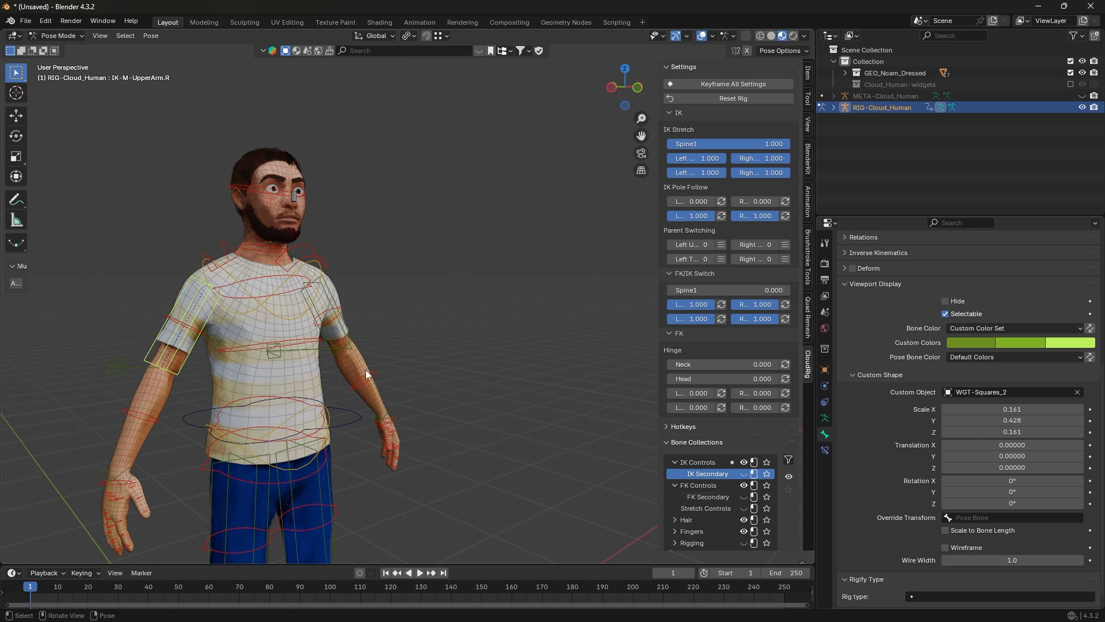
Step: Move the square IK-M upper-arm and thigh bones from the IK Controls collection into the IK Secondary collection
middle_click_drag(365, 370, 257, 350)
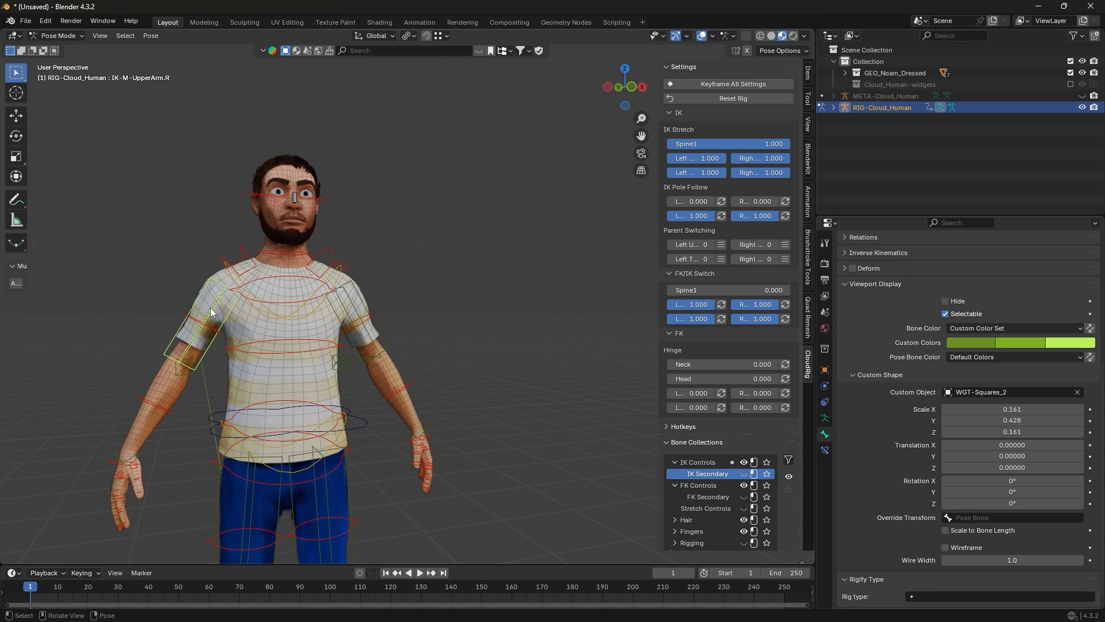
middle_click_drag(344, 317, 326, 320)
left_click(353, 320)
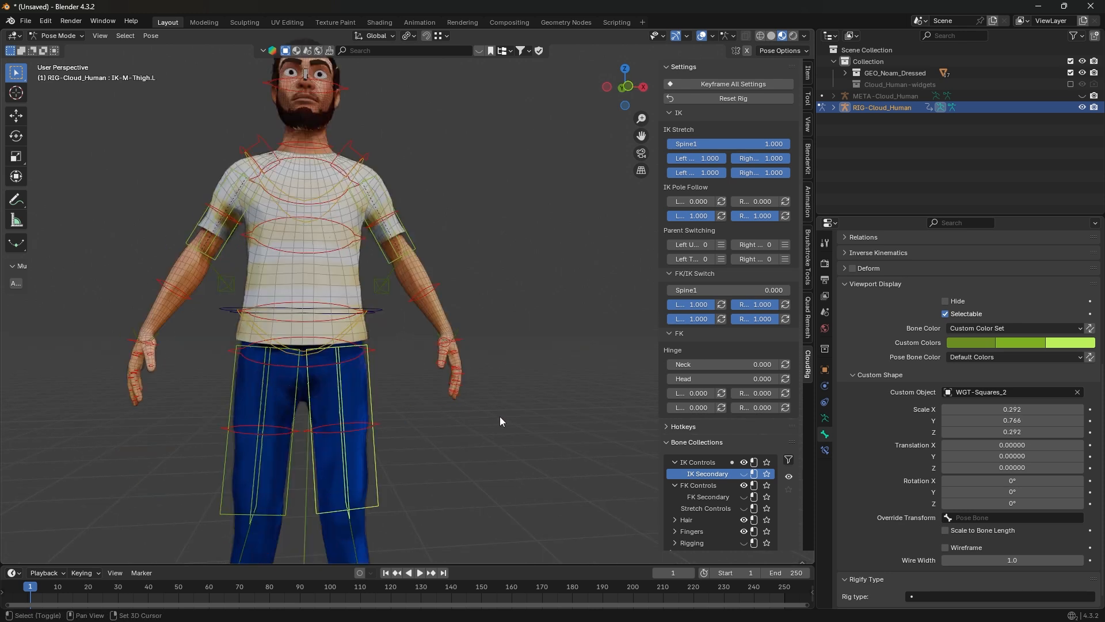
scroll(691, 471, "down", 1)
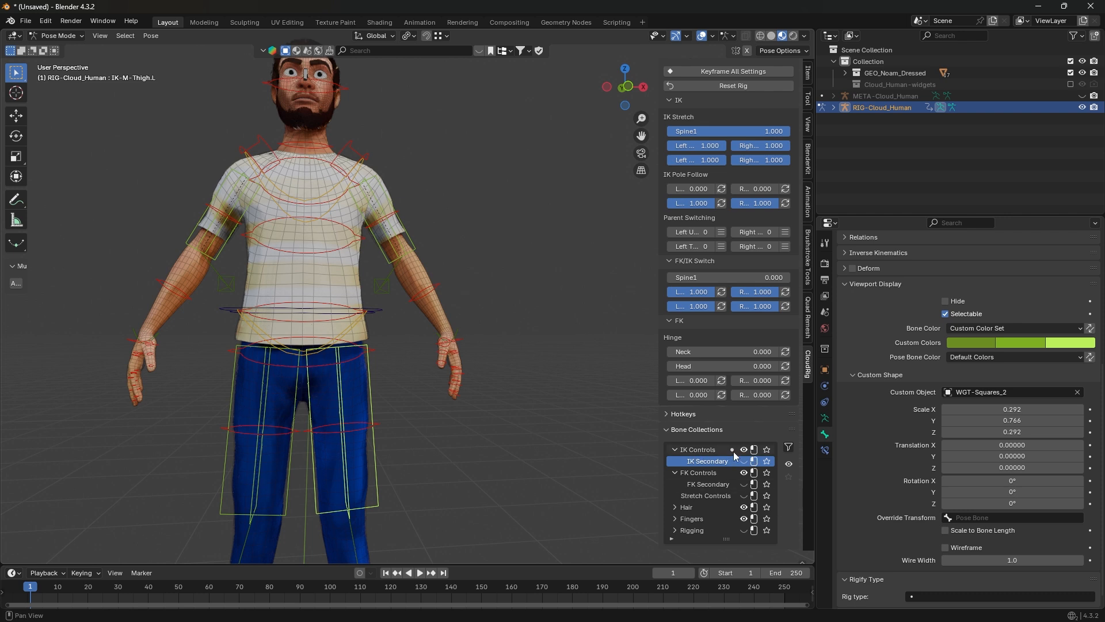
scroll(831, 416, "up", 6)
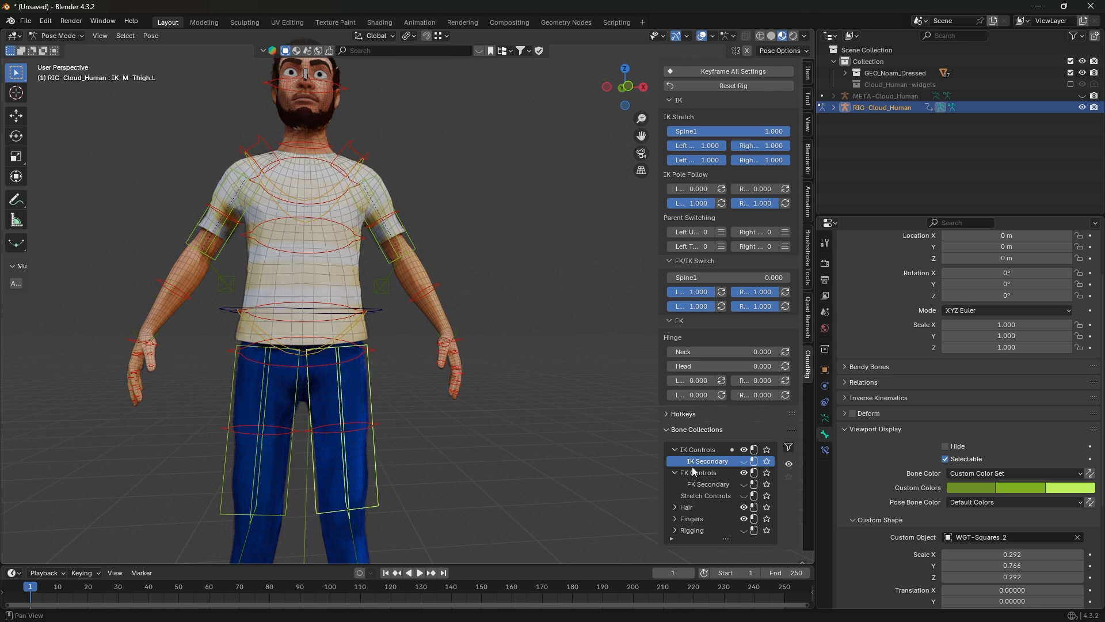
left_click(826, 417)
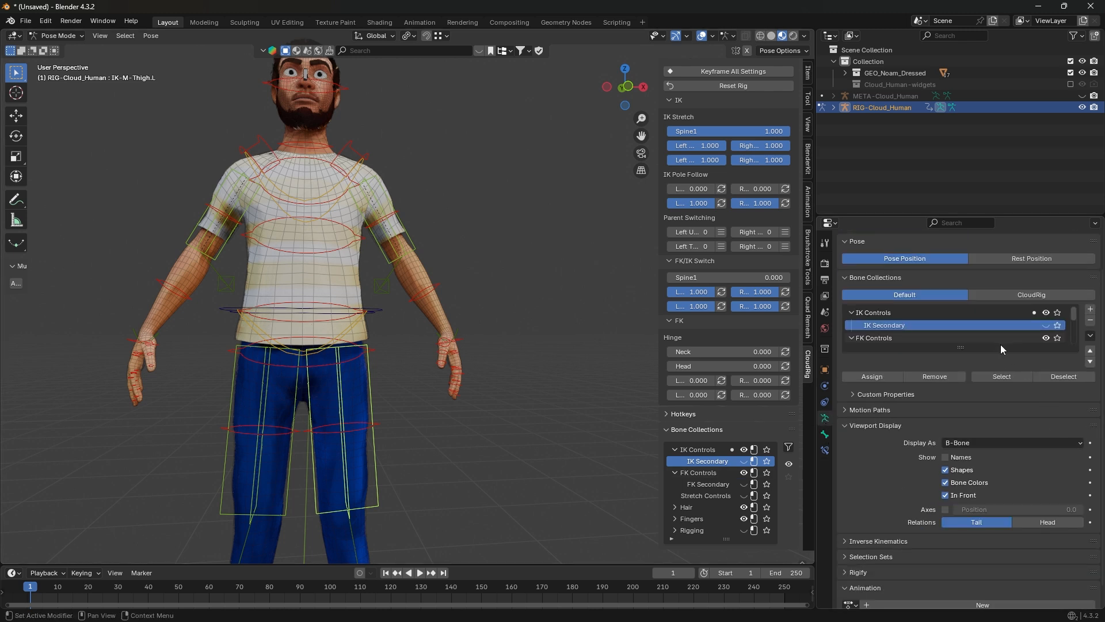
left_click_drag(1000, 348, 987, 481)
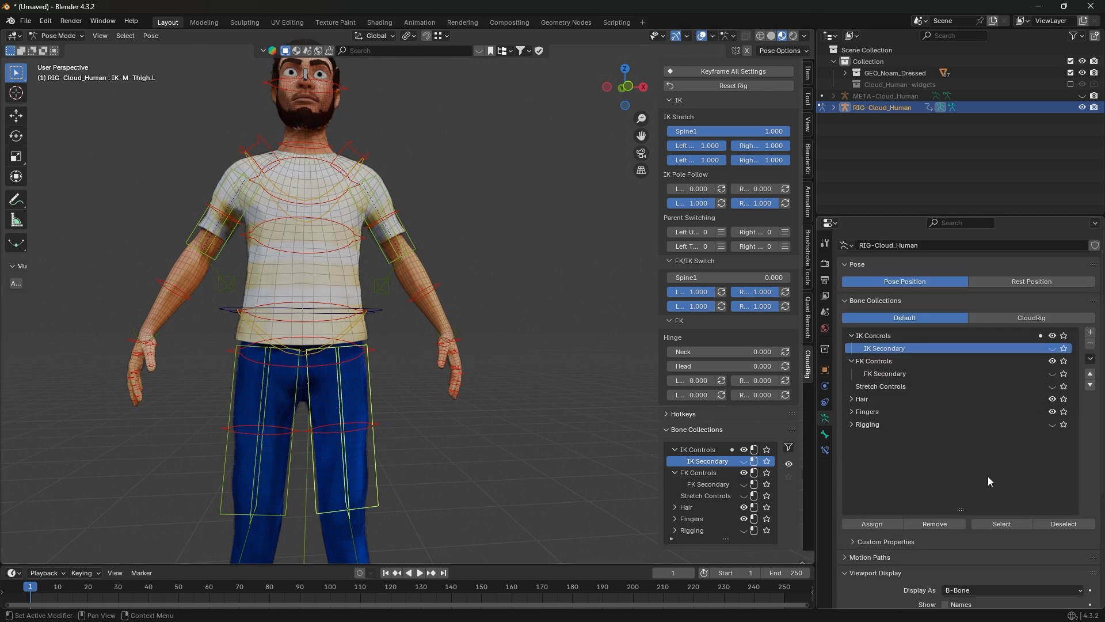
left_click(903, 335)
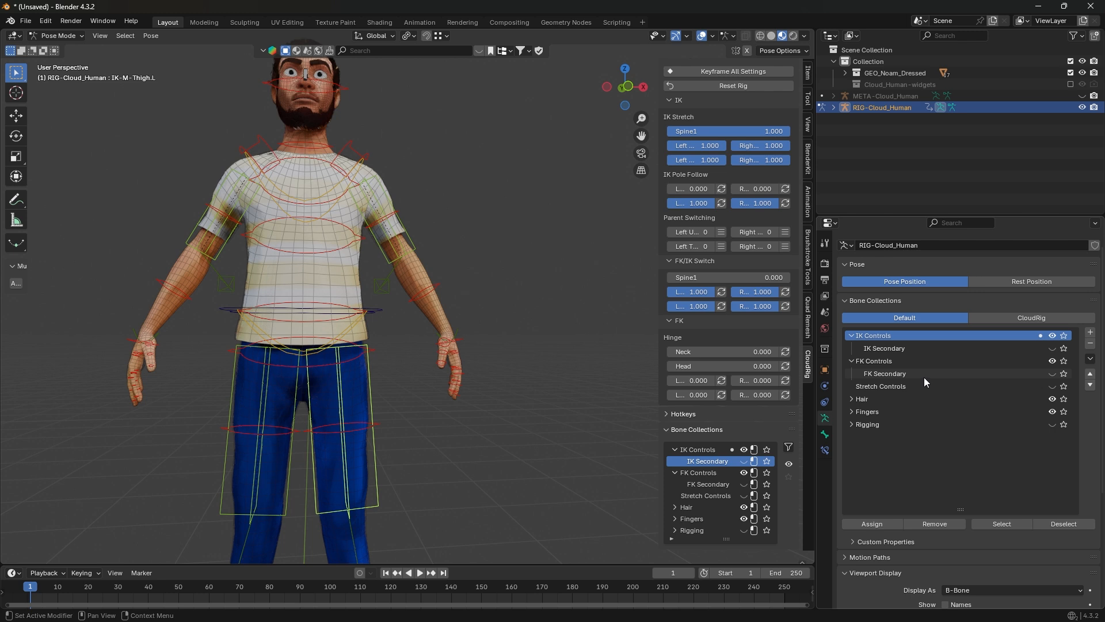
left_click(934, 523)
left_click(916, 348)
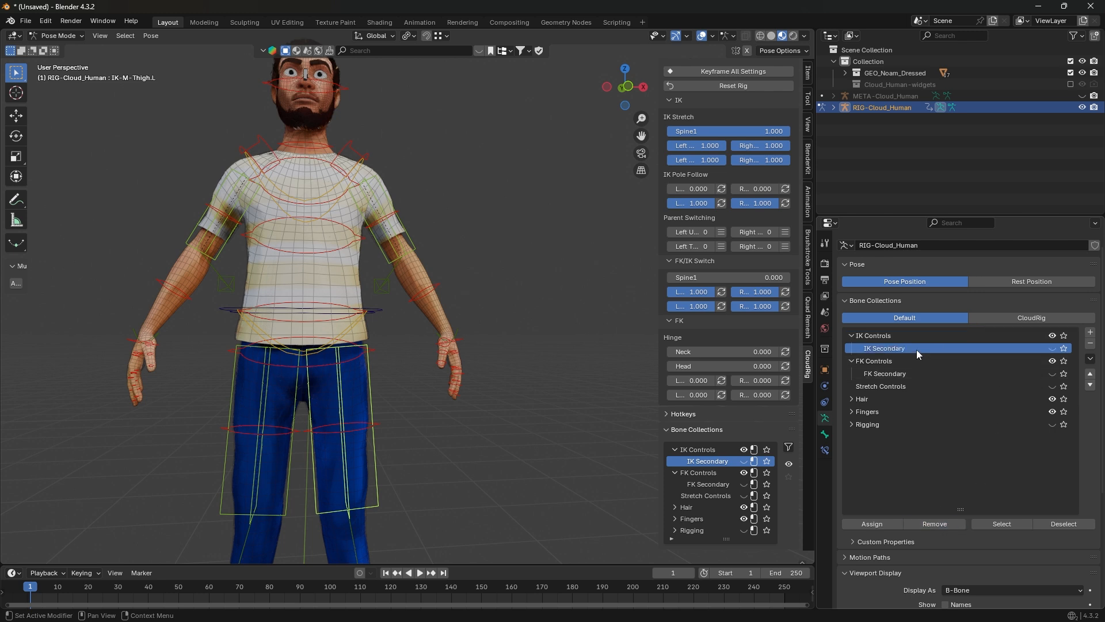
left_click(882, 523)
Step: Show and hide the IK Secondary collection to check which controls it contains
left_click(1052, 348)
left_click(1053, 349)
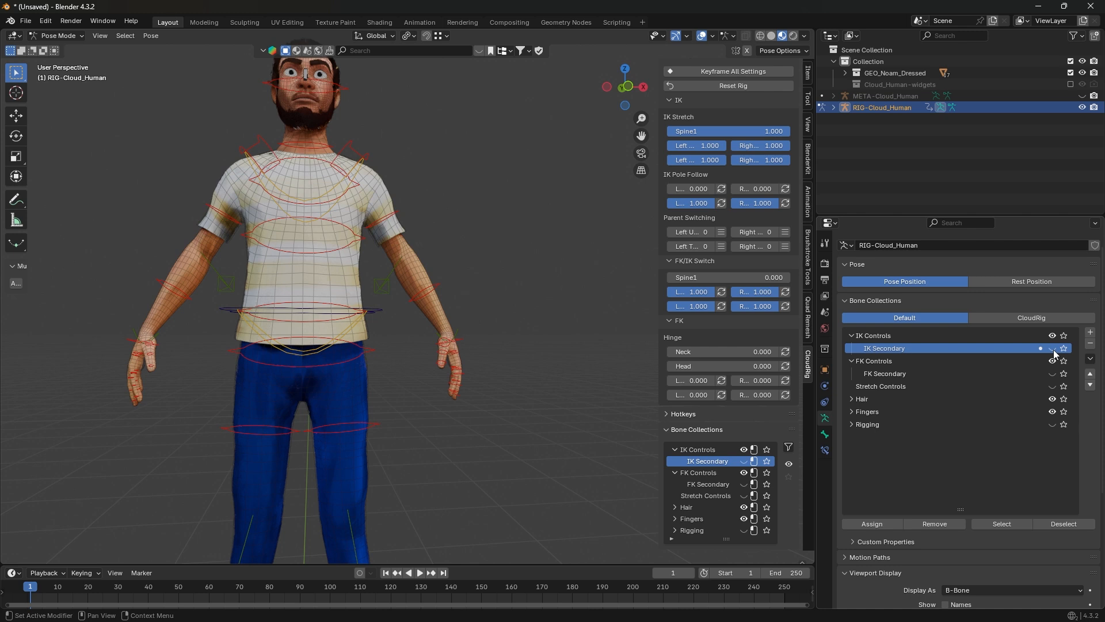
left_click(1052, 349)
left_click(1053, 349)
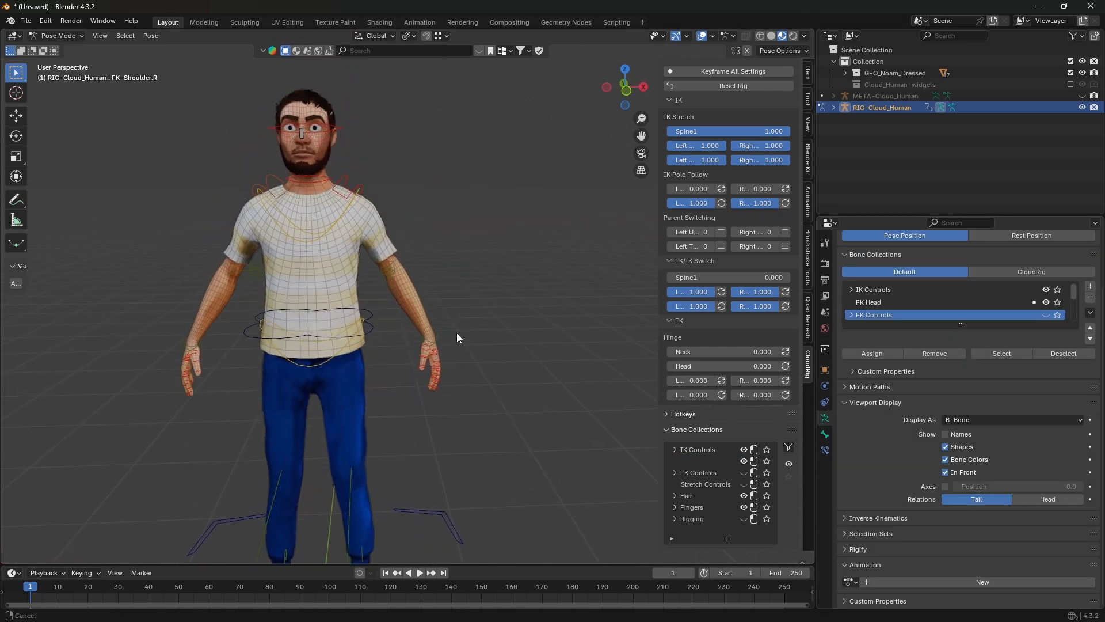
Step: Show the Rigging bone collection and select the chest control CHST-Spine1
middle_click_drag(457, 333, 416, 331)
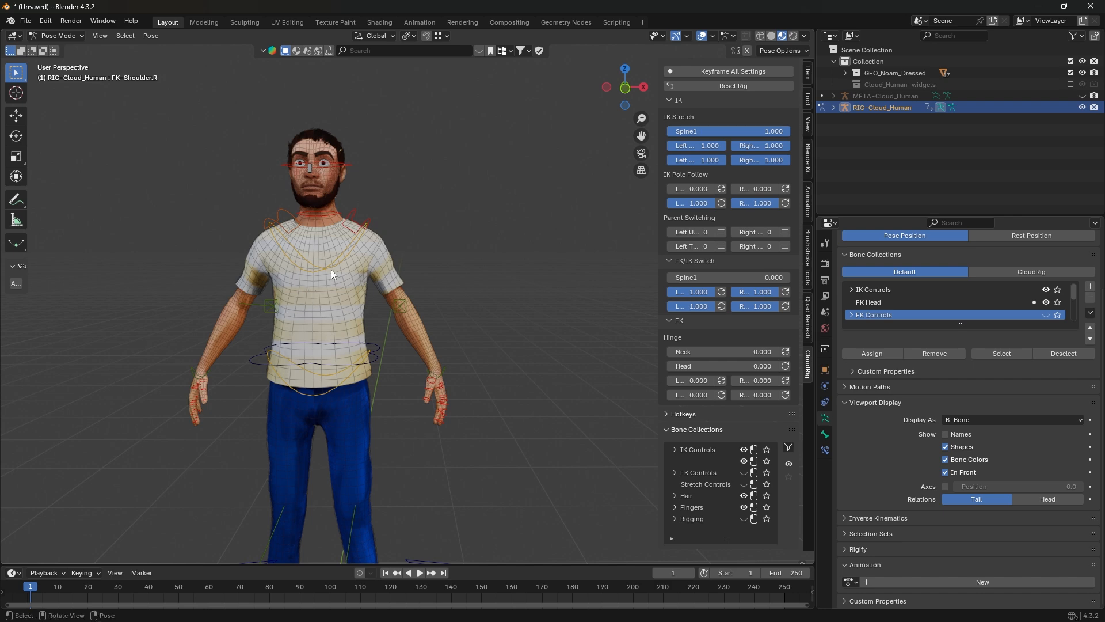
left_click(744, 519)
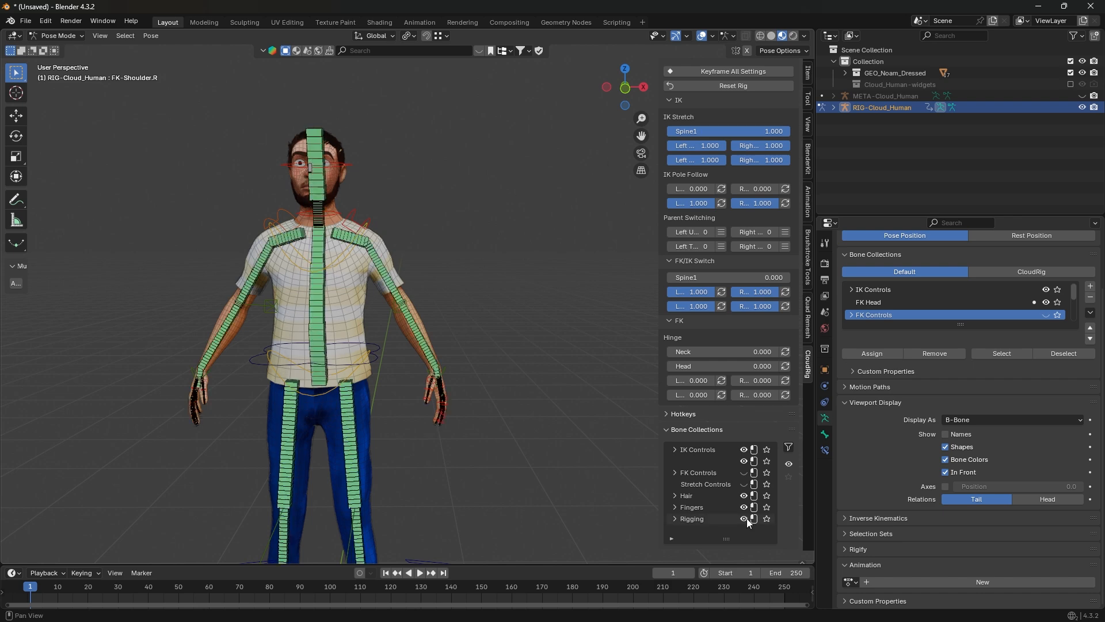
left_click(343, 254)
middle_click_drag(316, 268, 349, 320, "shift")
scroll(327, 306, "up", 4)
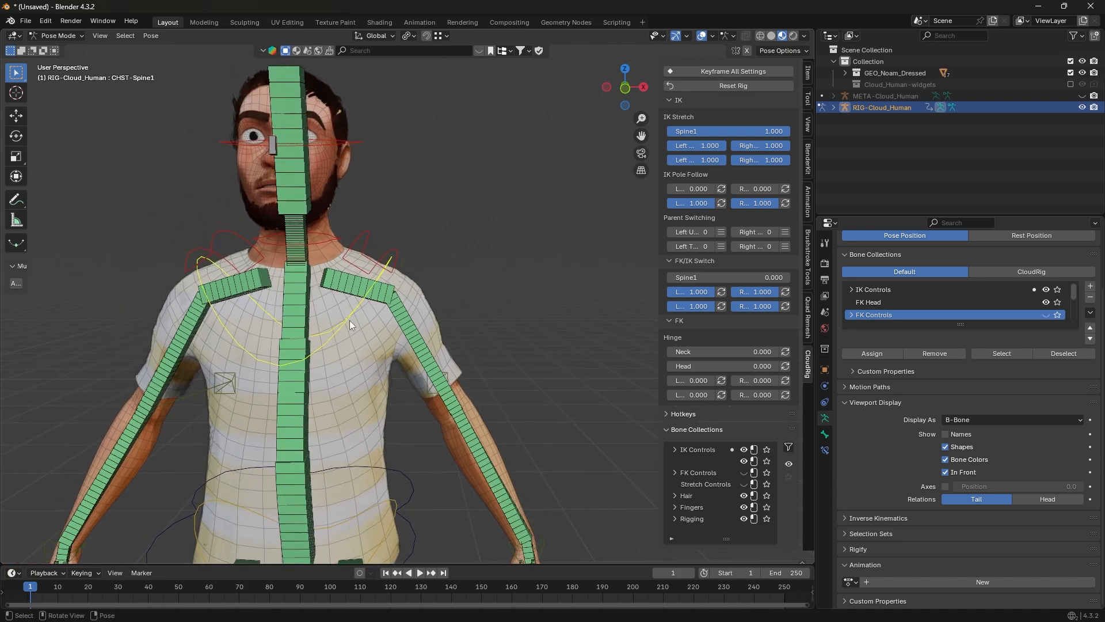
scroll(664, 137, "up", 1)
Step: Test how the spine bones respond by moving the chest control and cancelling each move
key("g")
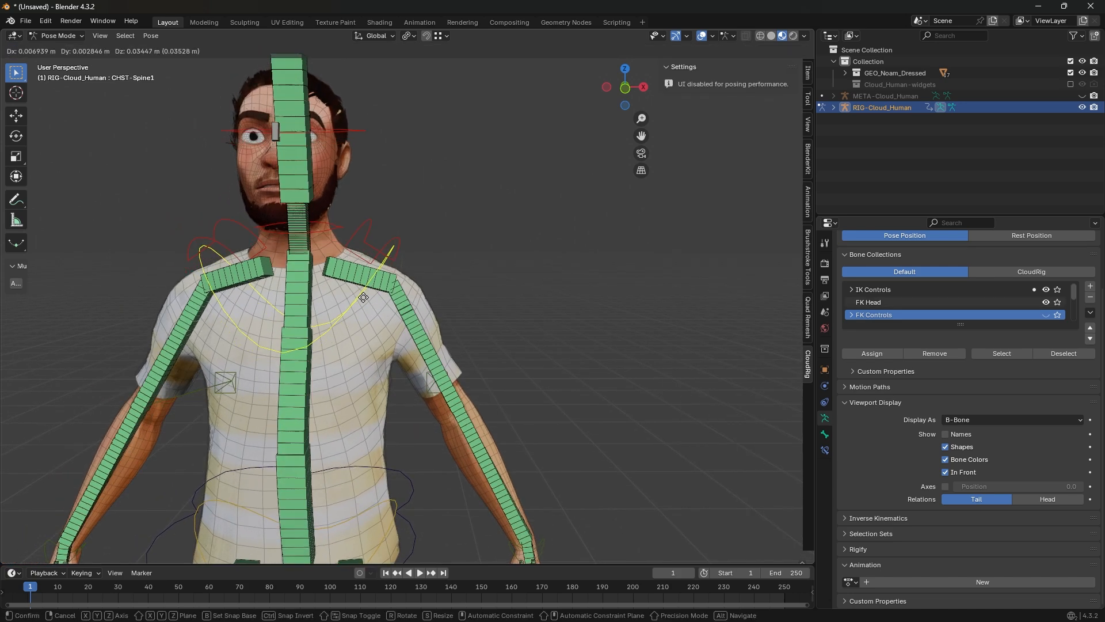
right_click(355, 417)
middle_click_drag(337, 377, 455, 369)
key("g")
right_click(492, 55)
Step: Move the chest control upward and set Spine1 to FK/IK Switch 1.000 and IK Stretch 0.000
middle_click_drag(403, 287, 426, 270)
key("g")
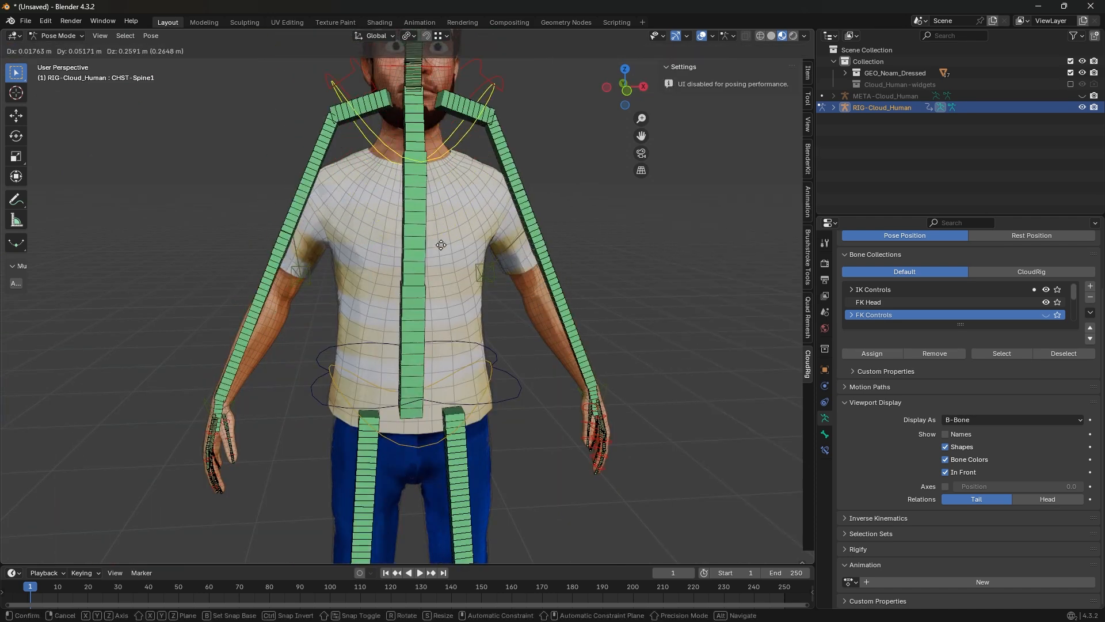
left_click(441, 231)
left_click_drag(746, 143, 668, 143)
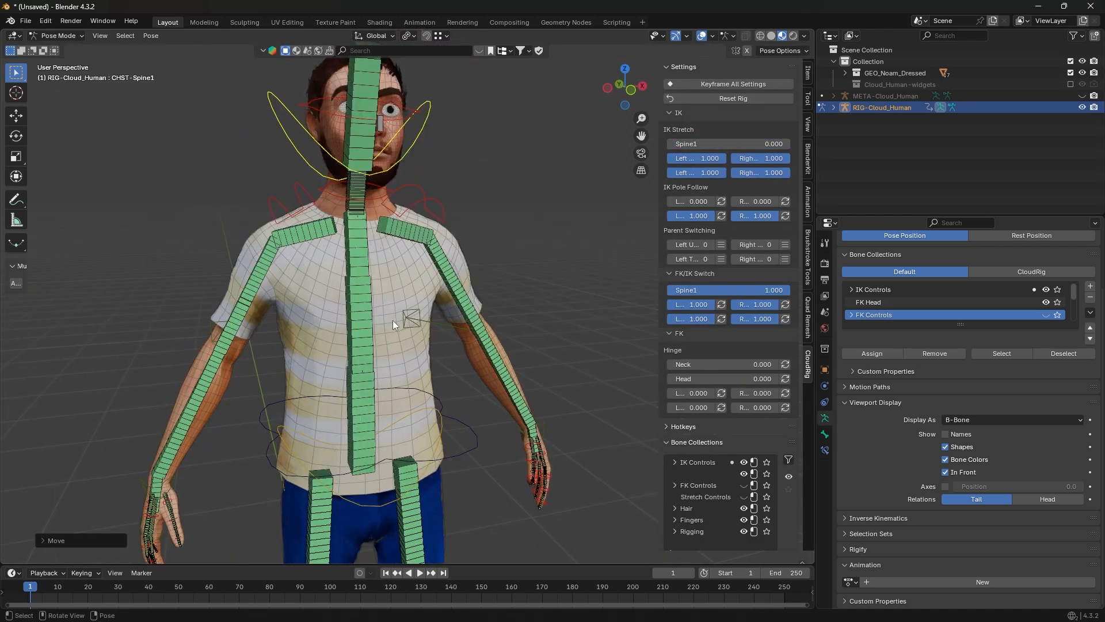
Step: Test the limb stretching by moving the left wrist and left foot IK controls without keeping the moves
middle_click_drag(393, 320, 379, 264)
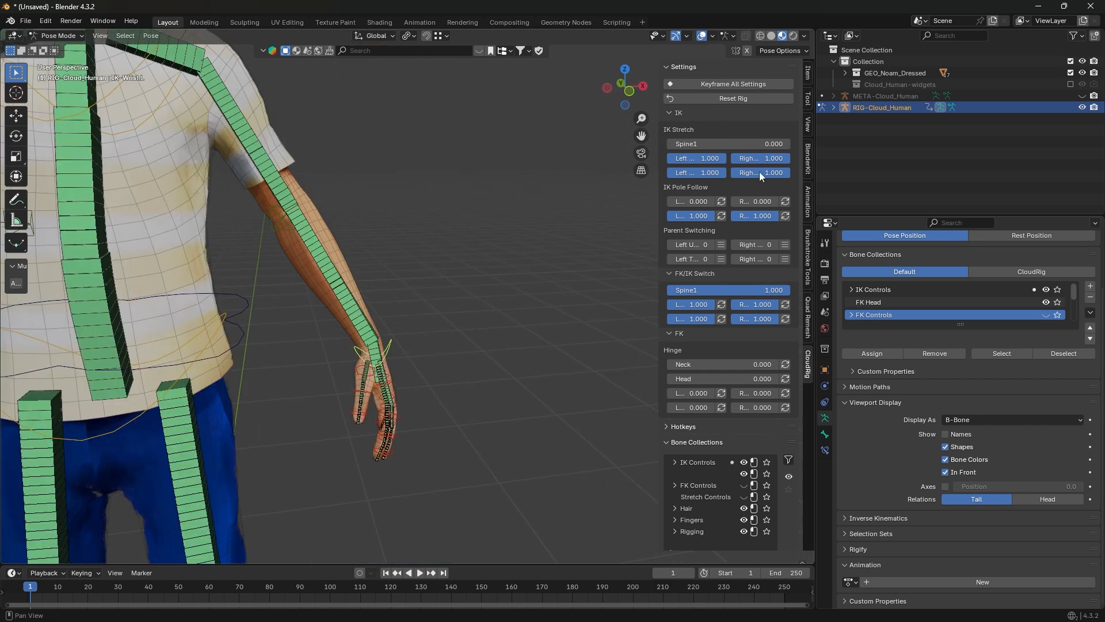
key("g")
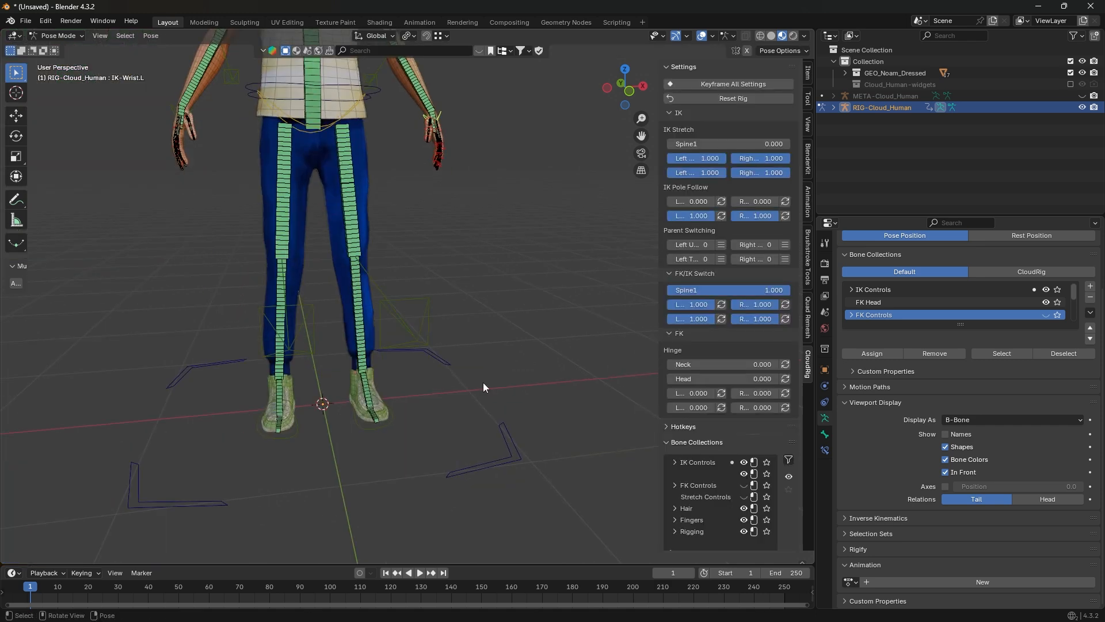
scroll(483, 388, "up", 3)
middle_click_drag(454, 437, 449, 334, "shift")
left_click(381, 370)
key("g")
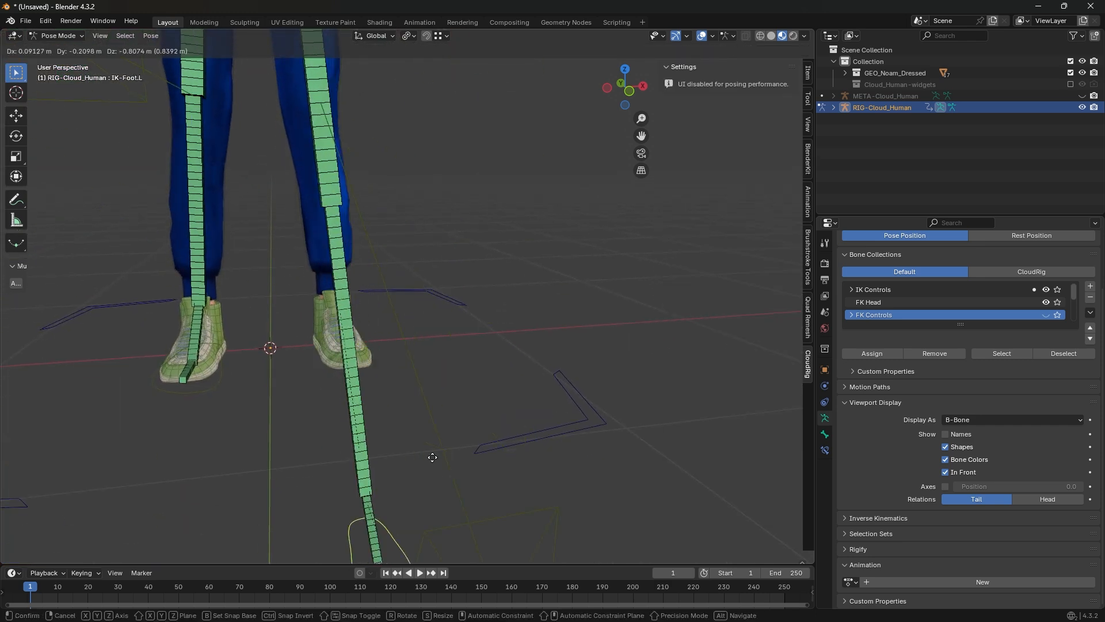
key("Escape")
key("g")
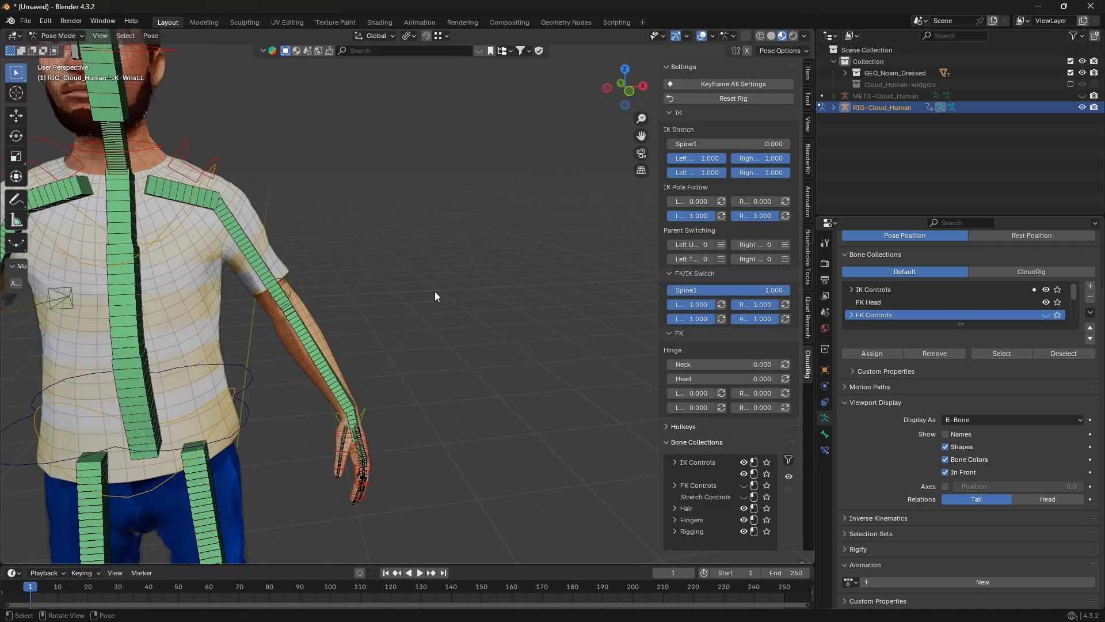
Step: Test the left elbow's direction by moving the upper-arm pole target and cancelling the move
mouse_move(434, 291)
middle_mouse_down()
mouse_move(299, 292)
mouse_move(453, 283)
middle_mouse_up()
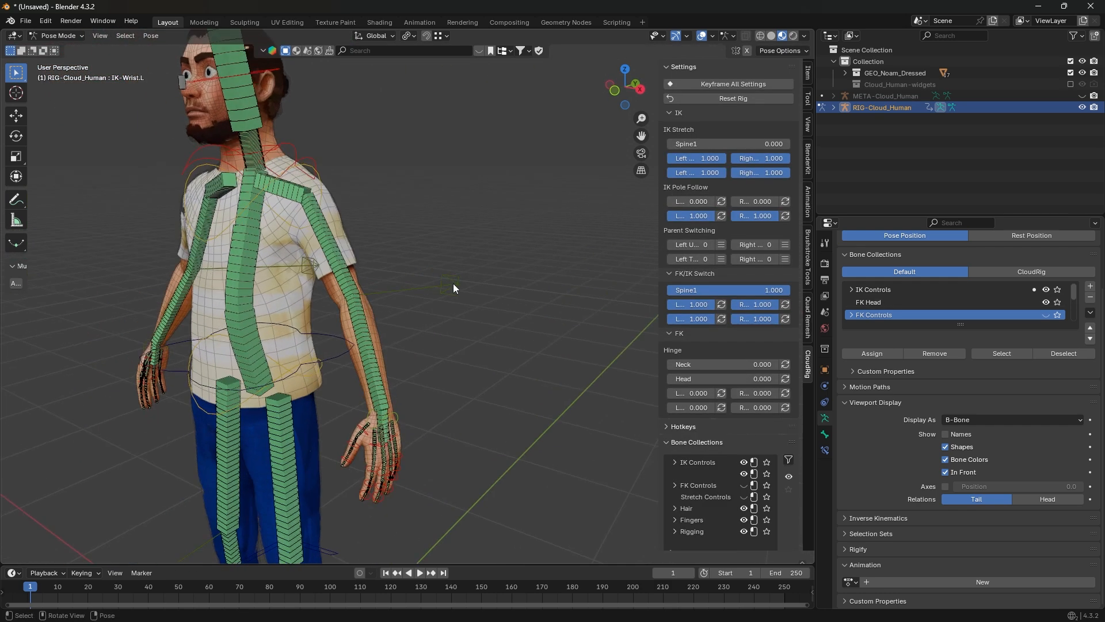
left_click(453, 285)
middle_click_drag(427, 333, 445, 329)
key("g")
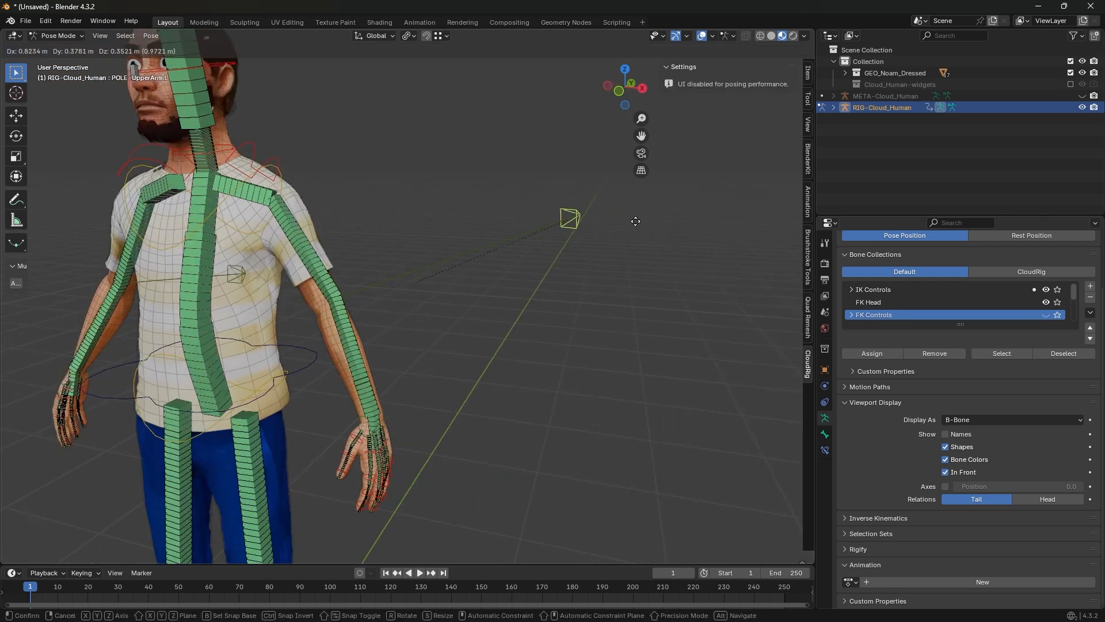
right_click(435, 408)
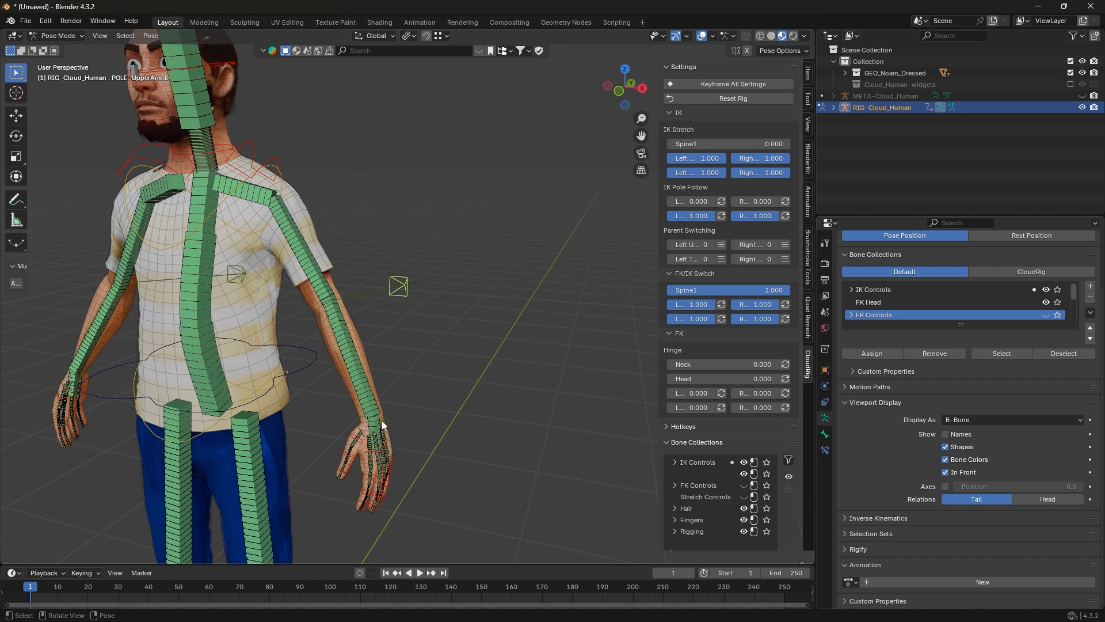
Step: Raise the left wrist IK control, try the left arm's IK Pole Follow at 1.000, and undo both changes
left_click_drag(382, 420, 403, 289)
left_click_drag(686, 201, 717, 204)
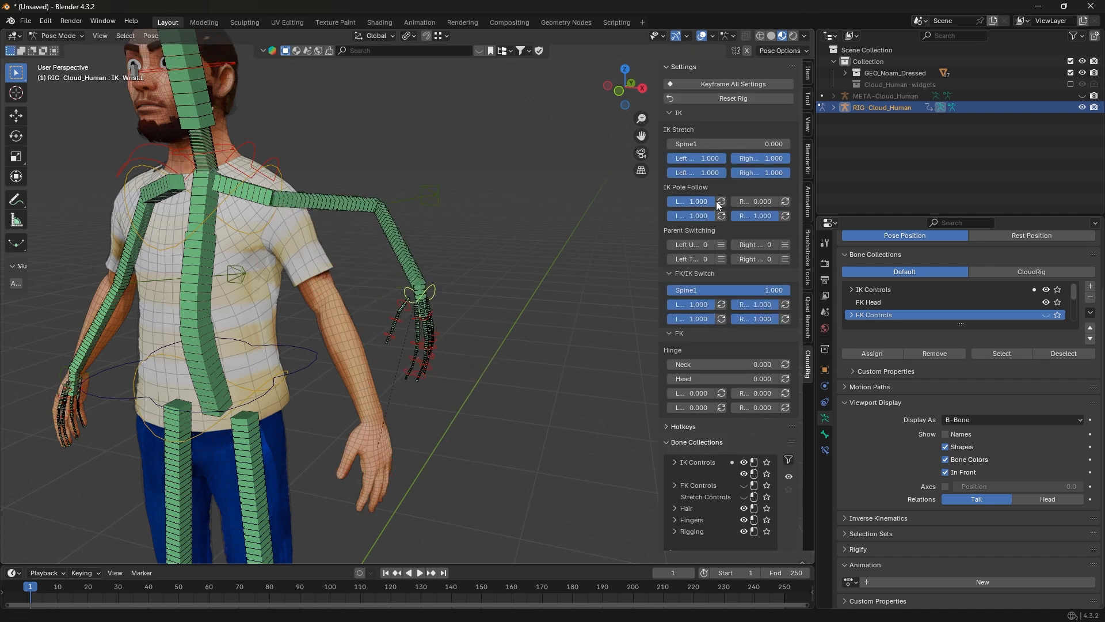
key("g")
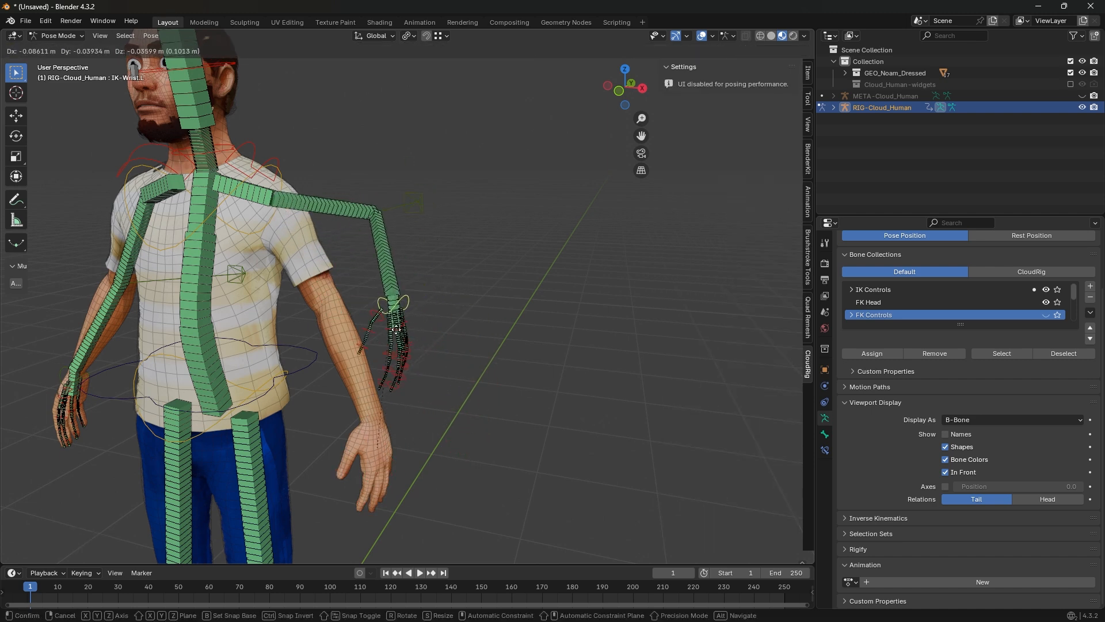
right_click(474, 322)
key("ctrl+z")
key("ctrl+z")
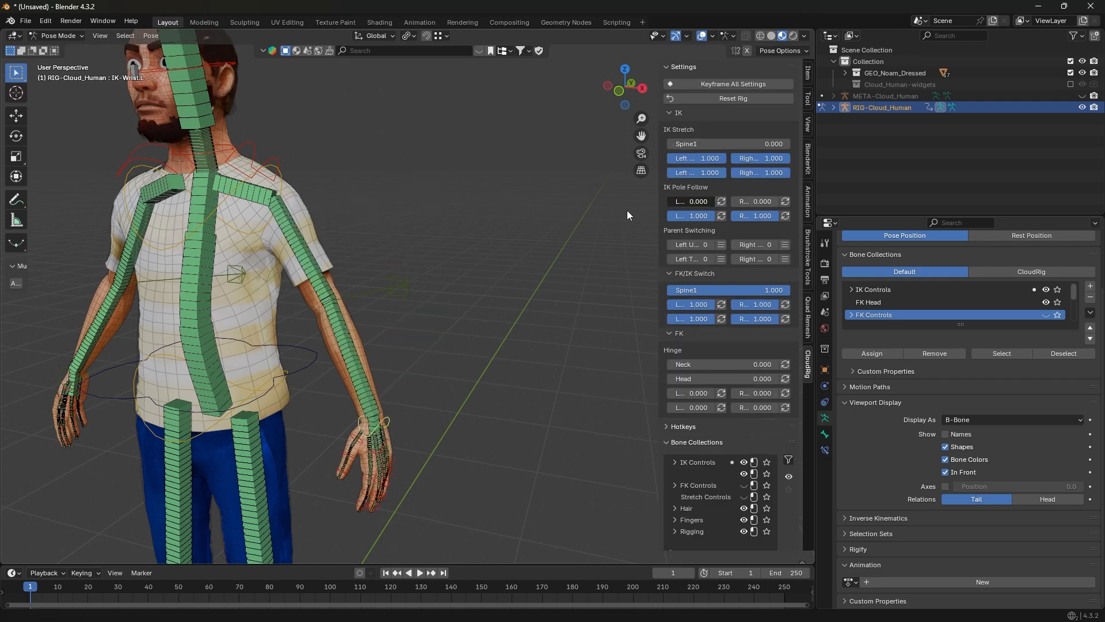
Step: Test moving the left wrist IK control and the root control, cancelling both moves
key("g")
right_click(535, 322)
scroll(373, 422, "down", 2)
left_click(292, 503)
key("g")
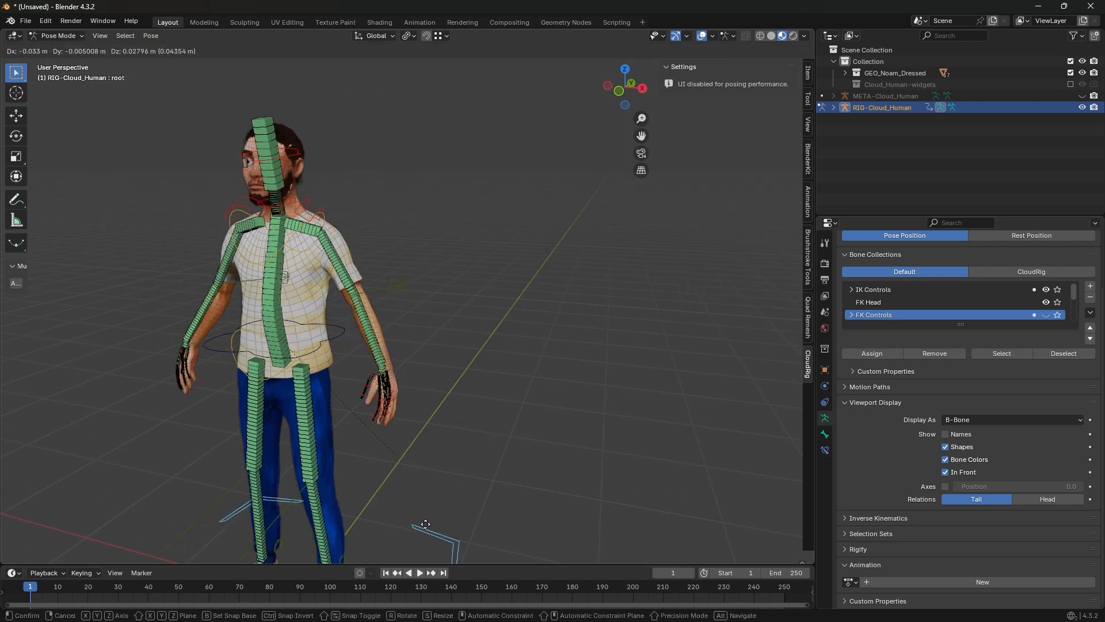
right_click(324, 492)
Step: Test the left leg's bending by moving the left foot IK control twice, cancelling both moves
scroll(324, 493, "up", 3)
middle_click_drag(324, 492, 463, 191, "shift")
middle_click_drag(583, 453, 513, 461)
left_click(448, 401)
key("g")
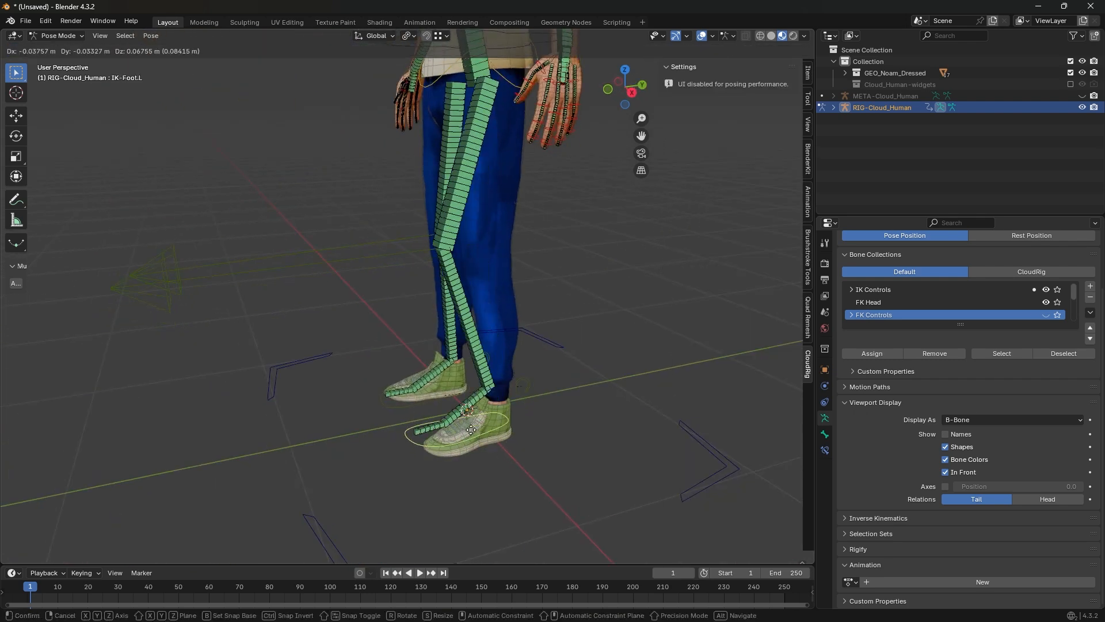
right_click(426, 373)
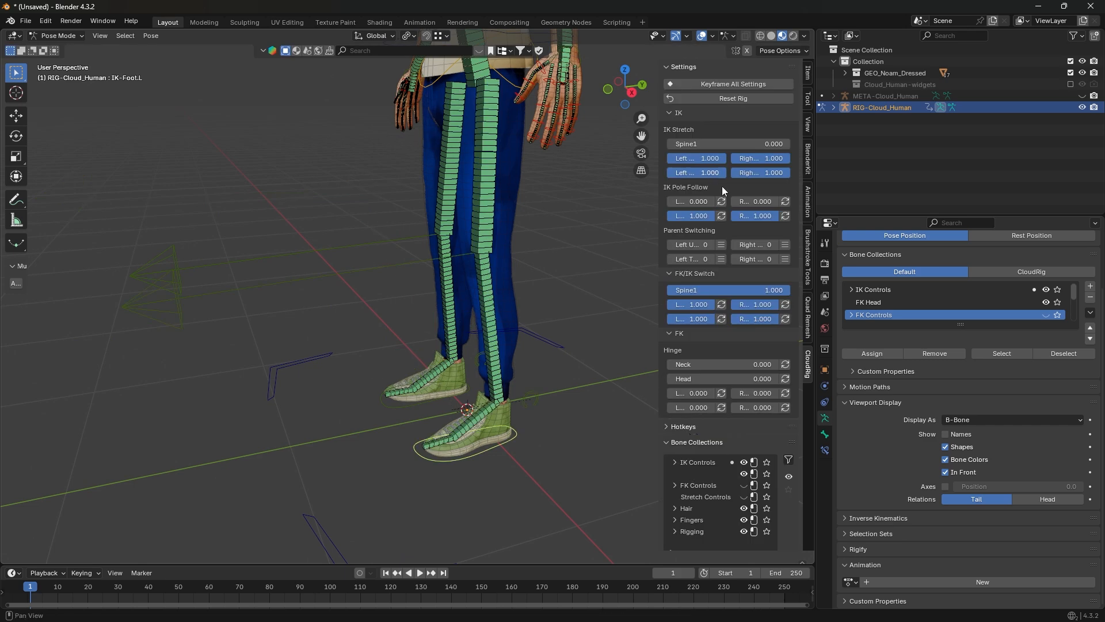
key("g")
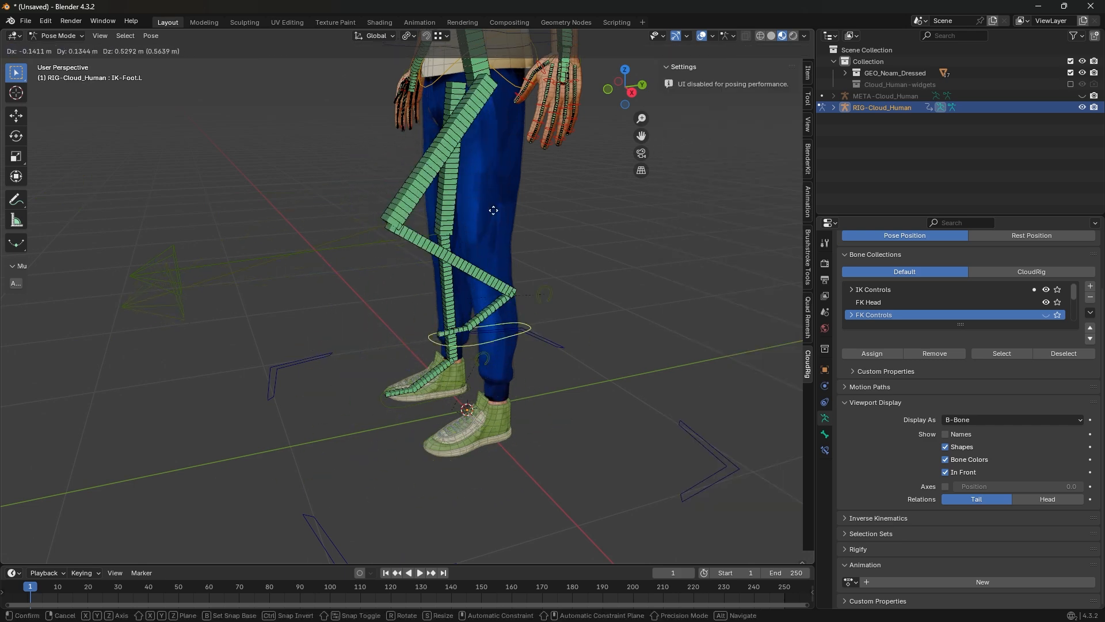
right_click(516, 330)
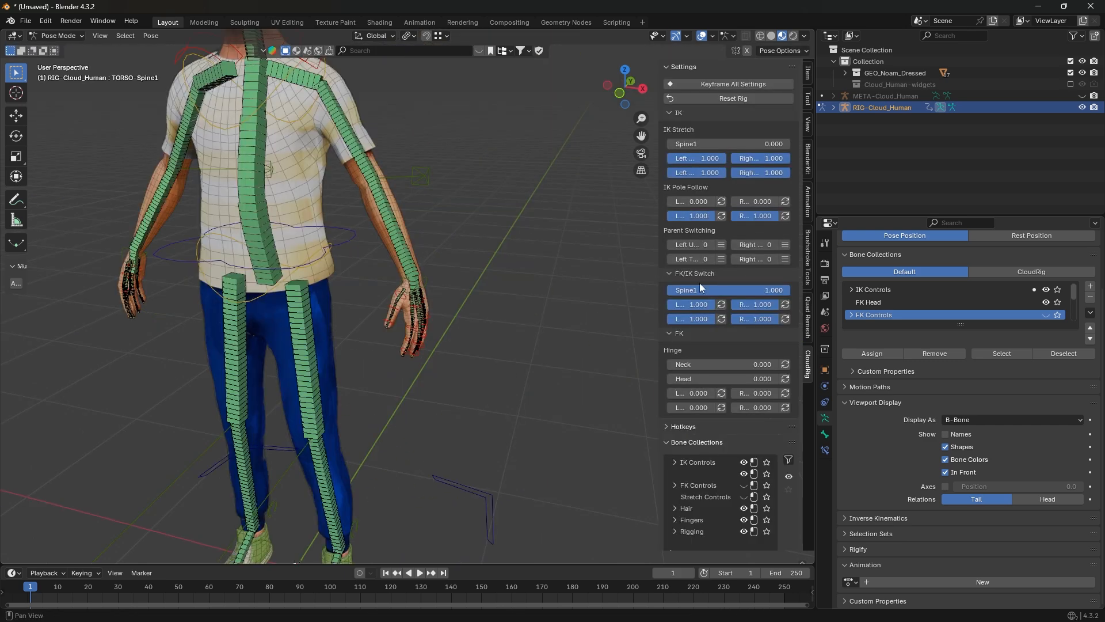
Step: Test the left elbow's bending by moving the left wrist IK control, cancelling each move
left_click(416, 282)
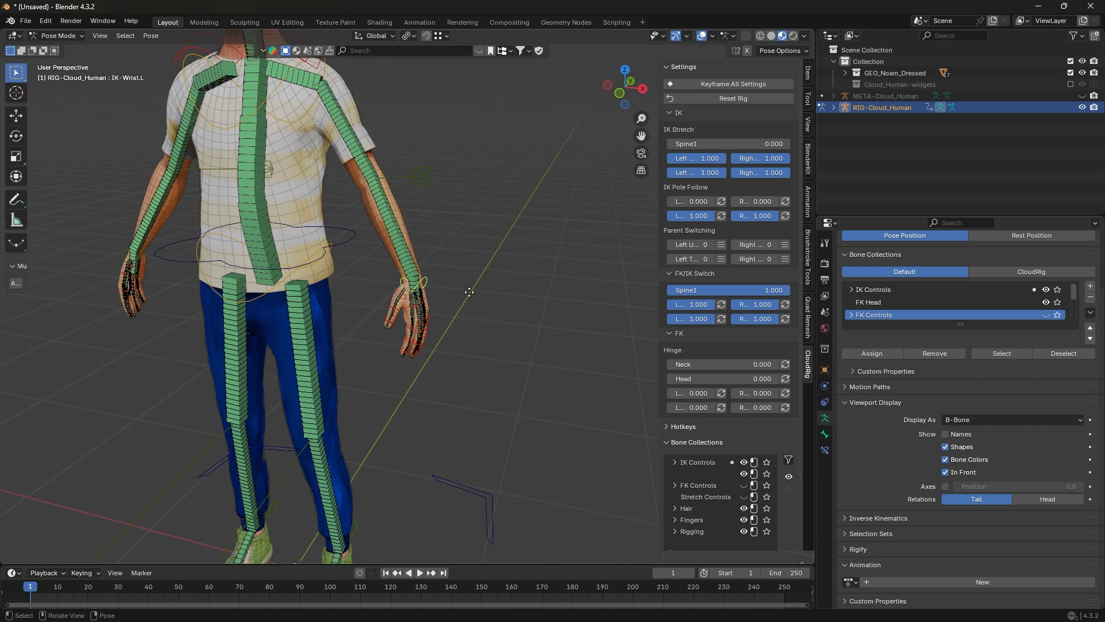
right_click(471, 258)
key("g")
right_click(447, 222)
middle_click_drag(447, 223, 482, 258)
key("g")
middle_click_drag(403, 241, 288, 267, "alt")
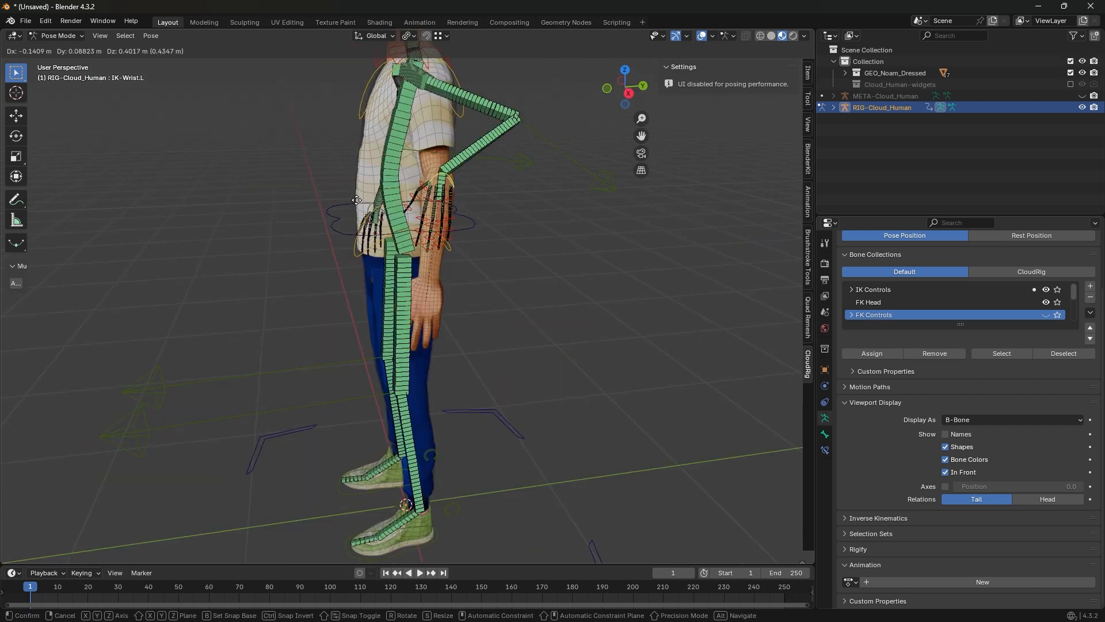
right_click(270, 276)
middle_click_drag(359, 231, 427, 298)
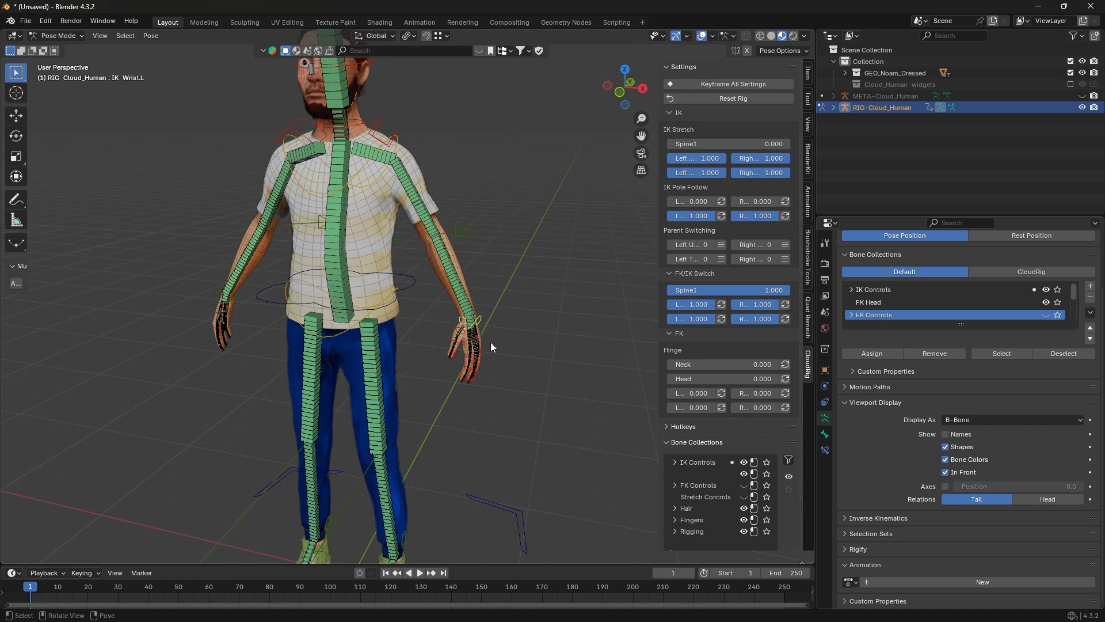
Step: Test moving the torso control with the left arm's IK parent at Root, and cancel the move
left_click(419, 278)
key("g")
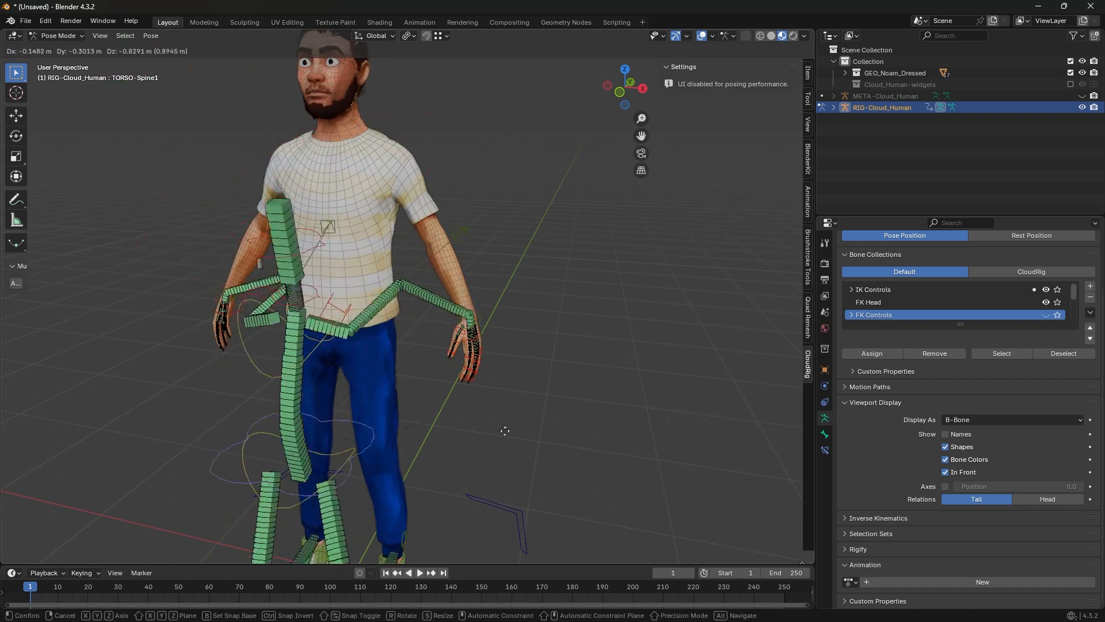
right_click(488, 331)
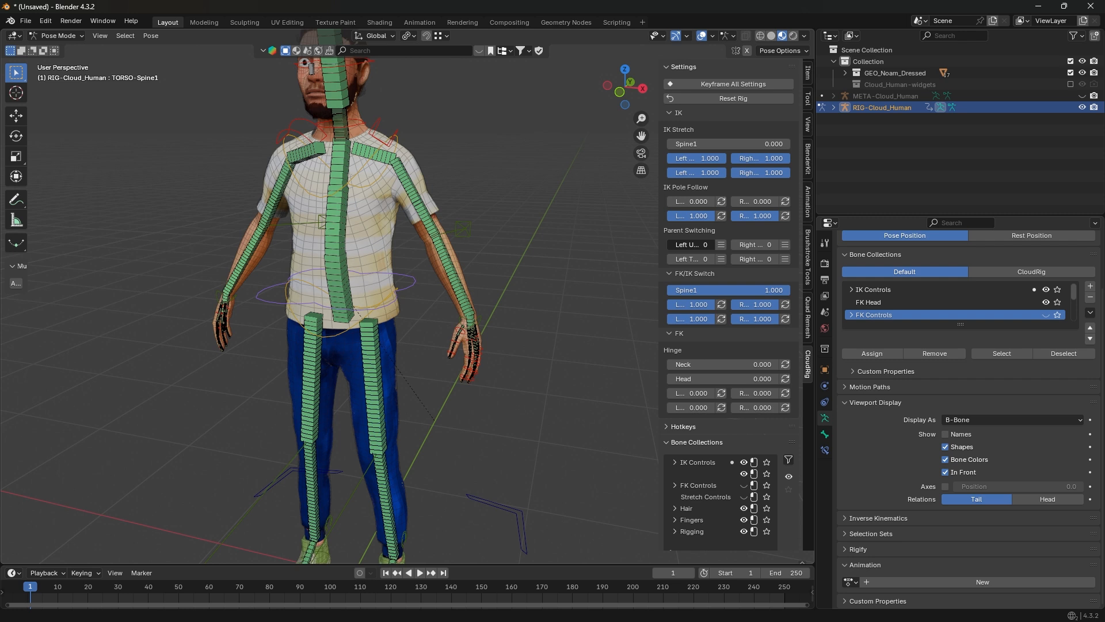
Step: Switch the left arm's IK parent to Torso and test it with a cancelled move of the torso control
left_click(722, 244)
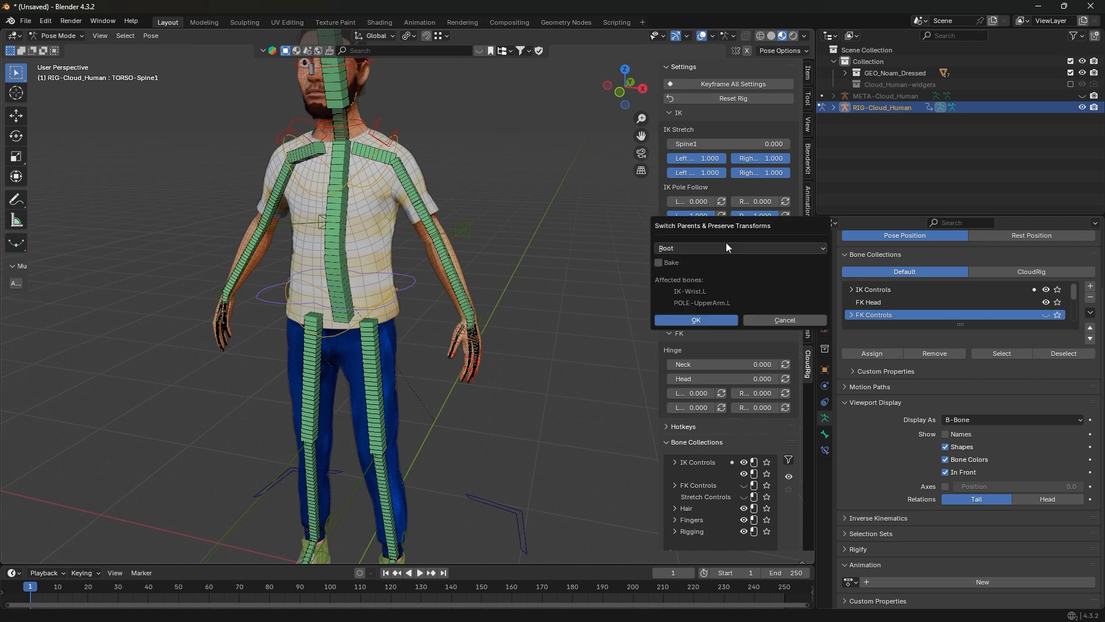
left_click(726, 244)
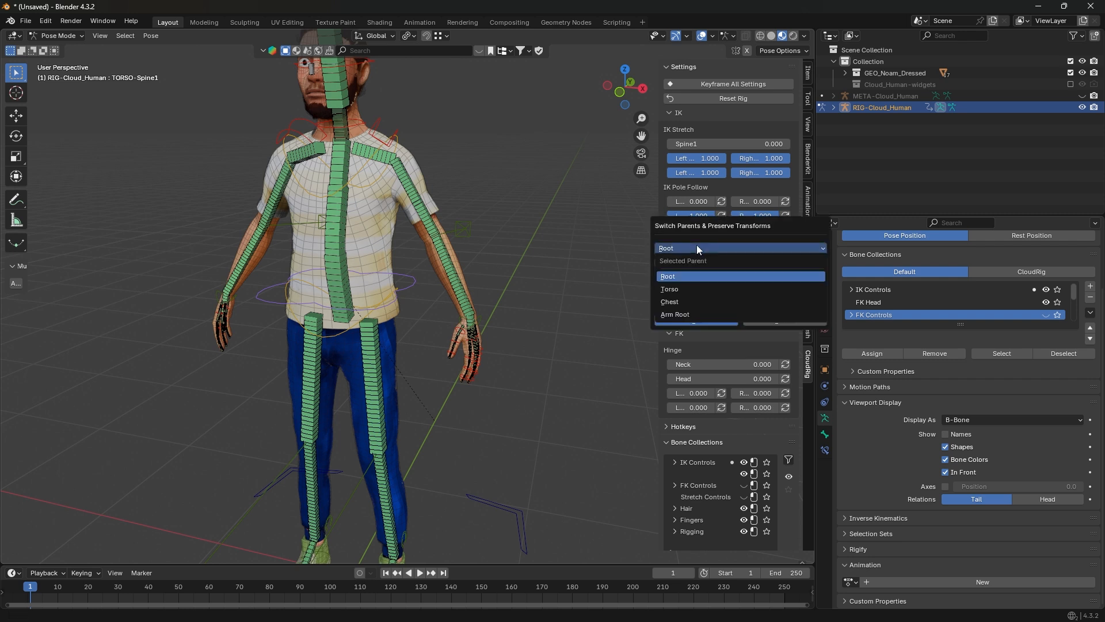
left_click(679, 288)
key("Return")
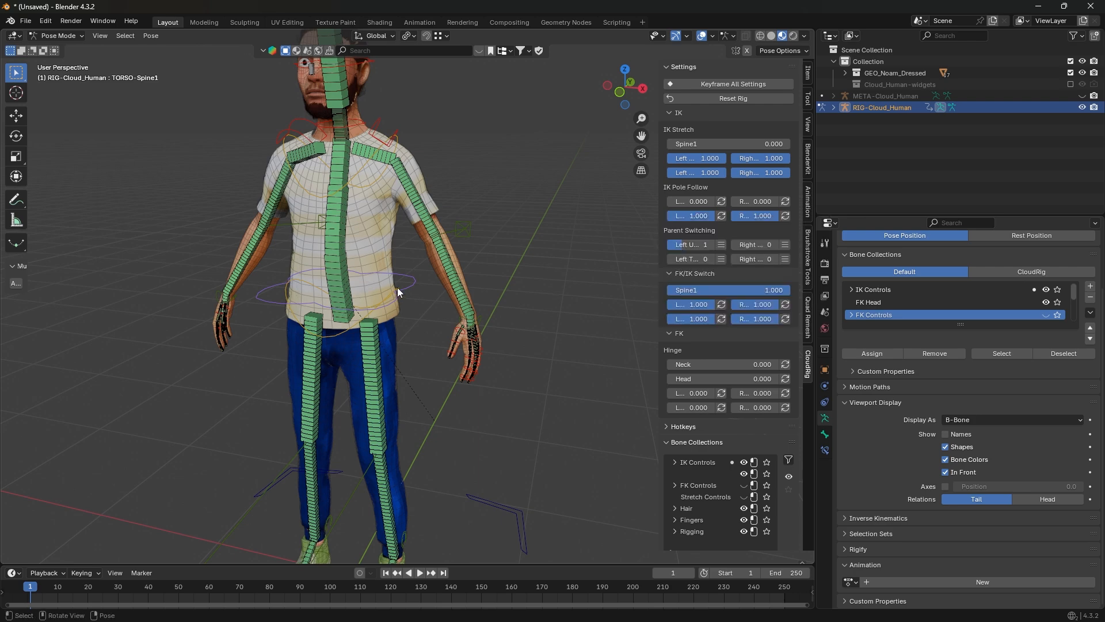
key("g")
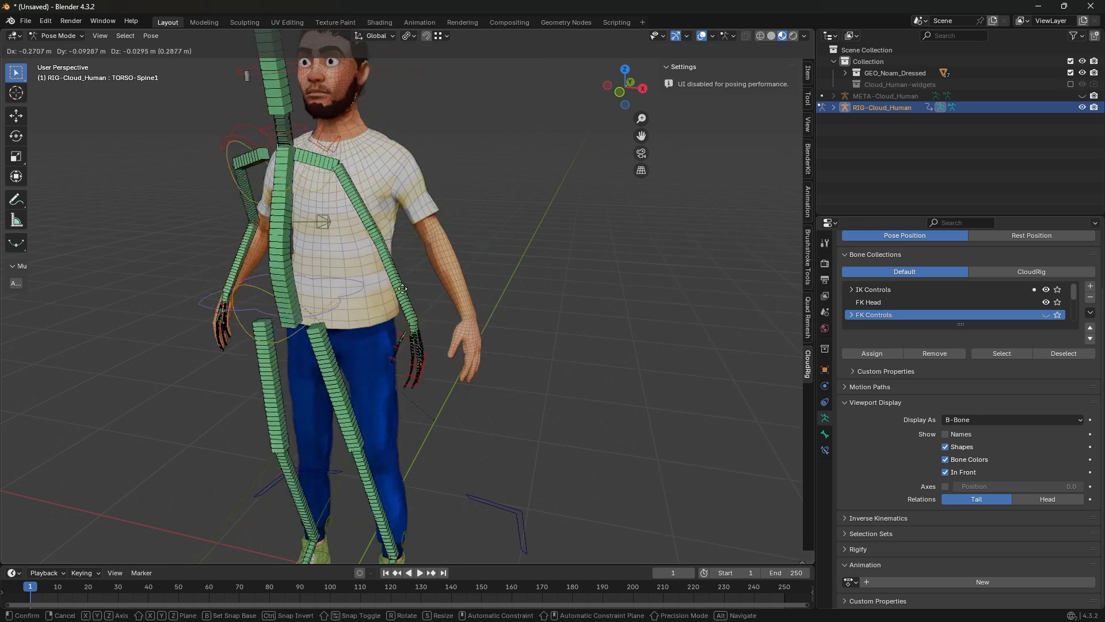
right_click(462, 292)
Step: Test the left arm's Torso parenting by rotating the chest control, and cancel the rotation
left_click(381, 188)
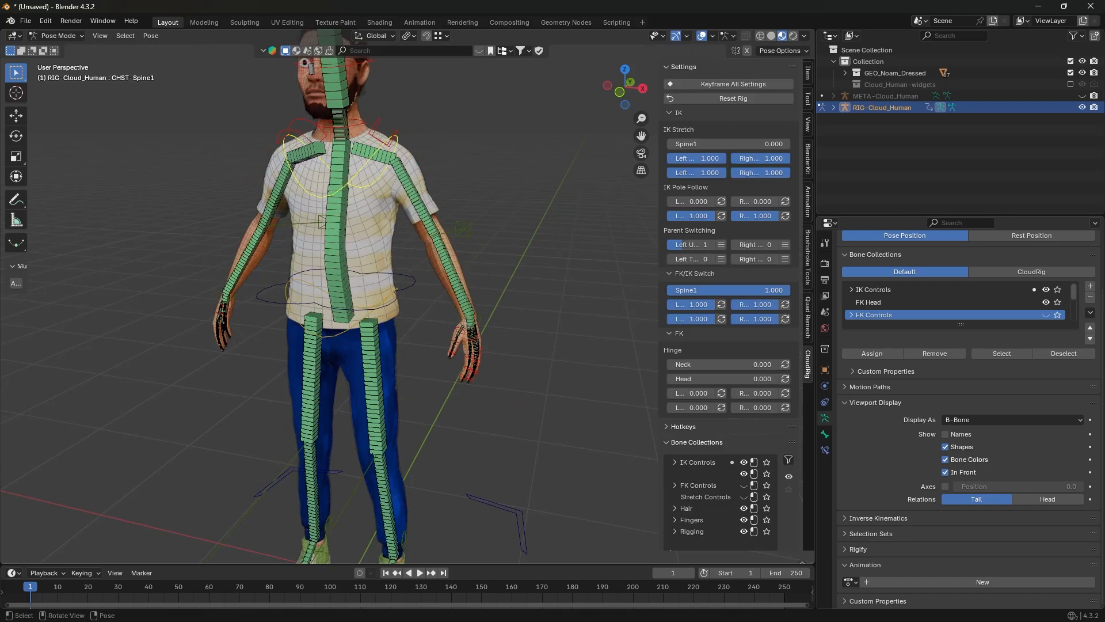
key("r")
right_click(395, 296)
Step: Switch the left arm's IK parent to Chest and test it with a cancelled rotation of the chest control
left_click(721, 245)
left_click(686, 250)
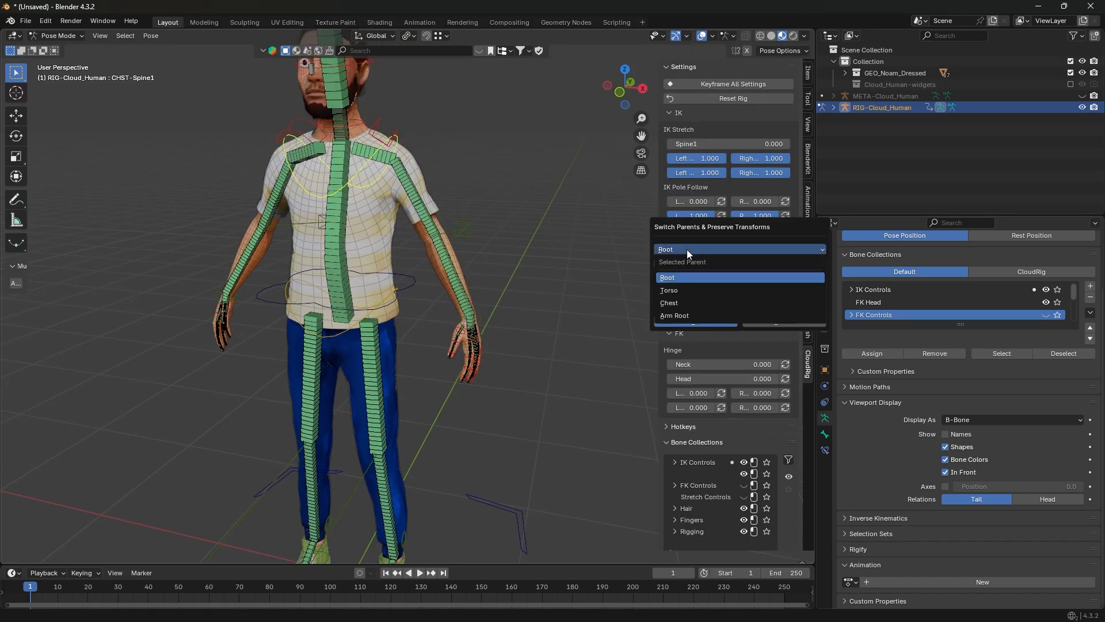
left_click(682, 298)
key("r")
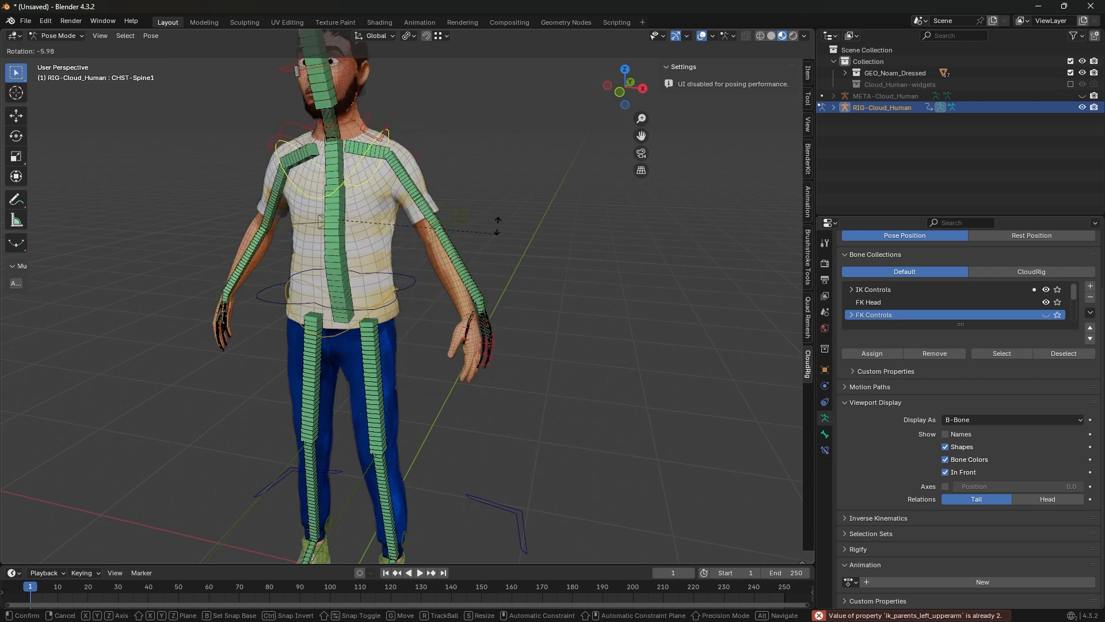
right_click(496, 227)
Step: Test the Chest parenting with a cancelled move of the torso control, and undo the left arm's parent switches
left_click(402, 288)
left_click(420, 281)
key("r")
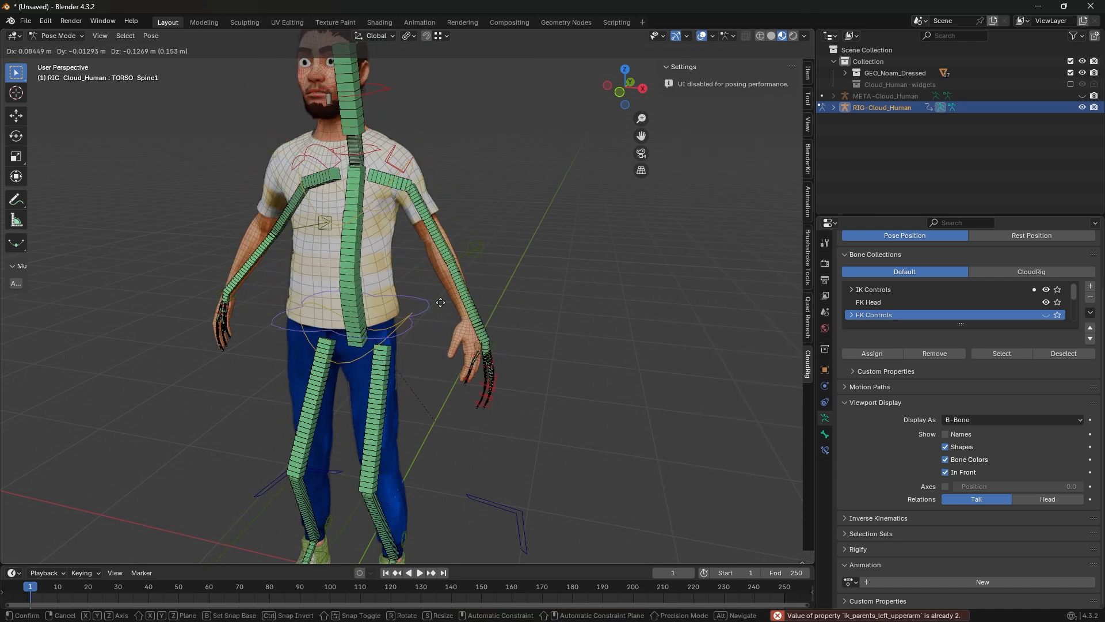
right_click(421, 299)
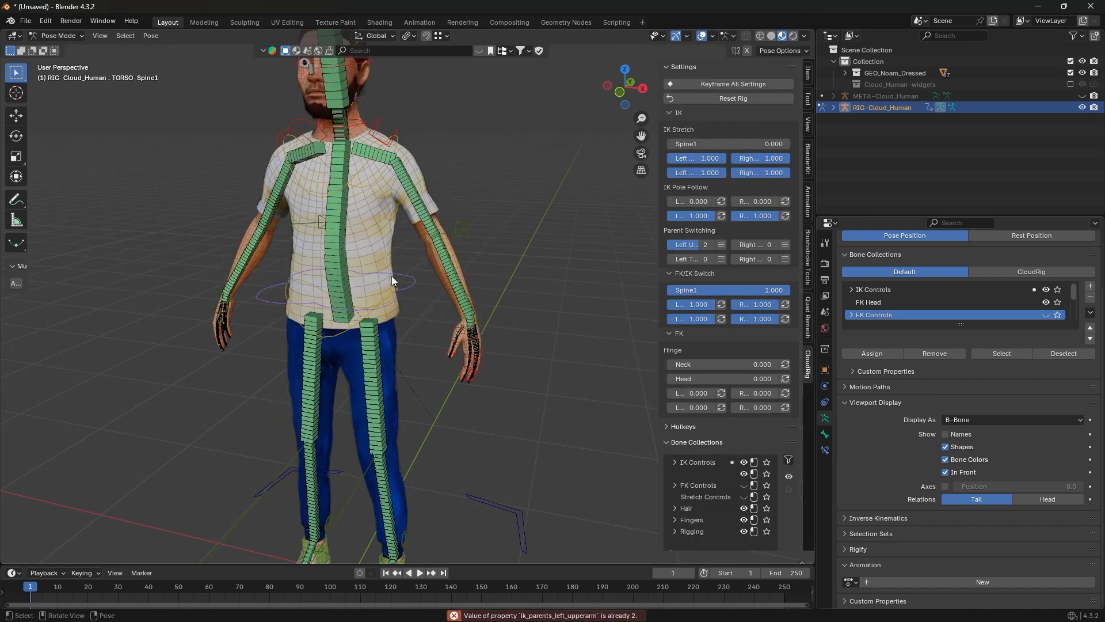
key("ctrl+z")
key("ctrl+z")
key("ctrl+z")
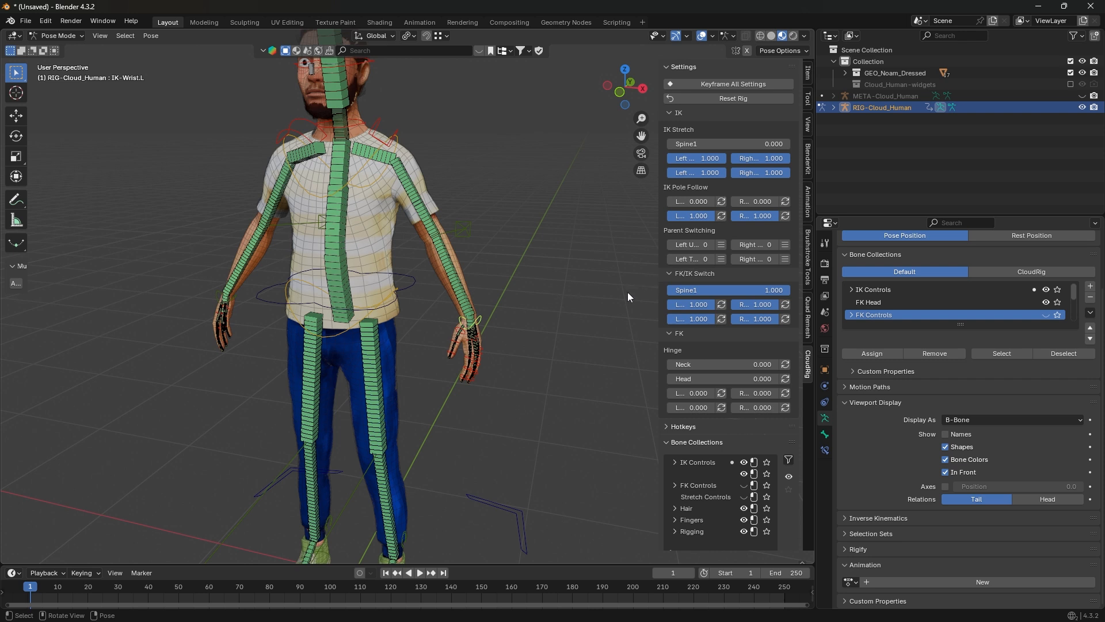
Step: Show the FK Controls bone collection and set the left and right arms' FK/IK Switch to 0.000
middle_click_drag(627, 291, 702, 223, "shift")
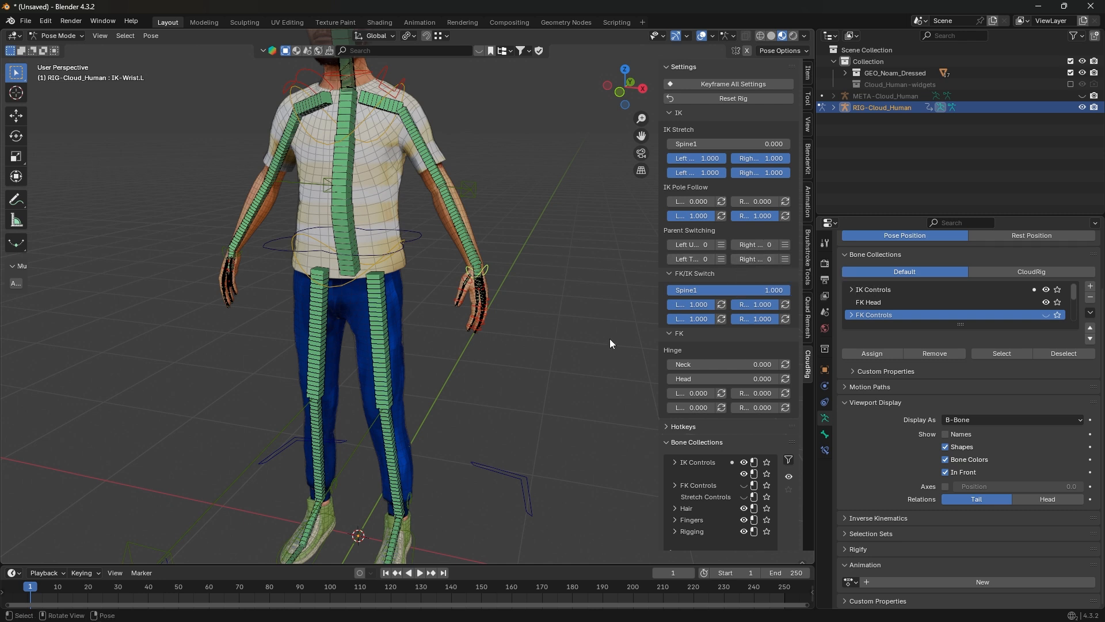
scroll(685, 262, "down", 1)
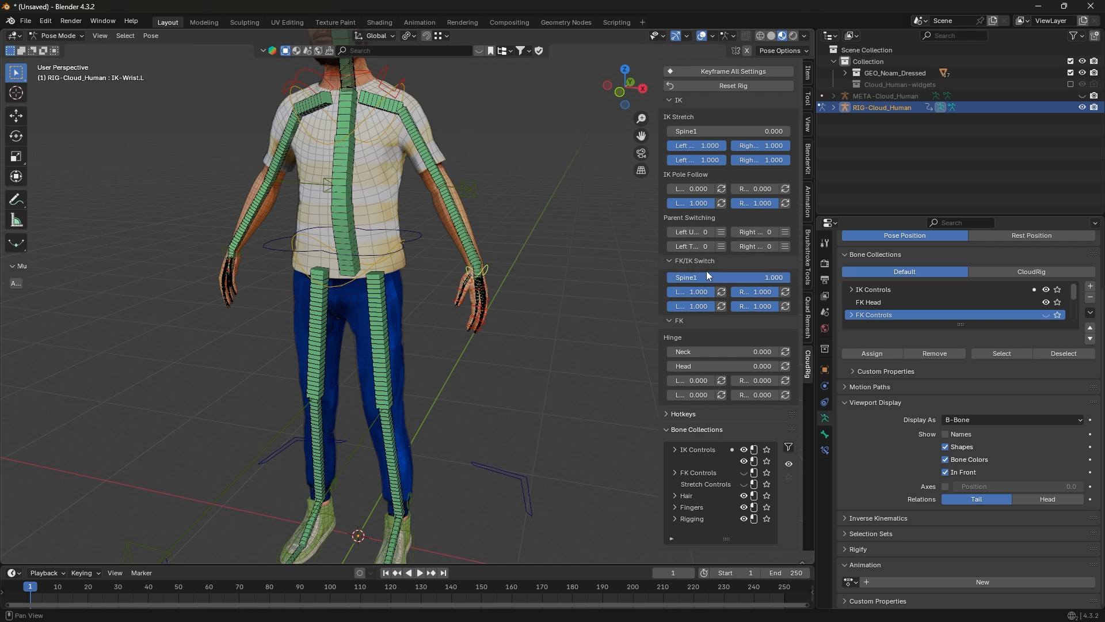
left_click(743, 472)
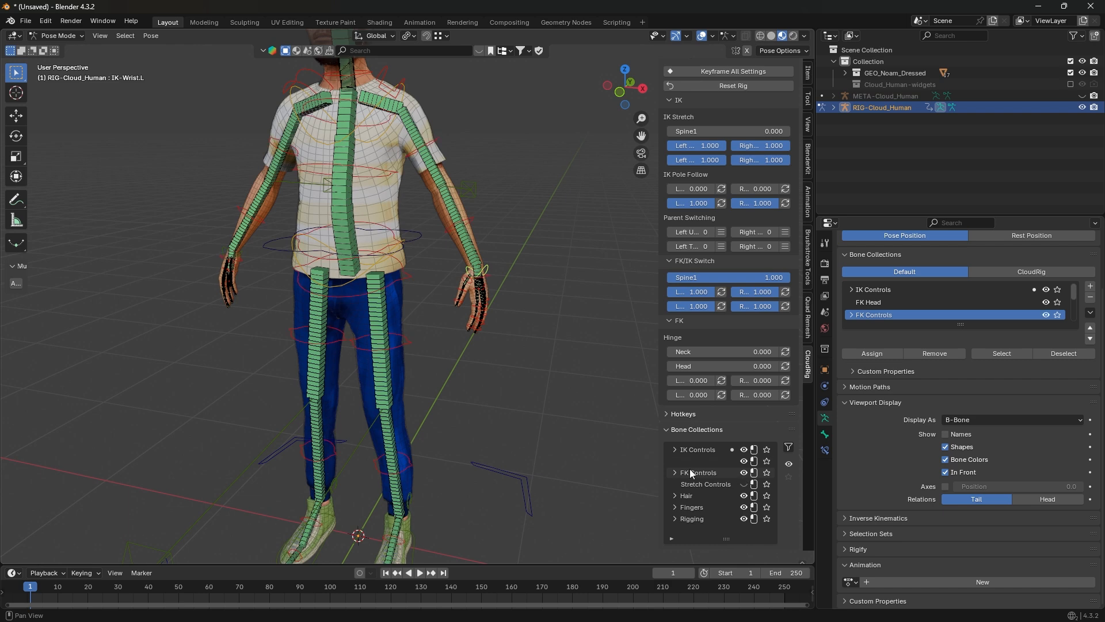
left_click_drag(699, 291, 667, 292)
left_click_drag(764, 292, 728, 292)
Step: Test the arms in FK mode by moving the torso control, and cancel the move
middle_click_drag(369, 409, 381, 303, "shift")
middle_click_drag(455, 396, 470, 339)
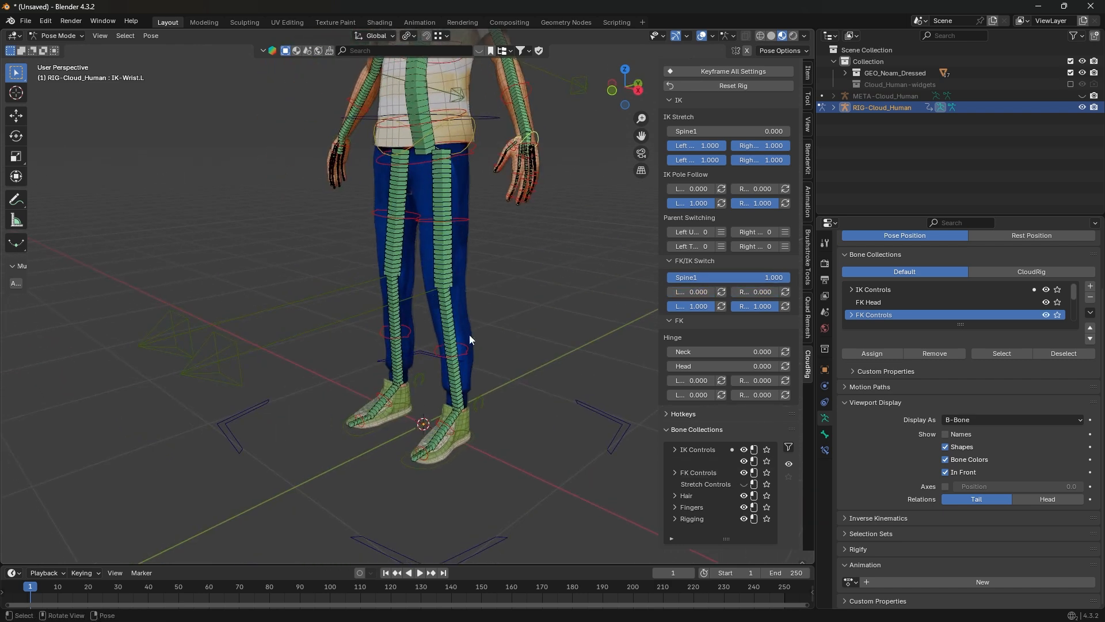
left_click(484, 118)
key("g")
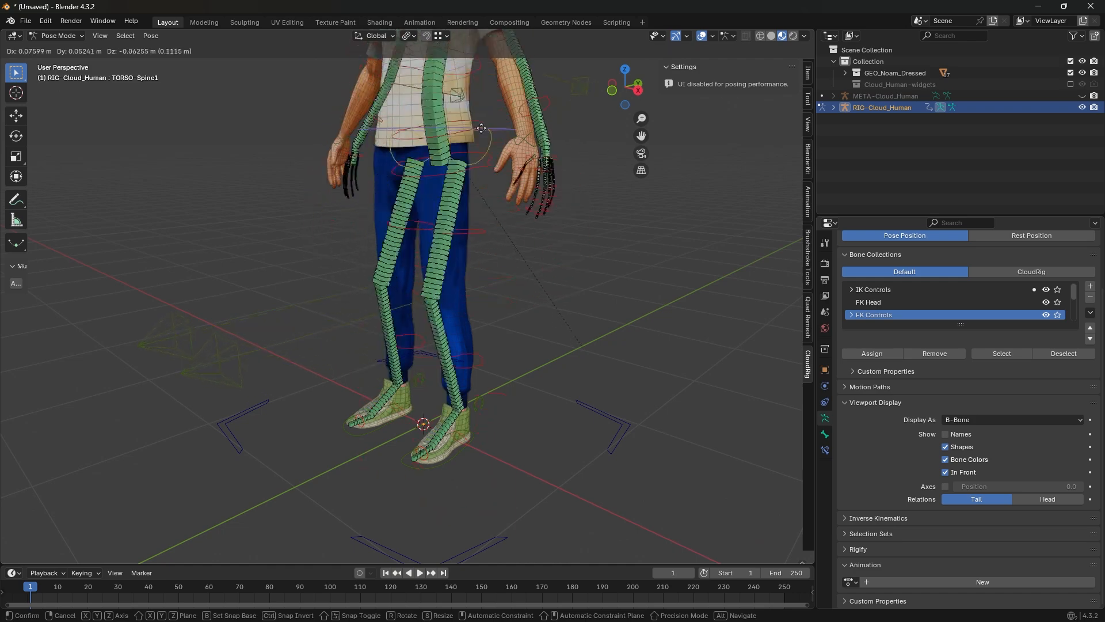
right_click(417, 138)
Step: Set both arms' FK/IK Switch back to 1.000 and test the arms in IK mode with a cancelled move
middle_click_drag(479, 243, 419, 241)
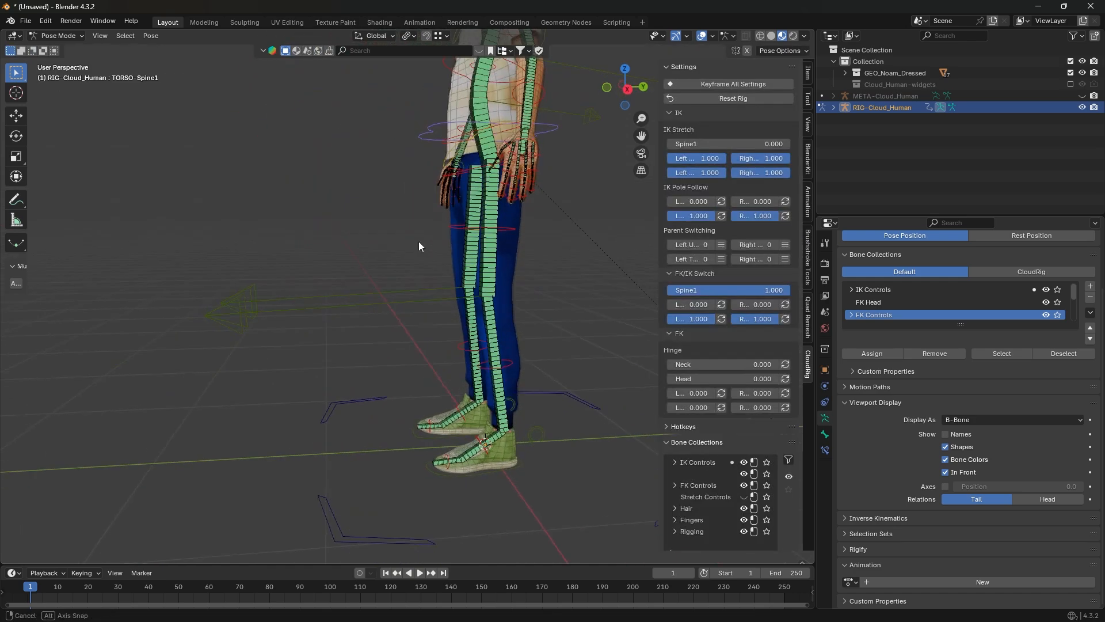
middle_click_drag(439, 164, 516, 289, "shift")
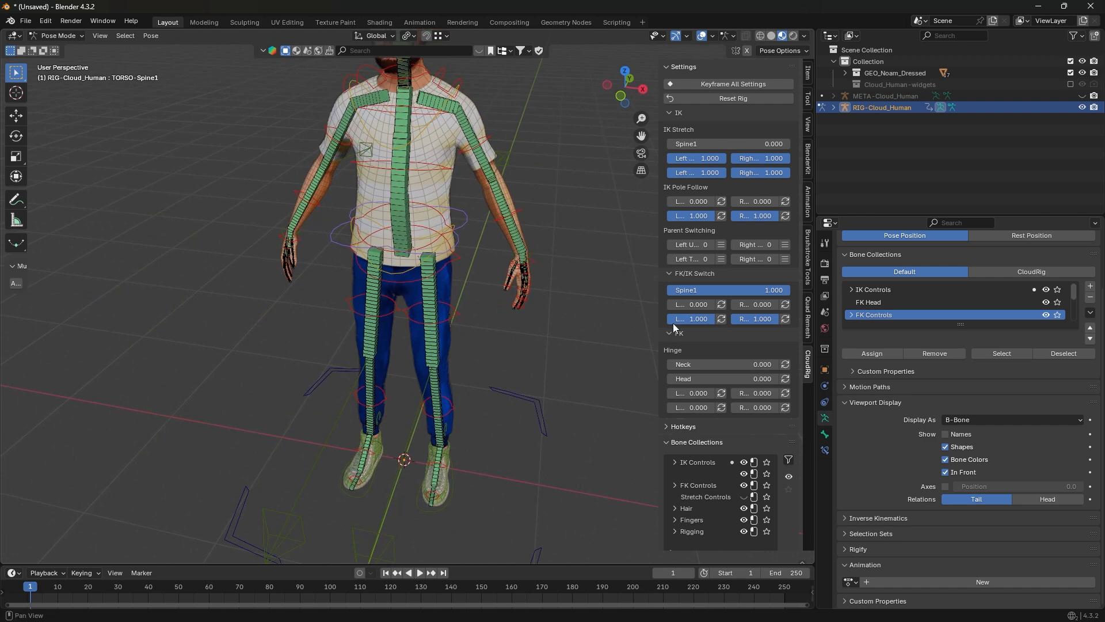
left_click_drag(673, 305, 786, 309)
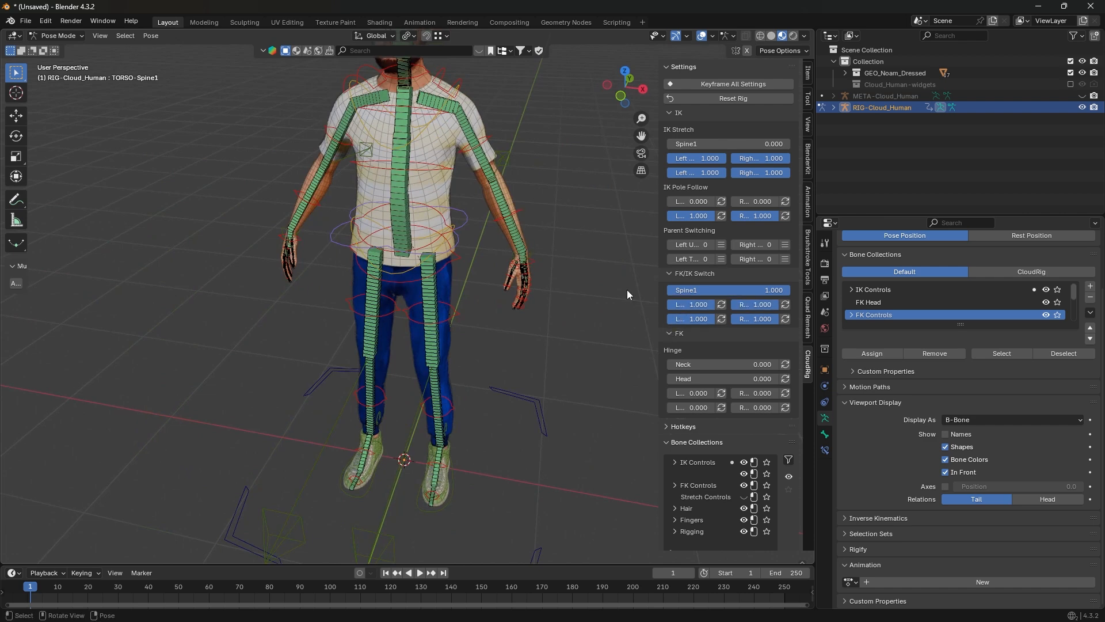
left_click(533, 254)
key("g")
right_click(545, 205)
middle_click_drag(545, 206, 395, 336)
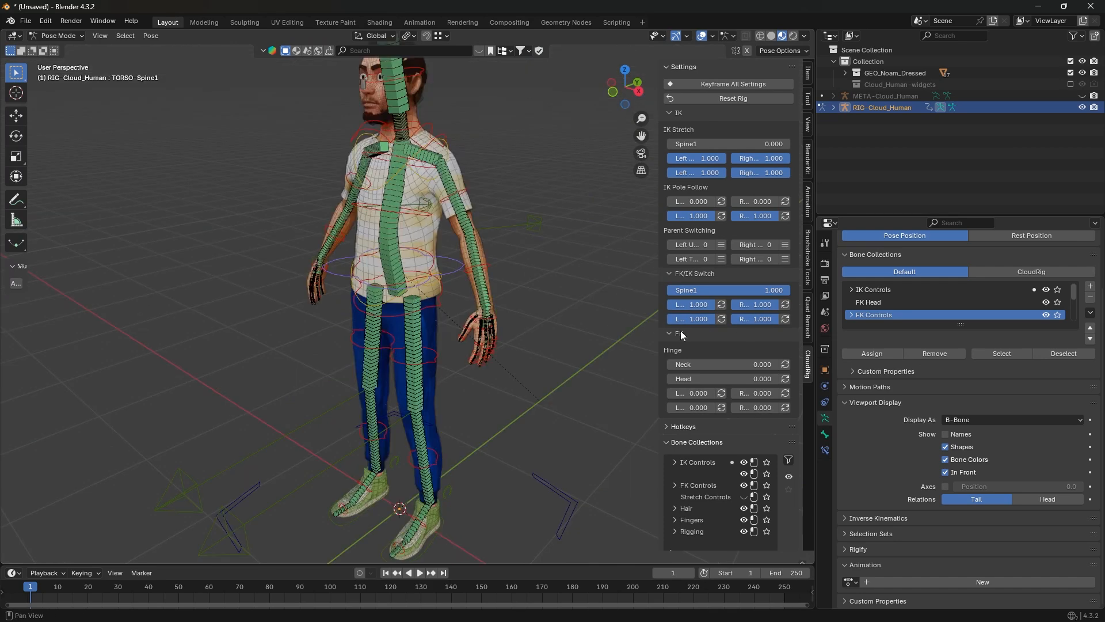
Step: Set the left and right legs' FK/IK Switch to 0.000 and test it with a cancelled move of the torso control
left_click_drag(699, 319, 666, 318)
key("g")
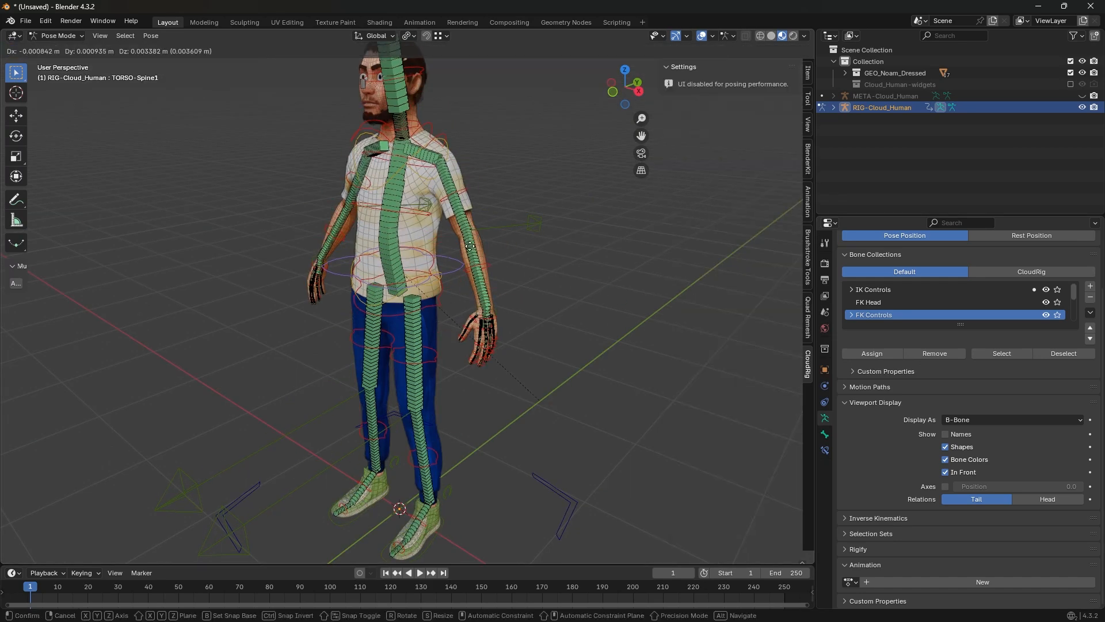
right_click(512, 329)
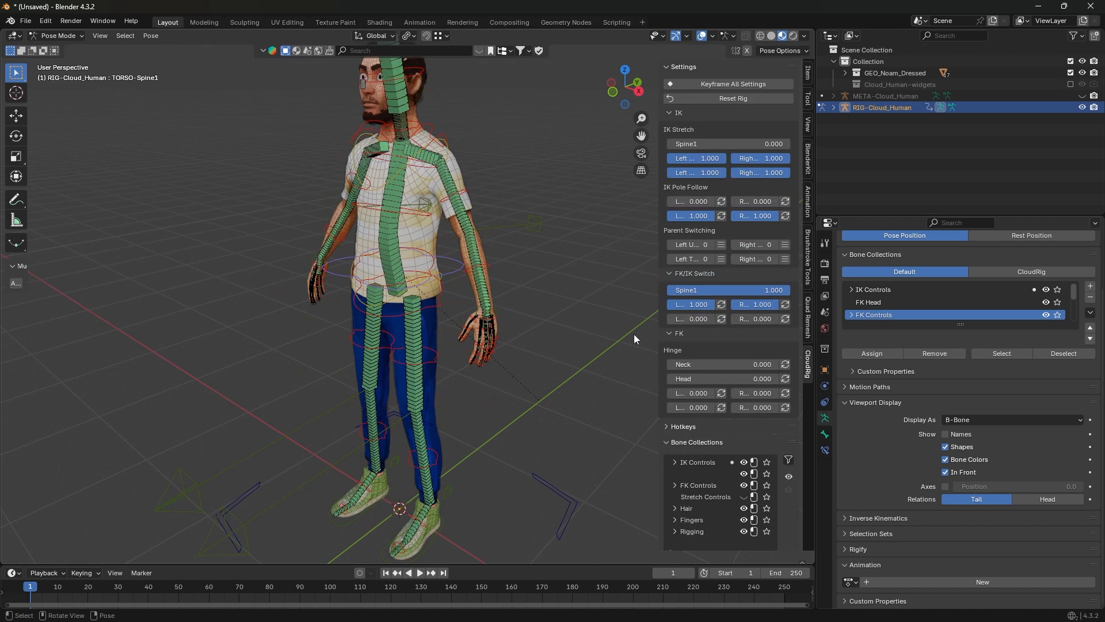
Step: Test rotating the chest control with the spine in IK mode, and cancel the rotation
middle_click_drag(440, 243, 501, 265)
scroll(500, 266, "up", 2)
left_click(399, 182)
middle_click_drag(347, 254, 319, 248)
key("r")
key("r")
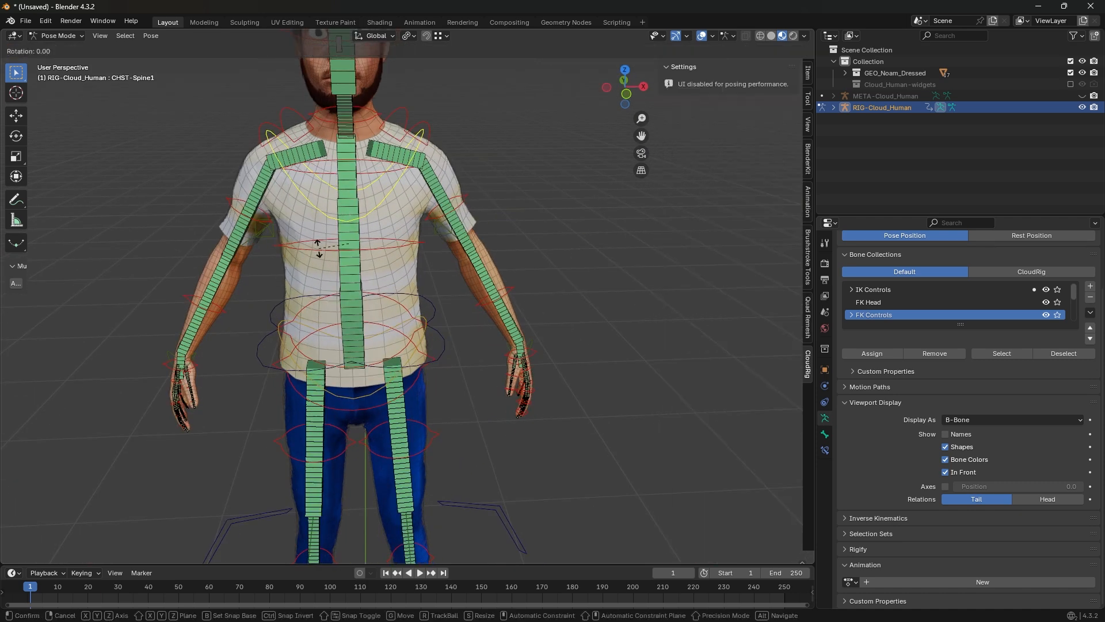
key("Escape")
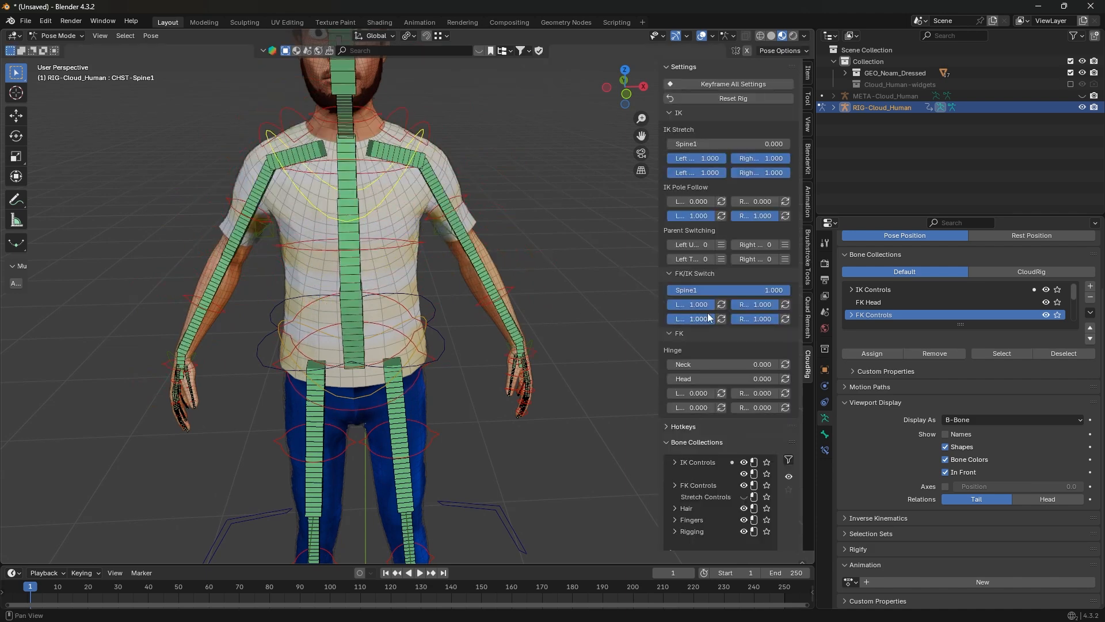
Step: Set Spine1's FK/IK Switch to 0.000 and test the upper and middle FK spine controls with cancelled rotations
left_click_drag(762, 289, 662, 290)
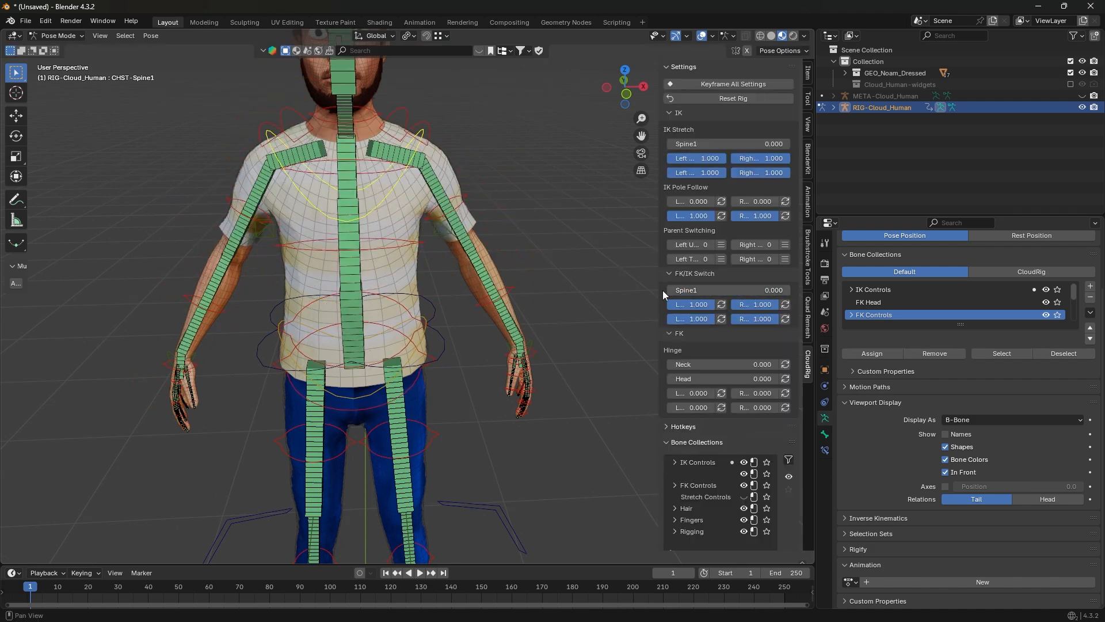
left_click(381, 171)
key("r")
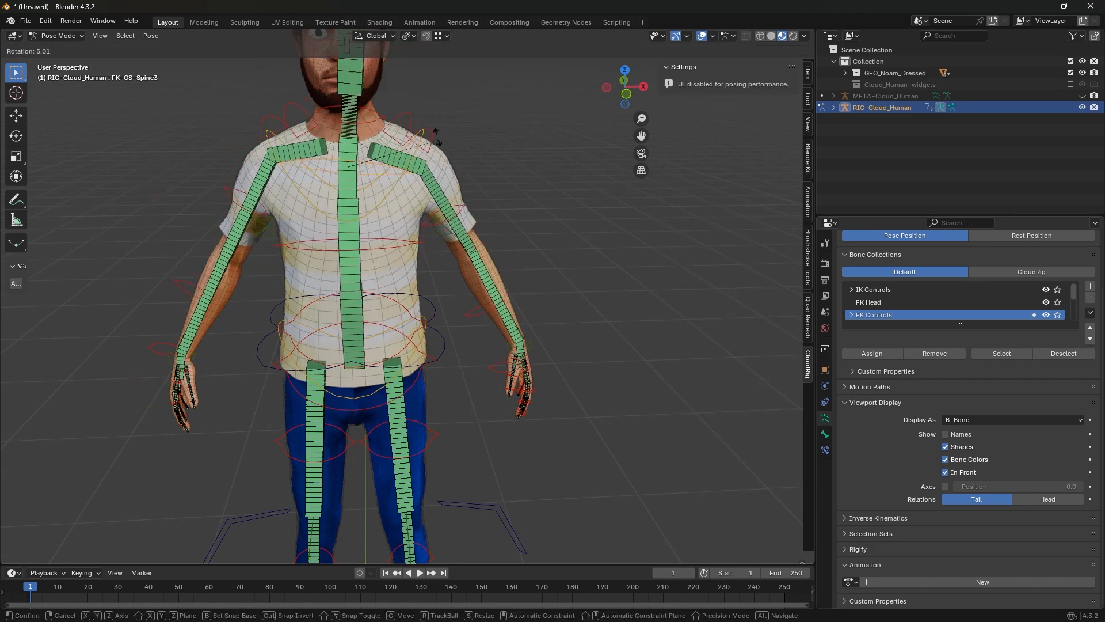
right_click(413, 202)
left_click(412, 243)
key("r")
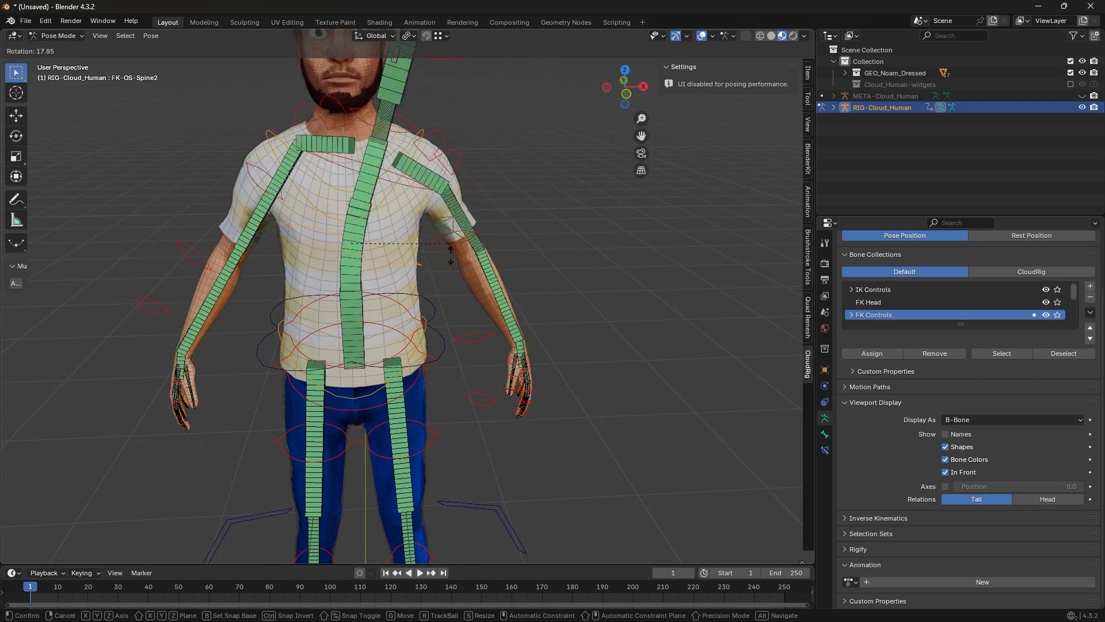
right_click(413, 314)
left_click(413, 314)
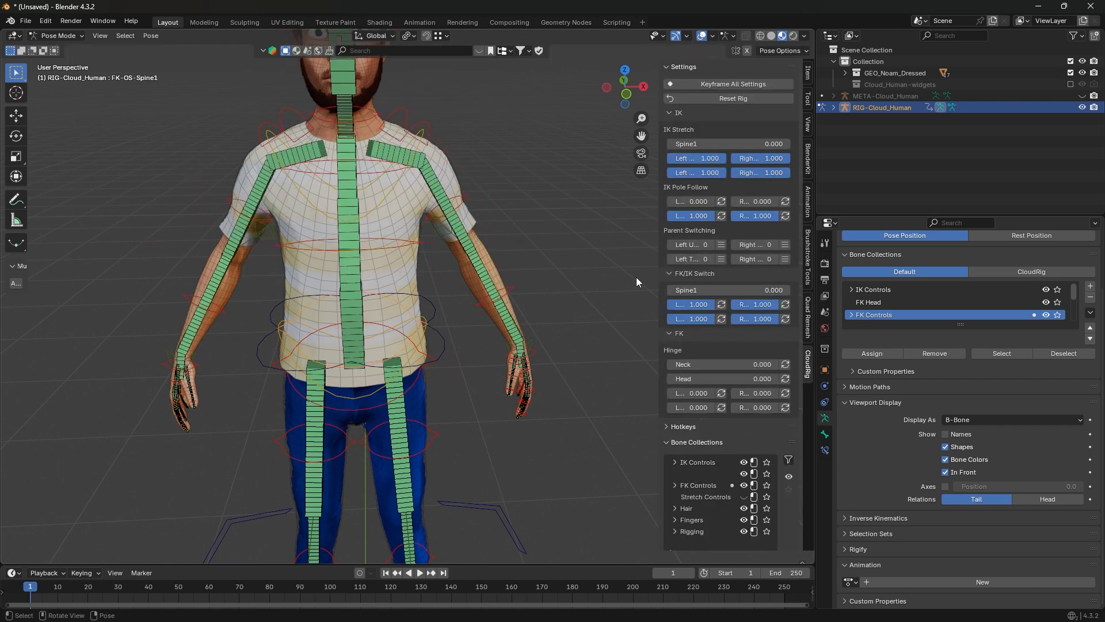
Step: Test how the neck and head follow the upper FK spine control by rotating it, and cancel the rotation
middle_click_drag(636, 277, 579, 262)
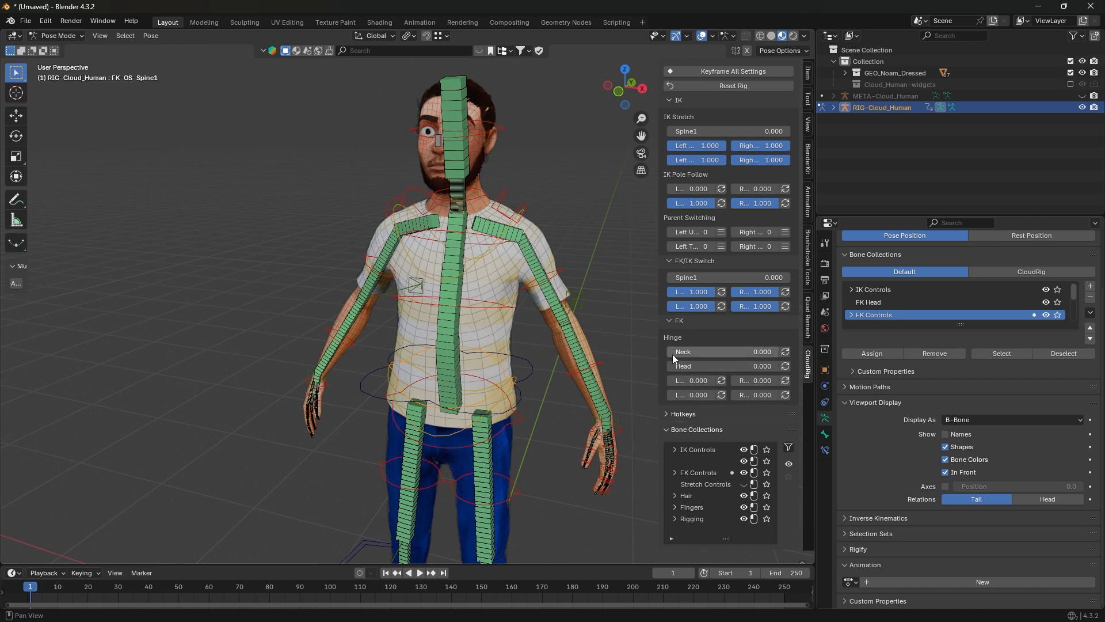
middle_click_drag(527, 215, 500, 350, "shift")
scroll(715, 344, "up", 1)
scroll(567, 333, "up", 5)
middle_click_drag(566, 333, 496, 309, "shift")
scroll(491, 217, "down", 3)
middle_click_drag(491, 218, 453, 237)
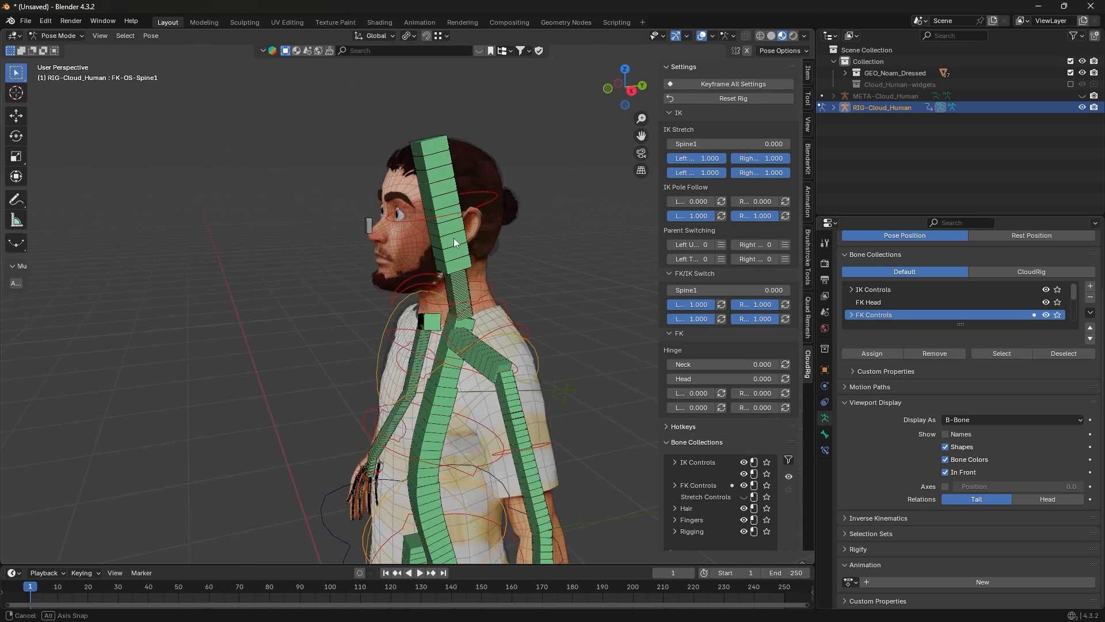
left_click(526, 332)
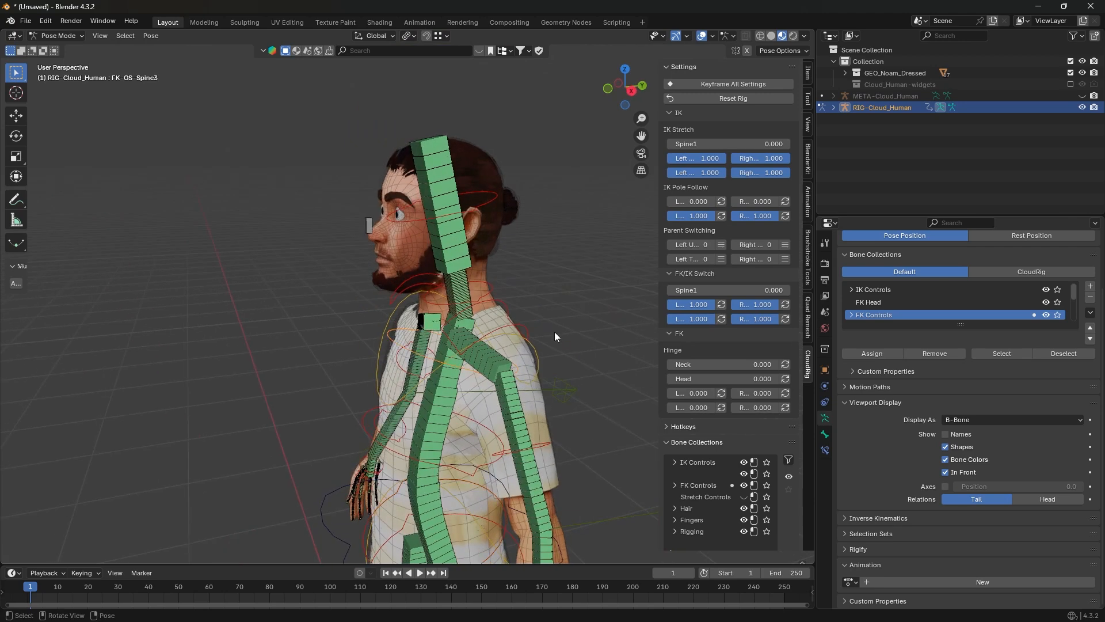
middle_click_drag(555, 332, 671, 345)
middle_click_drag(466, 357, 541, 349)
key("n")
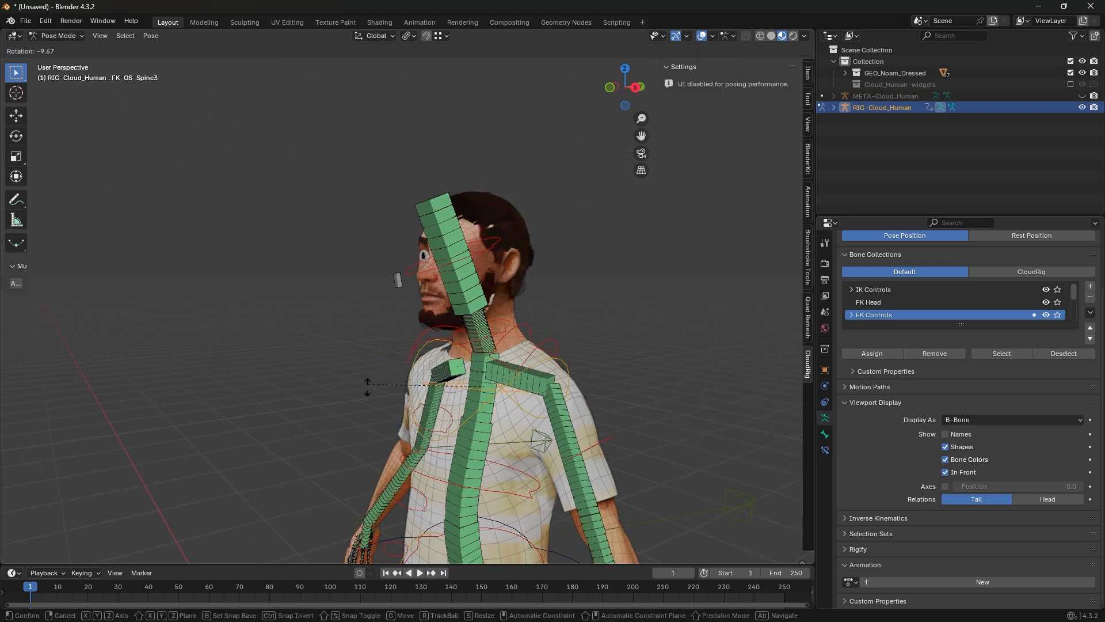
key("n")
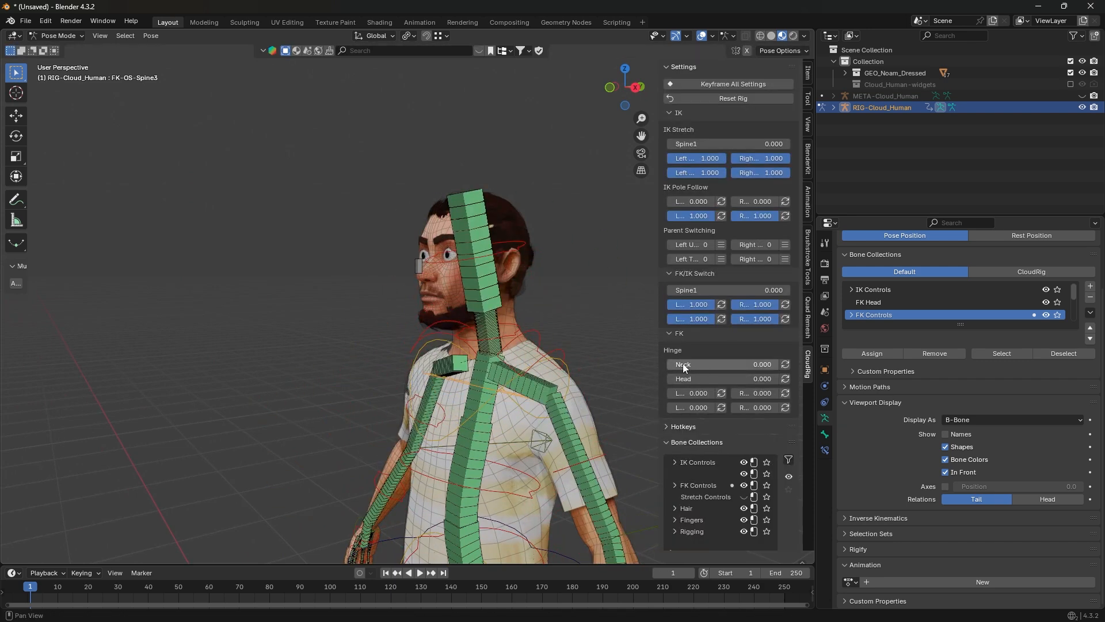
Step: Set the Neck and Head Hinge values to 1.000 and test them with cancelled rotations of the FK spine controls
left_click_drag(683, 363, 786, 364)
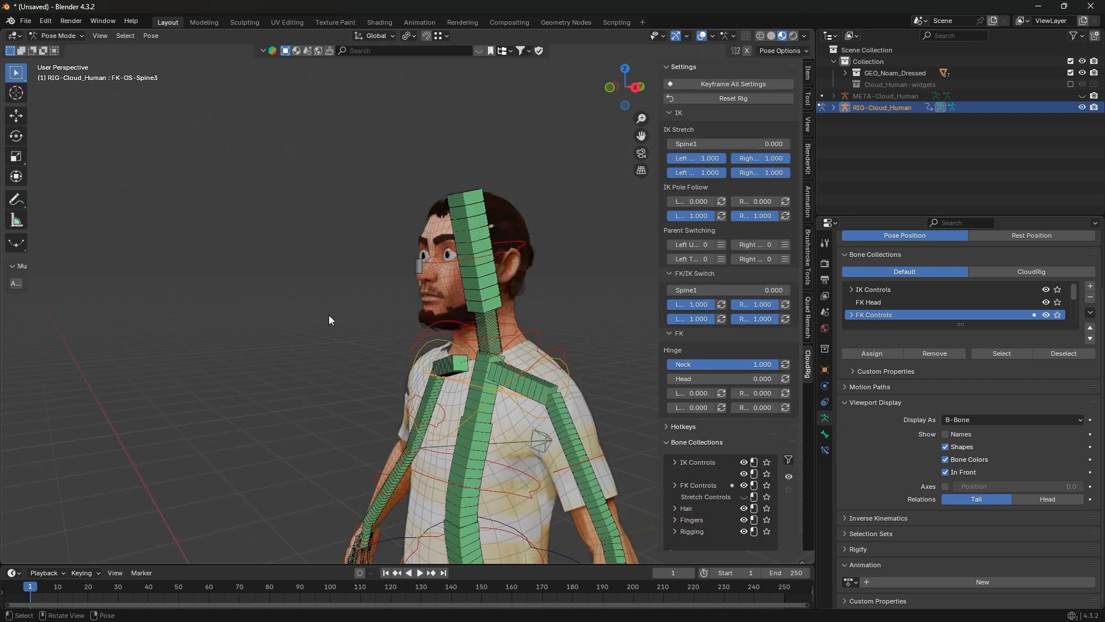
key("r")
right_click(283, 323)
scroll(368, 345, "down", 2)
left_click(499, 419)
key("r")
right_click(483, 353)
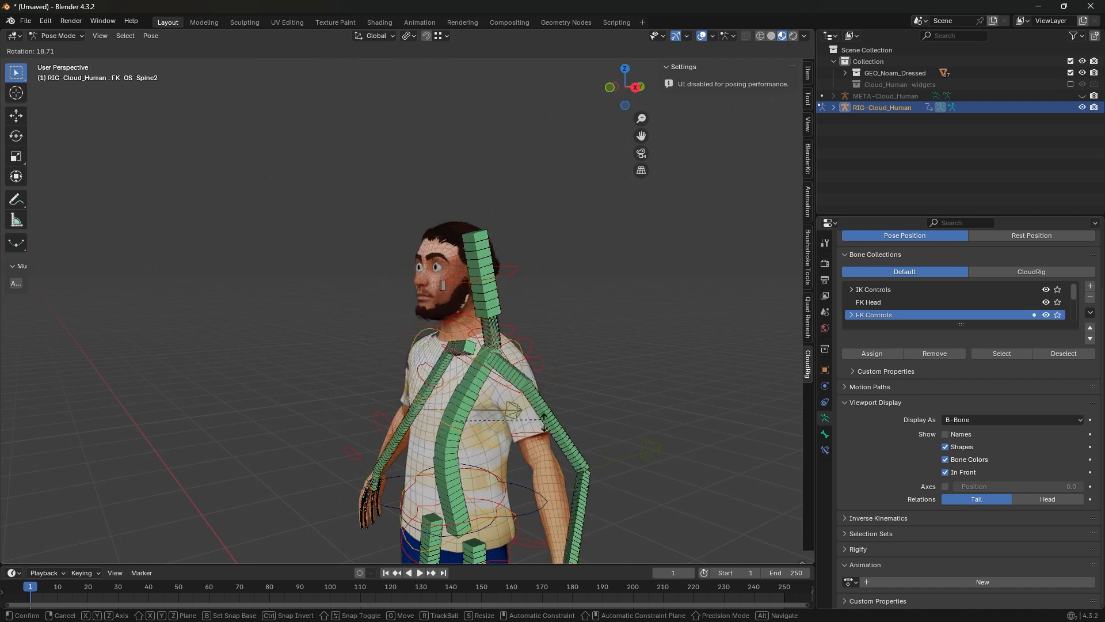
left_click(526, 381)
key("r")
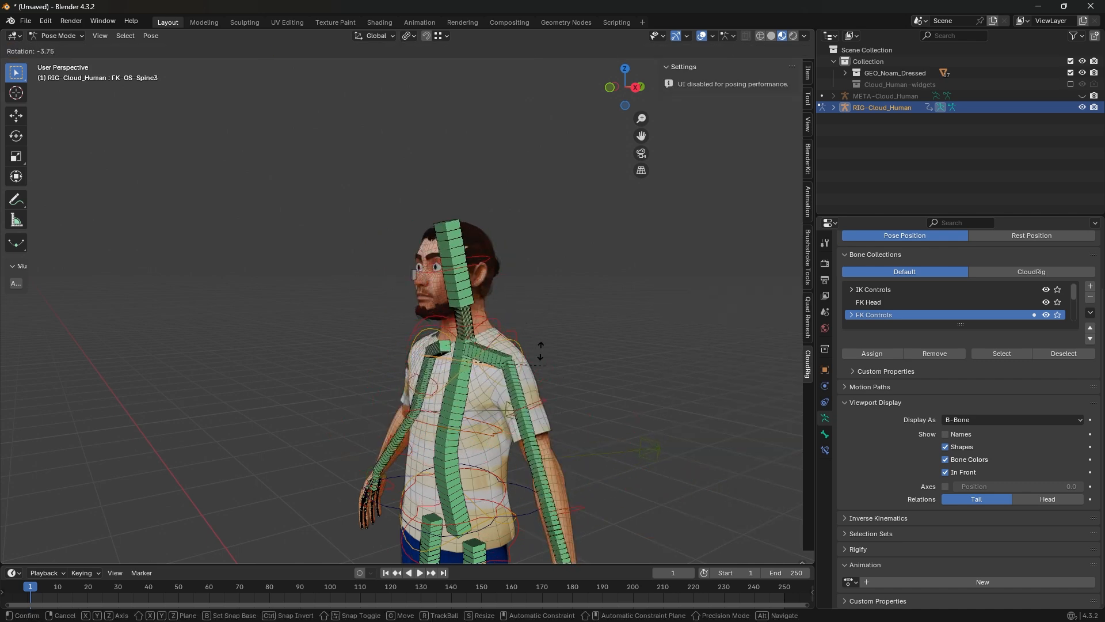
left_click(538, 429)
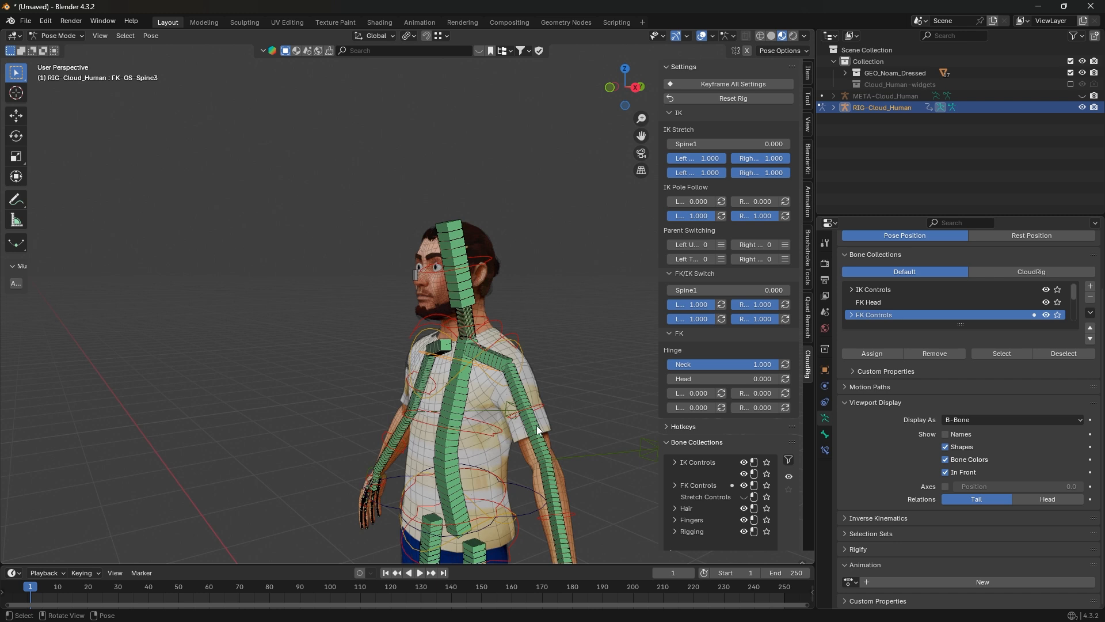
left_click_drag(743, 379, 774, 380)
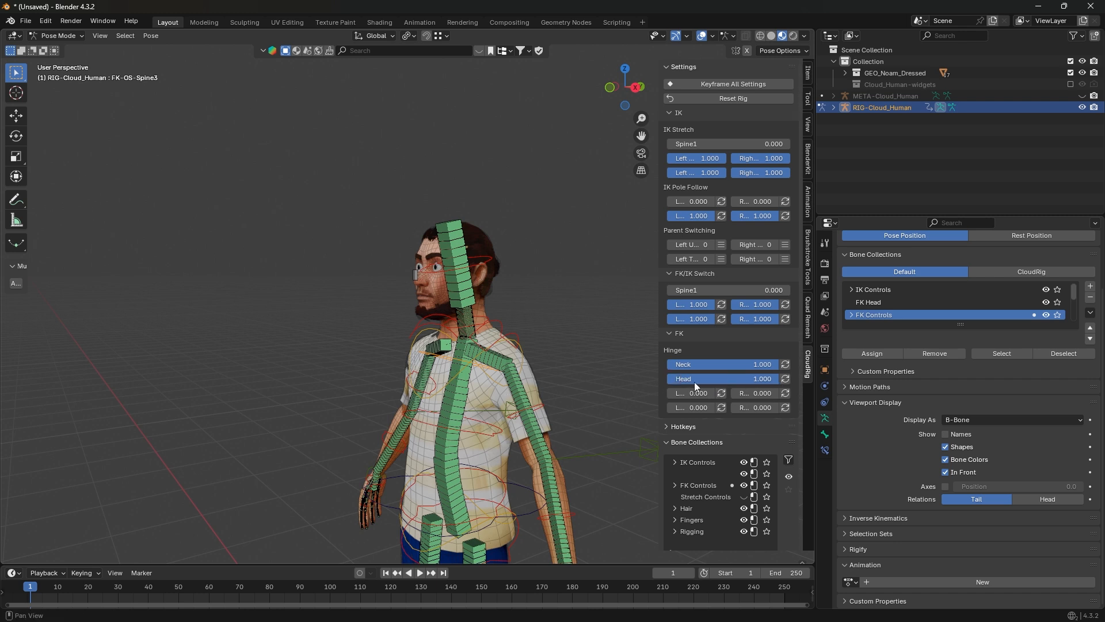
key("r")
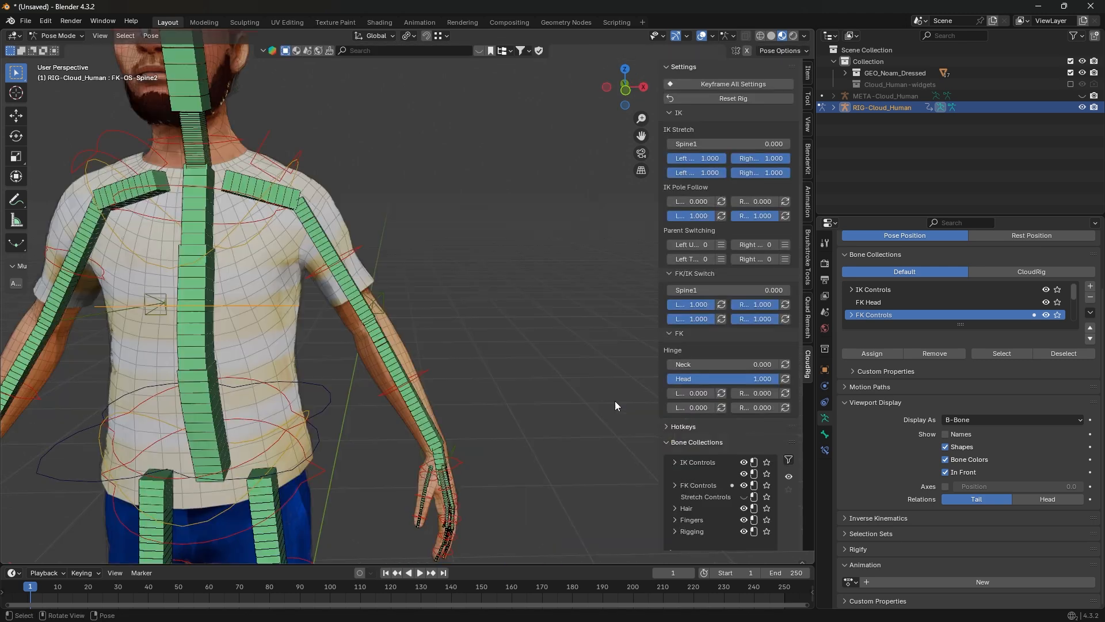
Step: Set the left upper arm's Hinge to 1.000 and test the FK arms with a cancelled rotation of the middle spine control
left_click_drag(674, 393, 766, 395)
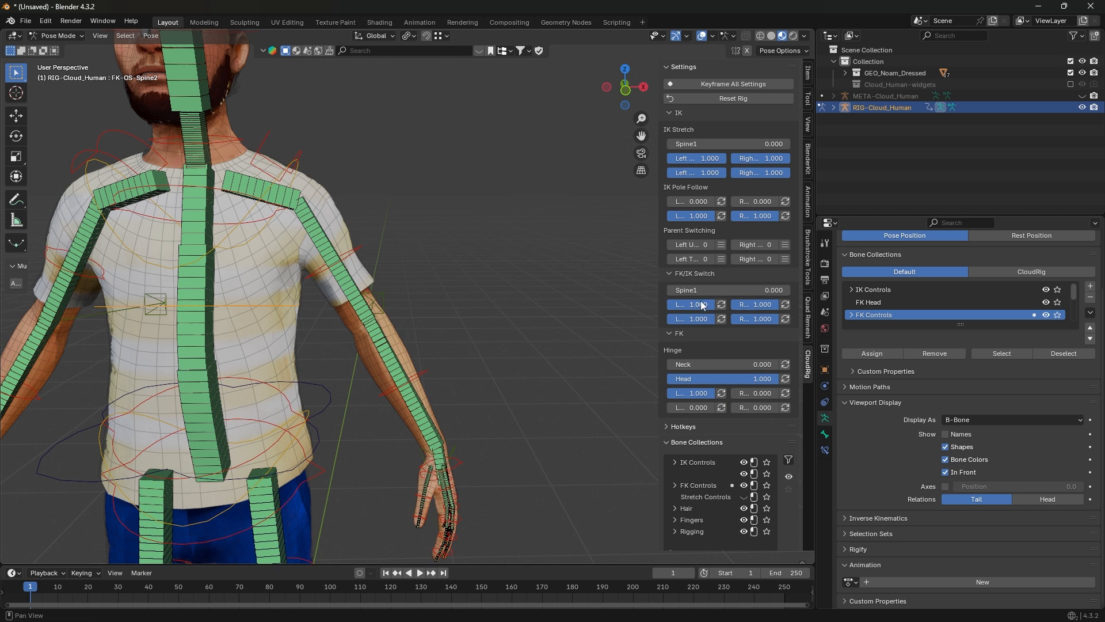
key("r")
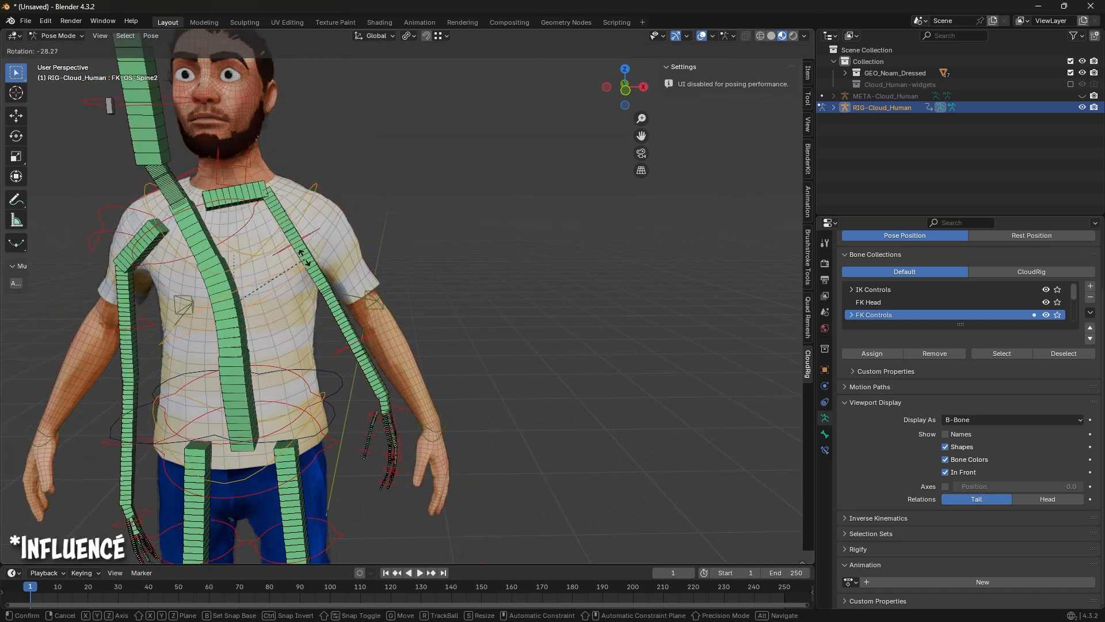
key("Escape")
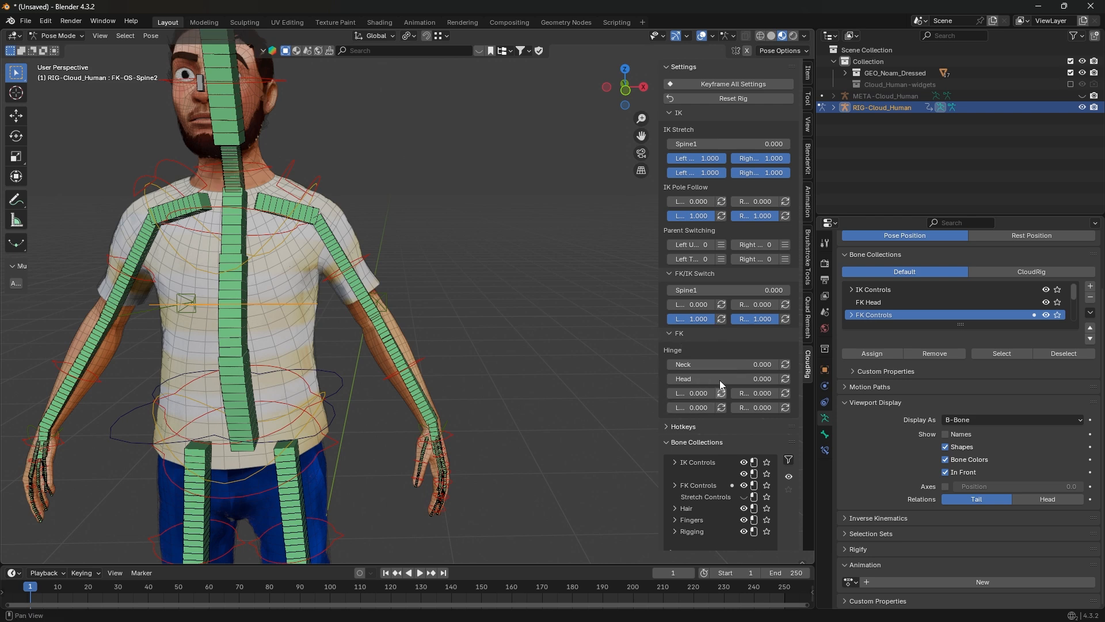
Step: Expand CloudRig's Hotkeys section and widen the sidebar to read the full shortcut names
left_click(683, 429)
left_click(682, 428)
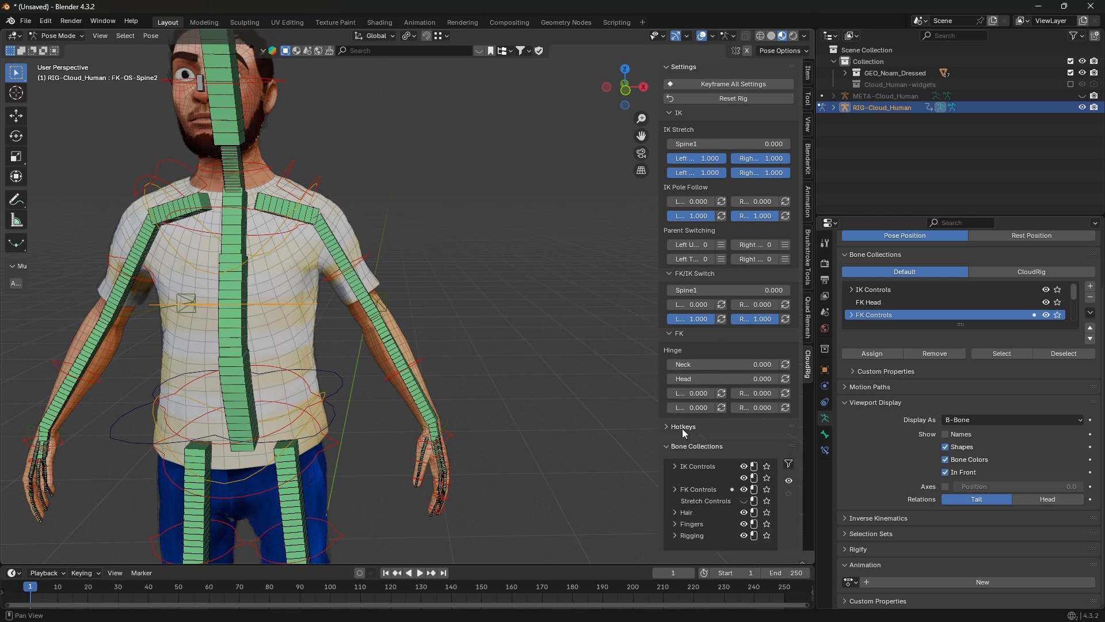
left_click(692, 425)
middle_click_drag(695, 432, 717, 168)
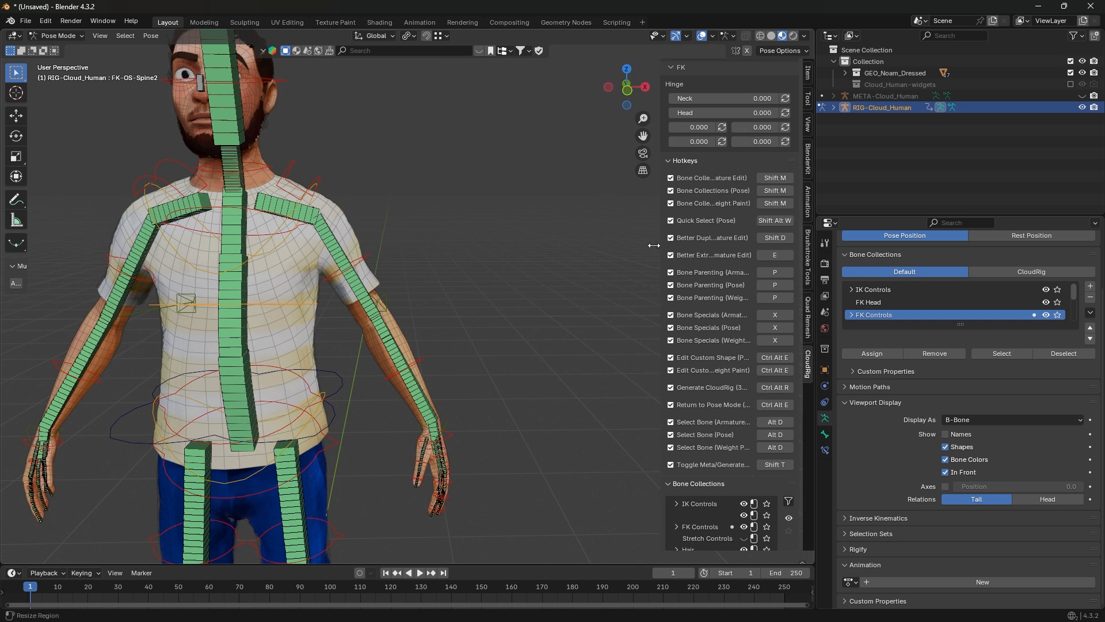
left_click_drag(659, 248, 522, 247)
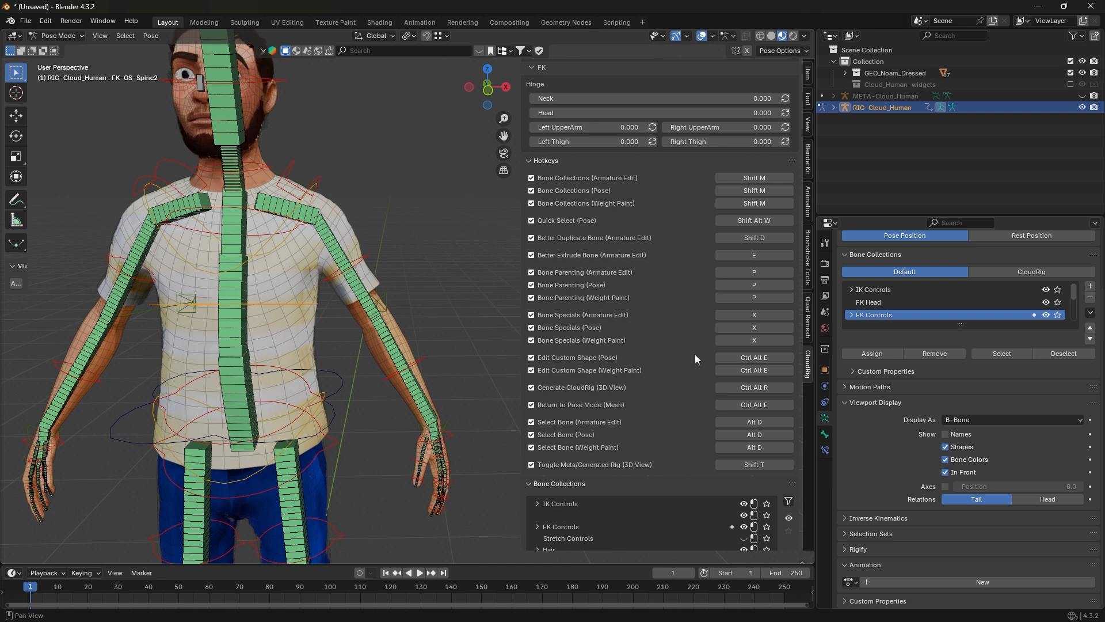
scroll(594, 511, "down", 2)
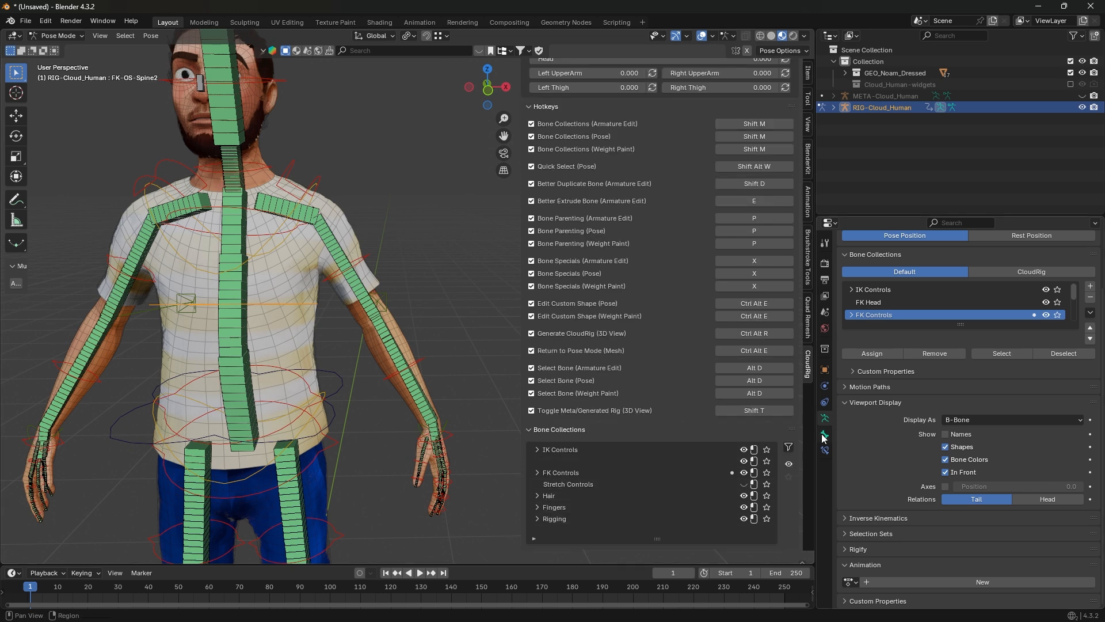
Step: Enlarge the armature's Bone Collections list to compare all its collections with those in the CloudRig sidebar
scroll(931, 427, "up", 3)
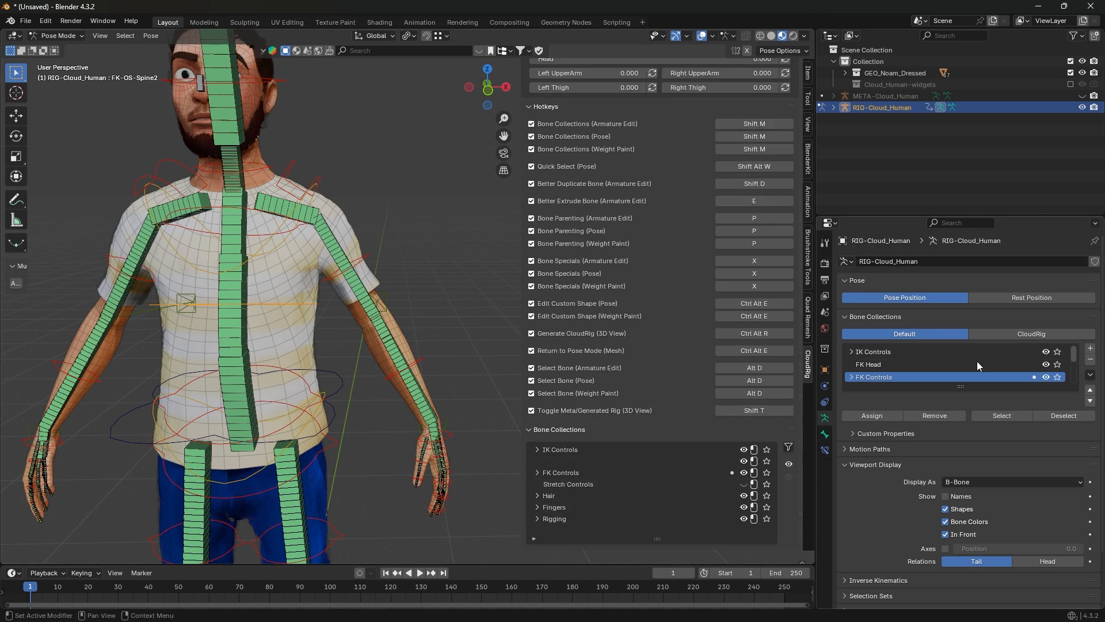
left_click_drag(978, 387, 907, 496)
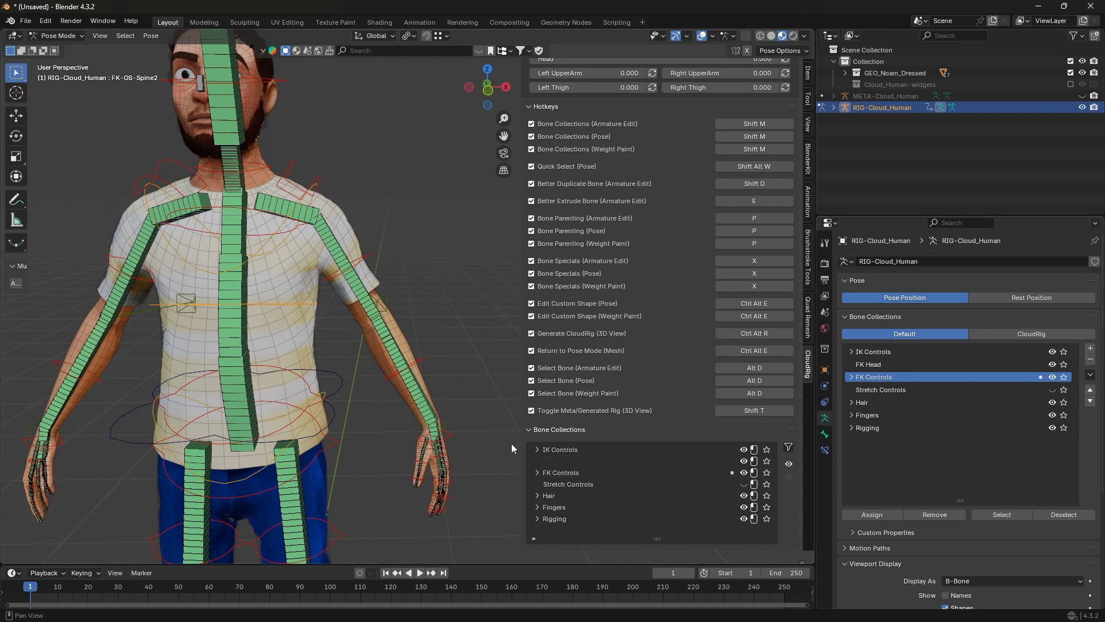
left_click_drag(960, 499, 960, 436)
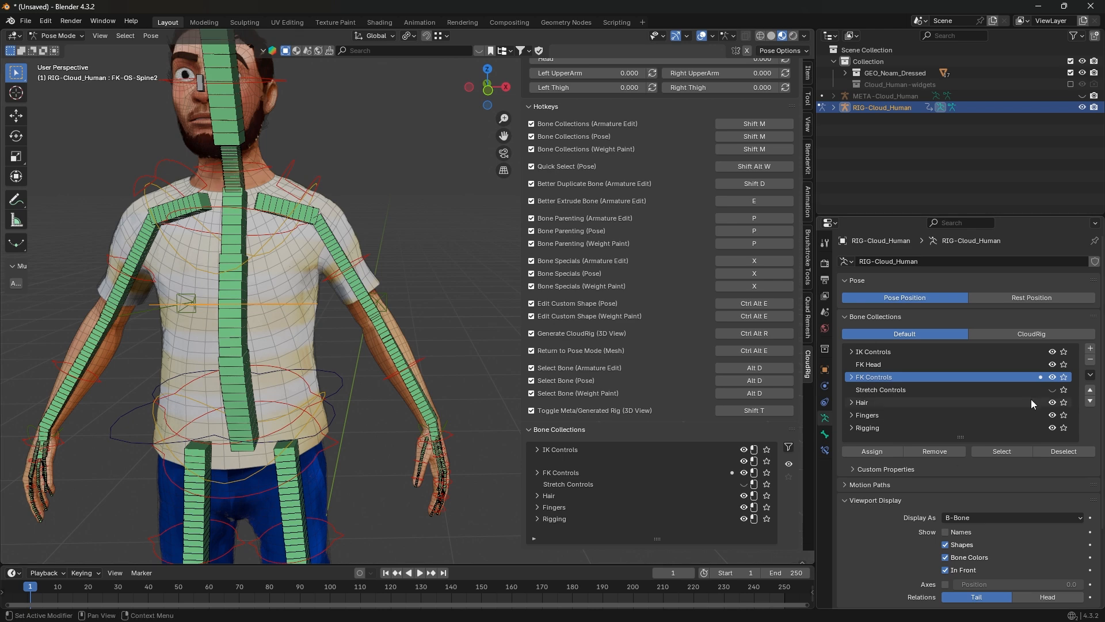
Step: Collapse the Hotkeys section and hide the FK Controls and Rigging bone collections
scroll(667, 416, "up", 5)
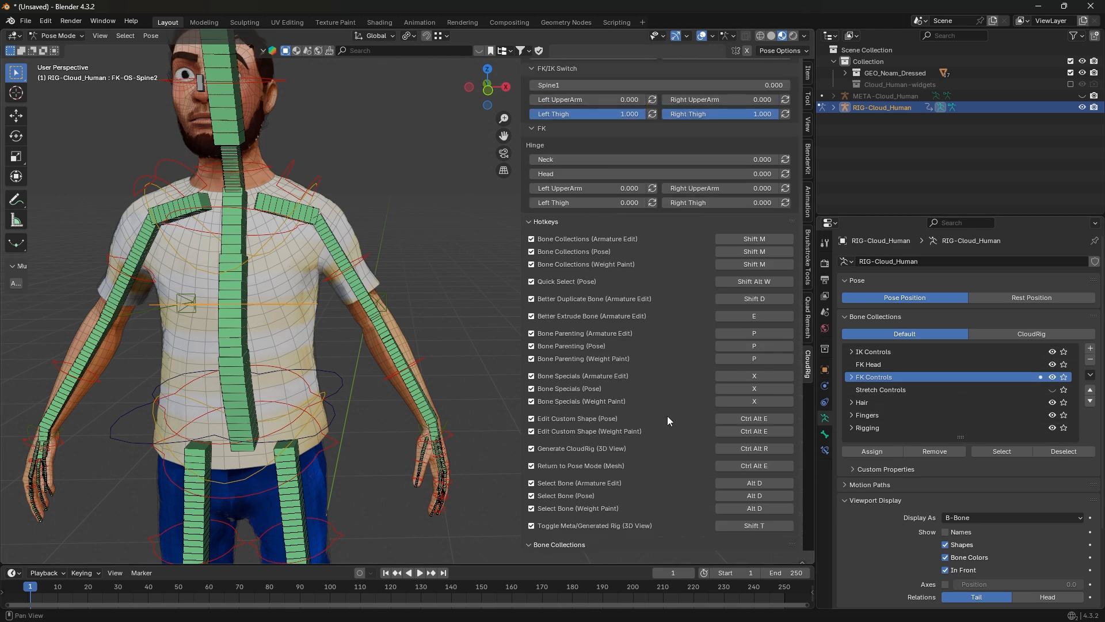
scroll(667, 415, "up", 6)
left_click(538, 427)
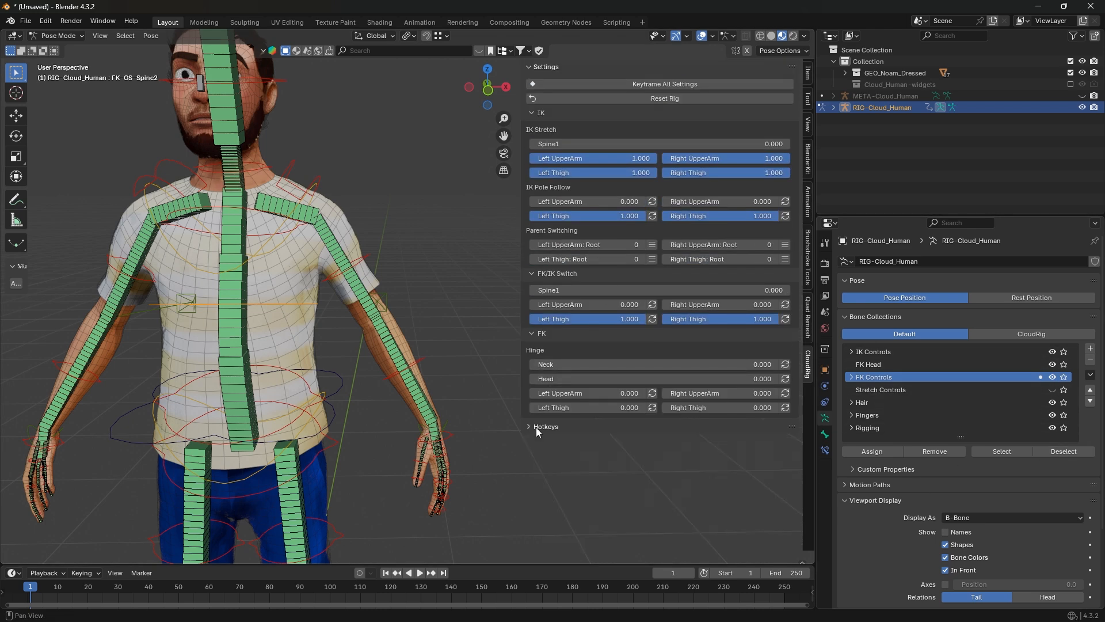
scroll(564, 450, "down", 1)
left_click(743, 472)
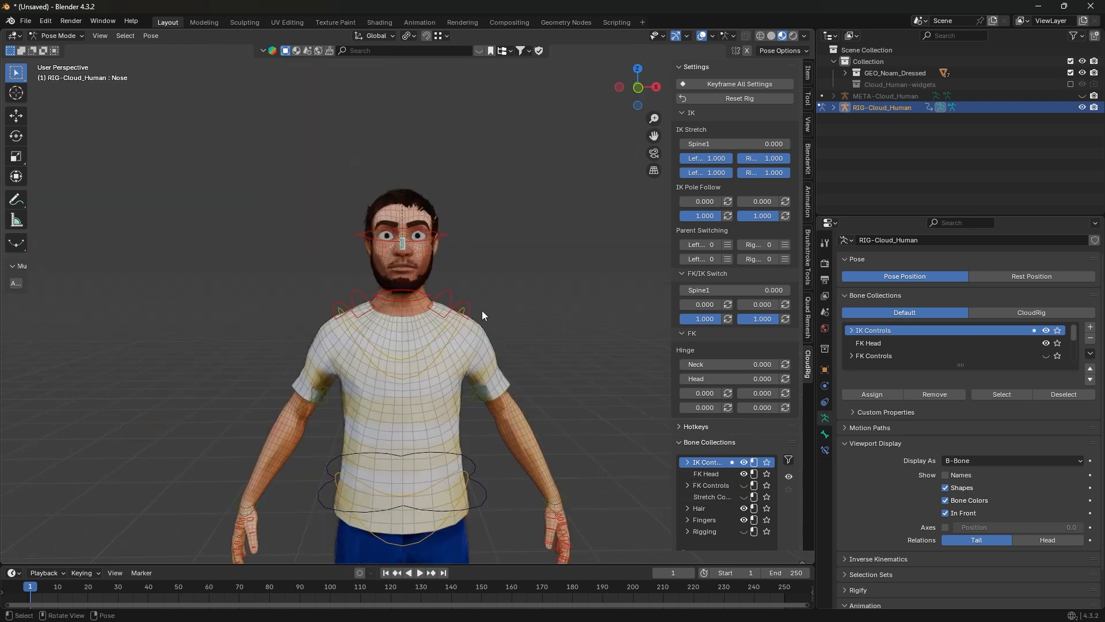
Step: Zoom in on the Nose bone and open its bone properties at the Custom Shape settings
mouse_move(496, 254)
middle_mouse_down()
mouse_move(461, 258)
mouse_move(481, 250)
middle_mouse_up()
scroll(377, 251, "up", 5)
middle_click_drag(376, 246, 381, 296)
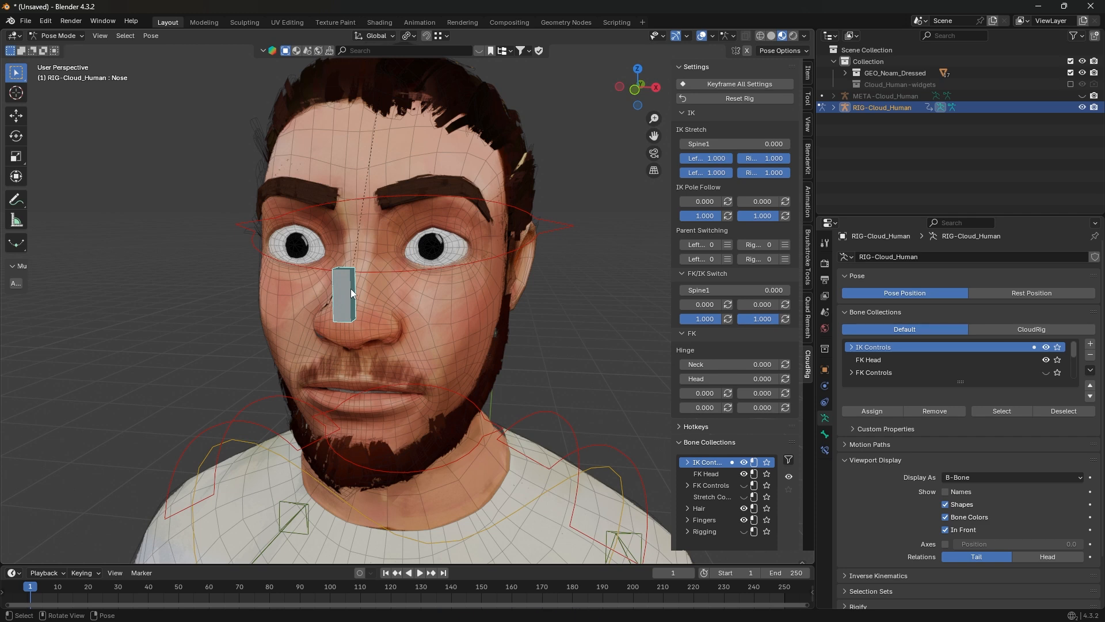
left_click_drag(817, 474, 830, 474)
left_click(832, 433)
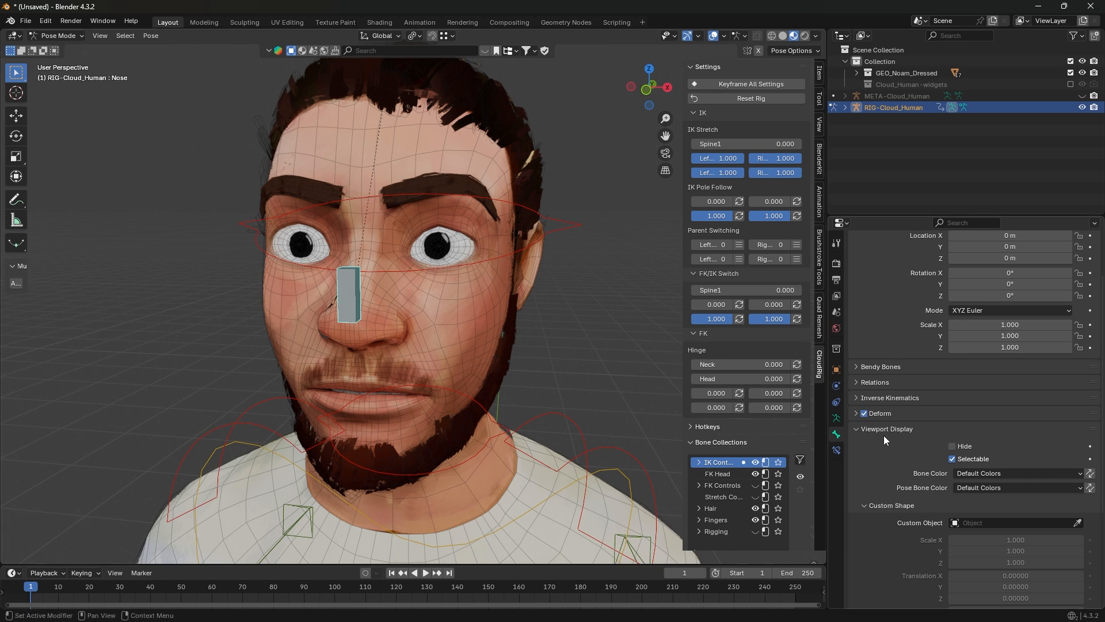
scroll(875, 426, "down", 4)
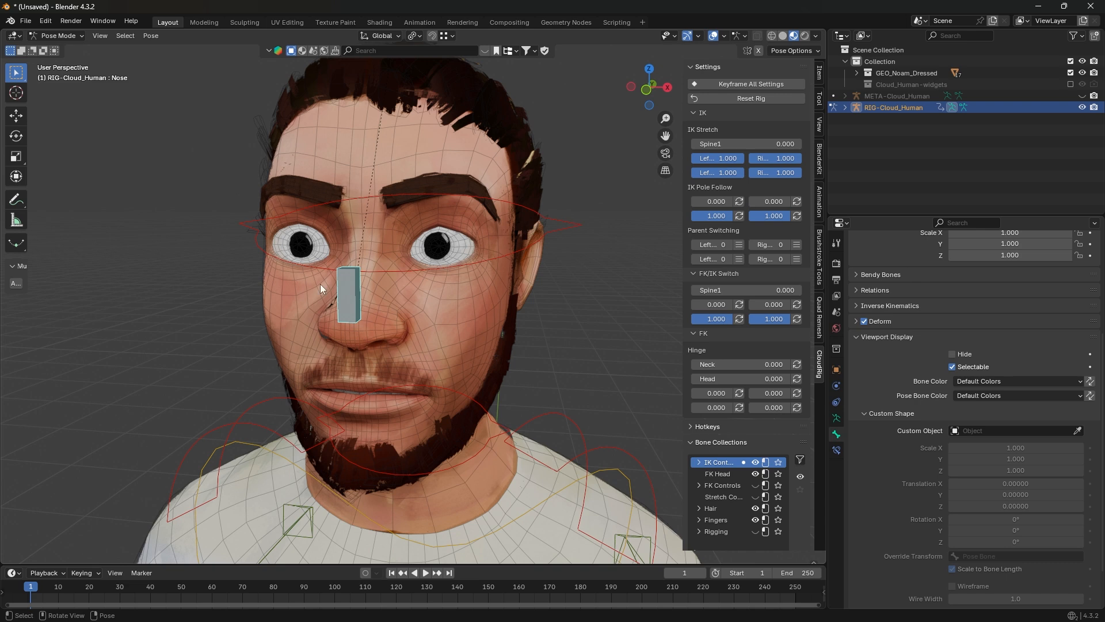
Step: Enable the Cloud_Human-widgets collection and assign WGT-Sphere as the Nose bone's custom object
middle_click_drag(417, 280, 427, 288)
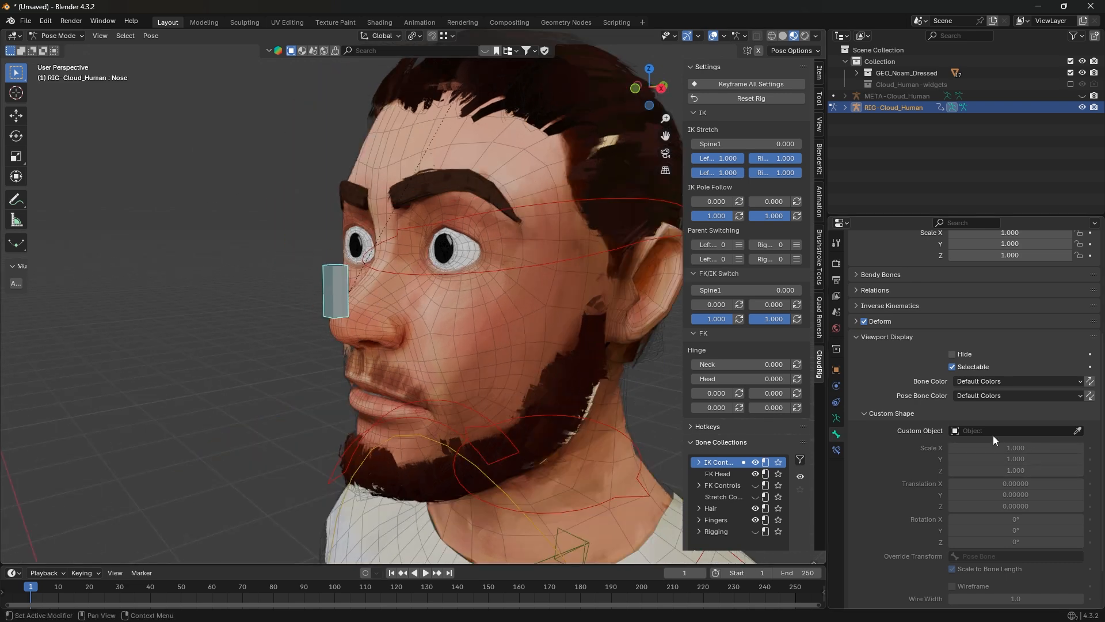
left_click(1069, 84)
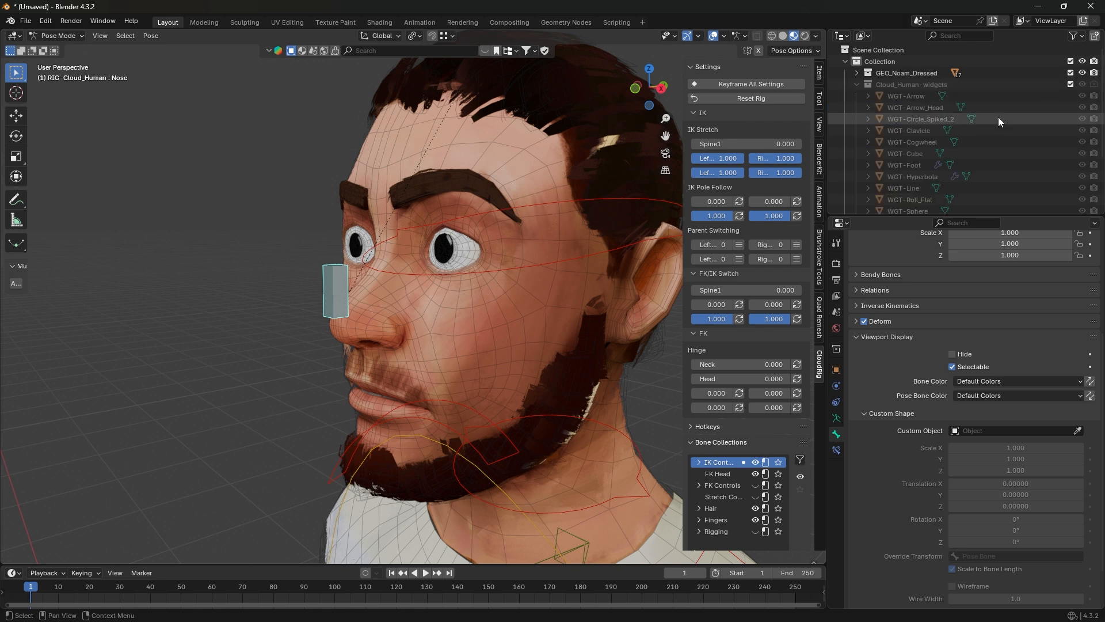
scroll(915, 105, "down", 4)
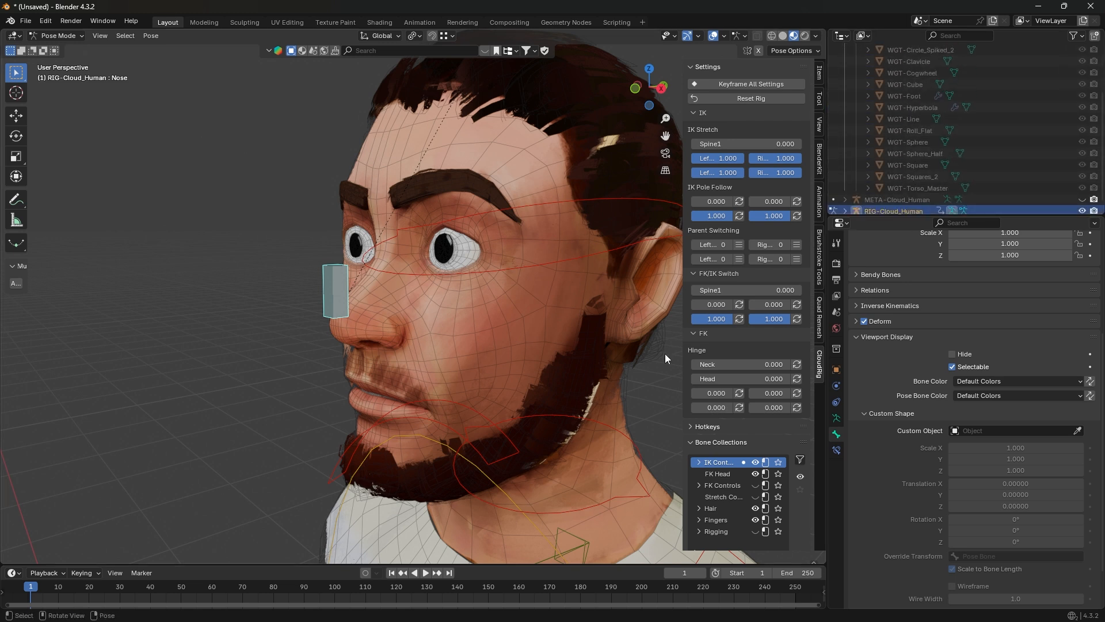
left_click(1078, 430)
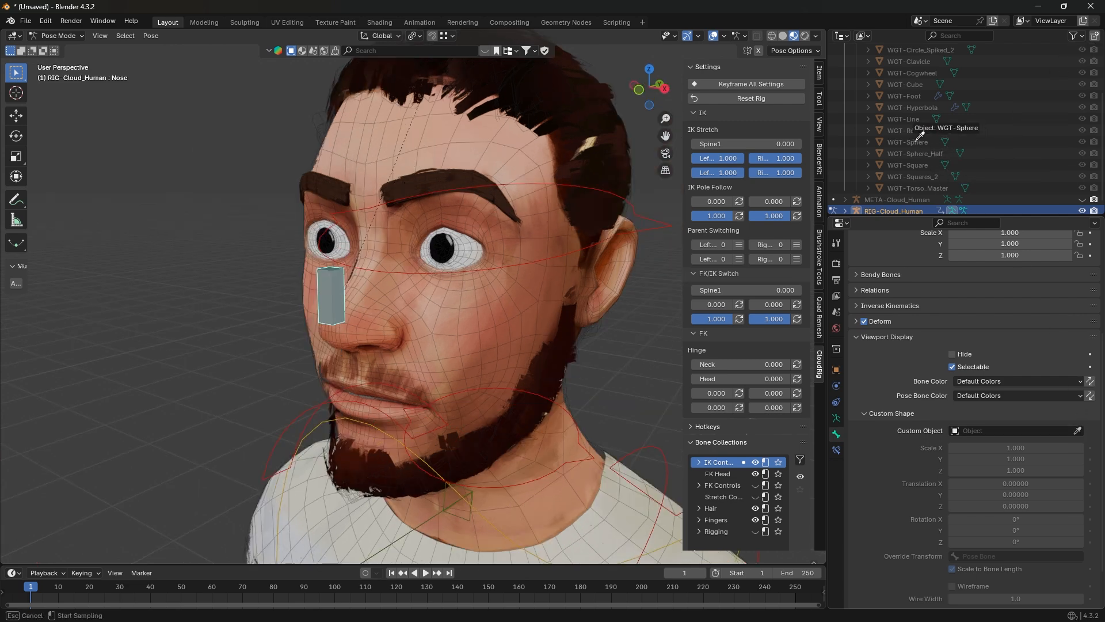
left_click(919, 142)
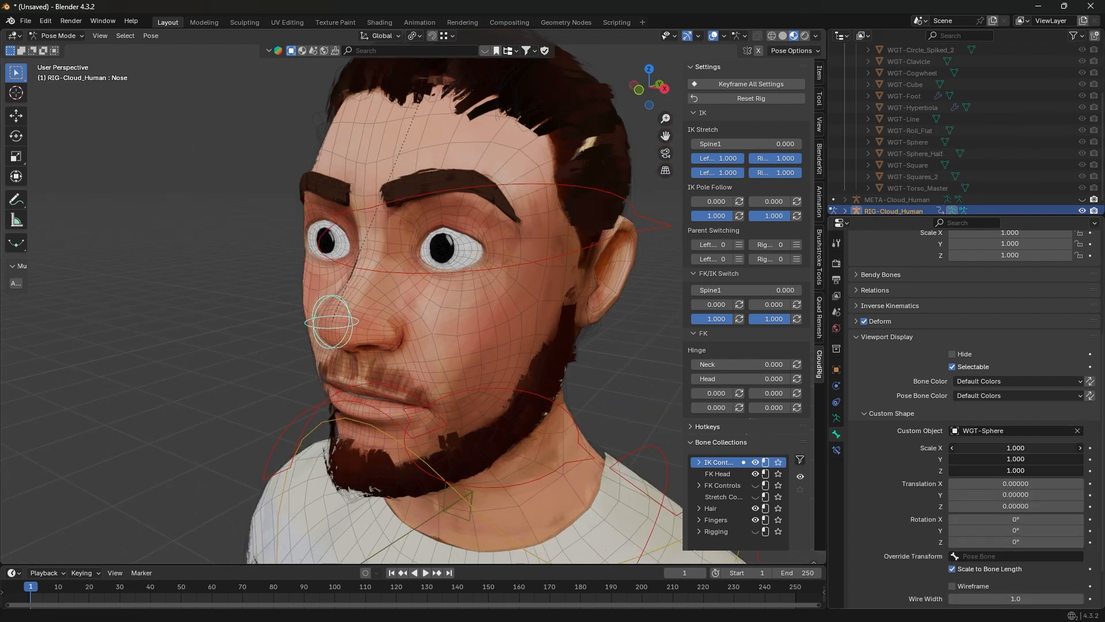
Step: Scale the Nose bone's custom shape to 0.460 on X, Y and Z
left_click_drag(1015, 470, 984, 470)
middle_click_drag(288, 343, 454, 273)
scroll(432, 357, "up", 3)
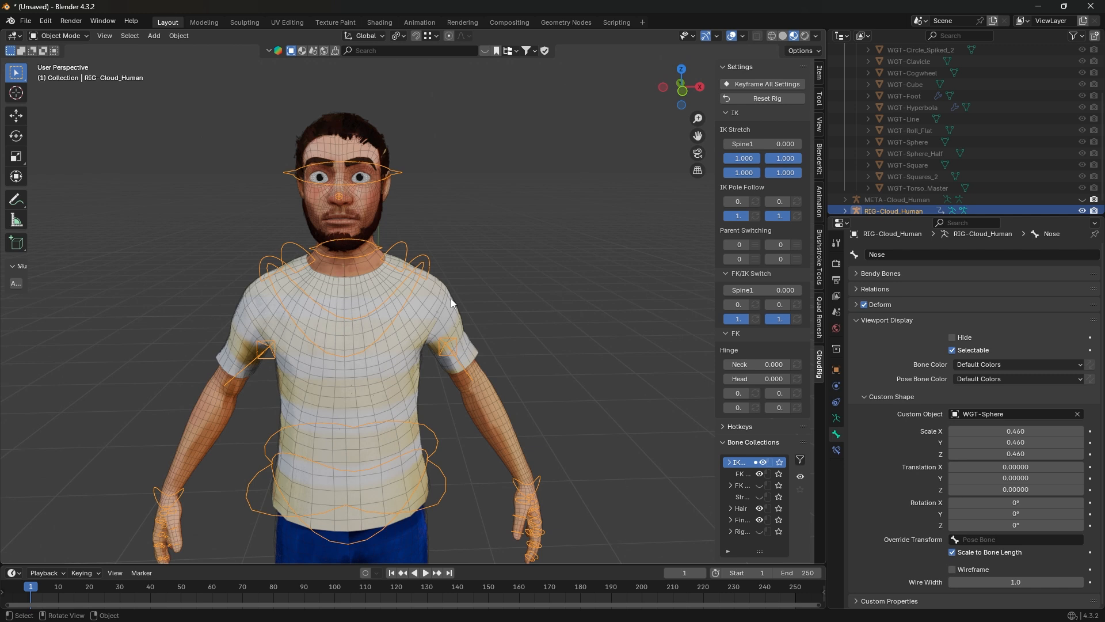
Step: Select all the character's meshes together with RIG-Cloud_Human and parent them to the rig with automatic weights
left_click(447, 231)
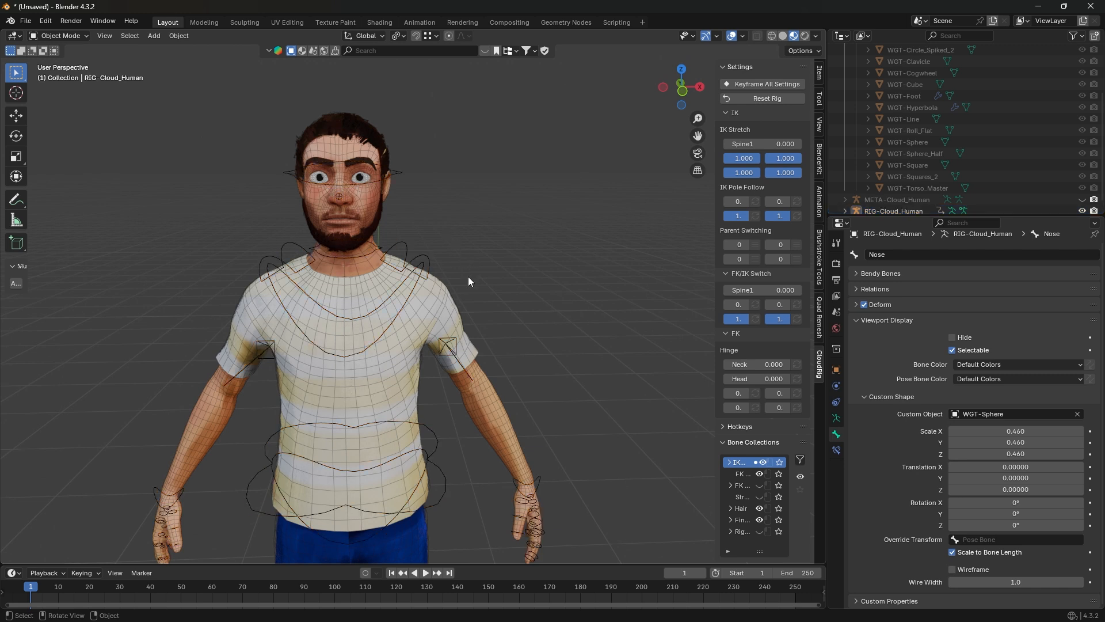
key("a")
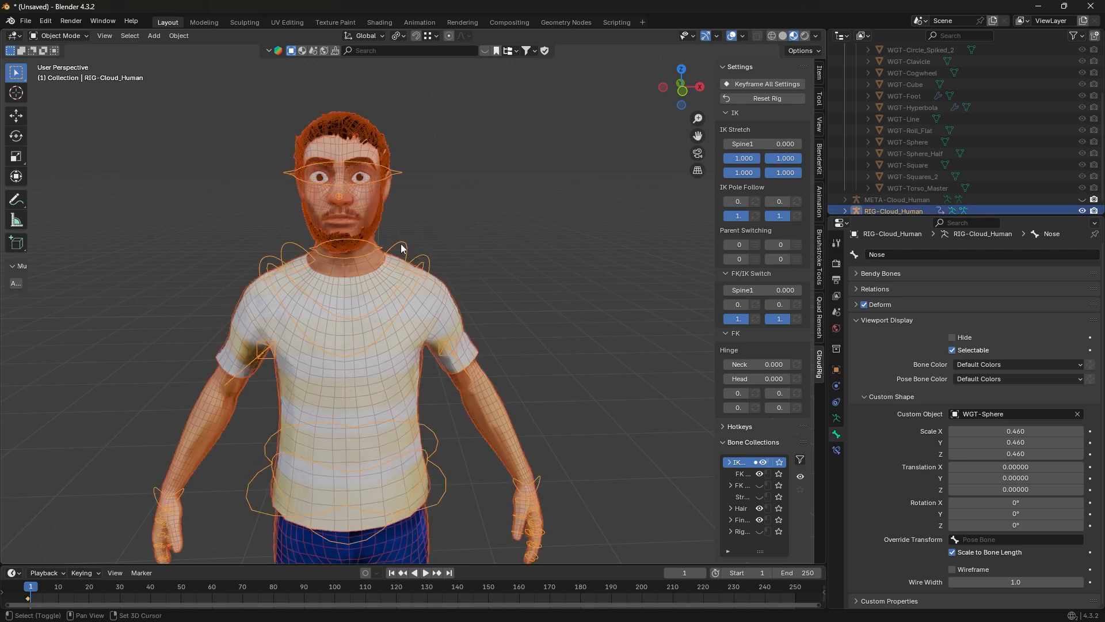
key("alt+a")
key("a")
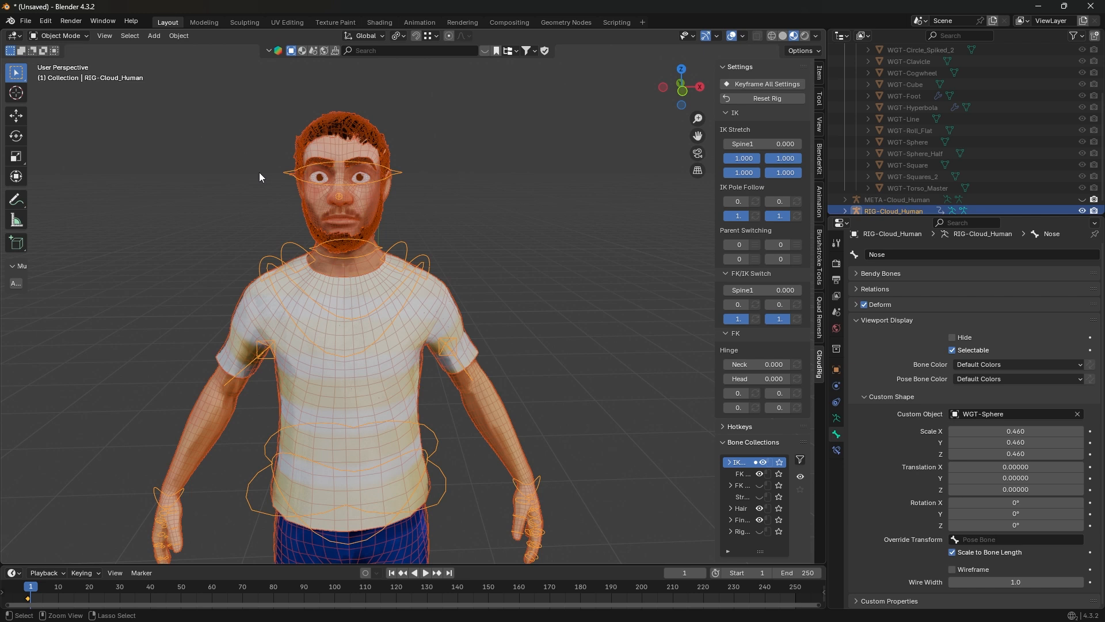
key("ctrl+p")
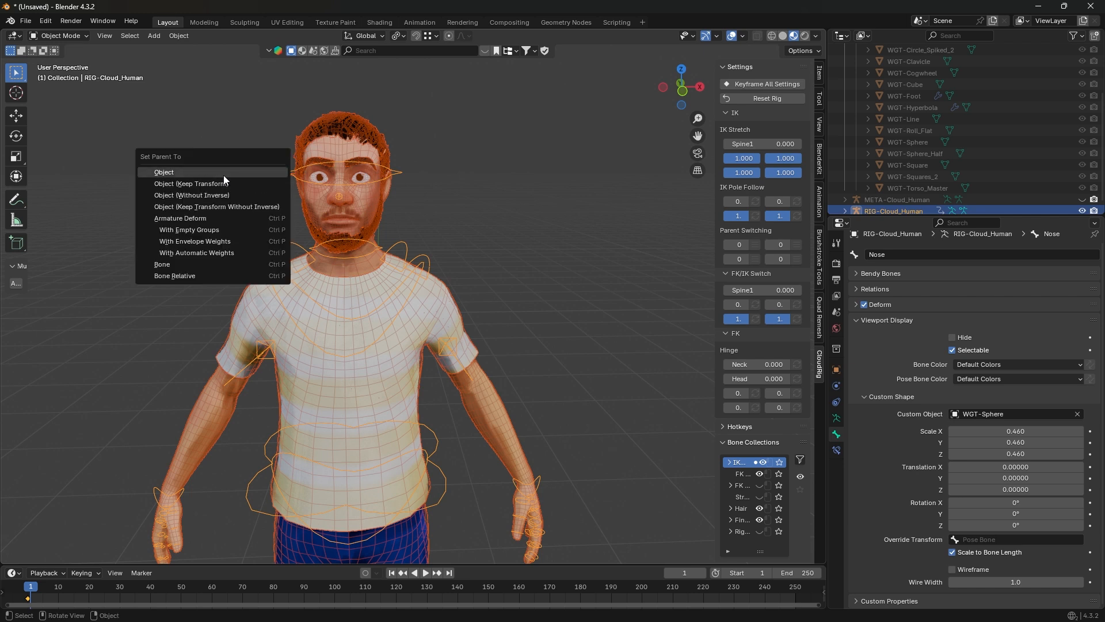
left_click(202, 252)
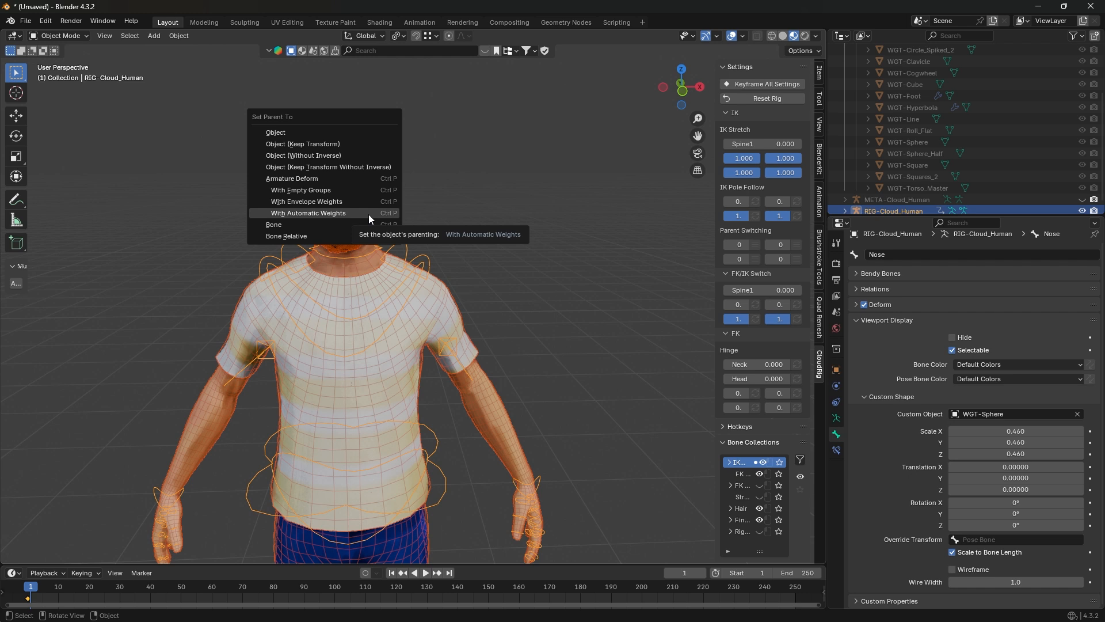
left_click(368, 214)
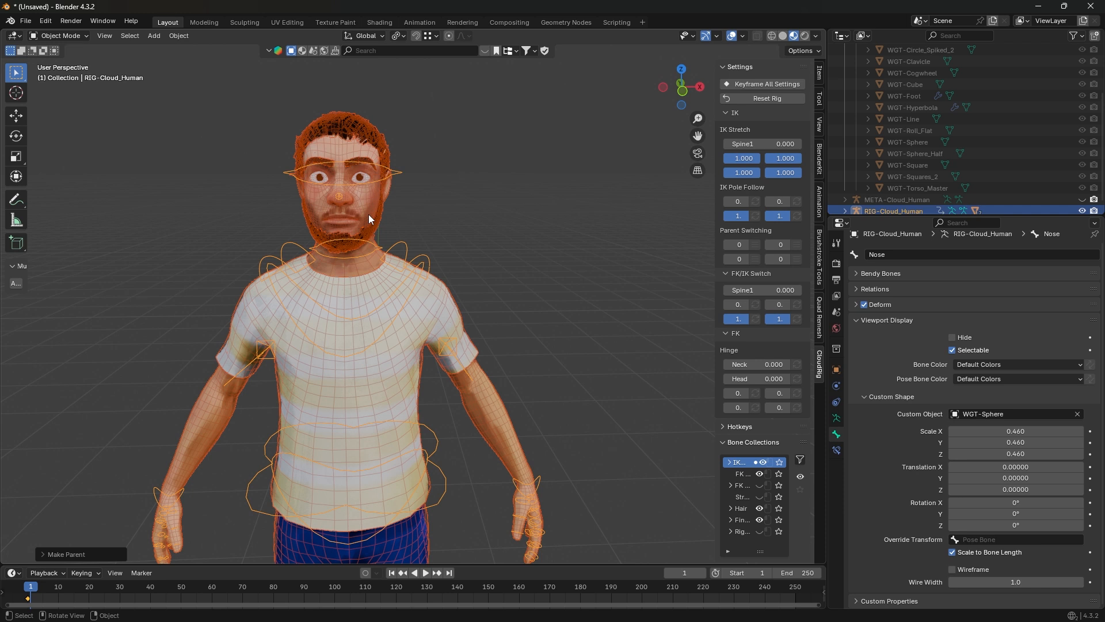
key("ctrl+p")
left_click(368, 213)
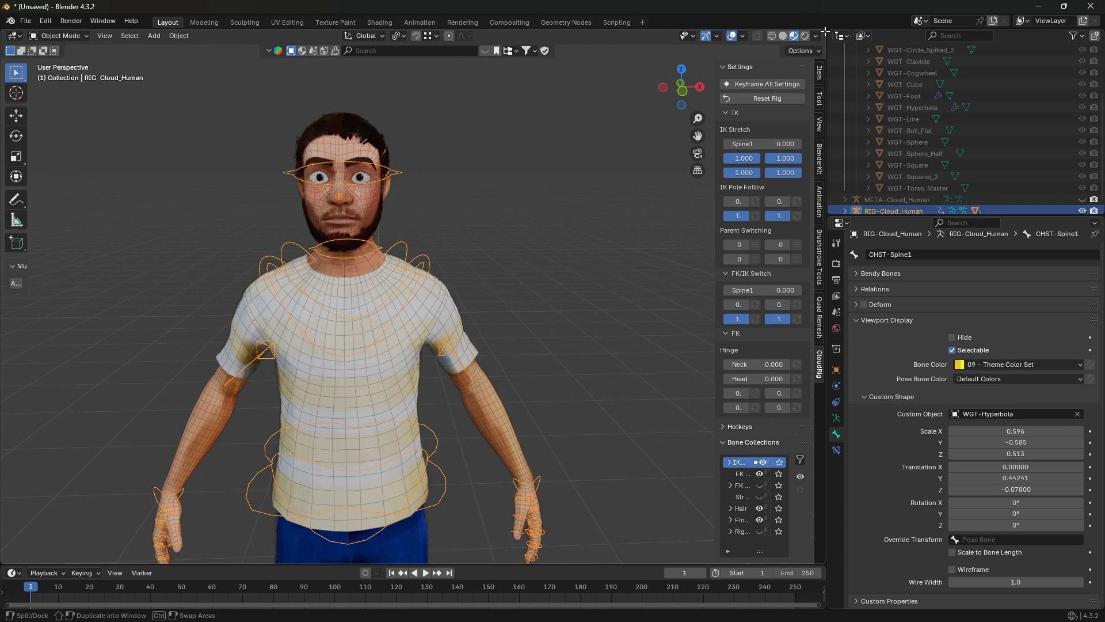
Step: Split the 3D viewport, switch the new area to an Info editor and enlarge it to read the log
left_click_drag(825, 30, 582, 36)
left_click(595, 35)
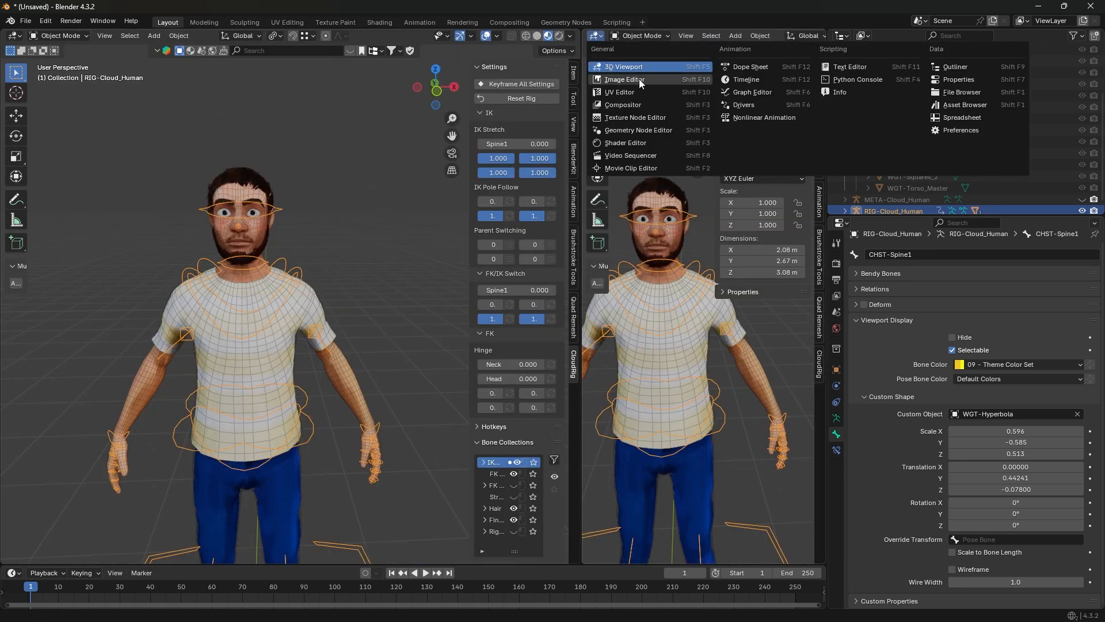
left_click(859, 90)
left_click_drag(582, 282, 426, 288)
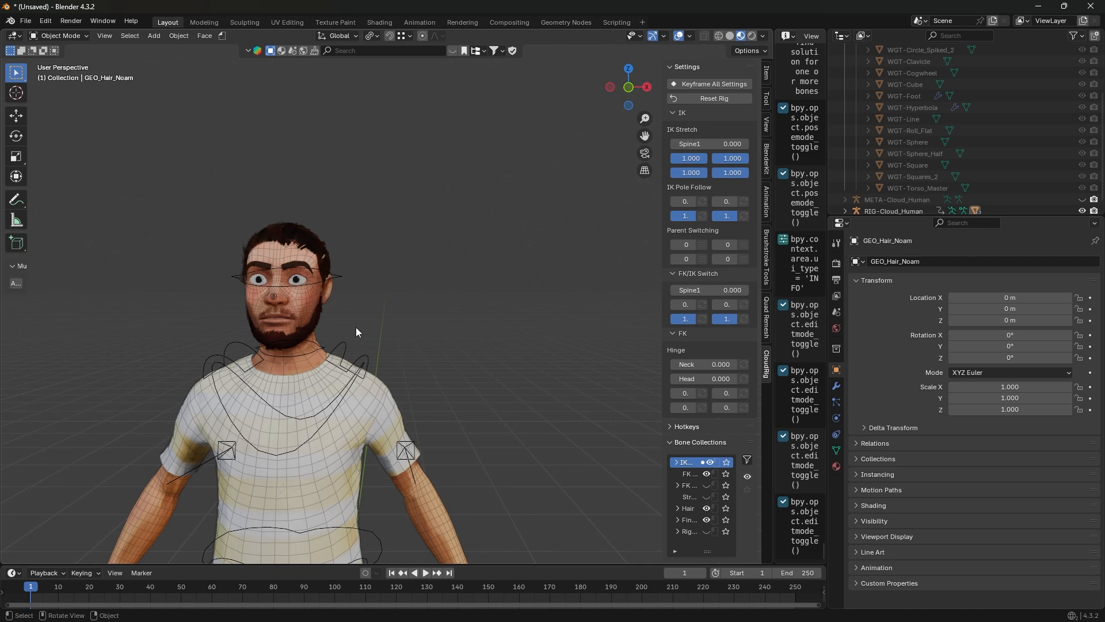
Step: Examine the character's head closely and check the GEO_Hair_Noam mesh in Edit Mode before returning to Object Mode
scroll(322, 230, "up", 2)
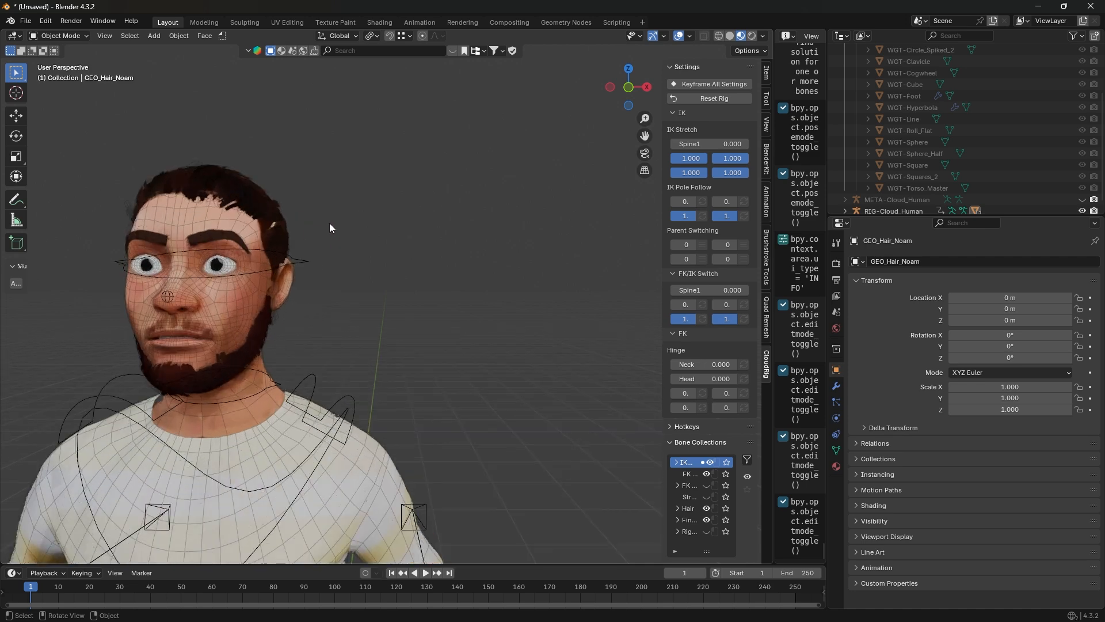
scroll(391, 367, "up", 5)
middle_click_drag(330, 222, 370, 285, "shift")
left_click(363, 385)
key("Tab")
key("Tab")
Step: Select all objects, excluding GEO_Hair_Noam, GEO_Eyebrow_Noam and GEO_Beard_Noam from the selection
scroll(369, 285, "down", 5)
key("a")
key("a")
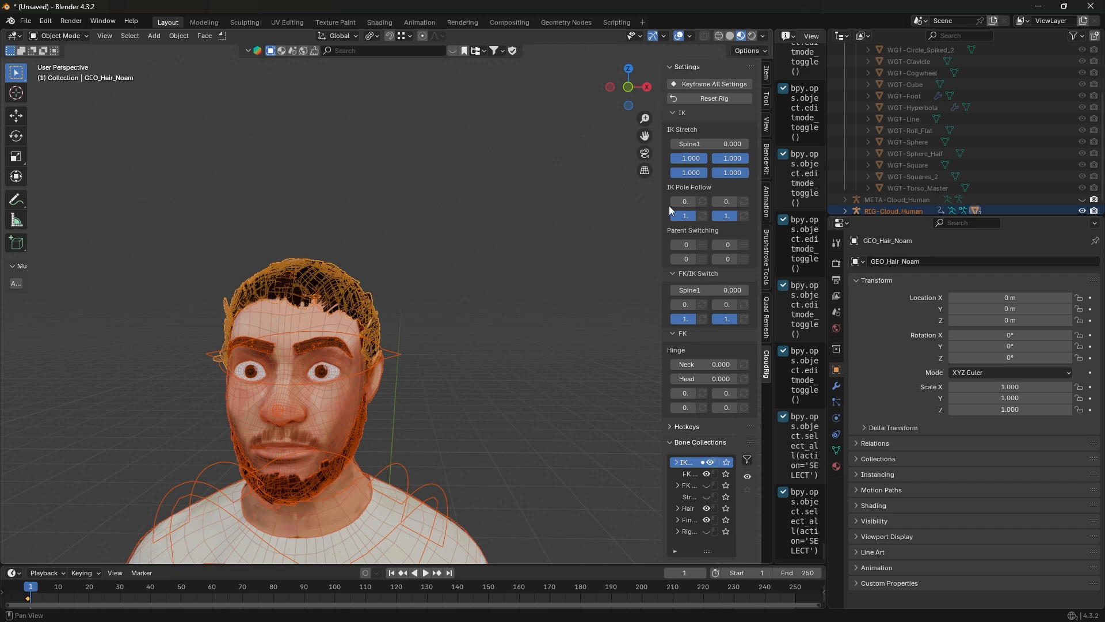
middle_click_drag(276, 247, 357, 185)
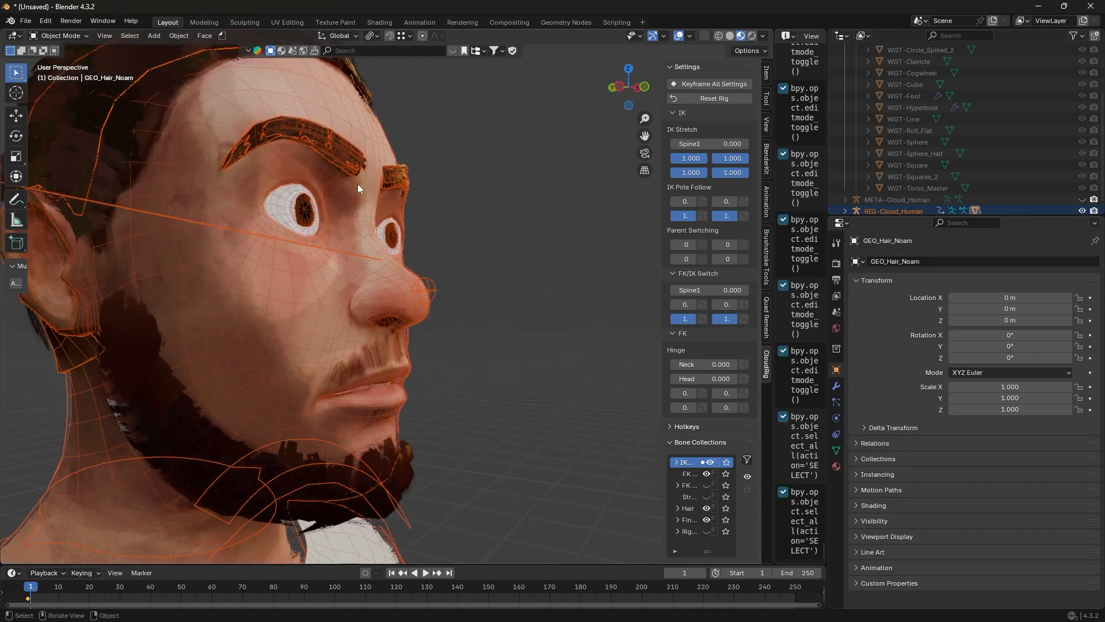
scroll(897, 158, "up", 3)
left_click(856, 72)
left_click(903, 96, "ctrl")
scroll(904, 115, "down", 3)
left_click(905, 107, "ctrl")
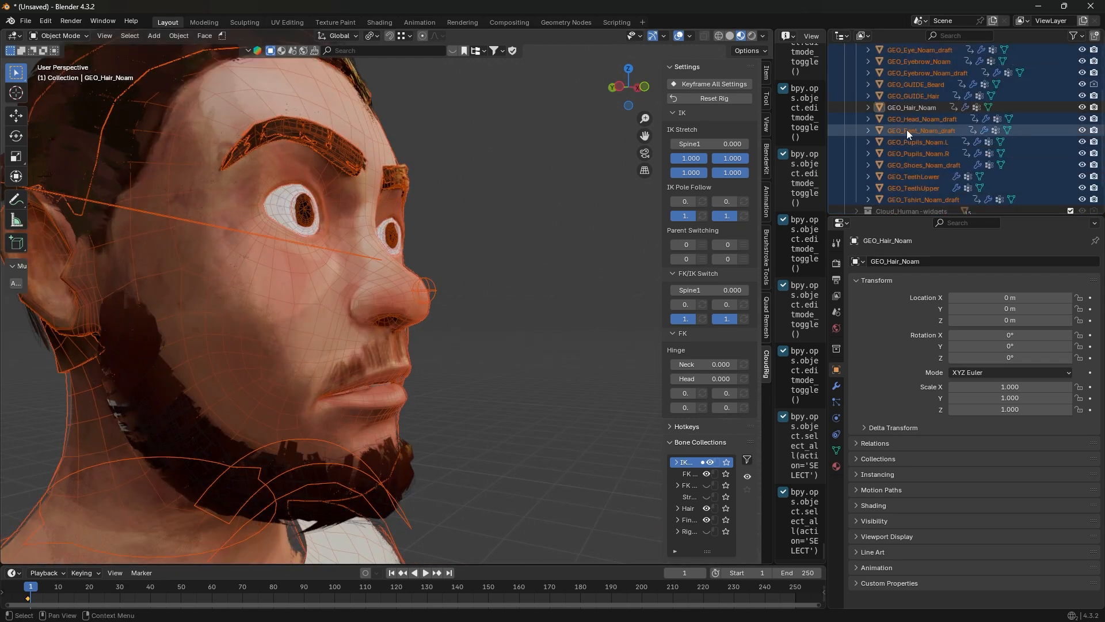
scroll(932, 115, "up", 1)
left_click(935, 84, "ctrl")
Step: Make RIG-Cloud_Human the active object of the selection and widen the Info editor
middle_click_drag(426, 362, 157, 325)
left_click(157, 325, "shift")
scroll(254, 288, "down", 2)
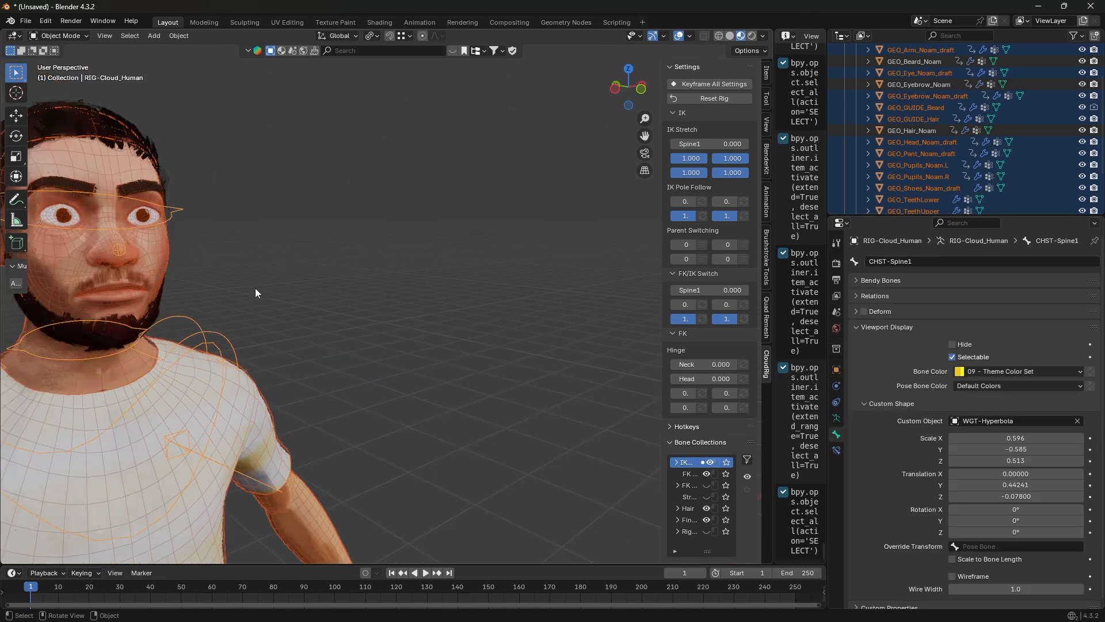
left_click_drag(773, 460, 427, 481)
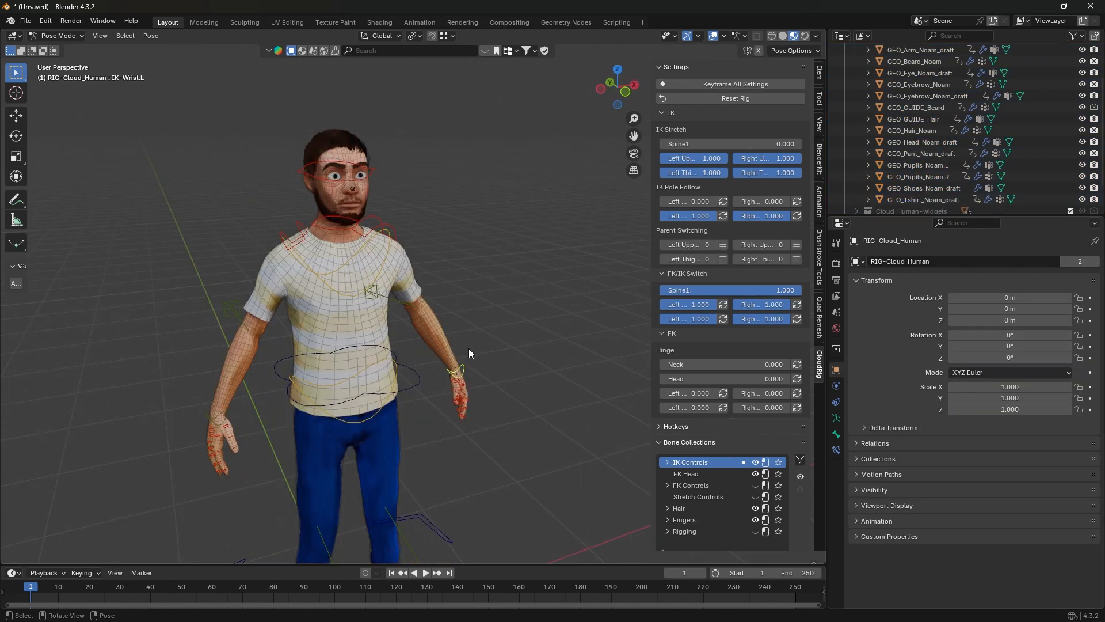
Step: Test rotating the FK-Neck and FK-Head bones to check how the head and hair follow, cancelling the head rotation
left_click_drag(230, 413, 161, 282)
middle_click_drag(161, 282, 194, 355)
key("r")
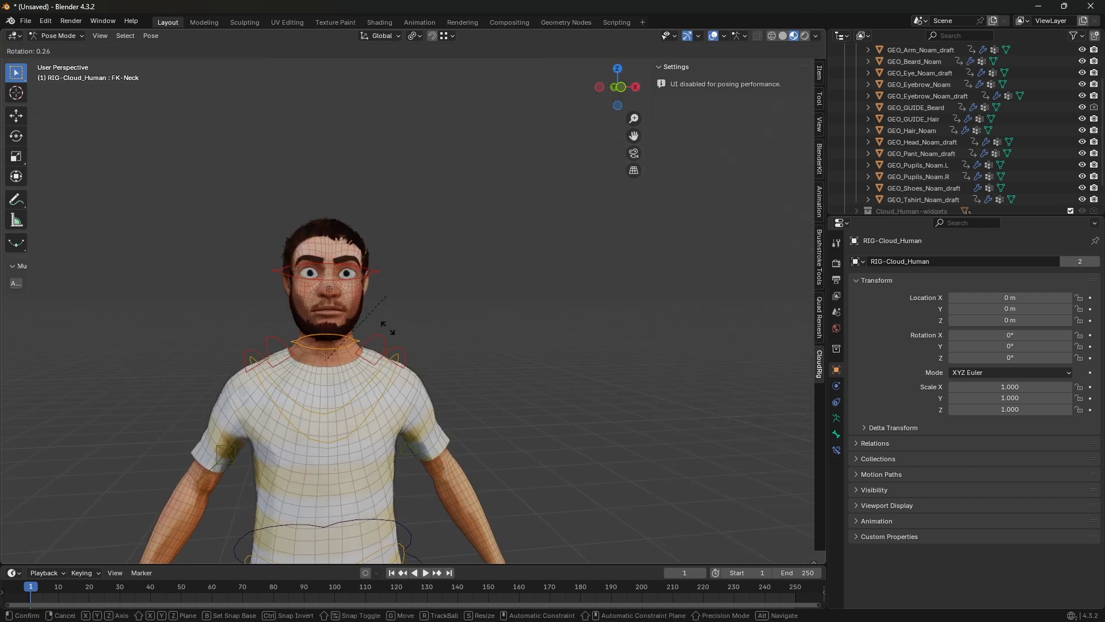
left_click(463, 184)
key("r")
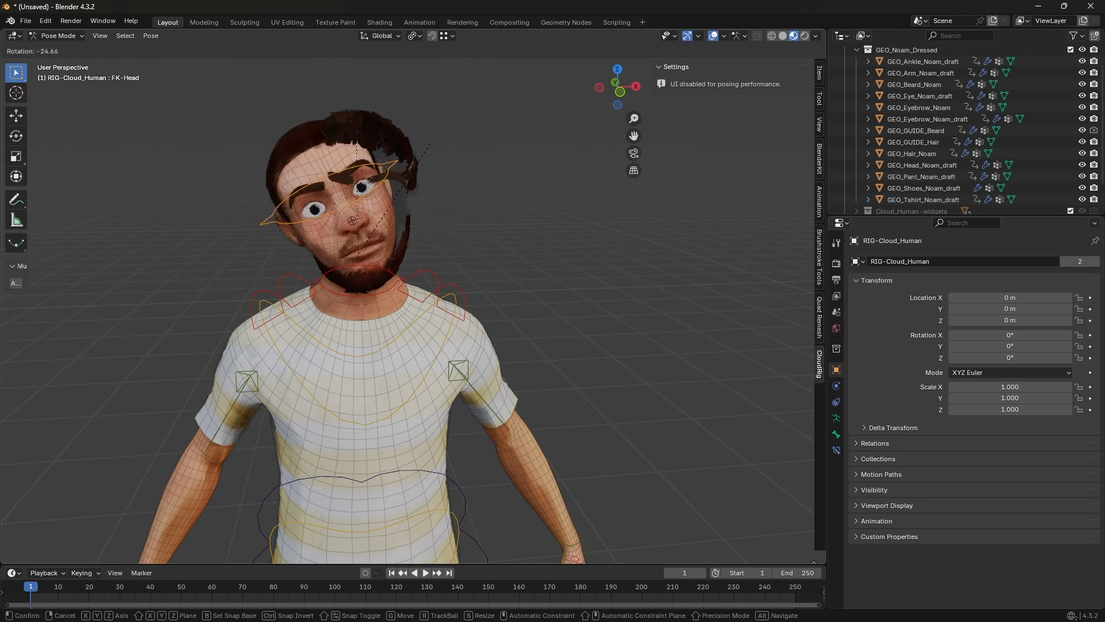
right_click(461, 221)
Step: Select the FK-Head bone as the active bone and switch the rig to Object Mode
left_click(77, 36)
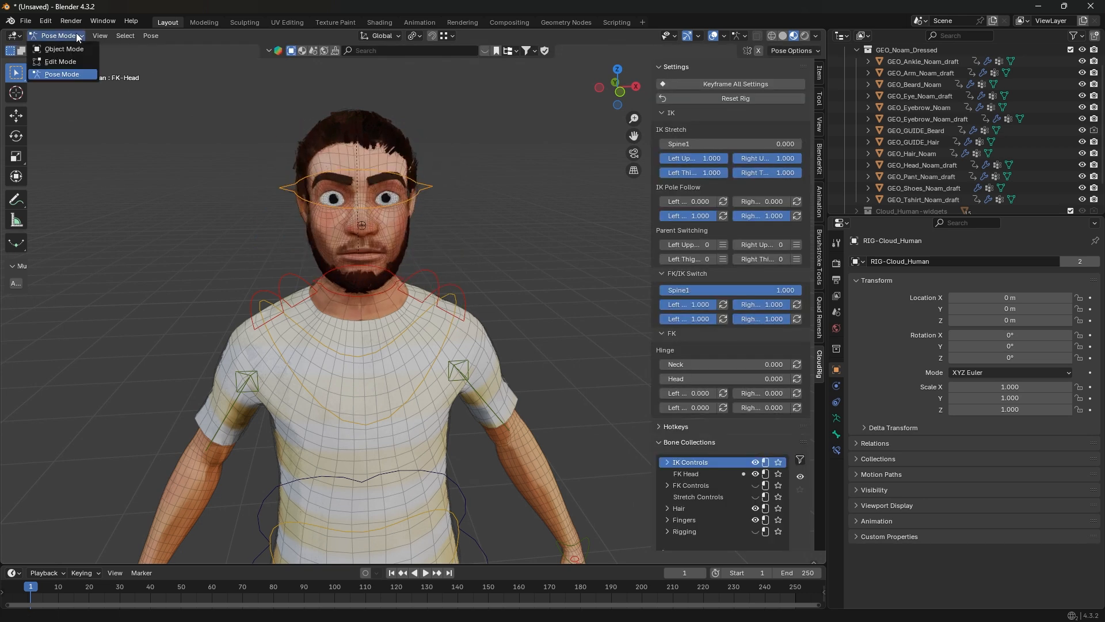
left_click(432, 192)
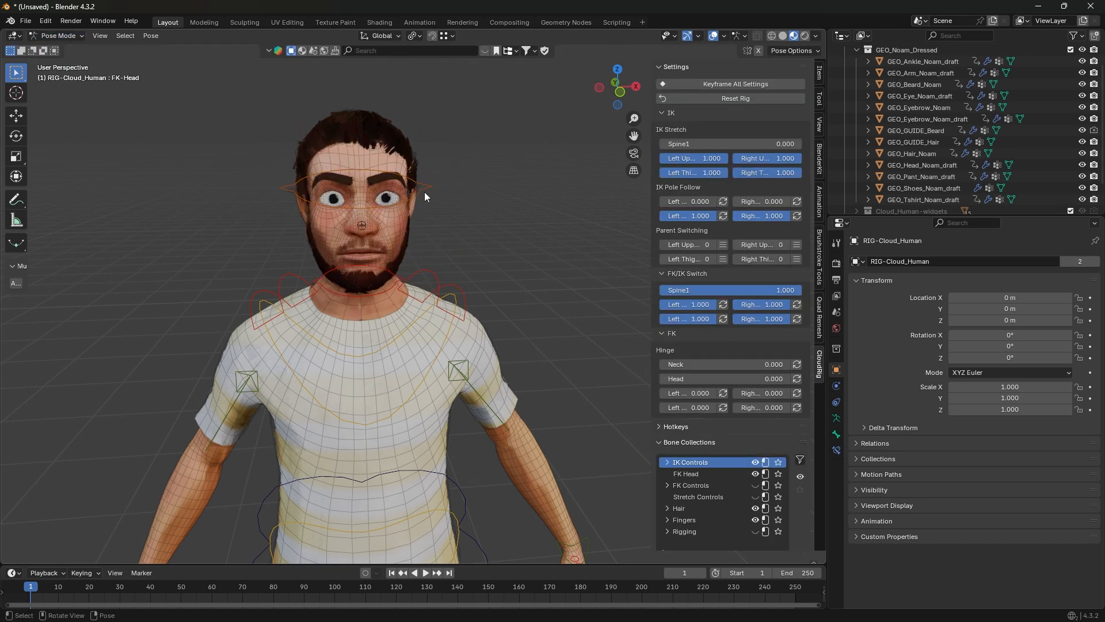
left_click(426, 191)
left_click(81, 38)
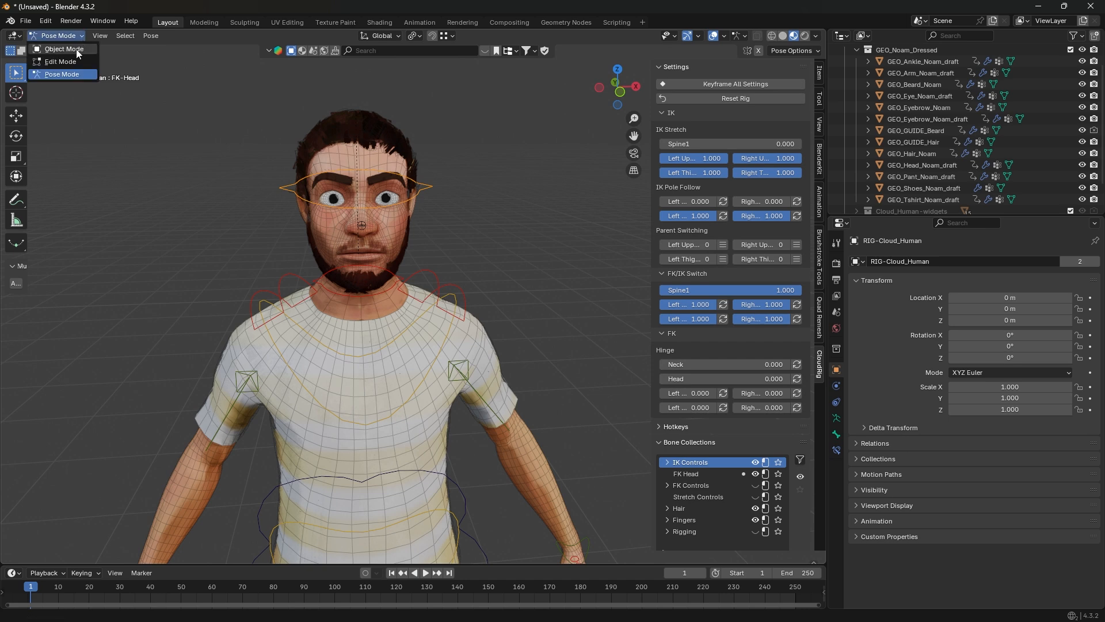
left_click(76, 50)
Step: Parent GEO_Hair_Noam, GEO_Eyebrow_Noam and GEO_Beard_Noam to the active FK-Head bone of RIG-Cloud_Human using the Bone option
left_click(383, 145)
middle_click_drag(438, 127, 406, 178, "shift")
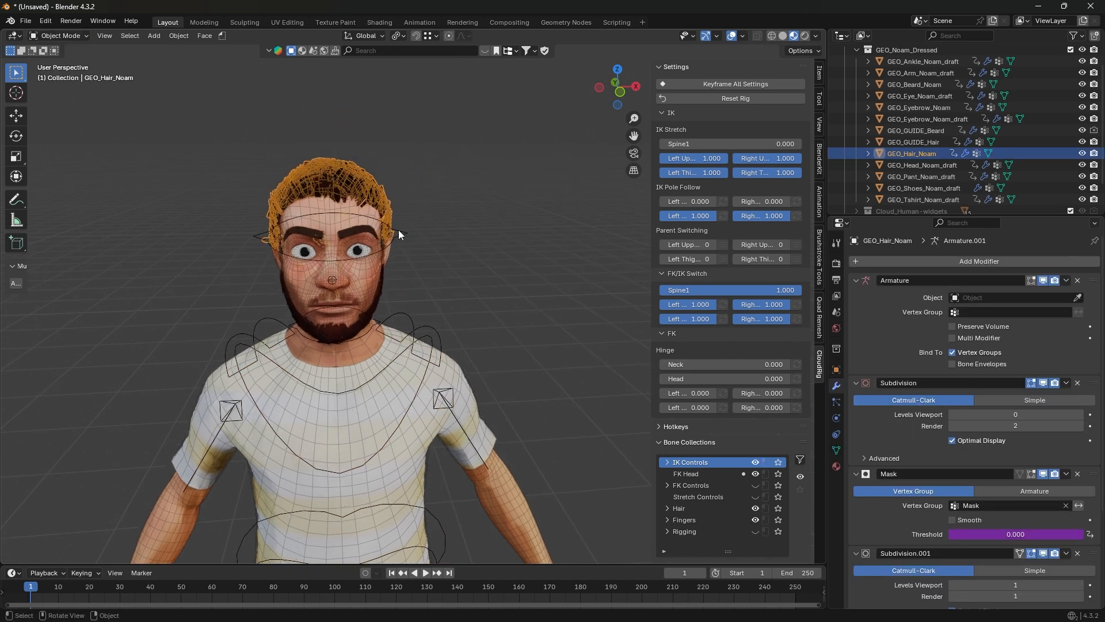
scroll(364, 232, "up", 2)
left_click(255, 202, "shift")
left_click(239, 315, "shift")
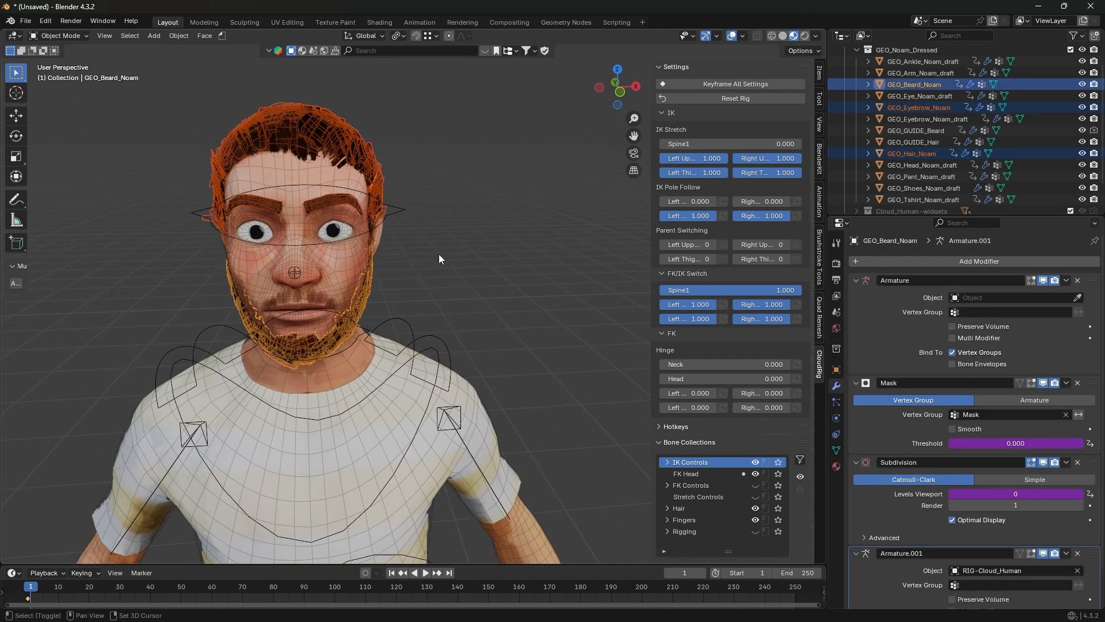
left_click(403, 210, "shift")
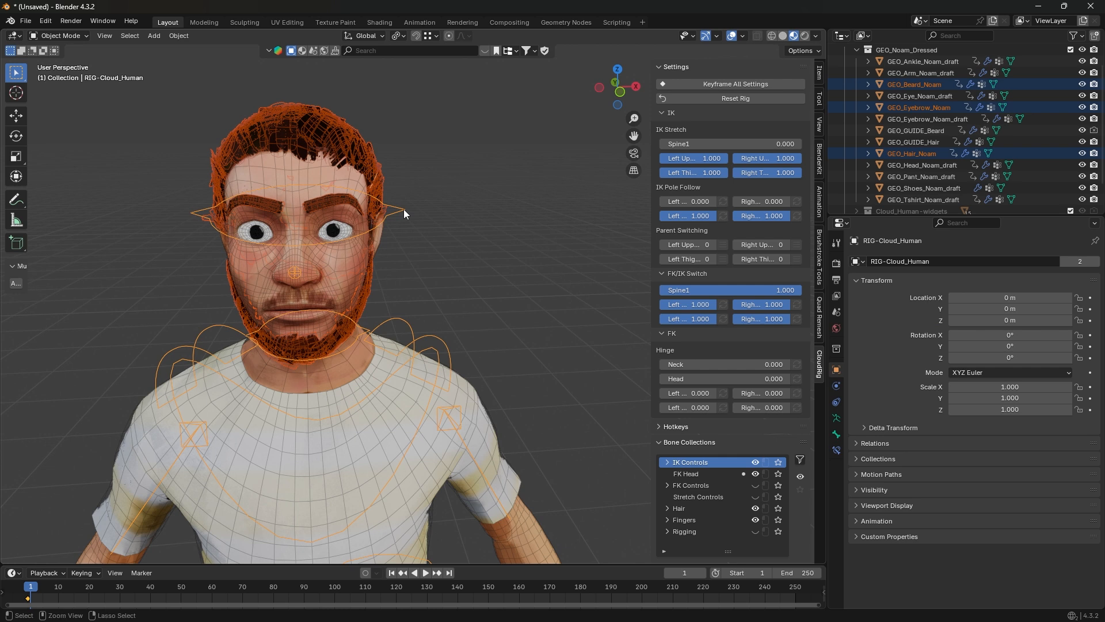
key("ctrl+p")
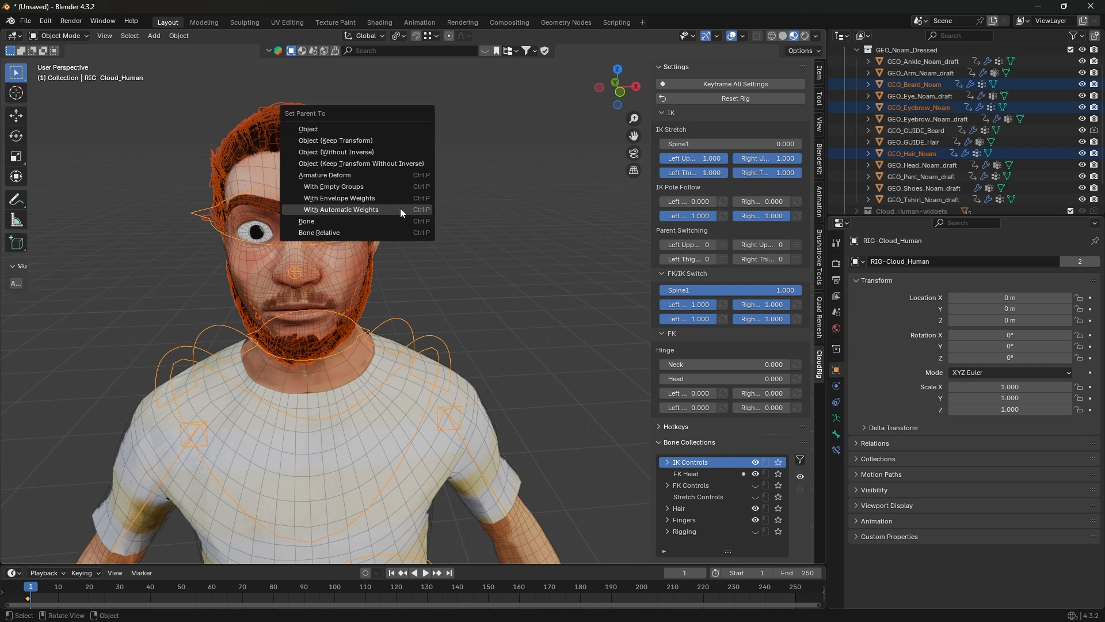
left_click(327, 222)
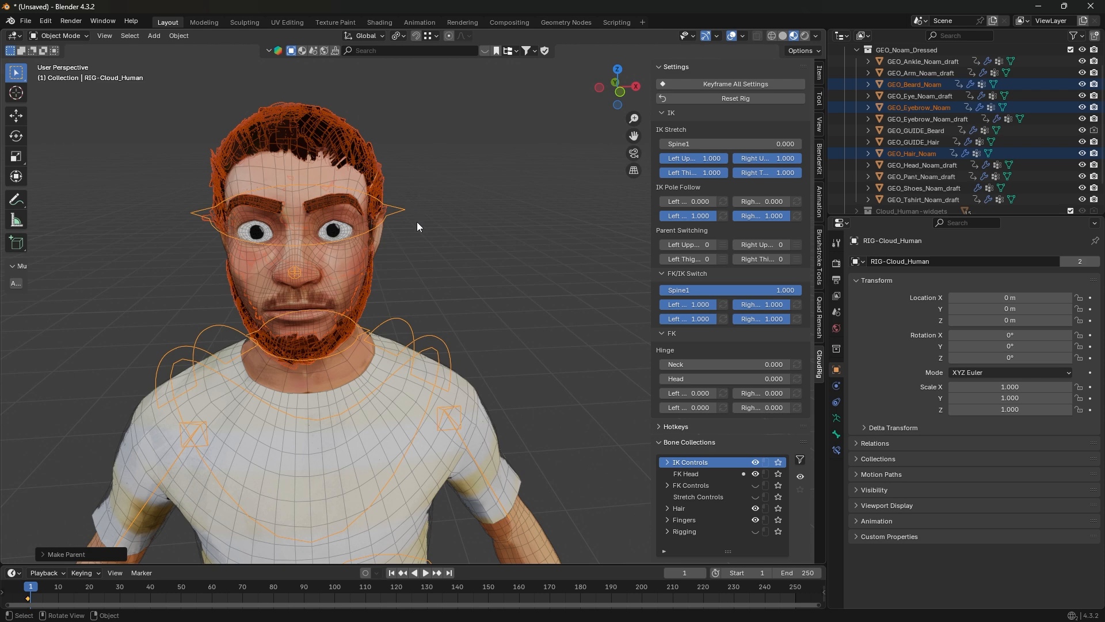
Step: Test the skinning in Pose Mode by rotating the head control and moving IK-Wrist.L to raise the left arm
key("ctrl+Tab")
key("r")
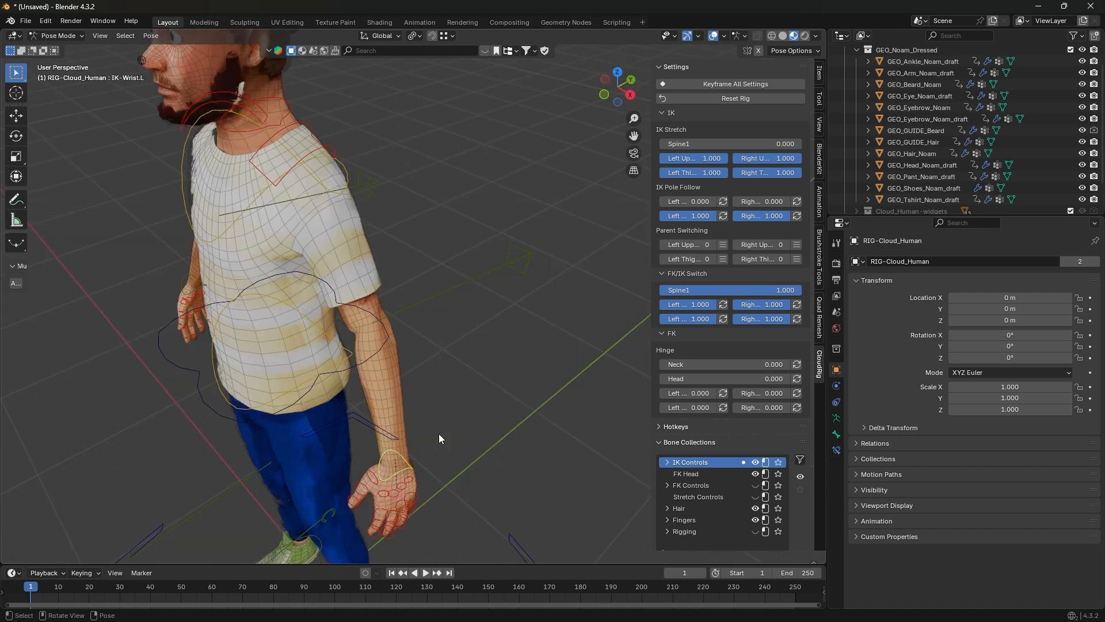
key("g")
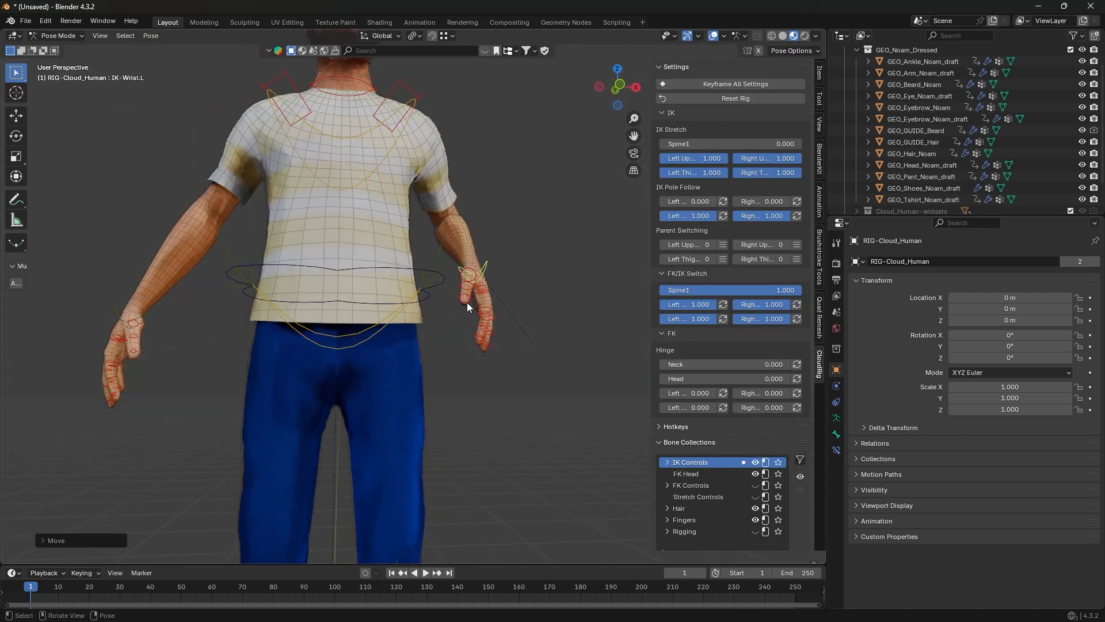
key("g")
left_click(494, 252)
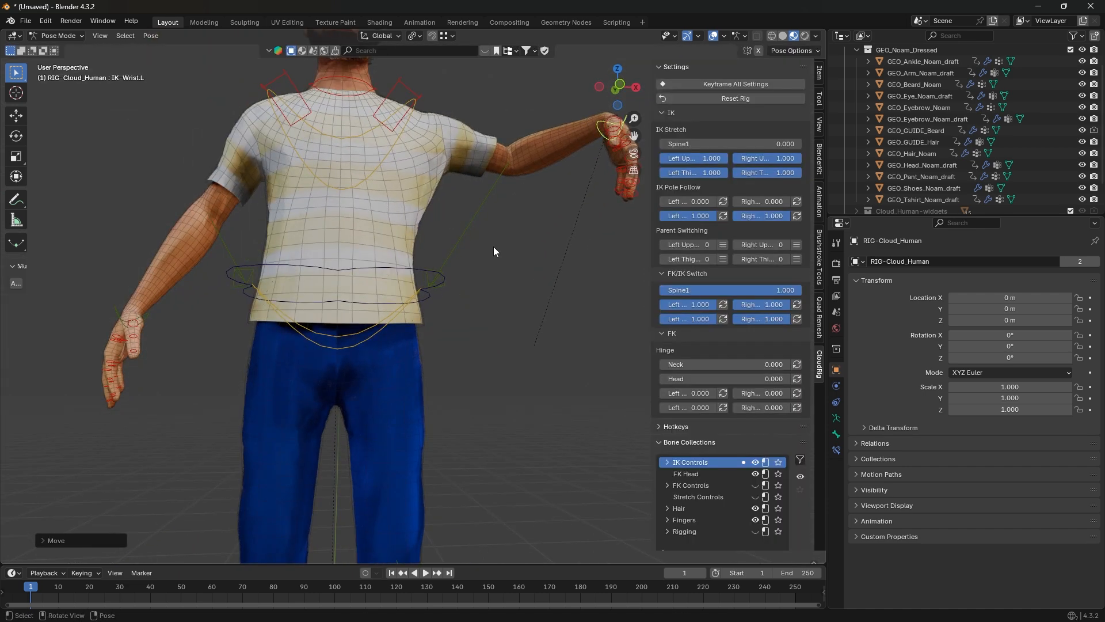
key("r")
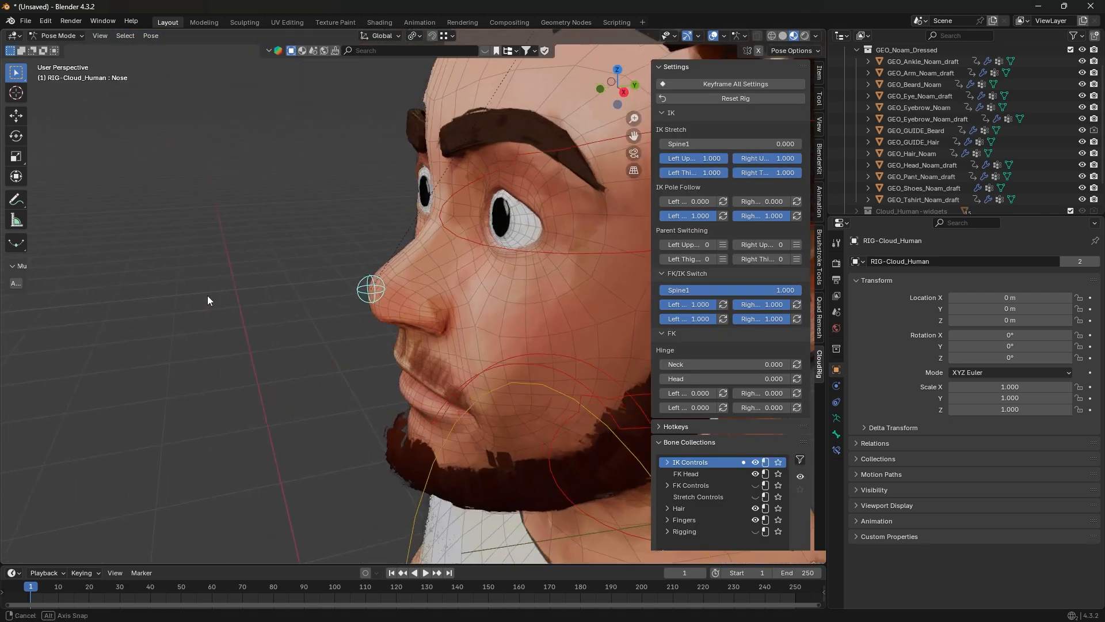
Step: Inspect the nose control from several angles and switch RIG-Cloud_Human to Object Mode
middle_click_drag(207, 295, 277, 285)
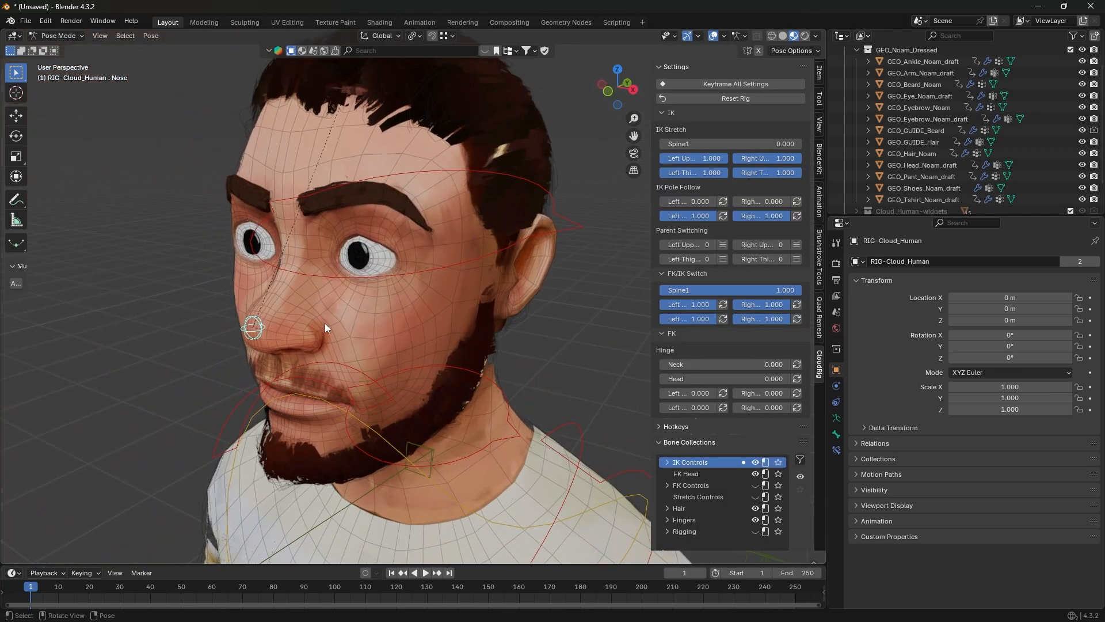
middle_click_drag(325, 328, 258, 189)
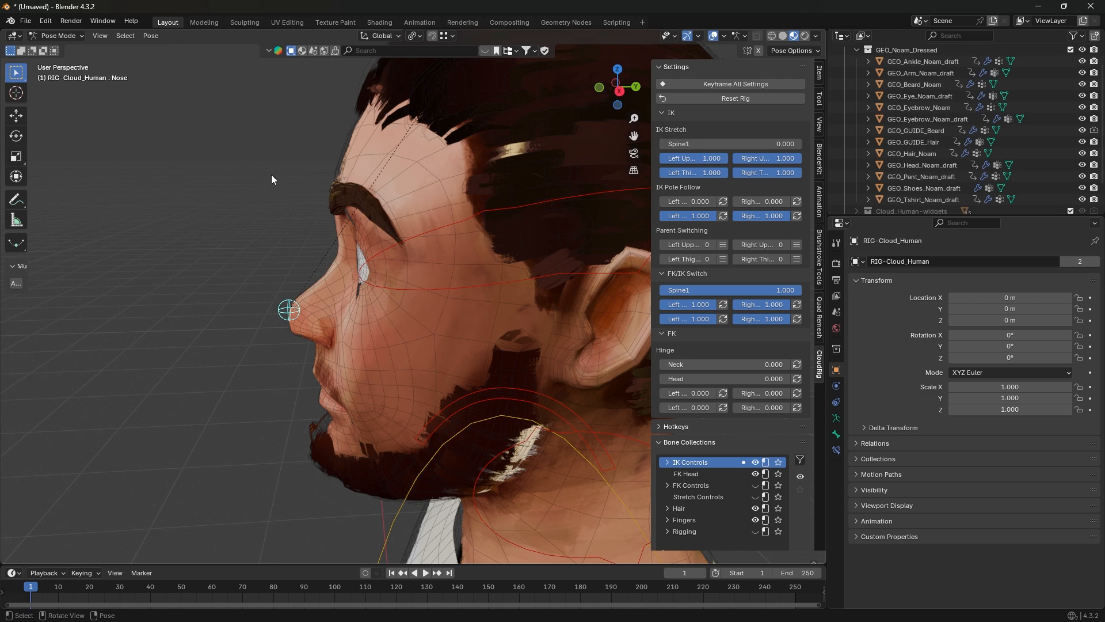
left_click(68, 36)
left_click(68, 37)
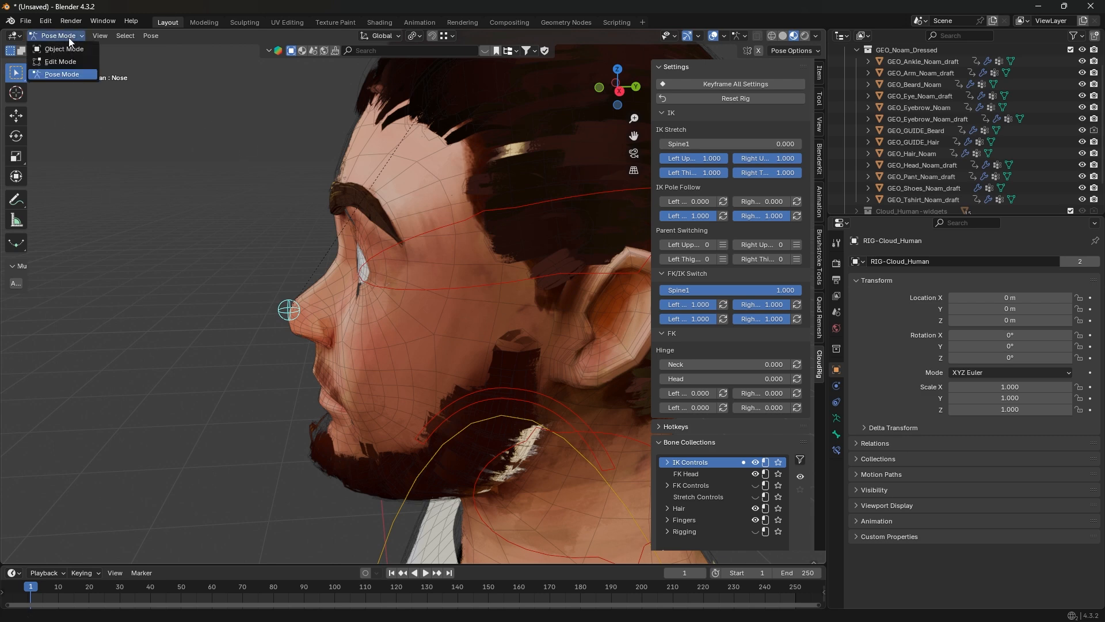
left_click(57, 48)
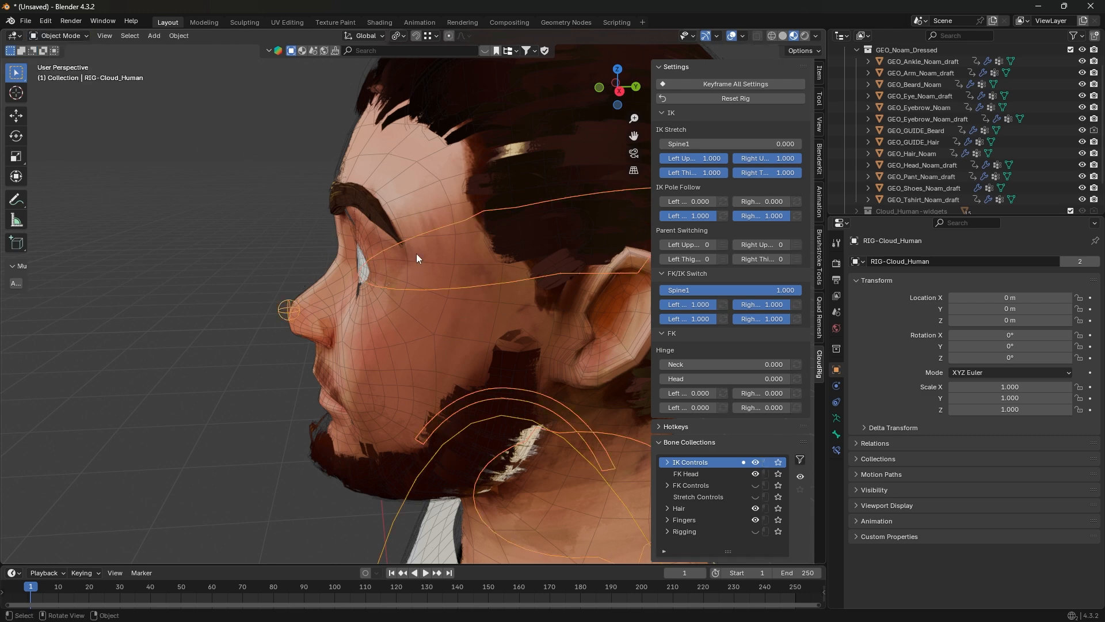
Step: Select the GEO_Head_Noam_draft mesh and switch it to Weight Paint mode
left_click(323, 161)
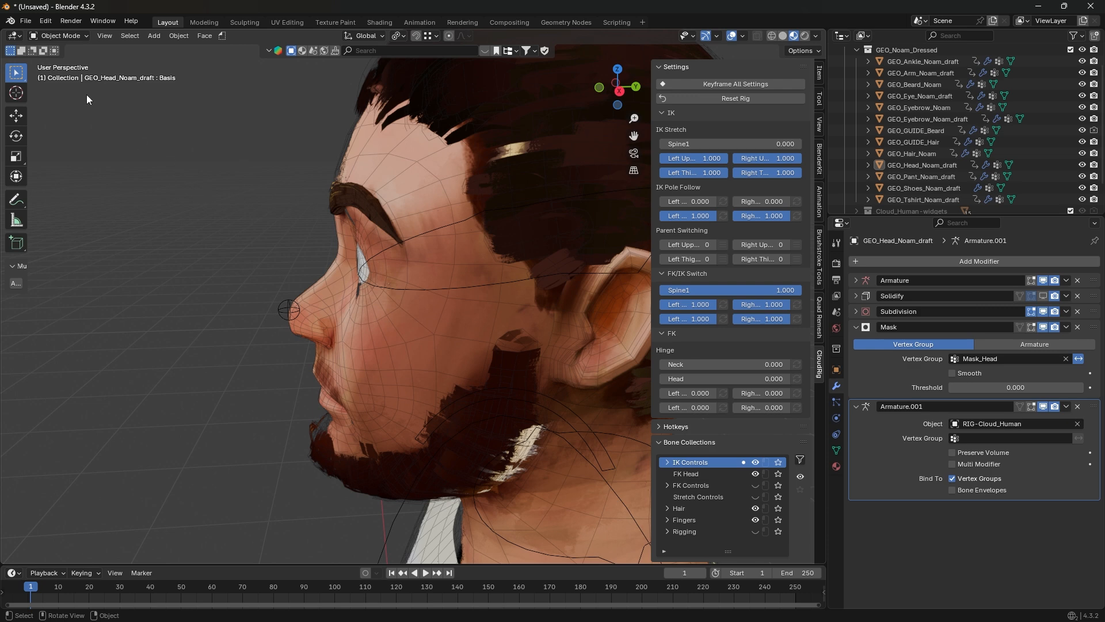
left_click(402, 218)
left_click(74, 36)
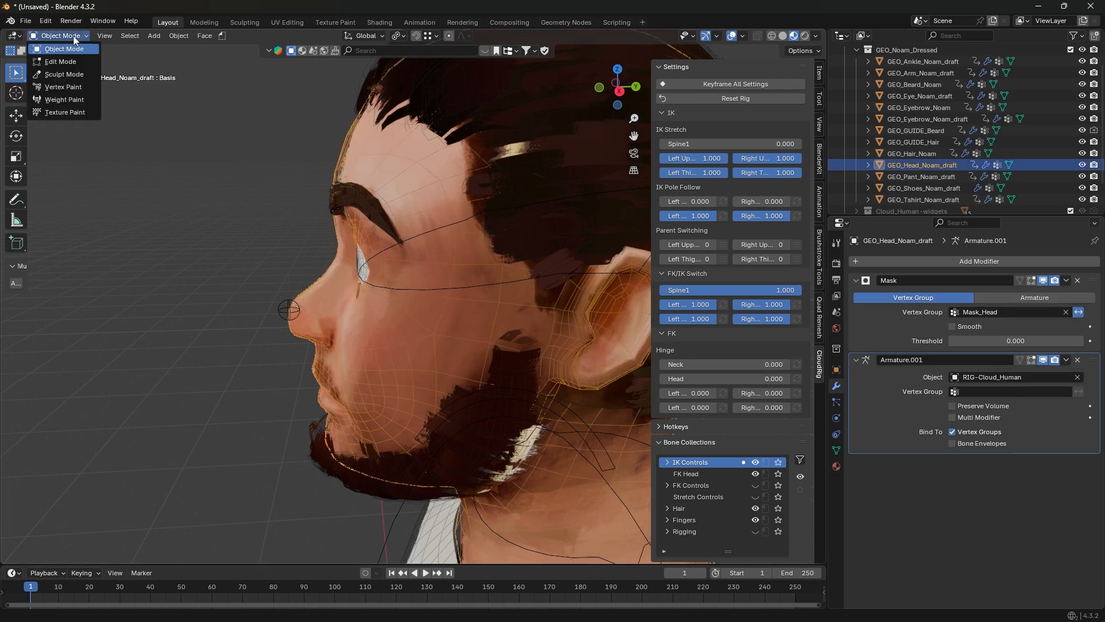
left_click(81, 99)
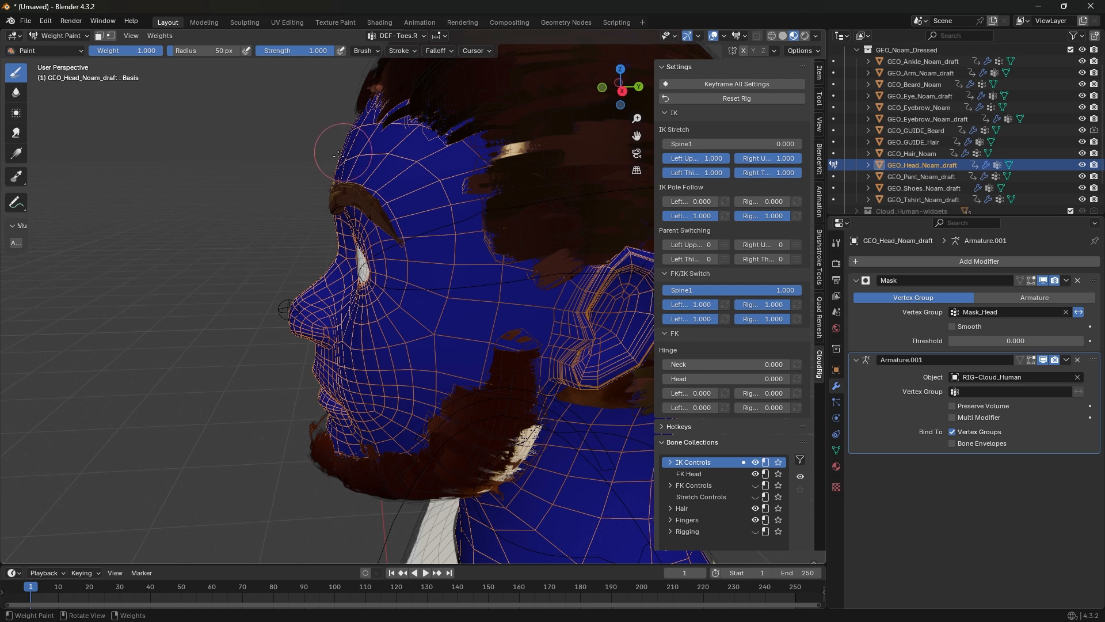
Step: Turn on X-axis mirroring for weight painting, narrow the sidebar and check the Auto Normalize option
left_click(743, 50)
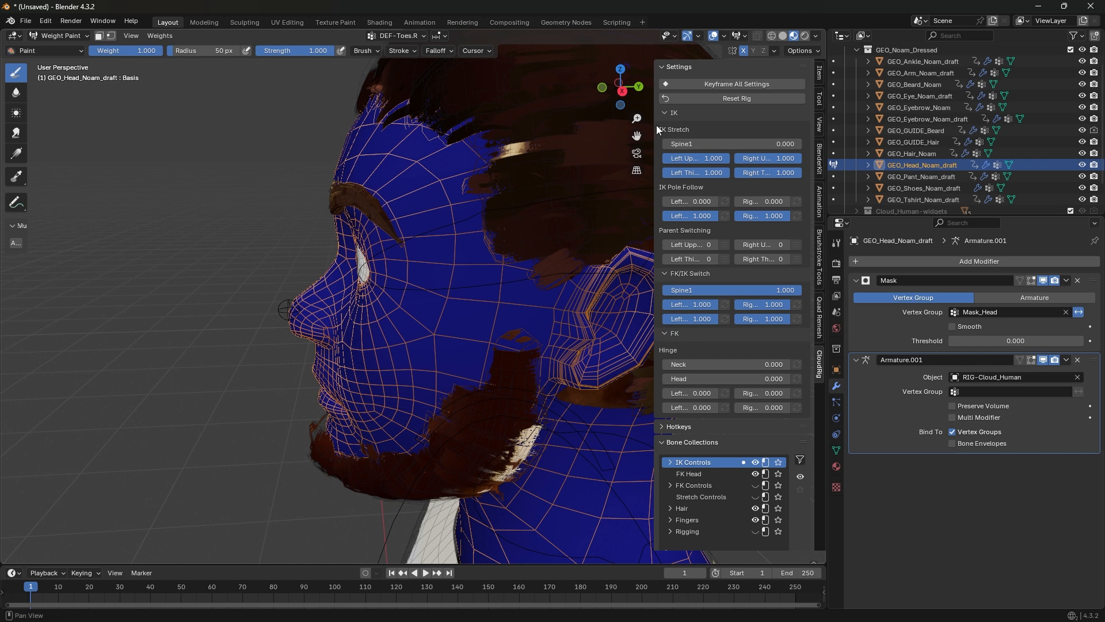
left_click_drag(655, 124, 748, 121)
left_click(799, 50)
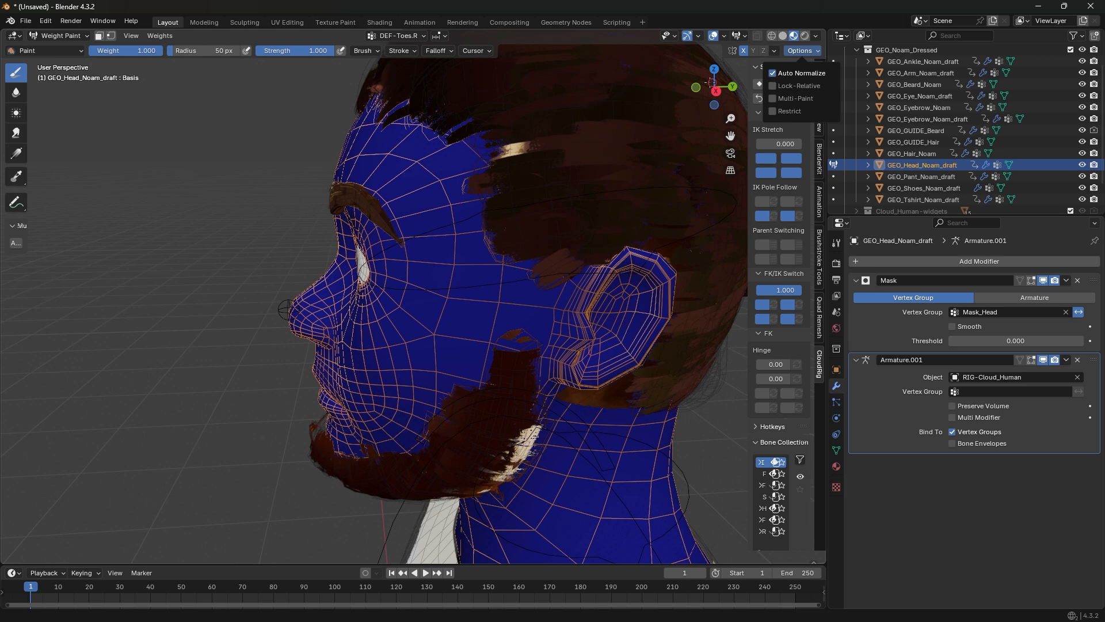
Step: Make the Nose vertex group of the head mesh active
mouse_move(460, 317)
left_mouse_down()
mouse_move(345, 368)
mouse_move(439, 341)
left_mouse_up()
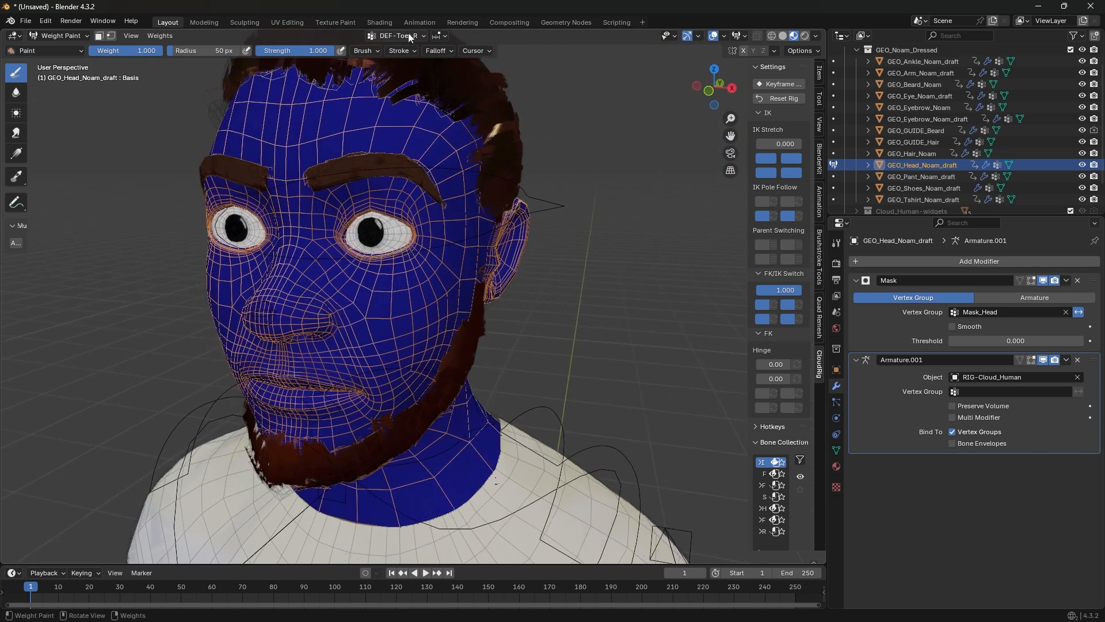
left_click(409, 33)
left_click(334, 117)
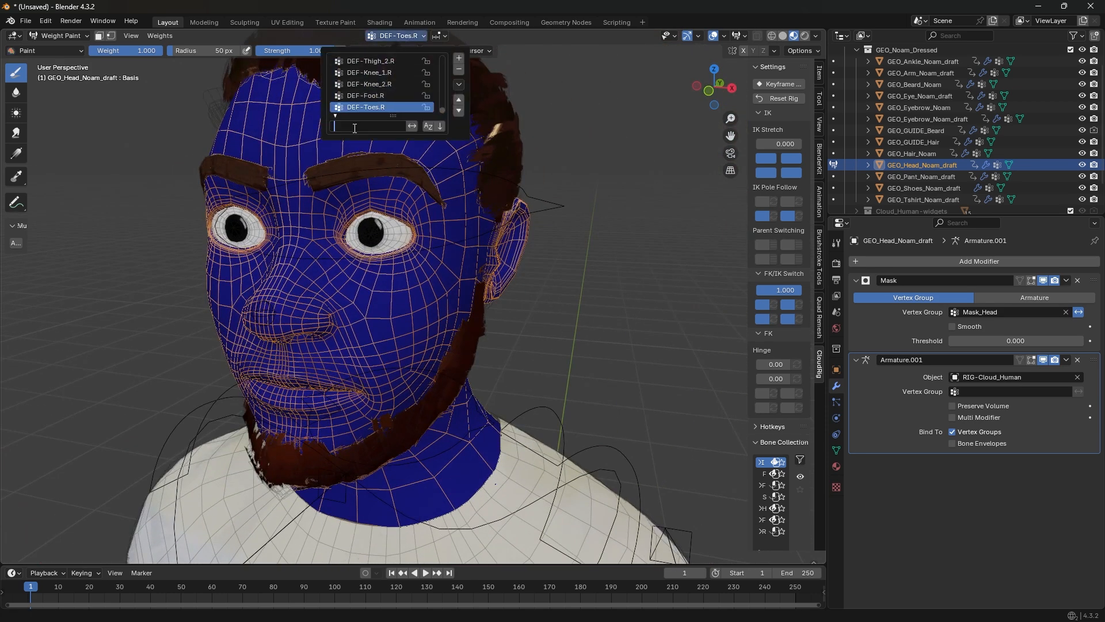
left_click(352, 126)
type("nose")
scroll(363, 92, "down", 5)
left_click(363, 107)
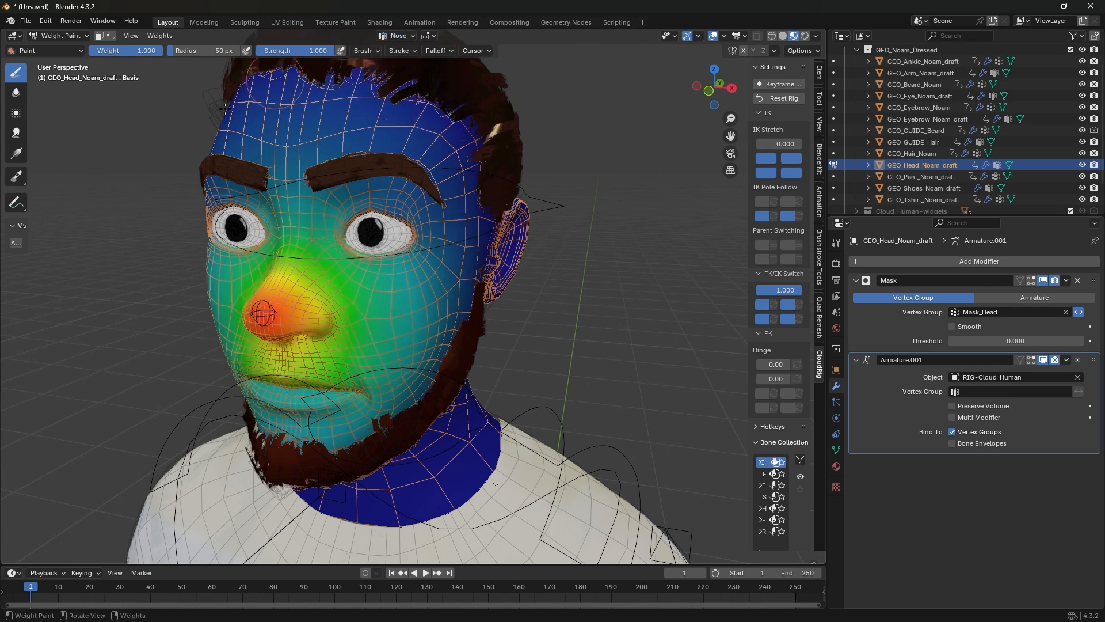
Step: Make the DEF-Head vertex group active and paint full weight over the nose and the area around it
middle_click_drag(287, 276, 395, 257)
scroll(358, 282, "down", 4)
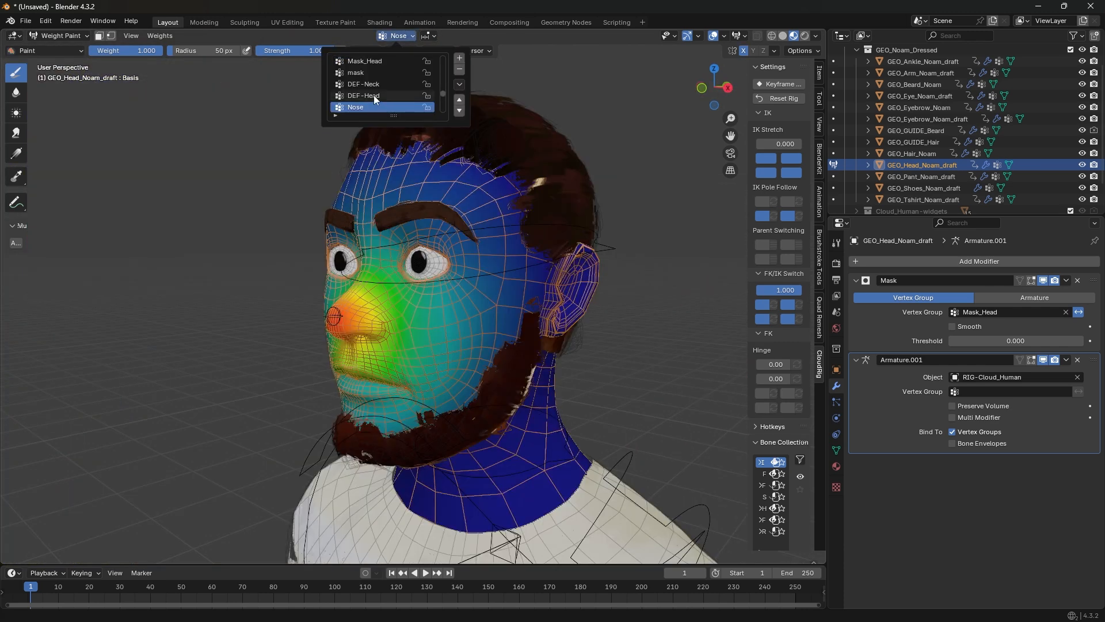
left_click(374, 95)
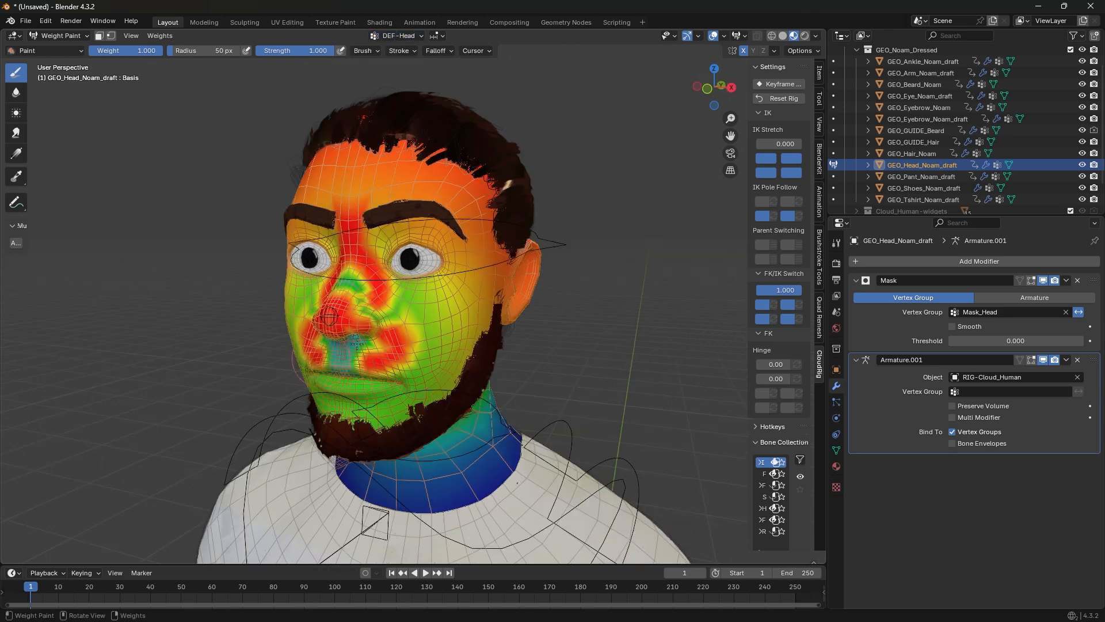
mouse_move(356, 343)
left_mouse_down()
mouse_move(345, 287)
mouse_move(377, 306)
mouse_move(371, 348)
mouse_move(364, 293)
left_mouse_up()
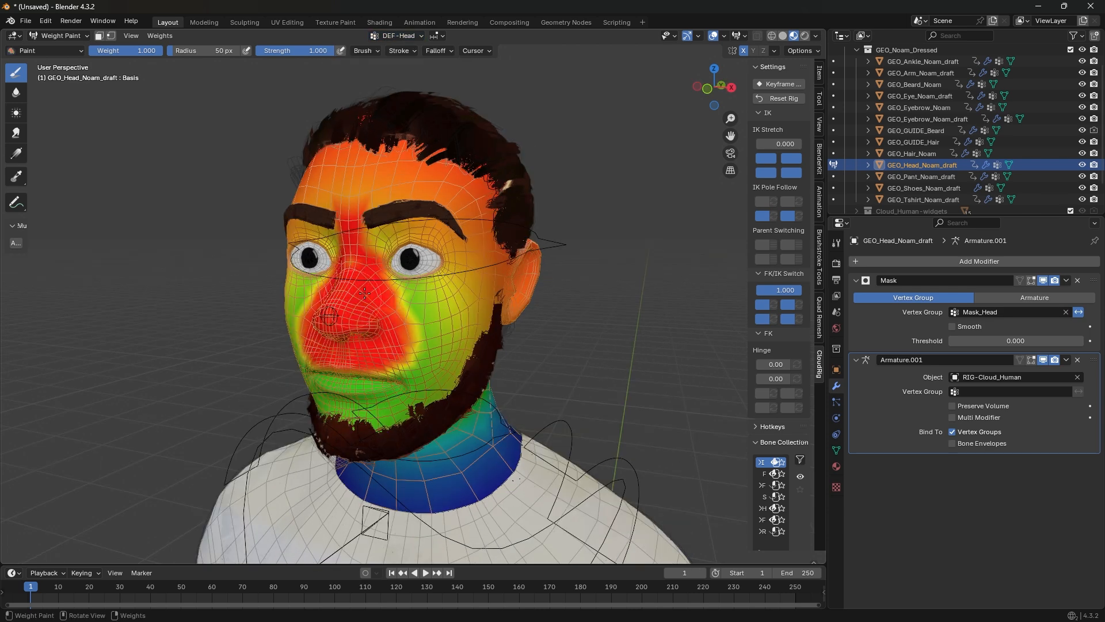
Step: Make the Nose vertex group active again and choose the Gradient tool with the face in right orthographic view
left_click(397, 36)
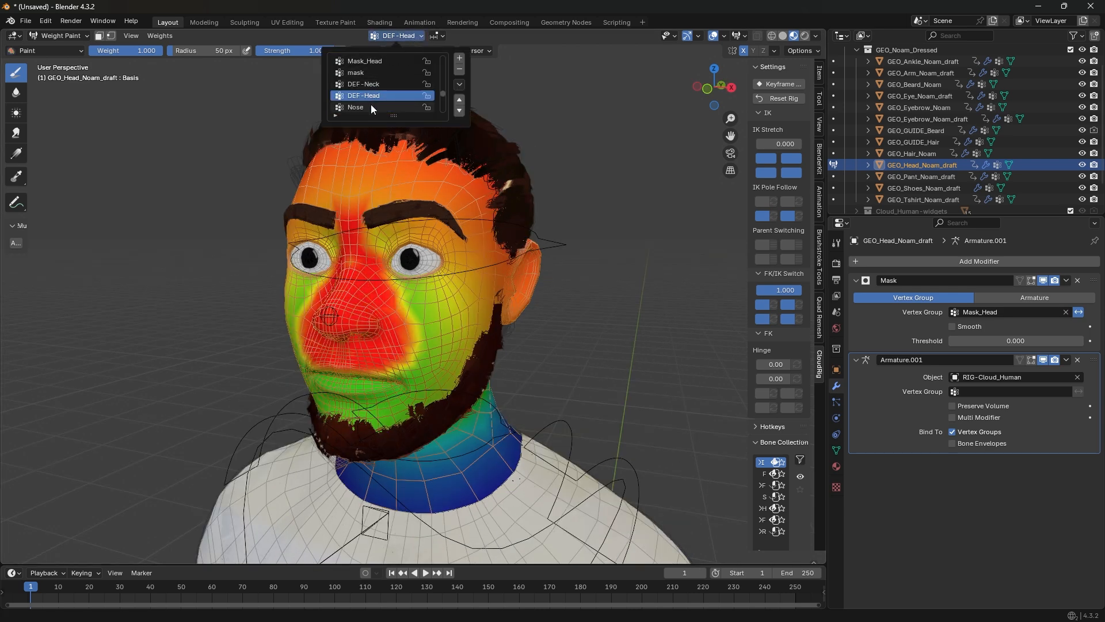
left_click(371, 106)
middle_click_drag(345, 307, 409, 317)
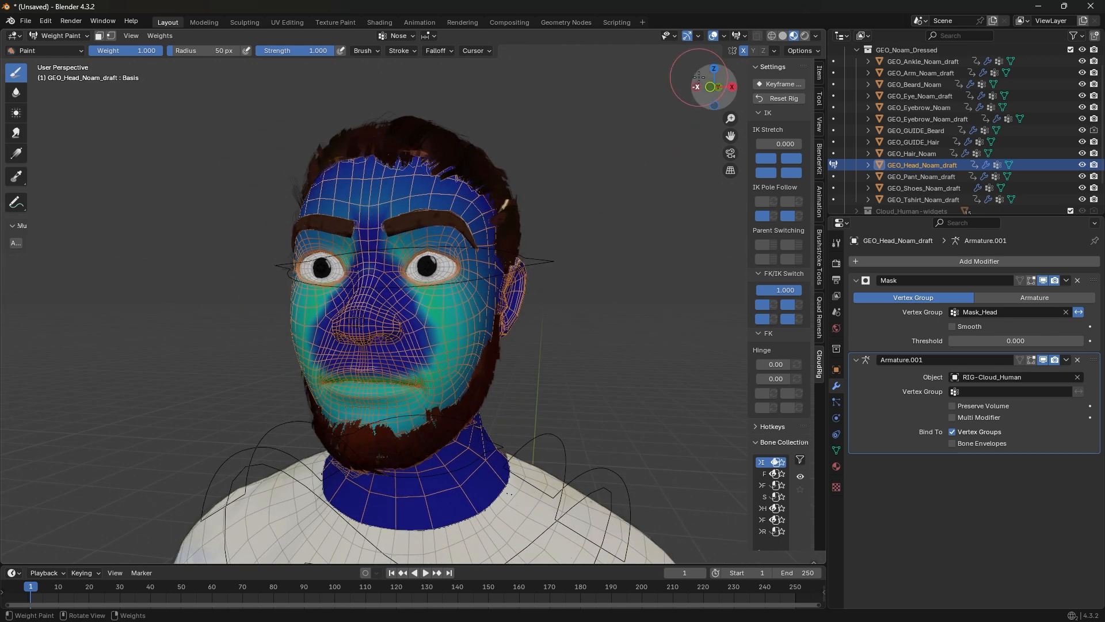
left_click(733, 86)
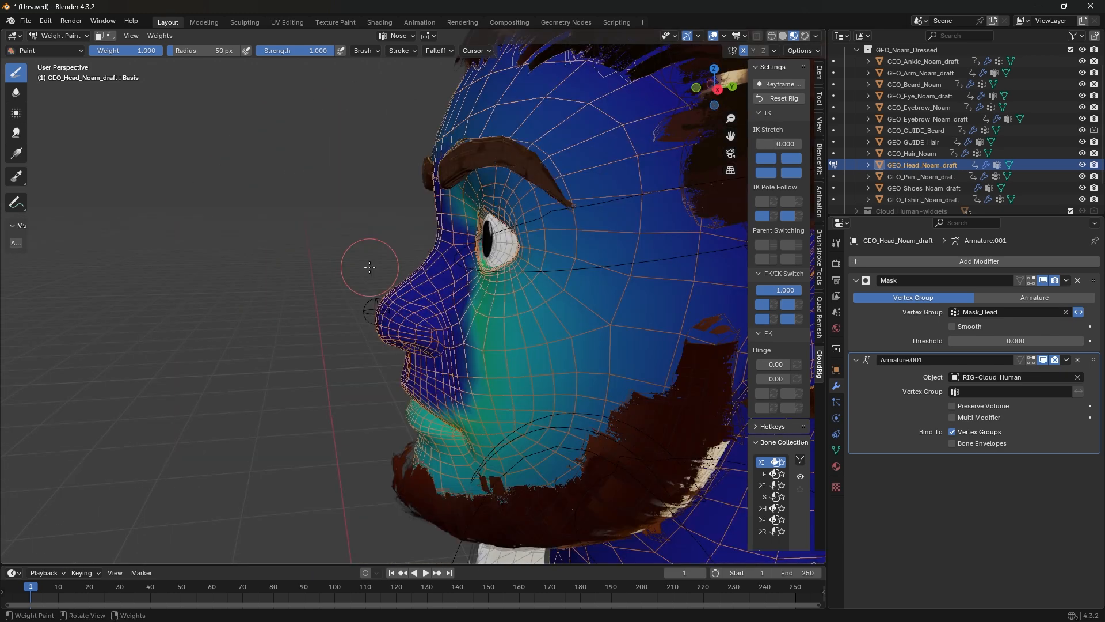
middle_click_drag(369, 267, 397, 266)
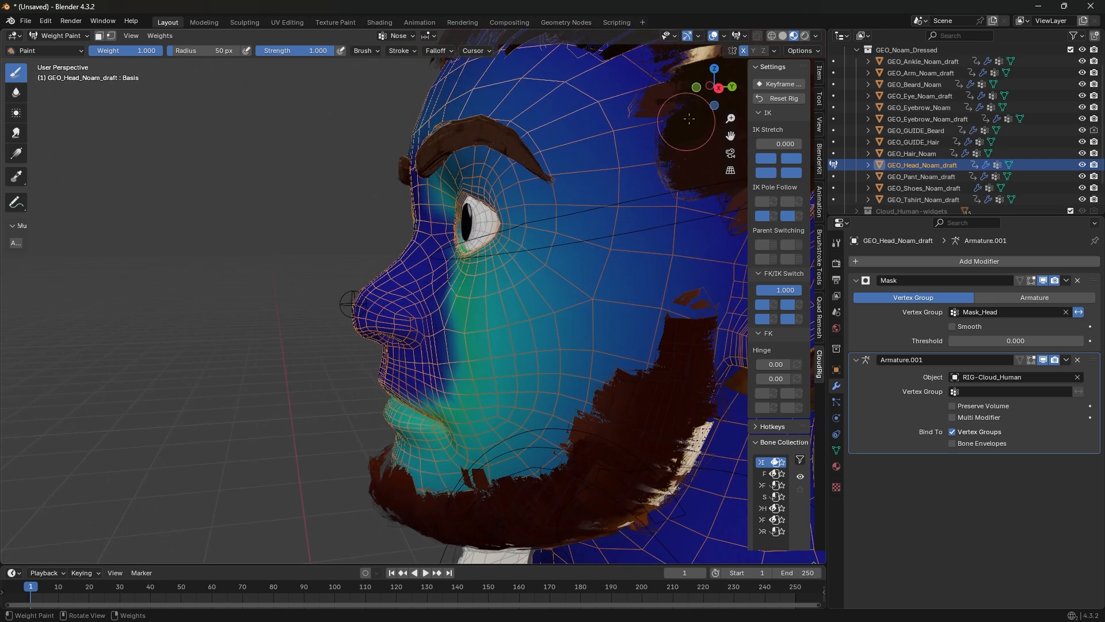
left_click(719, 90)
left_click(16, 153)
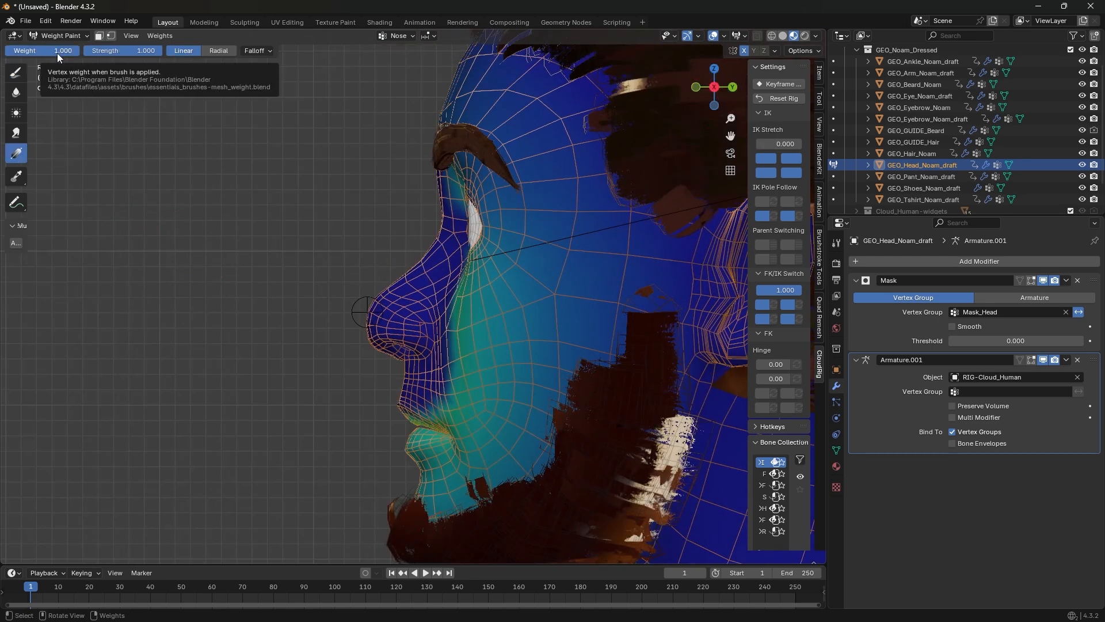
Step: Try linear weight gradients across the face at strengths 0.266 and 1, undoing each one
left_click_drag(286, 253, 186, 257)
left_click_drag(144, 51, 88, 51)
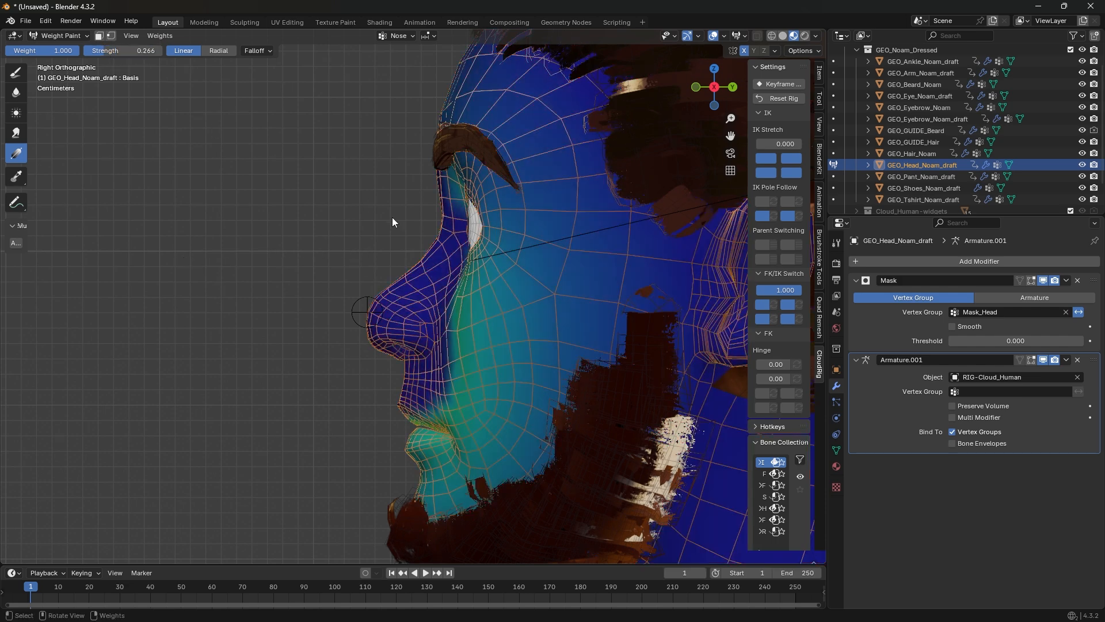
left_click_drag(413, 293, 599, 168)
key("ctrl+z")
left_click_drag(127, 51, 185, 51)
left_click_drag(452, 288, 578, 138)
key("ctrl+z")
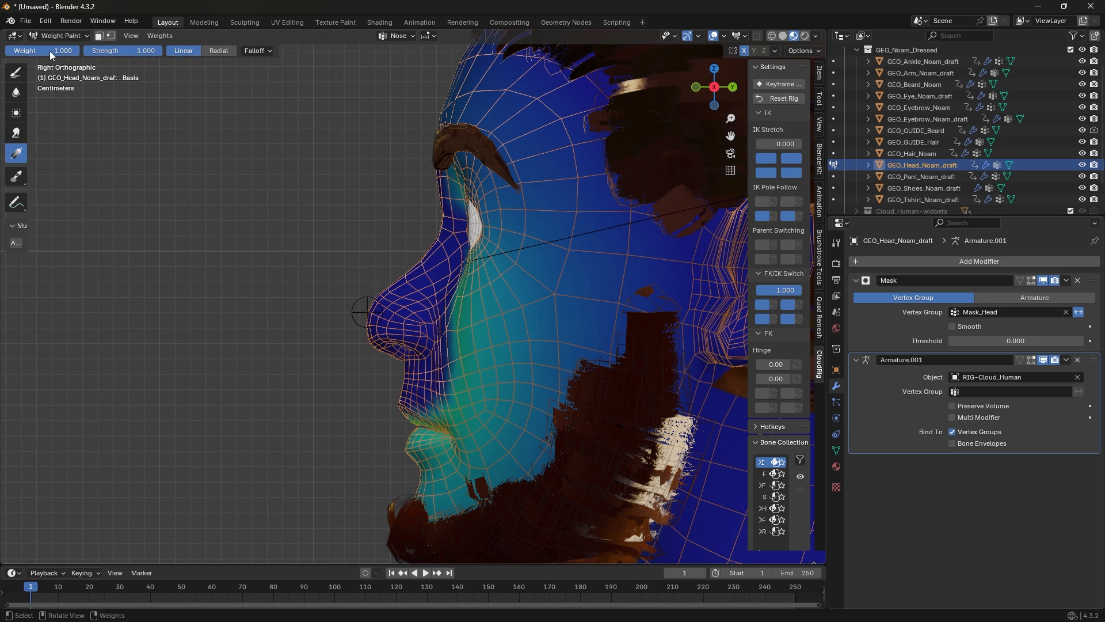
Step: Clear the Nose group's weights across the whole head with a linear gradient at weight 0
left_click_drag(50, 51, 5, 51)
left_click_drag(333, 225, 140, 166)
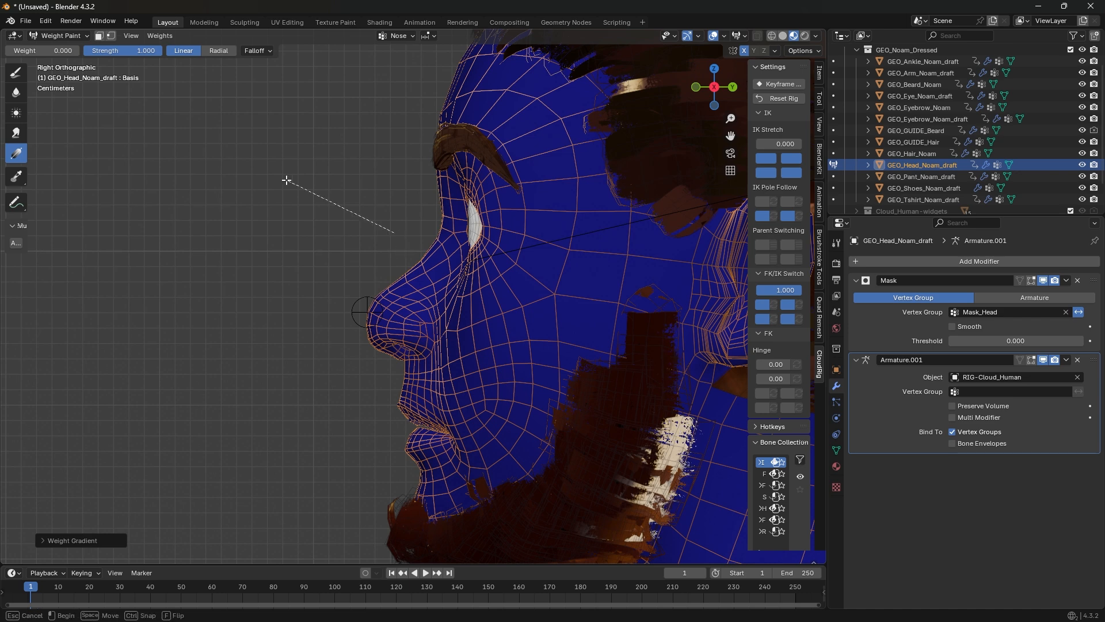
scroll(355, 225, "down", 7)
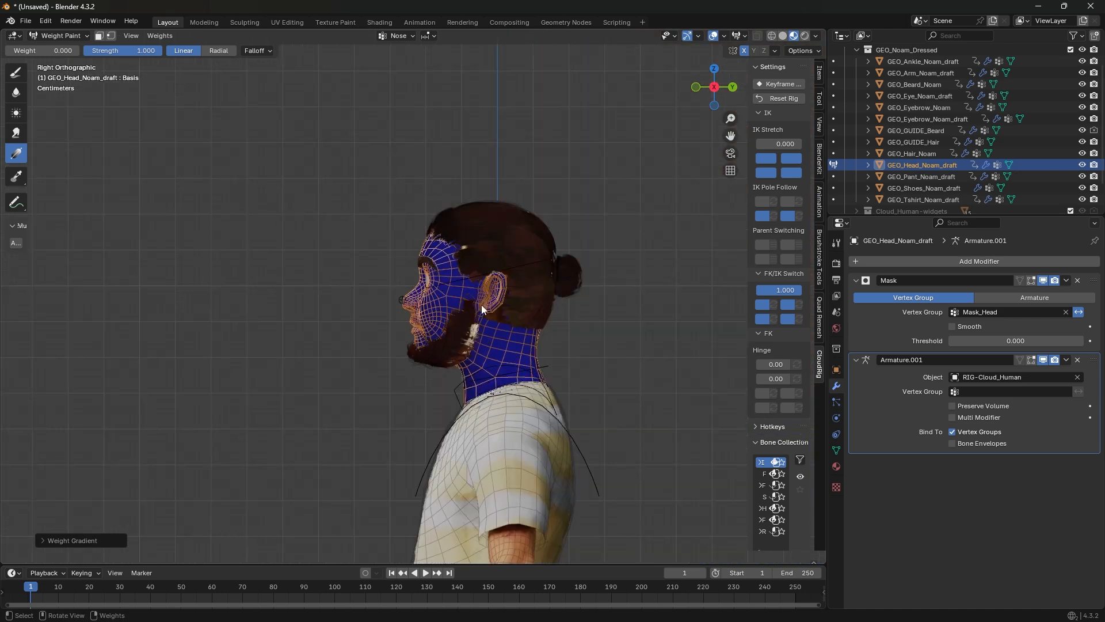
scroll(373, 323, "up", 6)
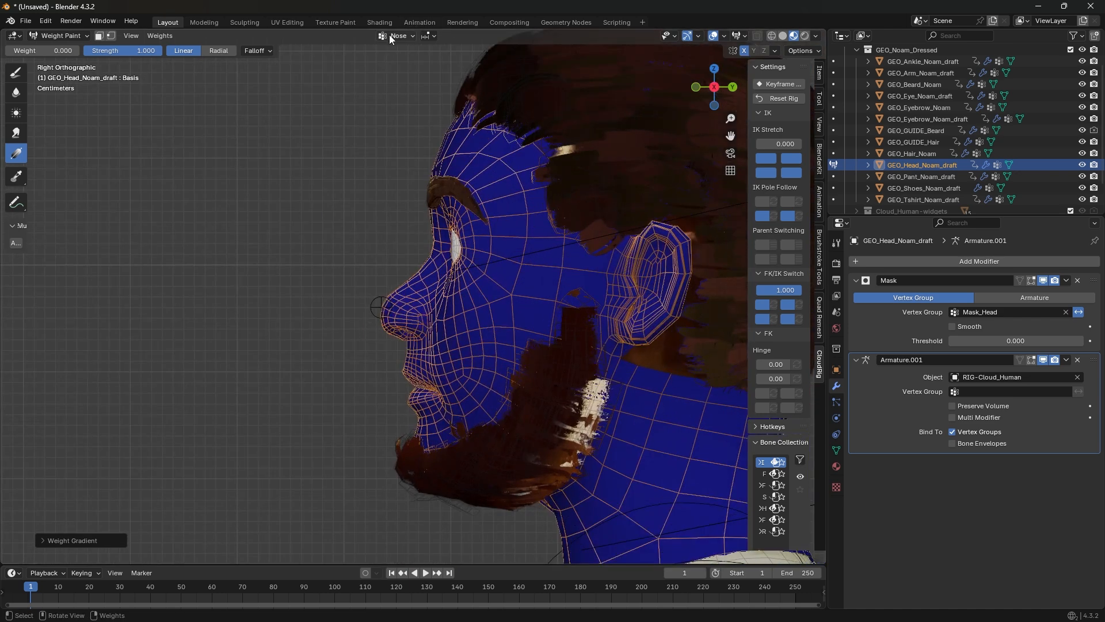
Step: Switch to the Paint brush and set its weight to 1 and strength to 0.273
left_click(16, 72)
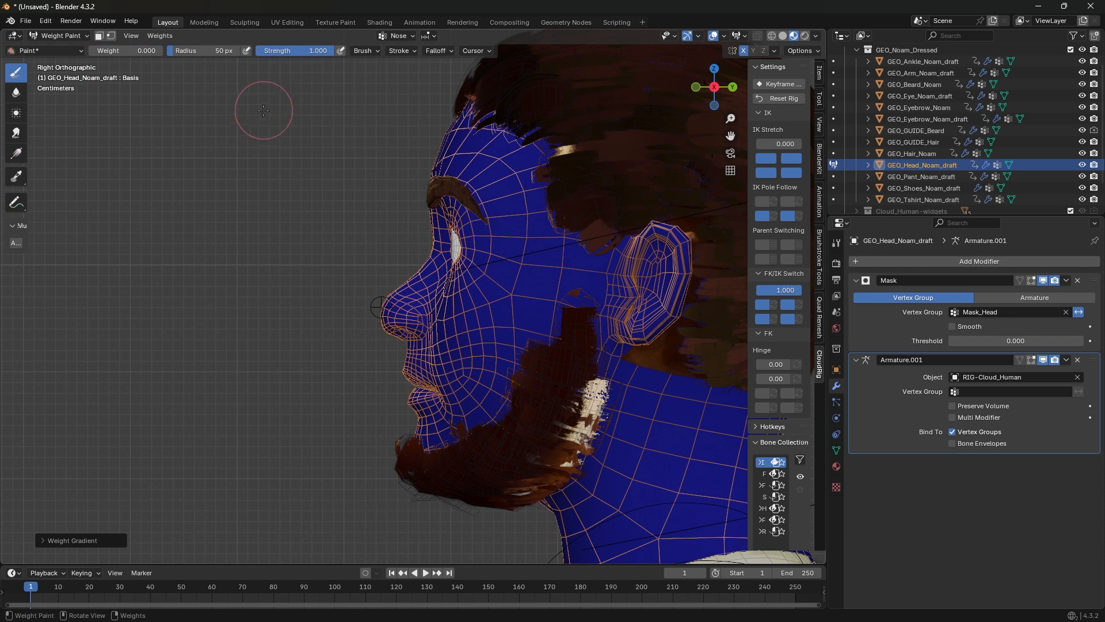
left_click_drag(105, 51, 242, 53)
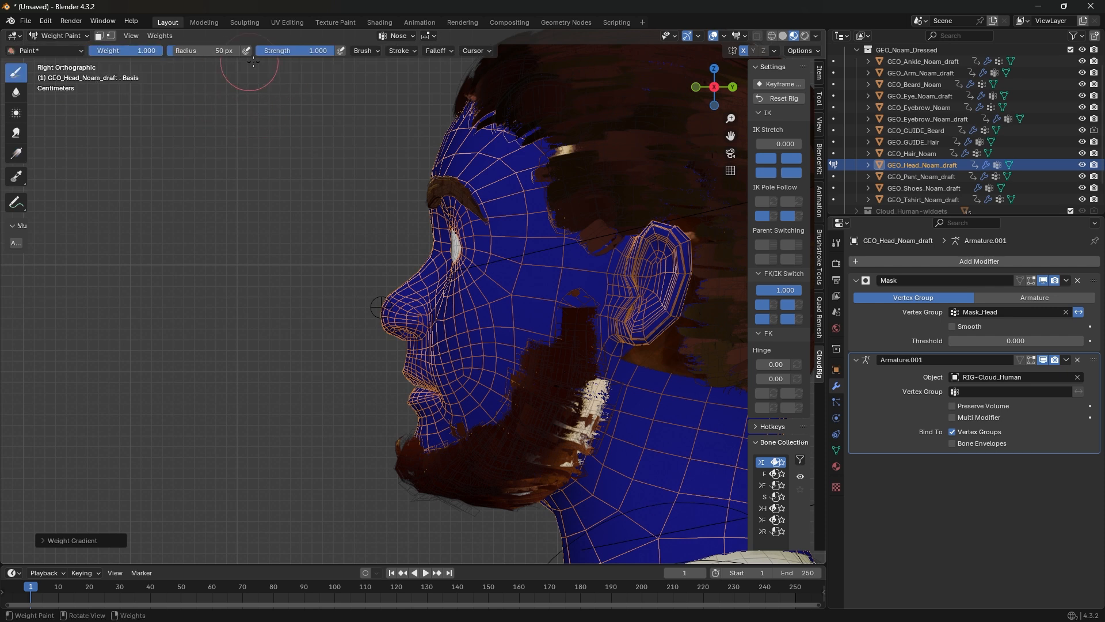
left_click_drag(322, 53, 278, 52)
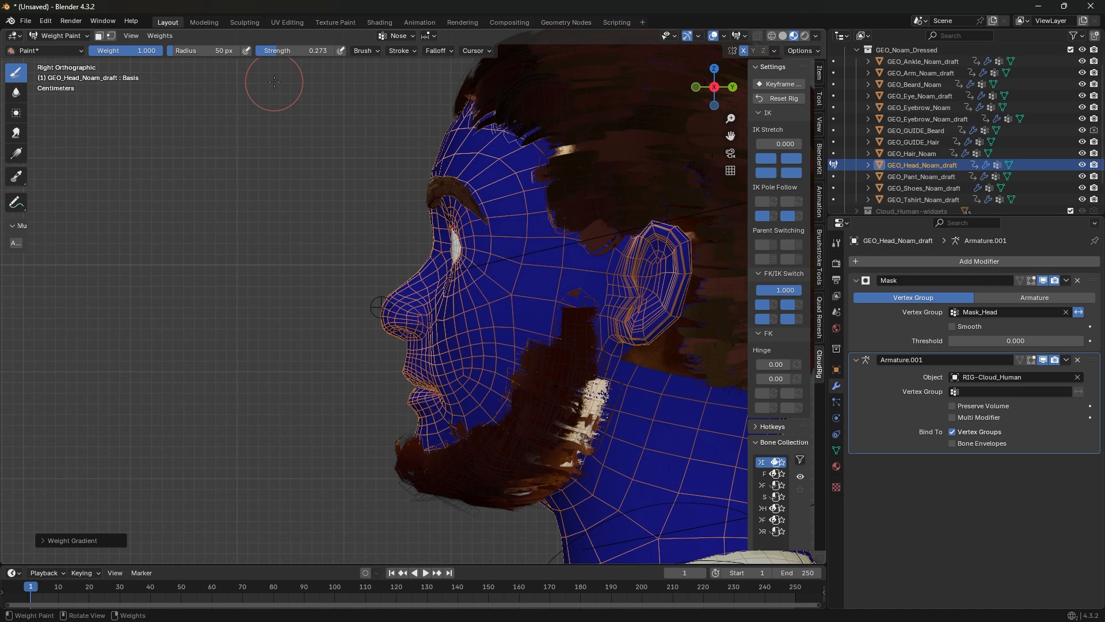
Step: Paint Nose weight over the nose tip and both nostril wings, raising the brush strength to 0.604
middle_click_drag(303, 247, 448, 338)
scroll(448, 338, "up", 5)
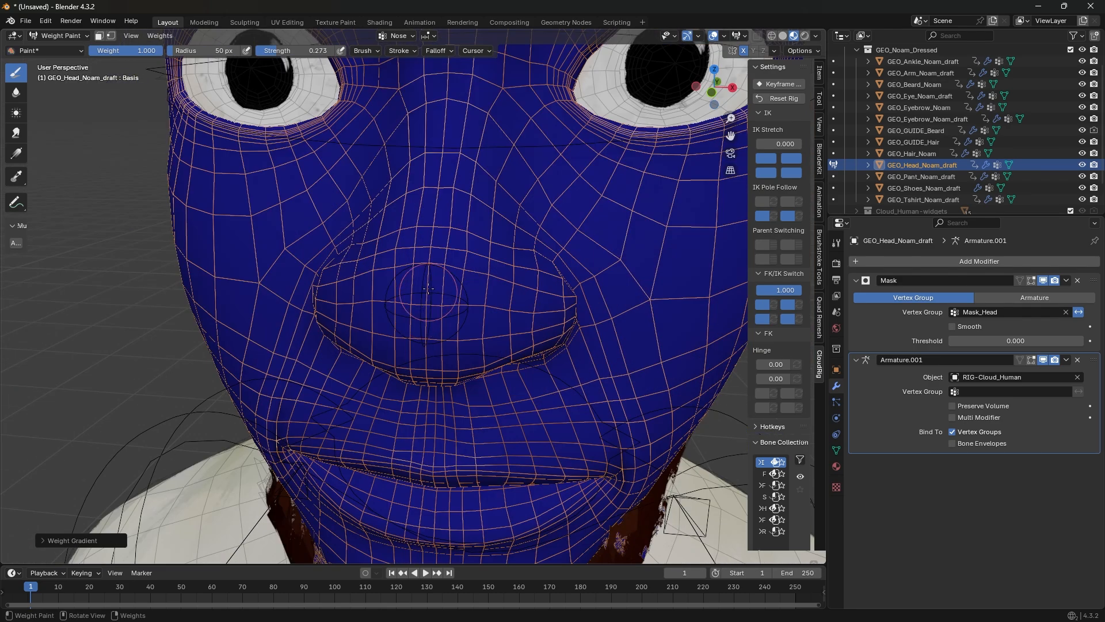
mouse_move(432, 288)
left_mouse_down()
mouse_move(428, 336)
mouse_move(461, 328)
left_mouse_up()
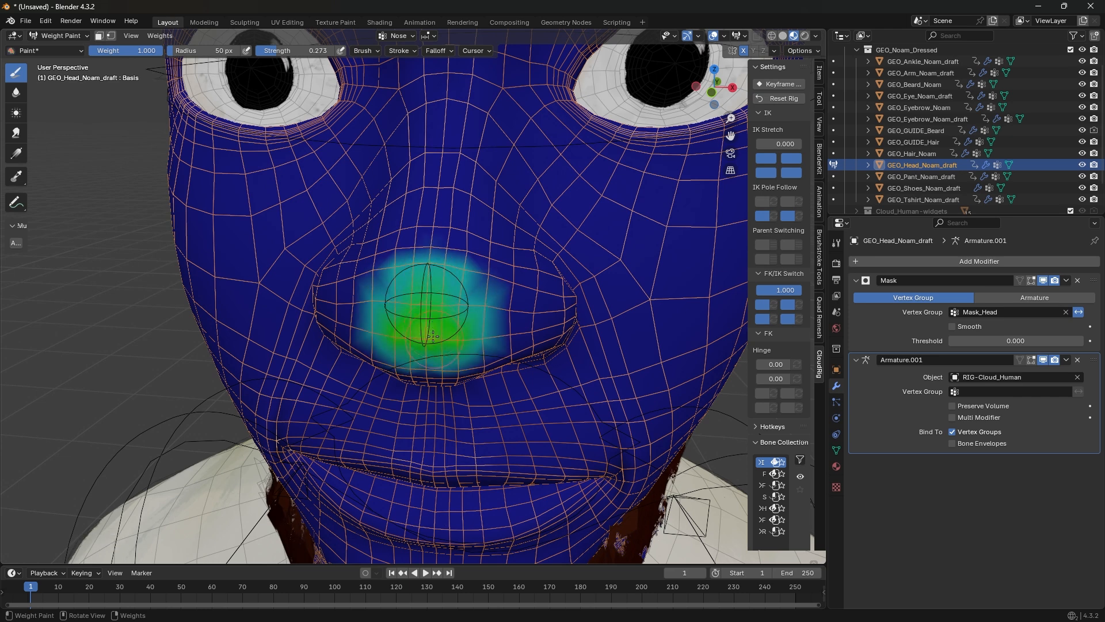
middle_click_drag(460, 328, 412, 311)
mouse_move(415, 357)
left_mouse_down()
mouse_move(593, 386)
mouse_move(461, 369)
left_mouse_up()
middle_click_drag(460, 368, 403, 374)
mouse_move(604, 322)
left_mouse_down()
mouse_move(472, 345)
mouse_move(455, 276)
left_mouse_up()
middle_click_drag(345, 288, 424, 283)
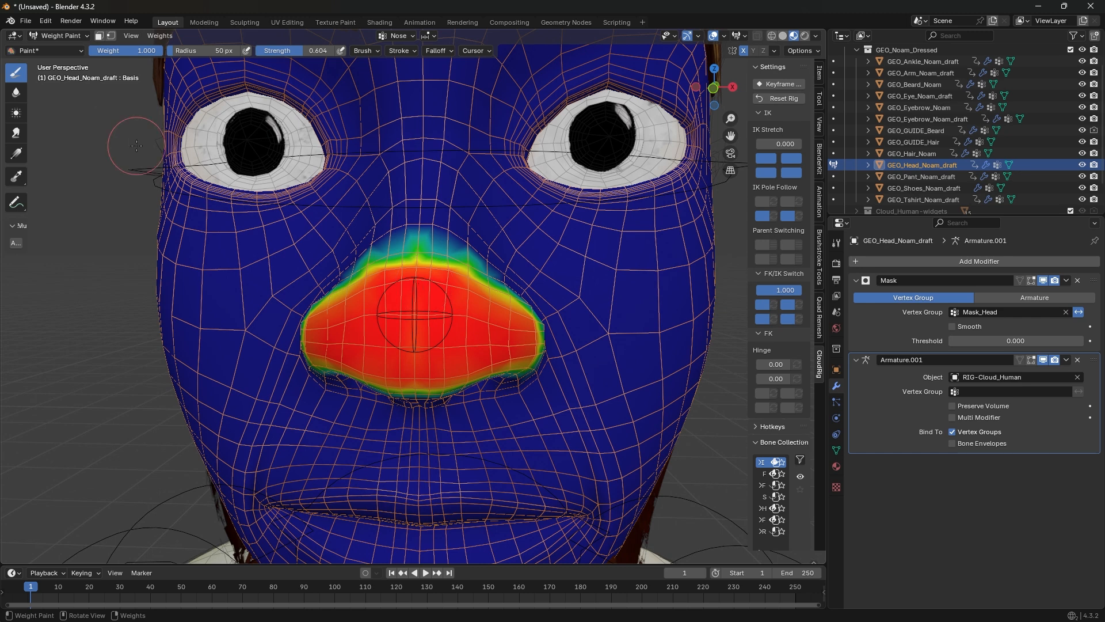
Step: Blur the Nose group's weights around the nostril wings, underside and bridge to soften the falloff into the face
left_click(17, 92)
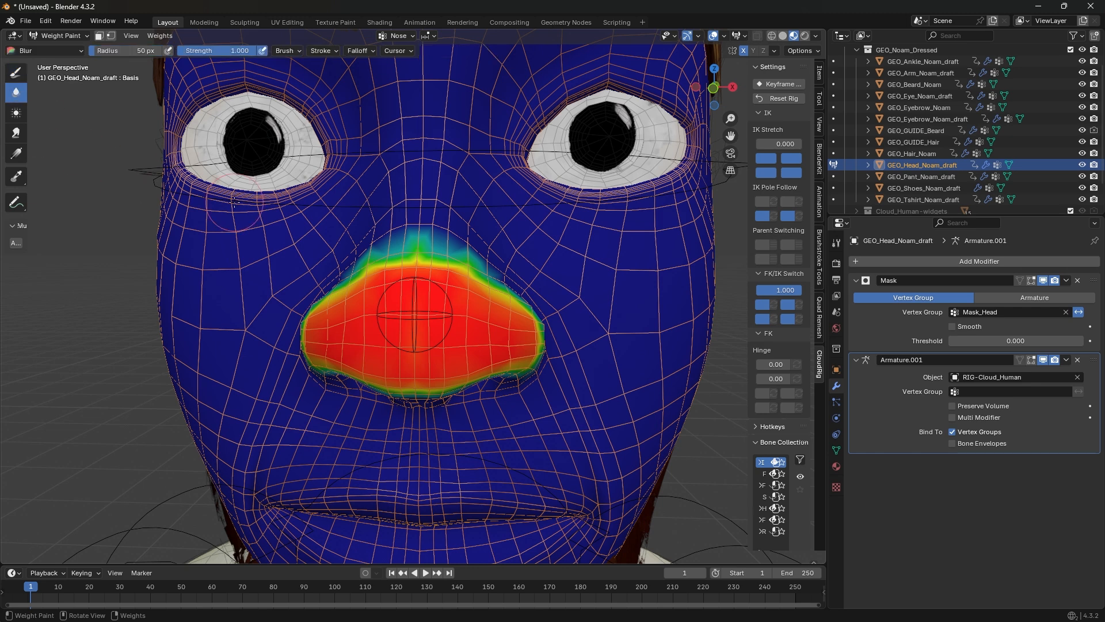
left_click(17, 72)
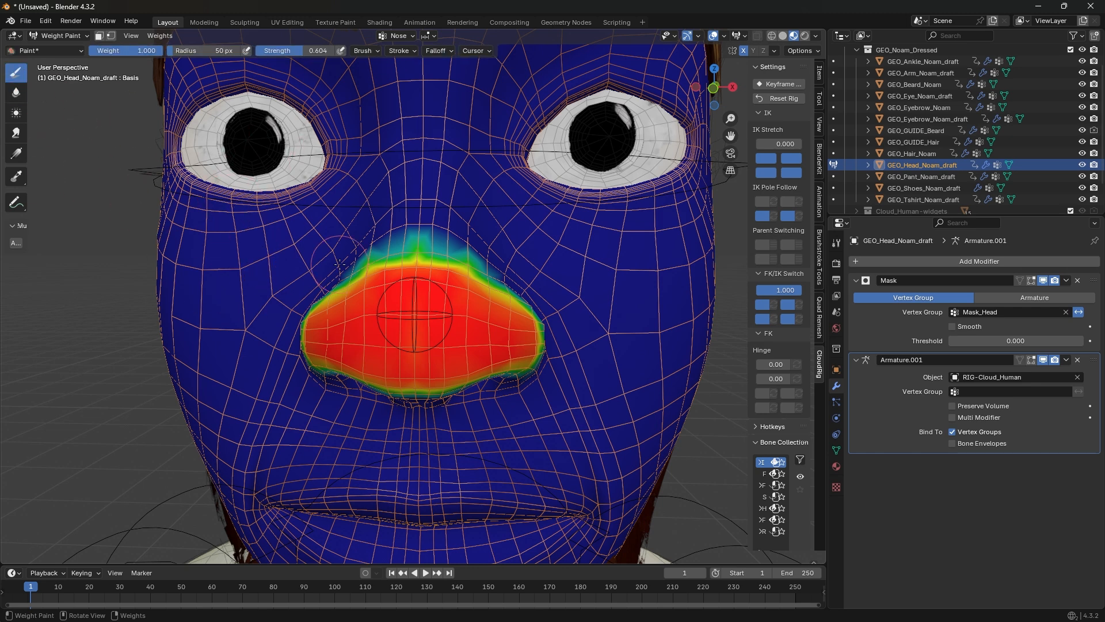
middle_click_drag(431, 228, 471, 276)
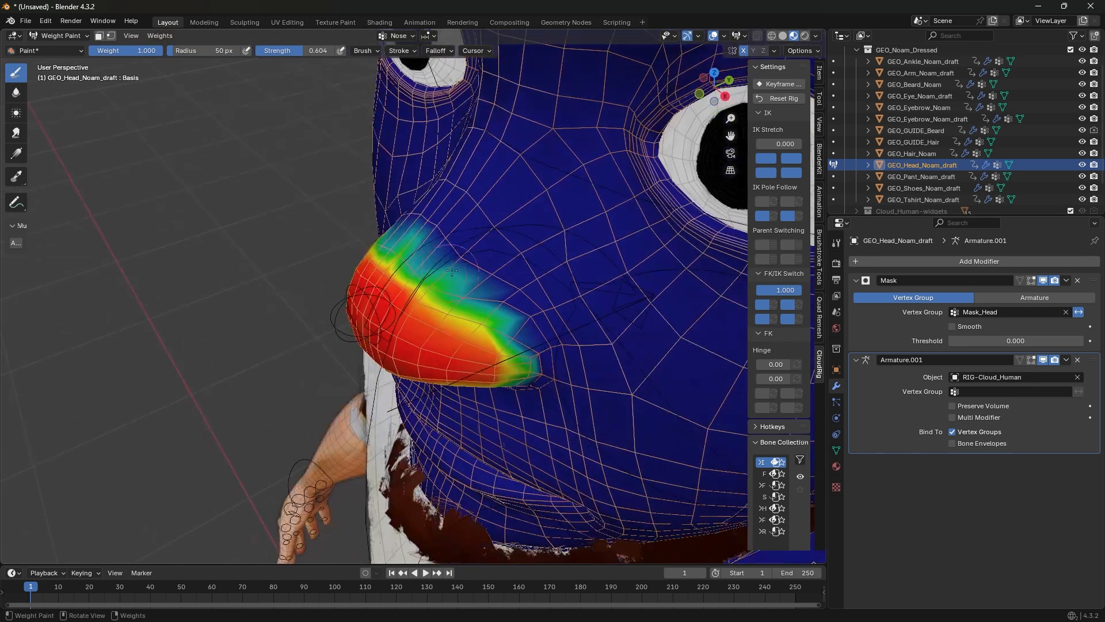
mouse_move(471, 276)
left_mouse_down("shift")
mouse_move(420, 211)
mouse_move(561, 360)
mouse_move(547, 389)
left_mouse_up("shift")
middle_click_drag(541, 397, 574, 333)
mouse_move(513, 401)
left_mouse_down("shift")
mouse_move(397, 368)
mouse_move(353, 384)
left_mouse_up("shift")
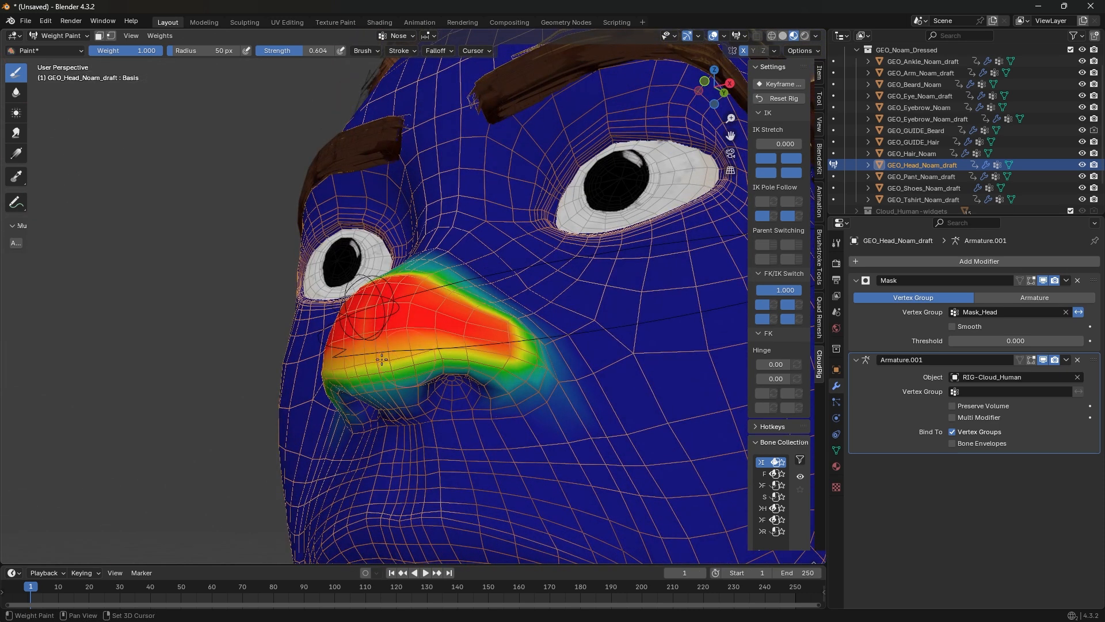
middle_click_drag(429, 378, 615, 433)
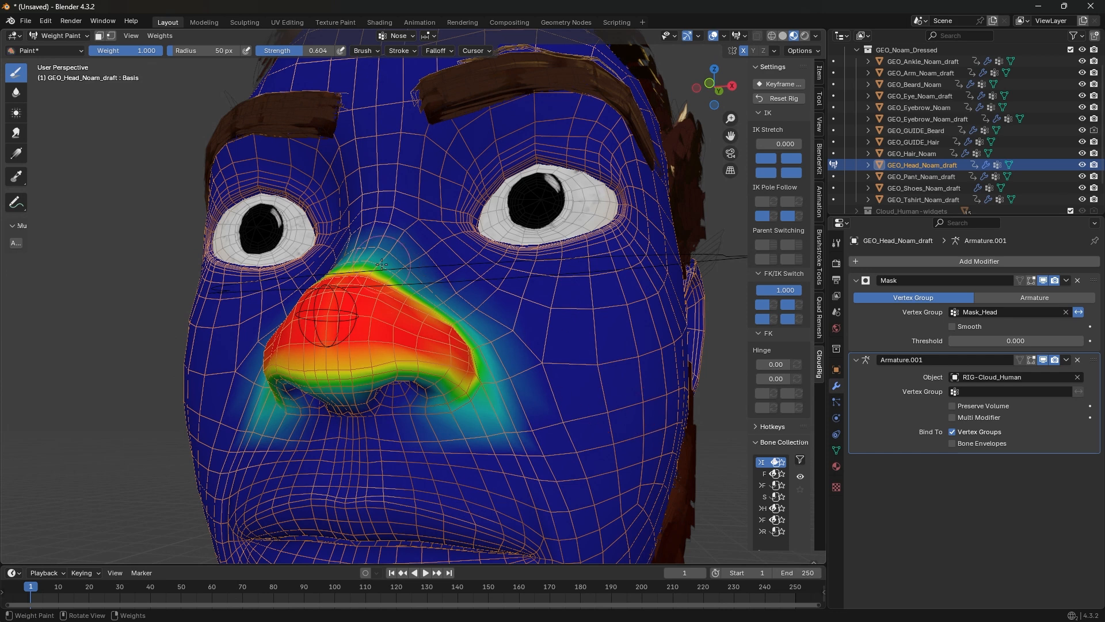
middle_click_drag(382, 264, 392, 309)
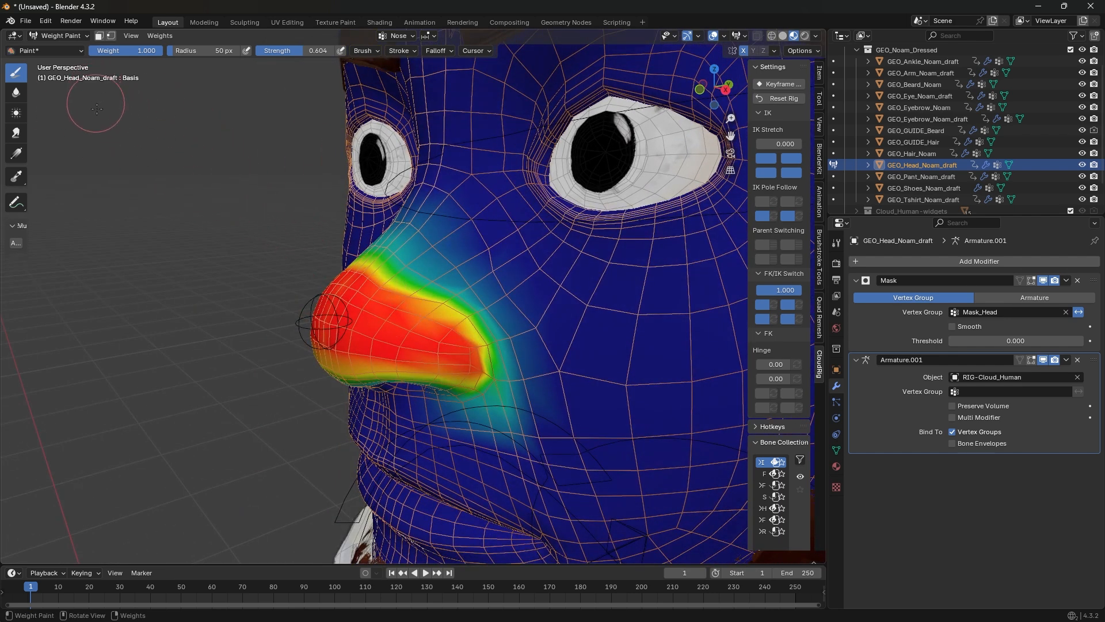
Step: Test the Nose bone in Pose Mode by moving it away from the face, cancelling the move
left_click(60, 35)
left_click(57, 47)
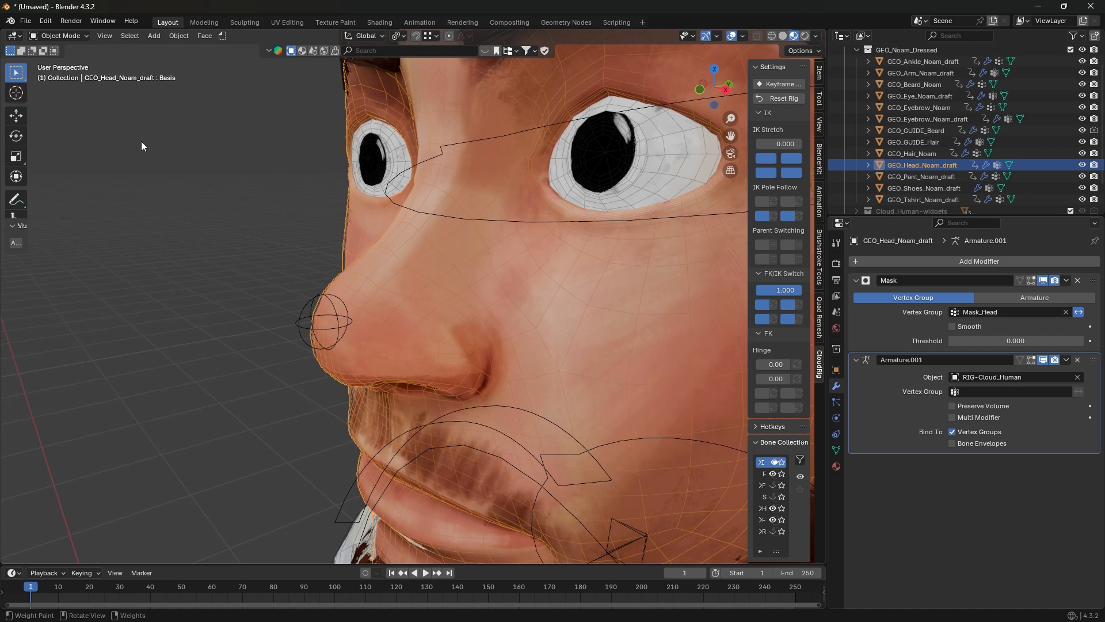
left_click(320, 300)
key("ctrl+Tab")
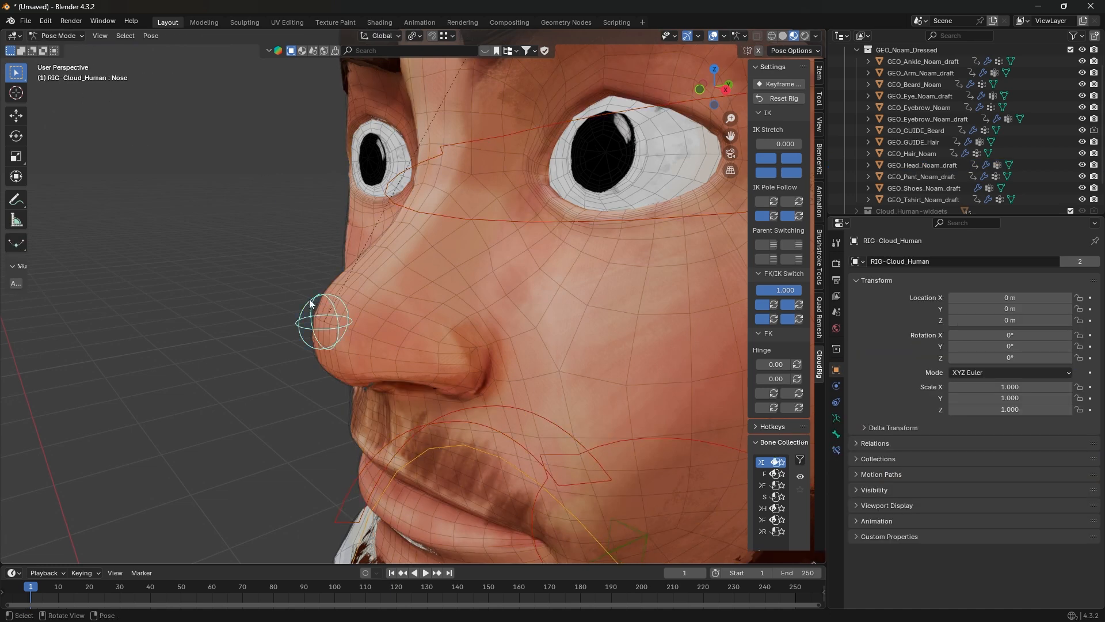
key("g")
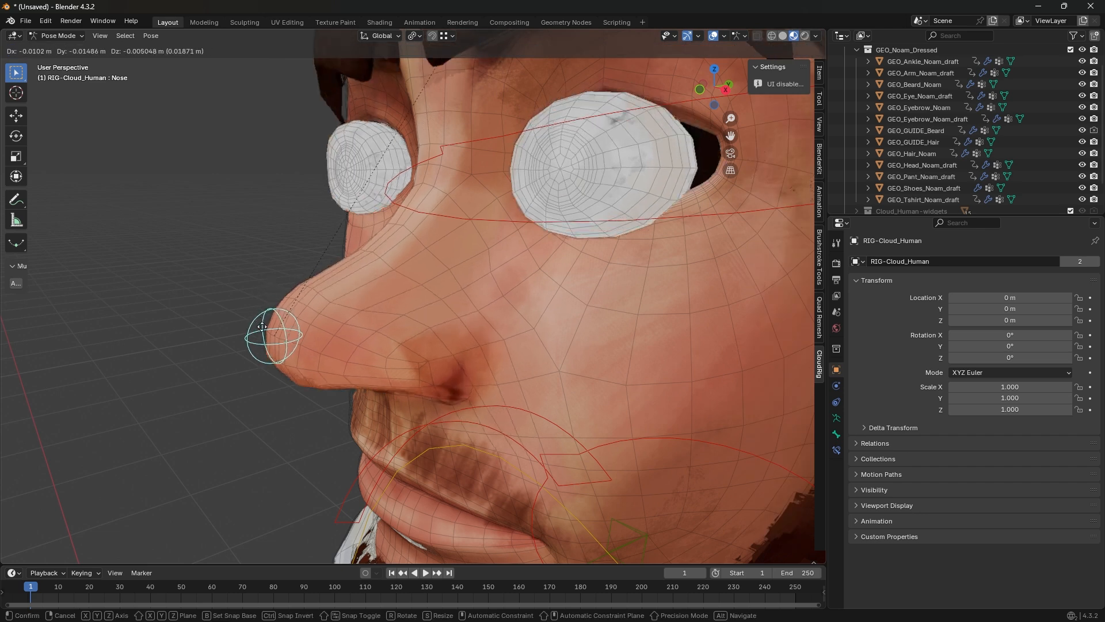
right_click(485, 103)
scroll(529, 106, "down", 1)
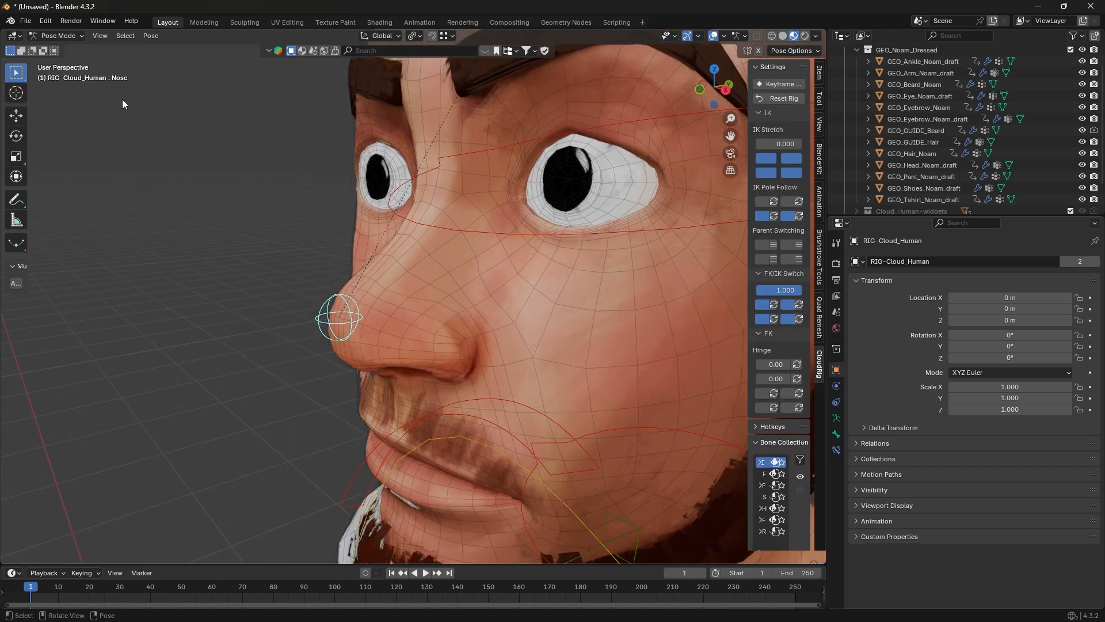
Step: Put the eye mesh into Weight Paint mode and make Nose its active vertex group
left_click(60, 35)
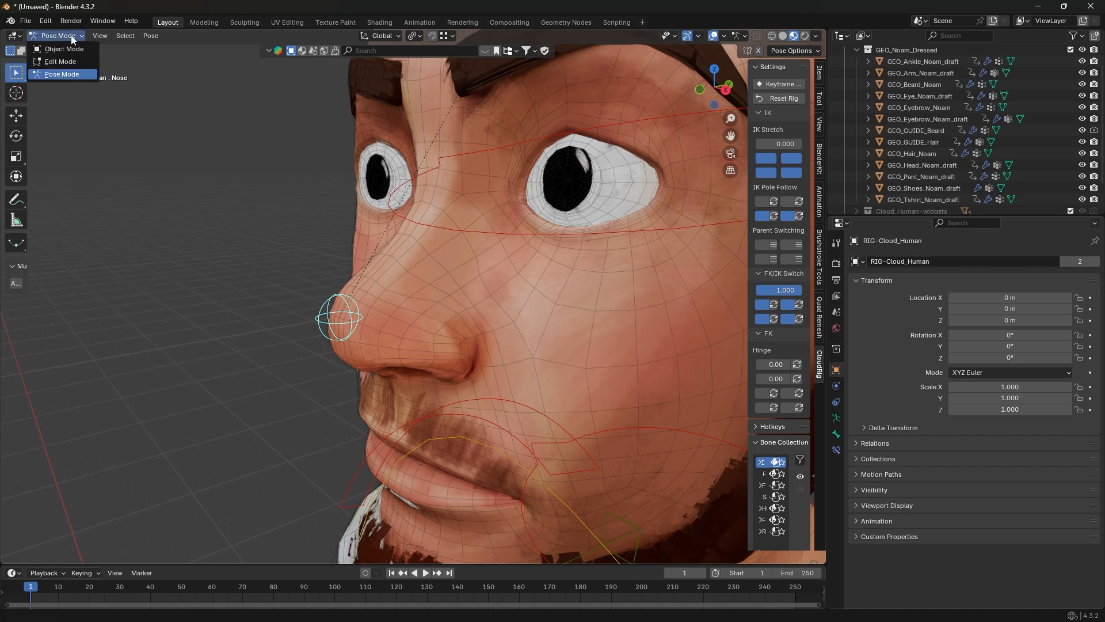
left_click(63, 49)
left_click(403, 164)
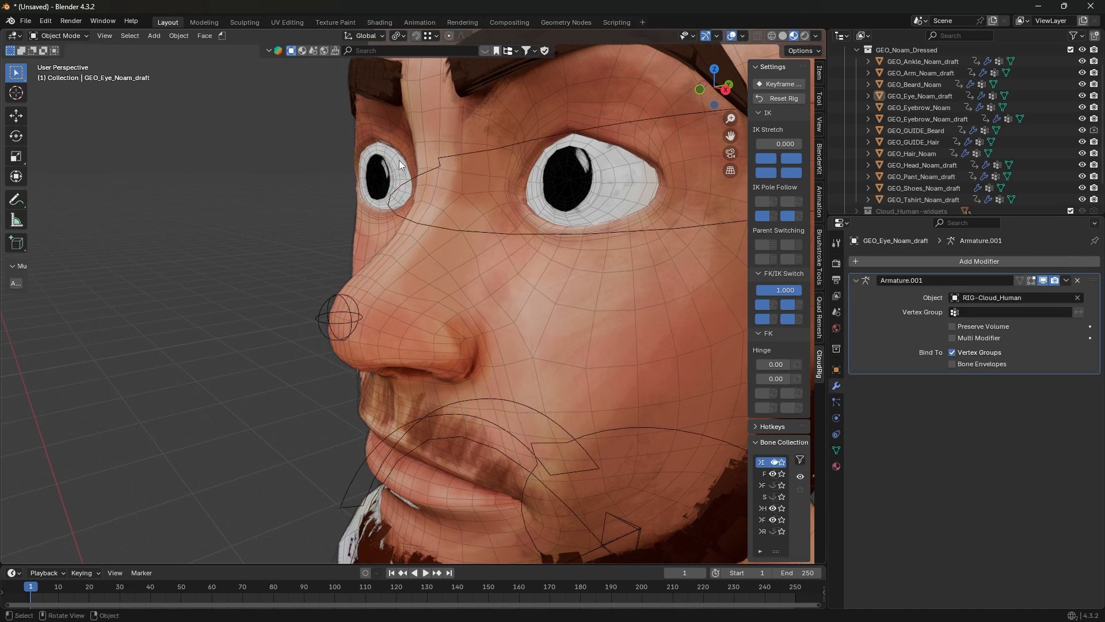
left_click(61, 35)
left_click(63, 103)
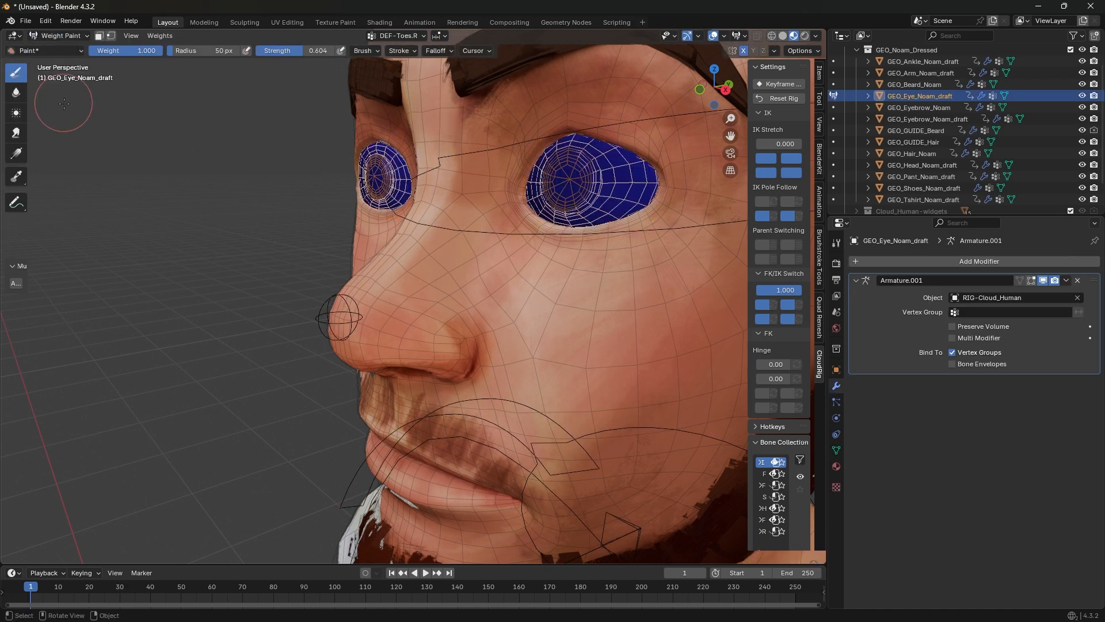
left_click(396, 36)
left_click(335, 116)
left_click(351, 122)
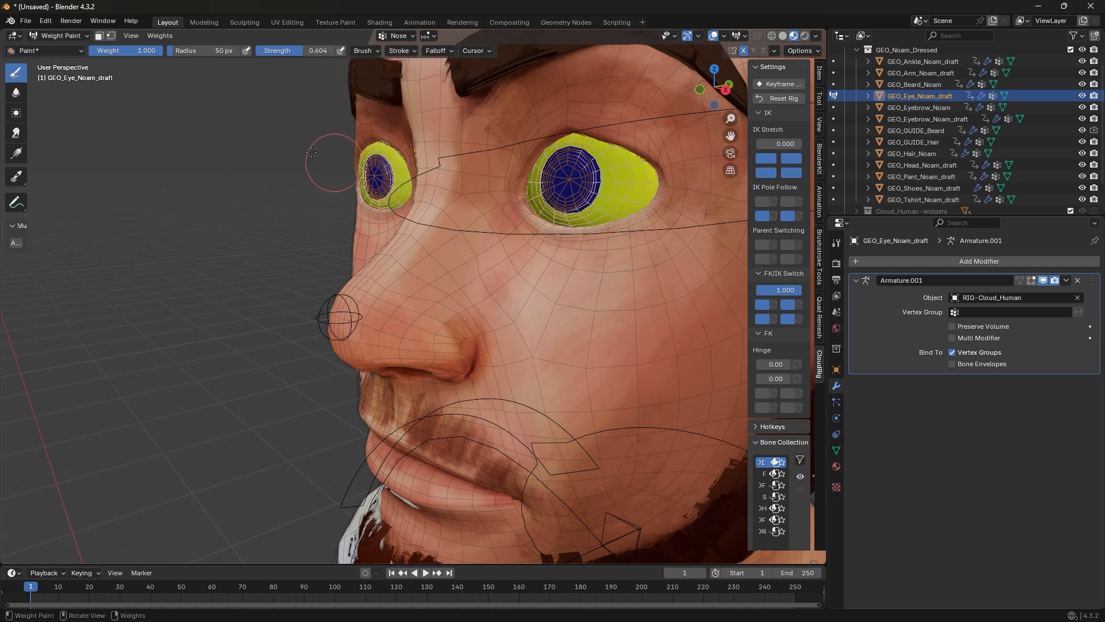
Step: Clear the Nose weights from both eyes with a linear gradient at weight 0 and strength 1
left_click(16, 154)
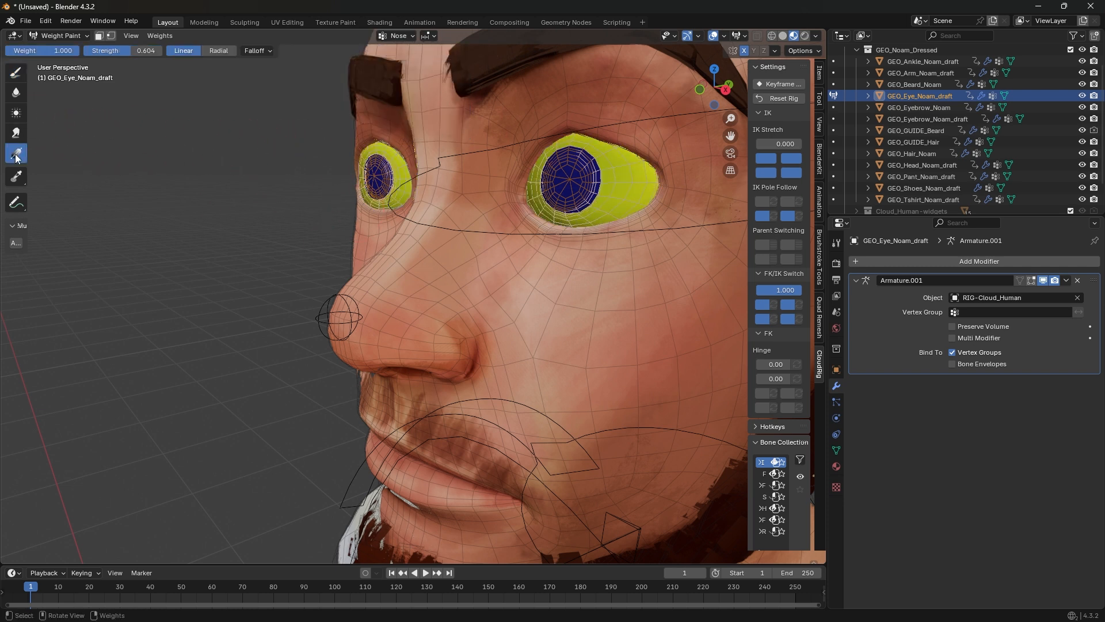
left_click_drag(115, 51, 162, 50)
left_click_drag(58, 51, 5, 50)
left_click_drag(303, 140, 447, 196)
Step: Check the eye mesh's DEF-Head weights and the weight paint options, and return to Object Mode
left_click(396, 36)
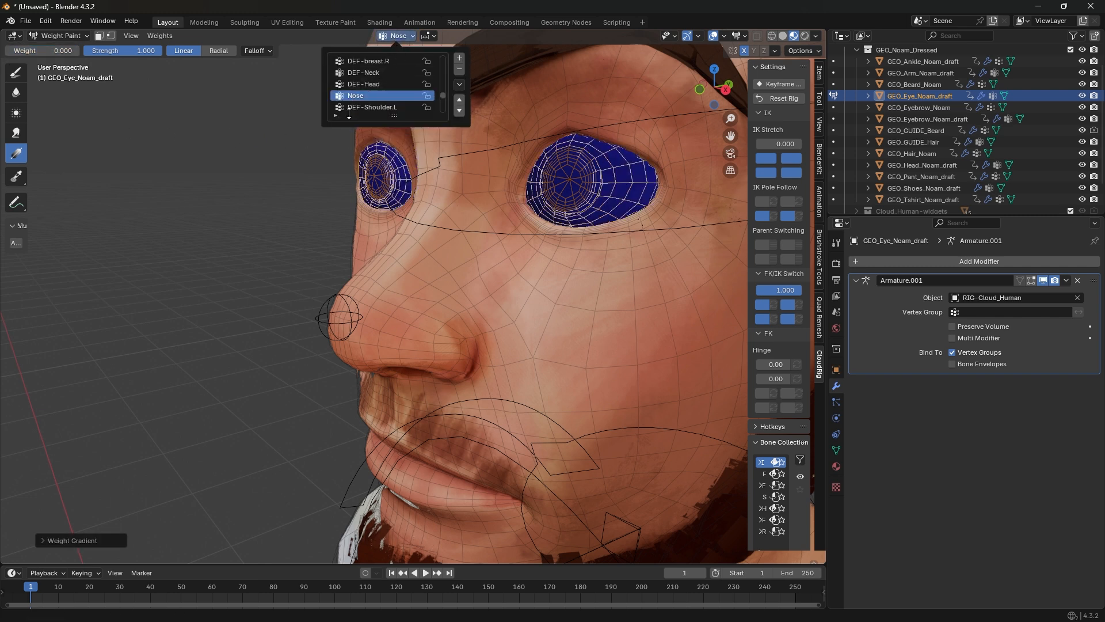
left_click(789, 52)
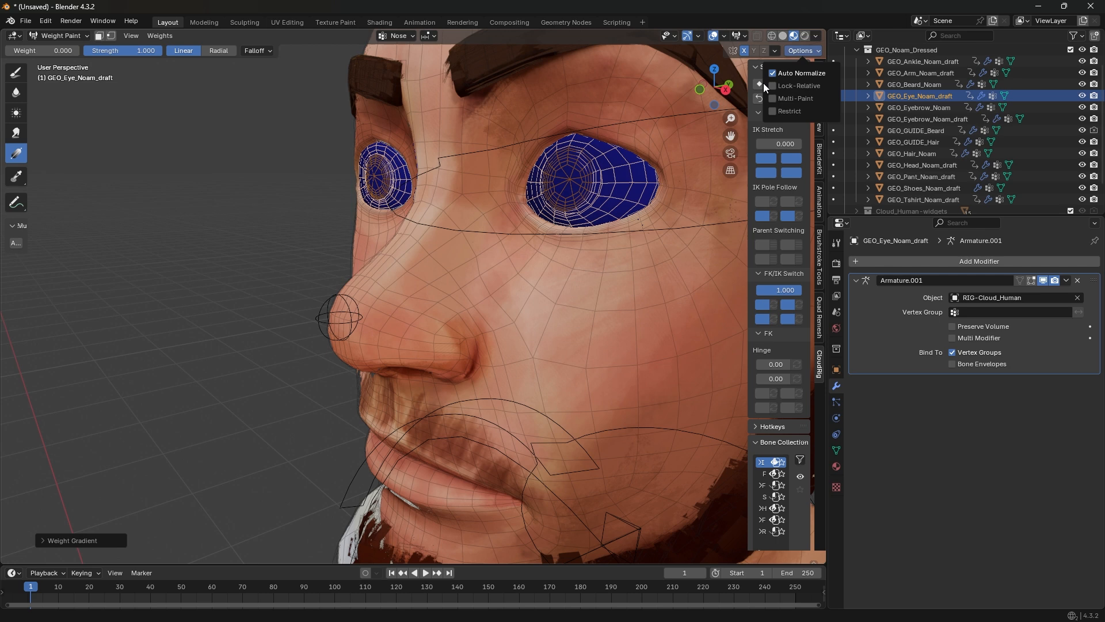
left_click(396, 35)
left_click(364, 98)
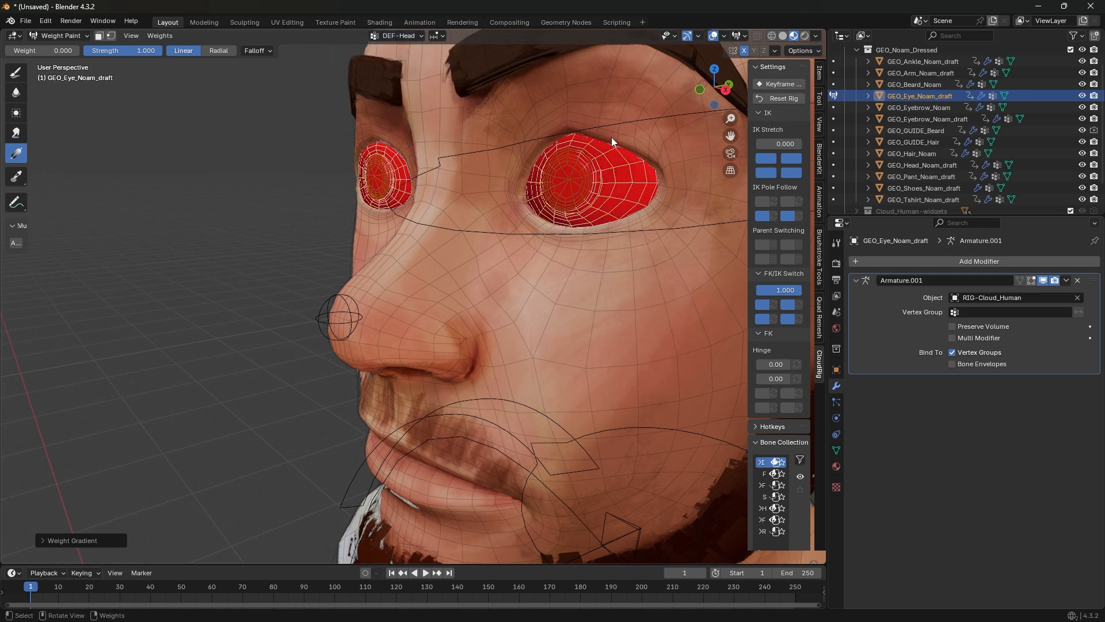
key("ctrl+Tab")
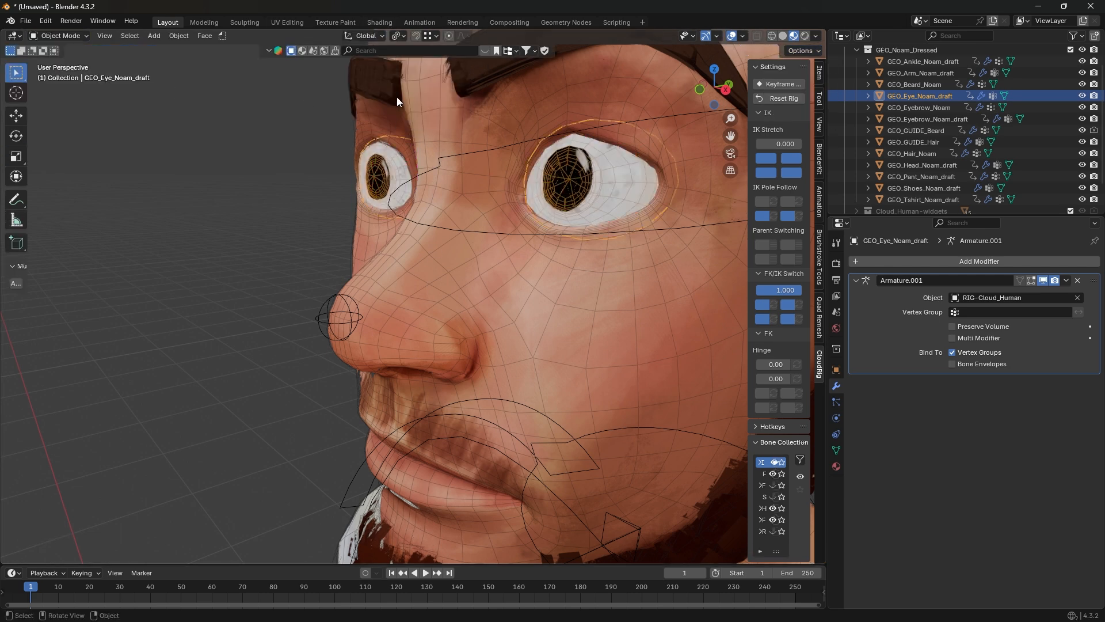
Step: Clear the Nose weights from the GEO_Eyebrow_Noam_draft mesh with a linear gradient at weight 0
left_click(397, 101)
key("ctrl+Tab")
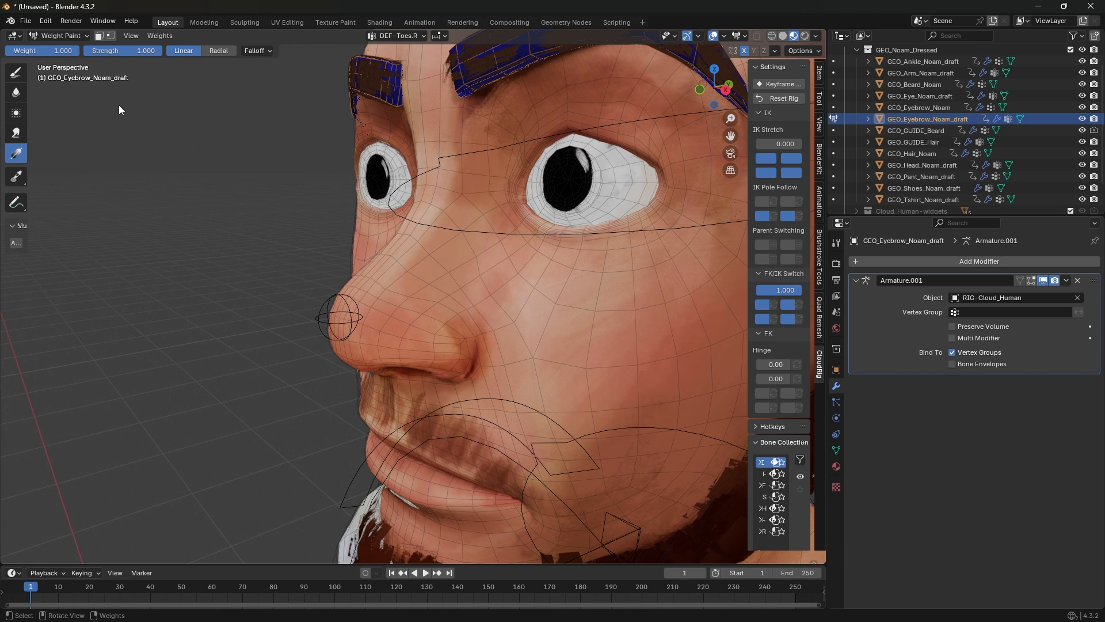
left_click(397, 36)
left_click(369, 98)
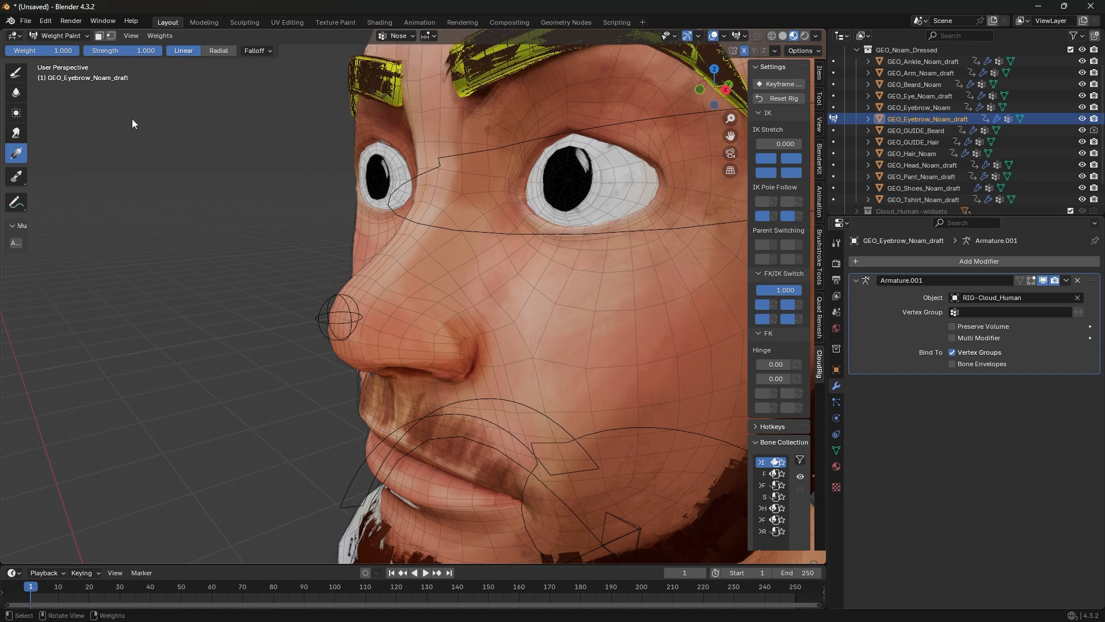
left_click_drag(57, 51, 11, 50)
left_click_drag(258, 153, 3, 202)
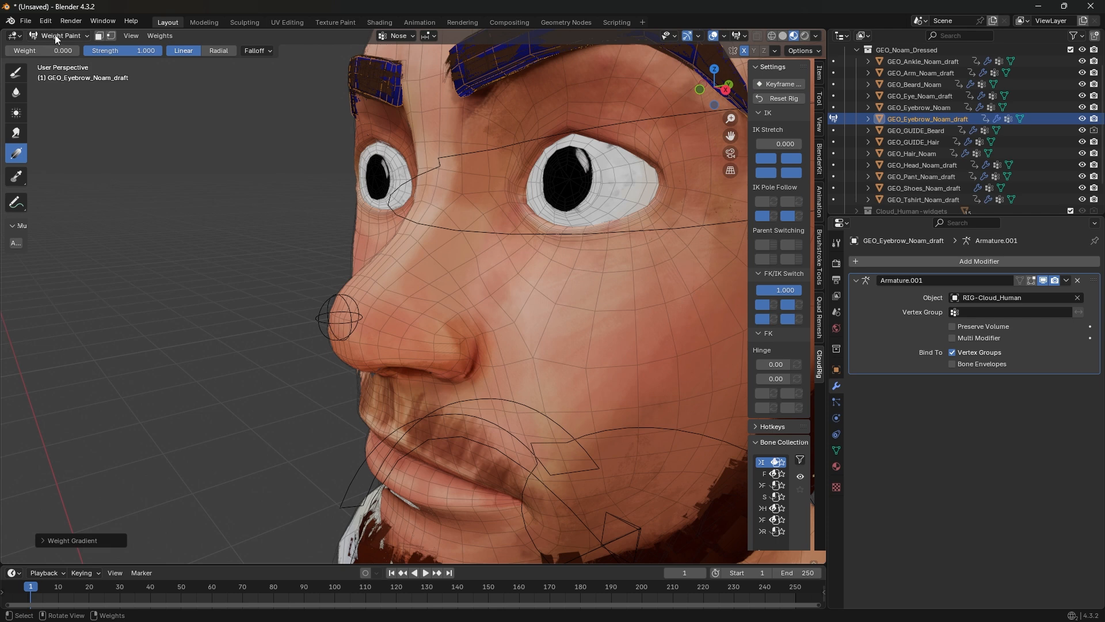
Step: Check the eyebrow mesh's DEF-Head weights and return to Object Mode
left_click(397, 35)
left_click(368, 95)
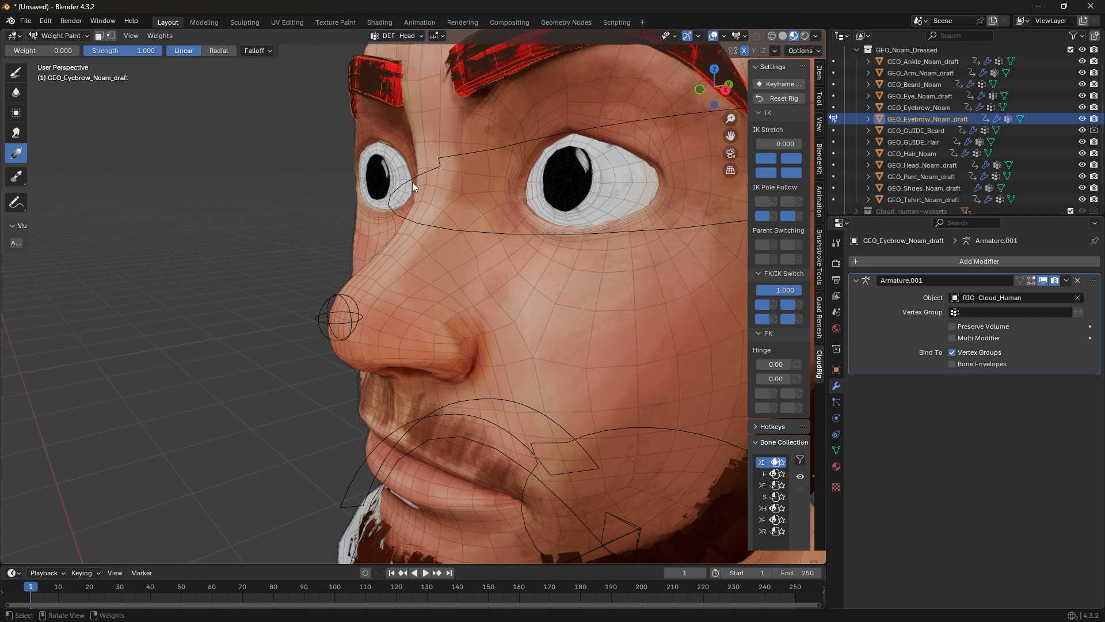
left_click(66, 38)
left_click(66, 50)
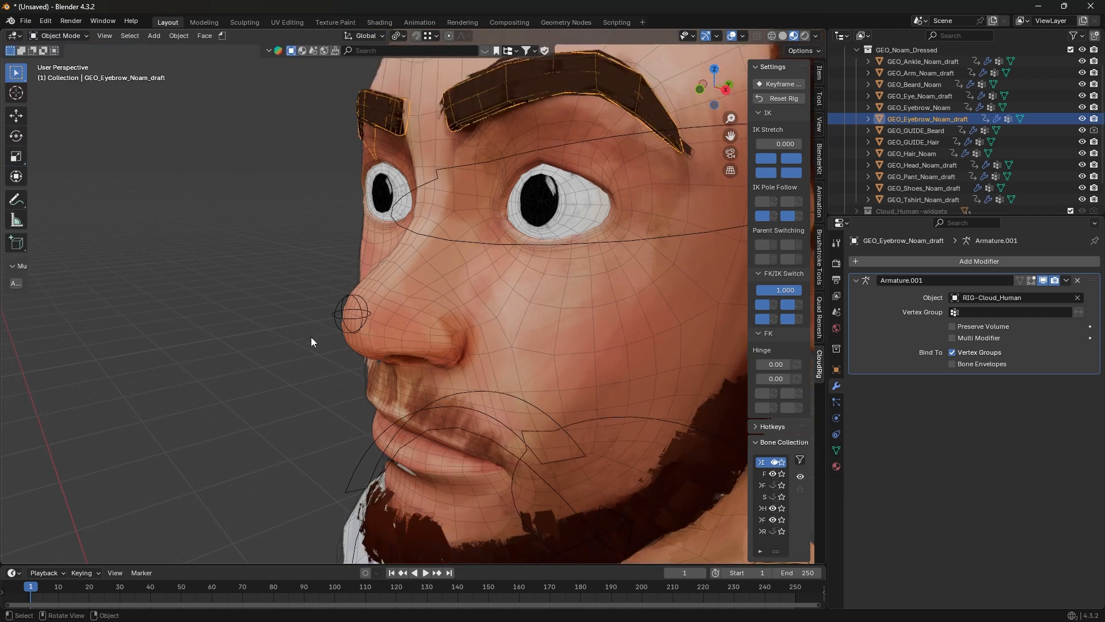
Step: Test how the Nose bone deforms the face by moving it from several viewing angles, cancelling each move
left_click(348, 298)
key("ctrl+Tab")
key("g")
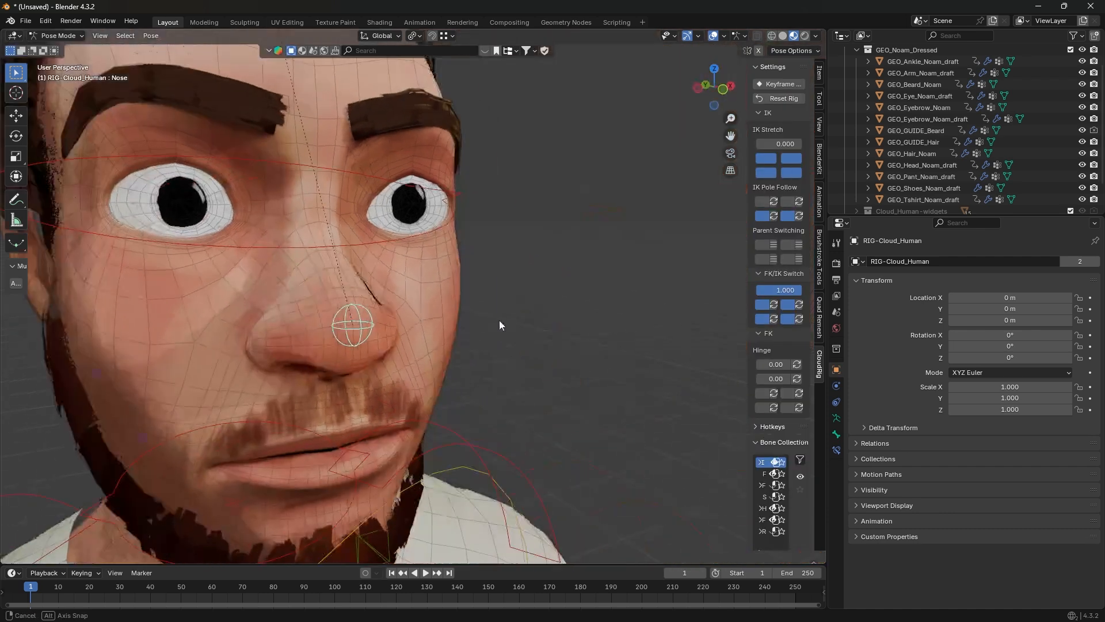
key("g")
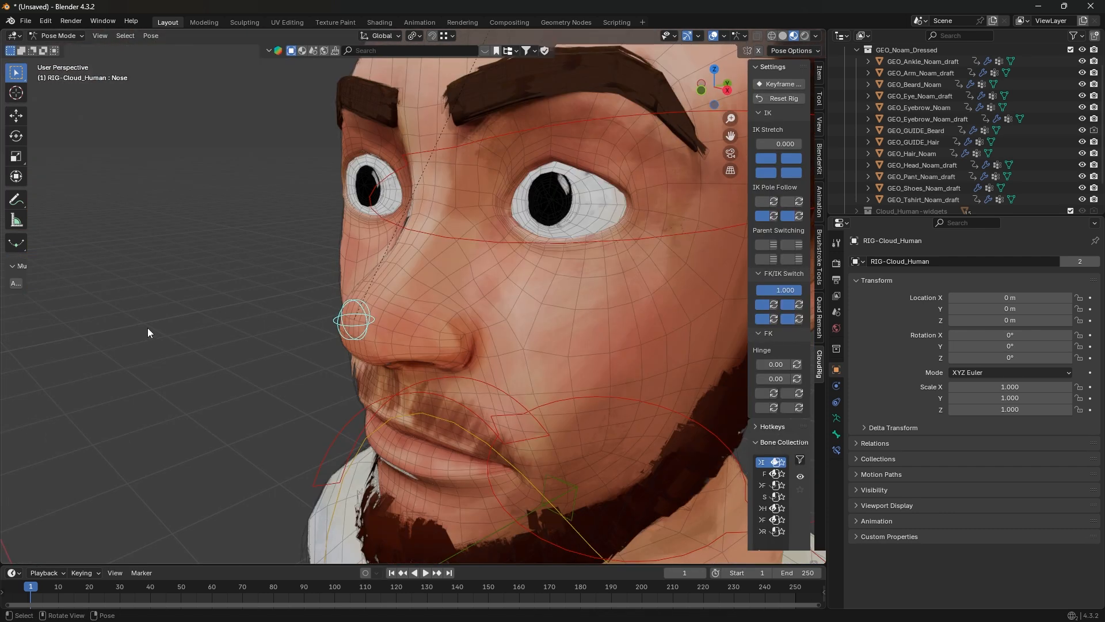
middle_click_drag(147, 326, 268, 367)
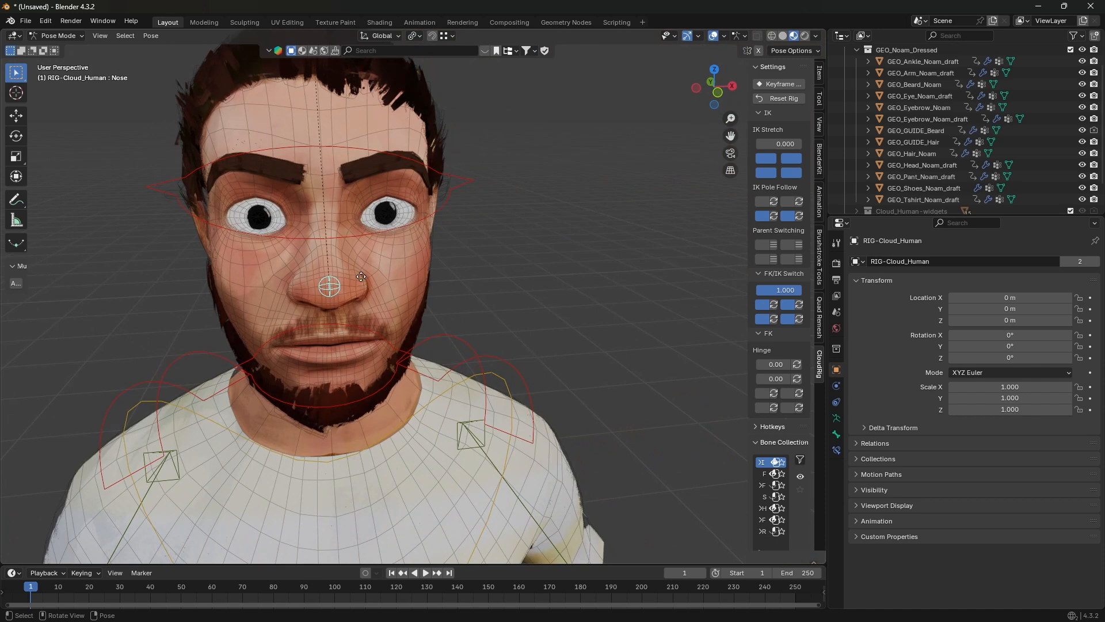
key("g")
right_click(354, 318)
middle_click_drag(310, 293, 368, 282)
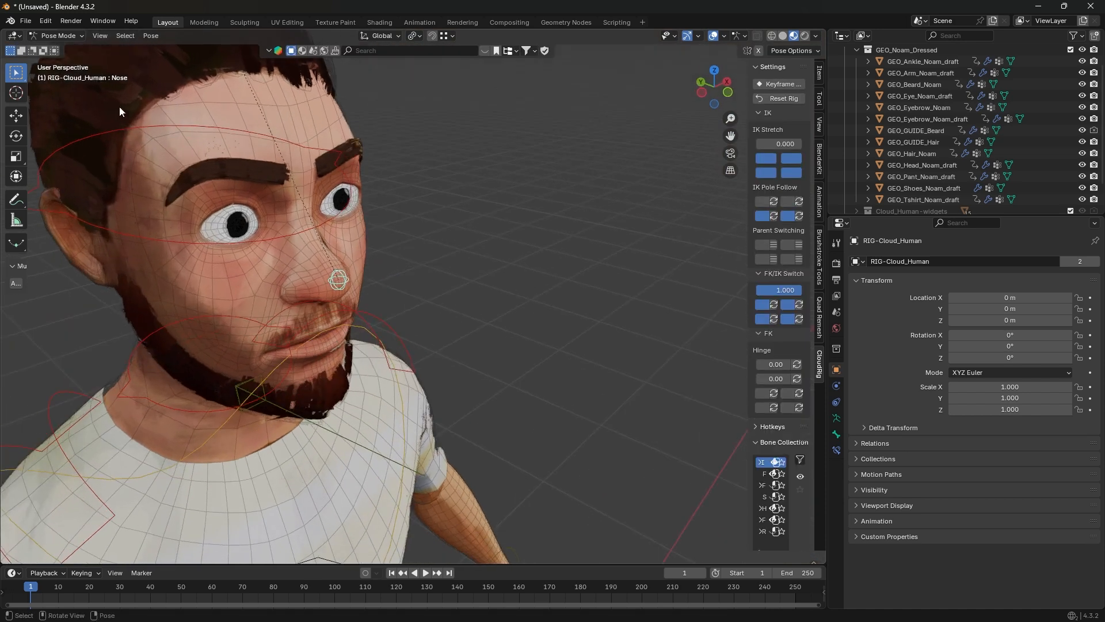
Step: Pose the rig with the character's left arm raised sideways to shoulder height, using the hand and FK-Shoulder.L controls
left_click(59, 36)
left_click(63, 49)
middle_click_drag(257, 206, 345, 286)
scroll(429, 280, "up", 2)
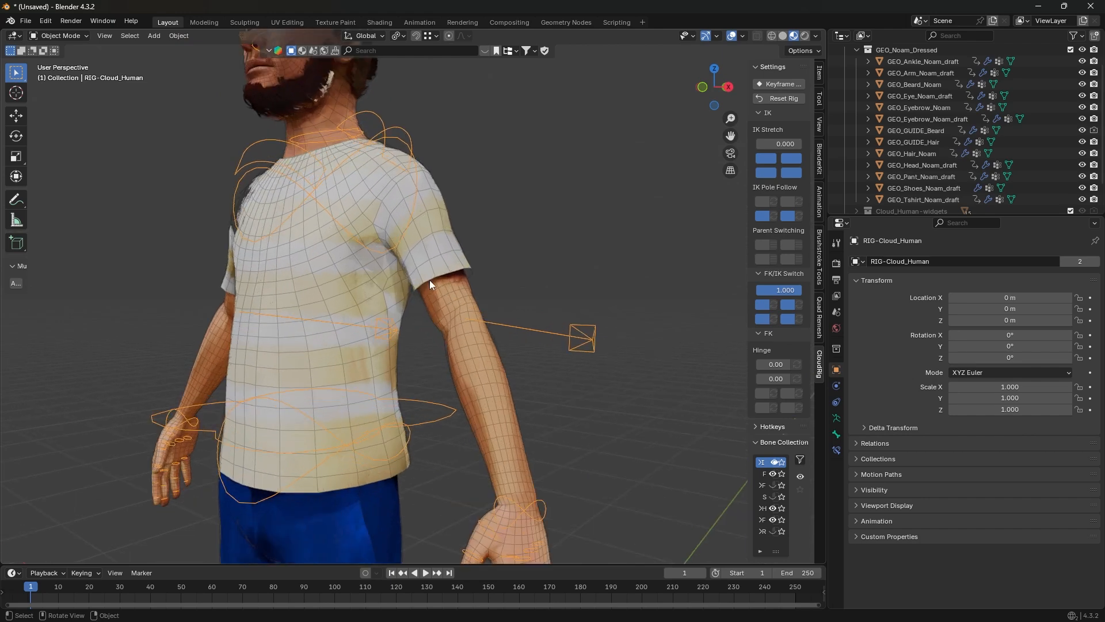
left_click(542, 506)
left_click(543, 501)
key("ctrl+Tab")
left_click(544, 503)
middle_click_drag(543, 502, 319, 474)
key("g")
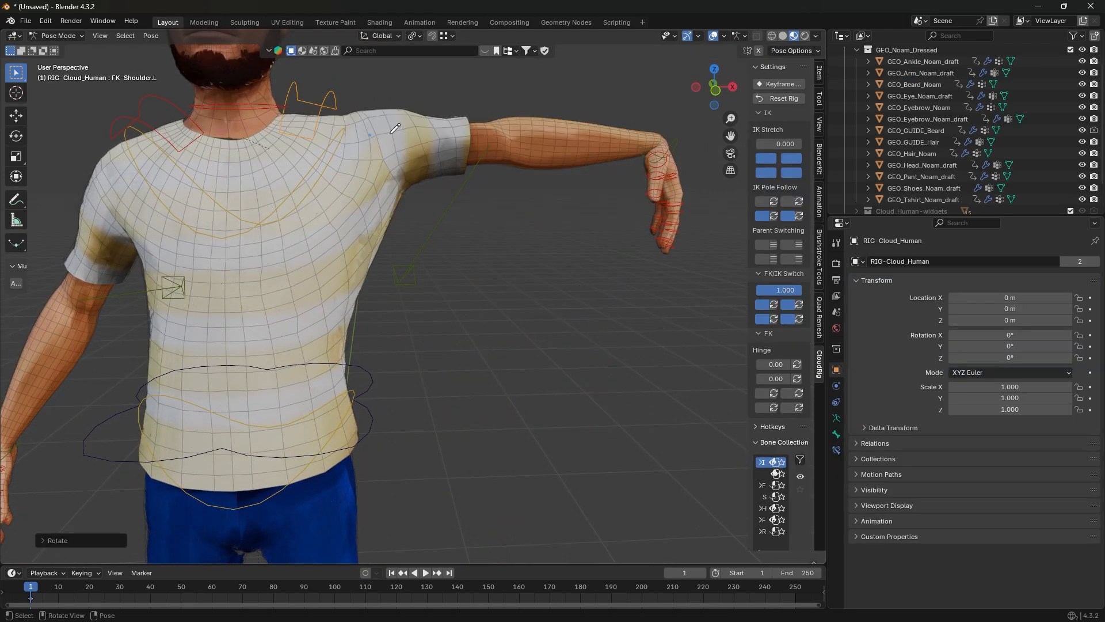
Step: Circle the left shoulder and armpit areas of the T-shirt with annotation strokes and erase them
mouse_move(391, 133)
left_mouse_down()
mouse_move(481, 136)
mouse_move(366, 144)
left_mouse_up()
left_click_drag(377, 207, 401, 211)
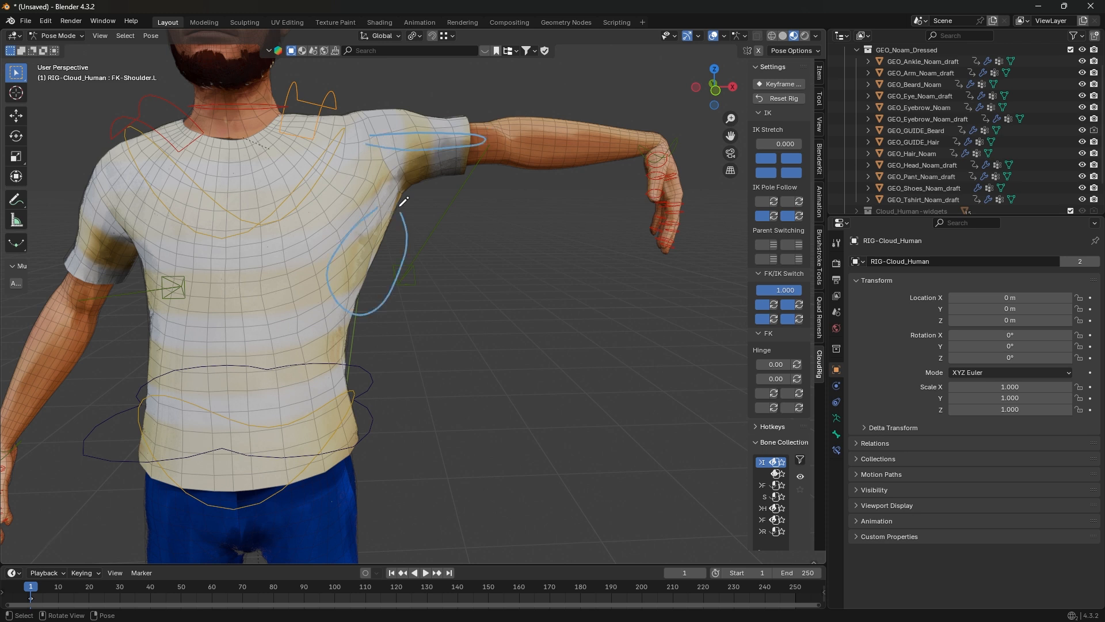
key("ctrl")
Step: Put the T-shirt mesh into Weight Paint mode and show the Rigging bone collection
left_click(373, 221)
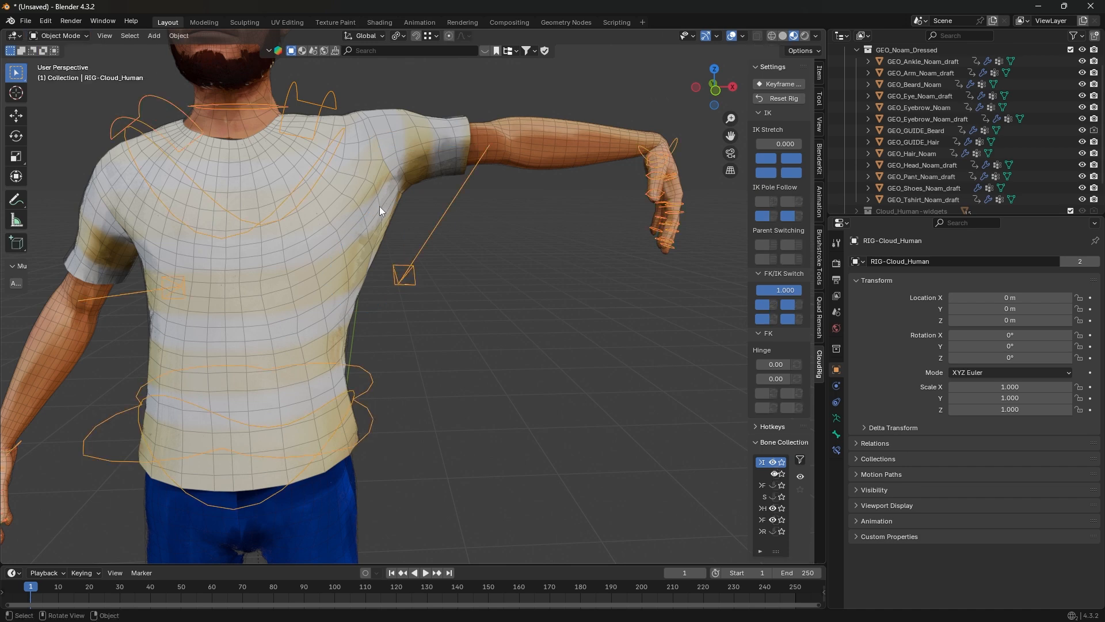
left_click(71, 35)
left_click(56, 95)
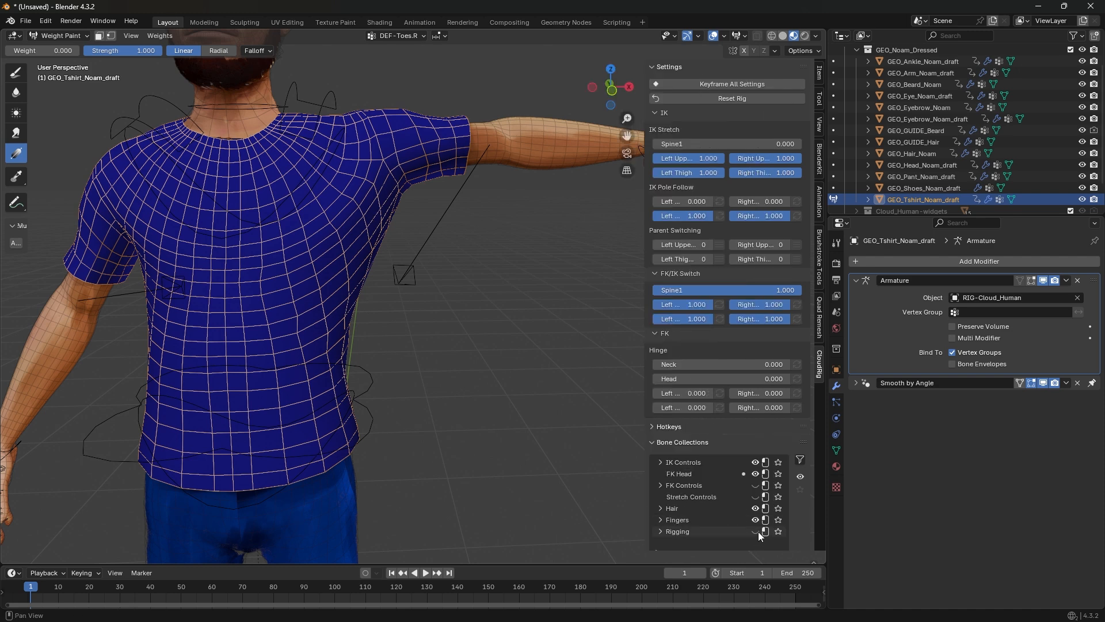
left_click(755, 530)
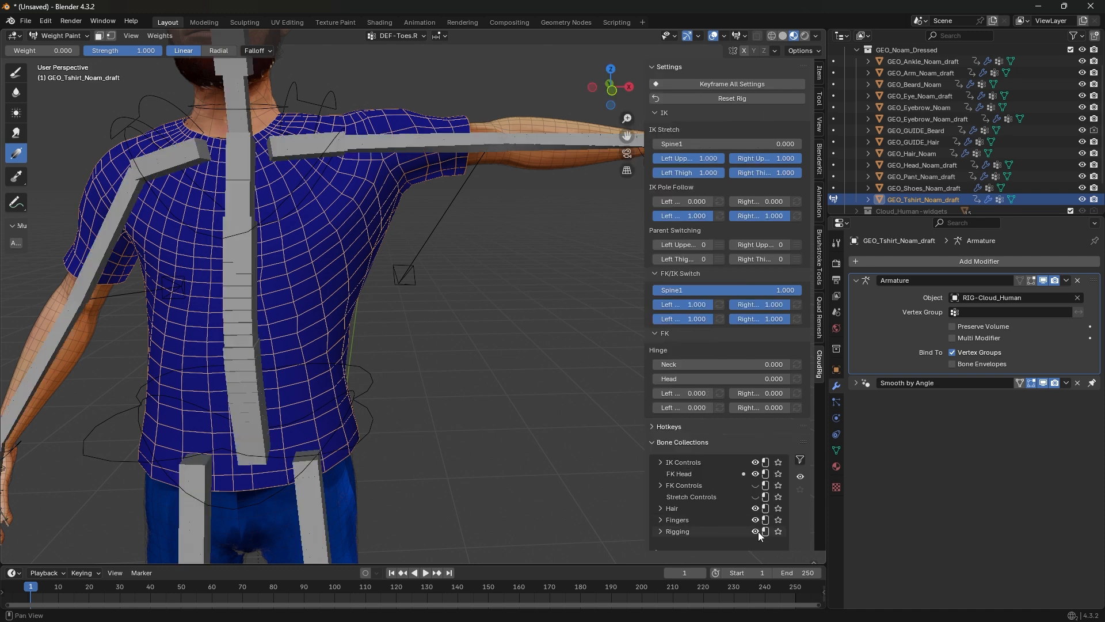
Step: Return to Object Mode and select the RIG-Cloud_Human armature
left_click(71, 35)
left_click(56, 49)
left_click(347, 95)
left_click(338, 99)
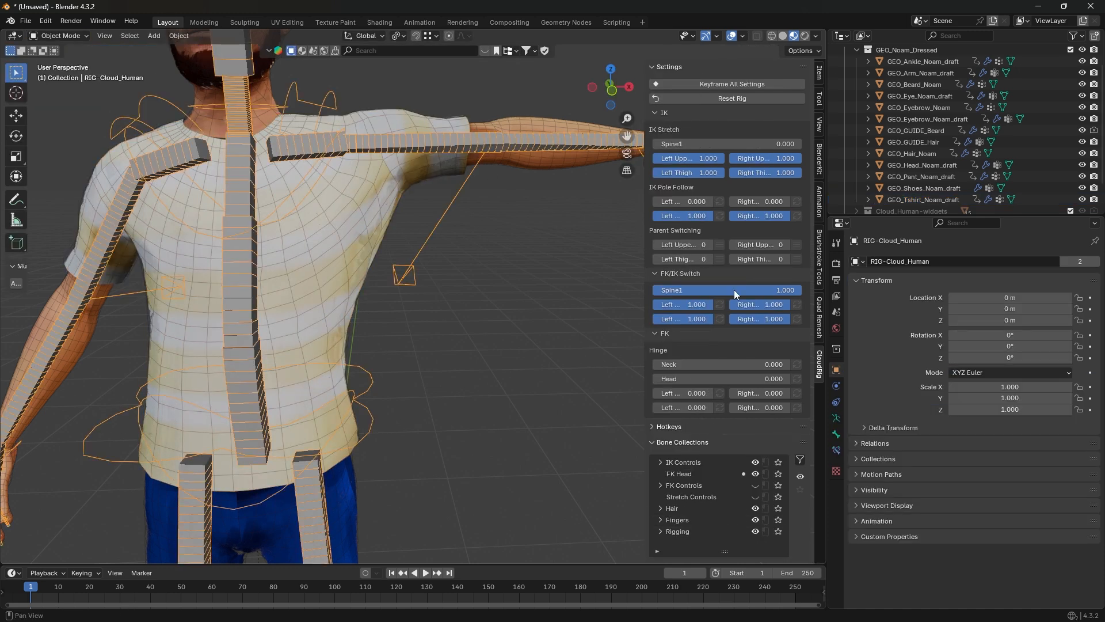
Step: Enable name display for the armature's bones and switch the T-shirt mesh to Weight Paint mode
left_click(836, 417)
left_click(953, 496)
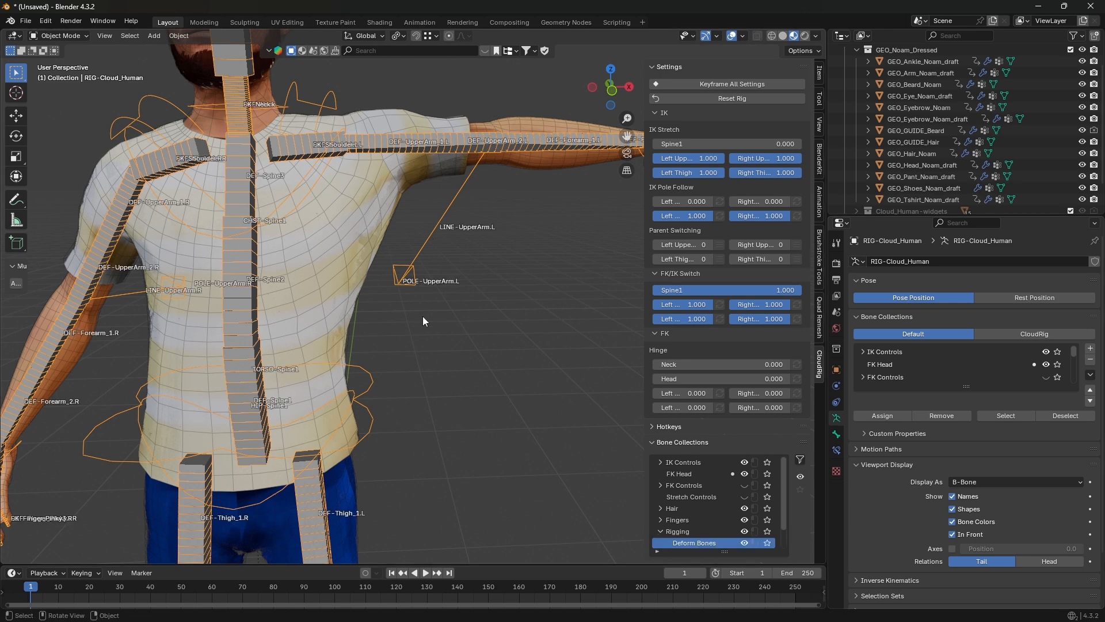
left_click(74, 36)
left_click(115, 173)
left_click(72, 37)
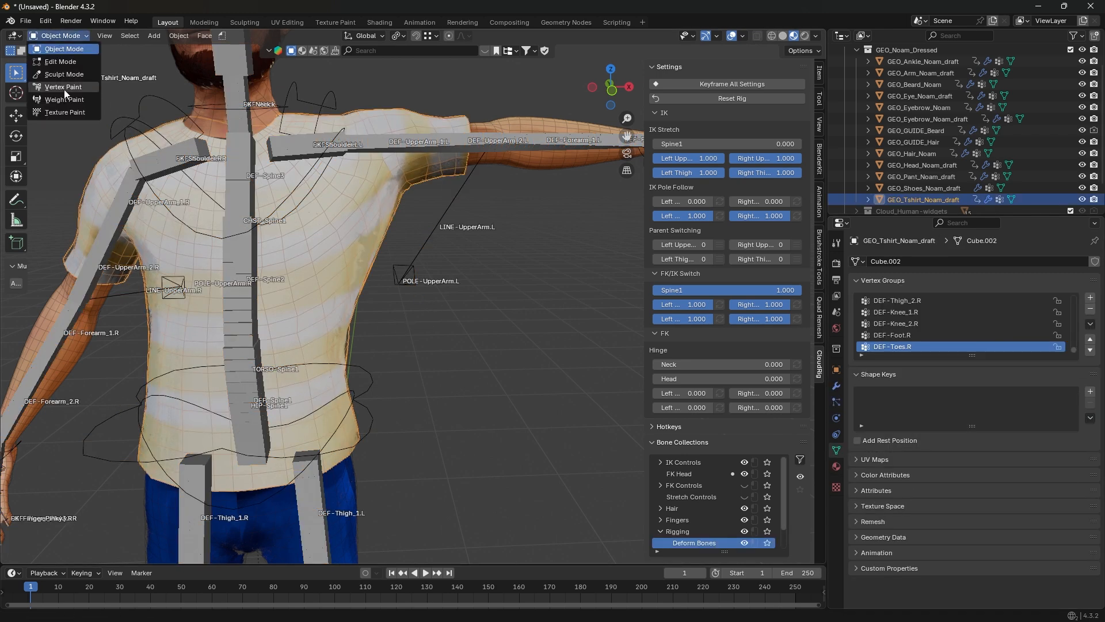
left_click(60, 99)
Step: Select the DEF-UpperArm_1.L bone for weighting on the T-shirt and activate the Paint brush
scroll(309, 195, "up", 3)
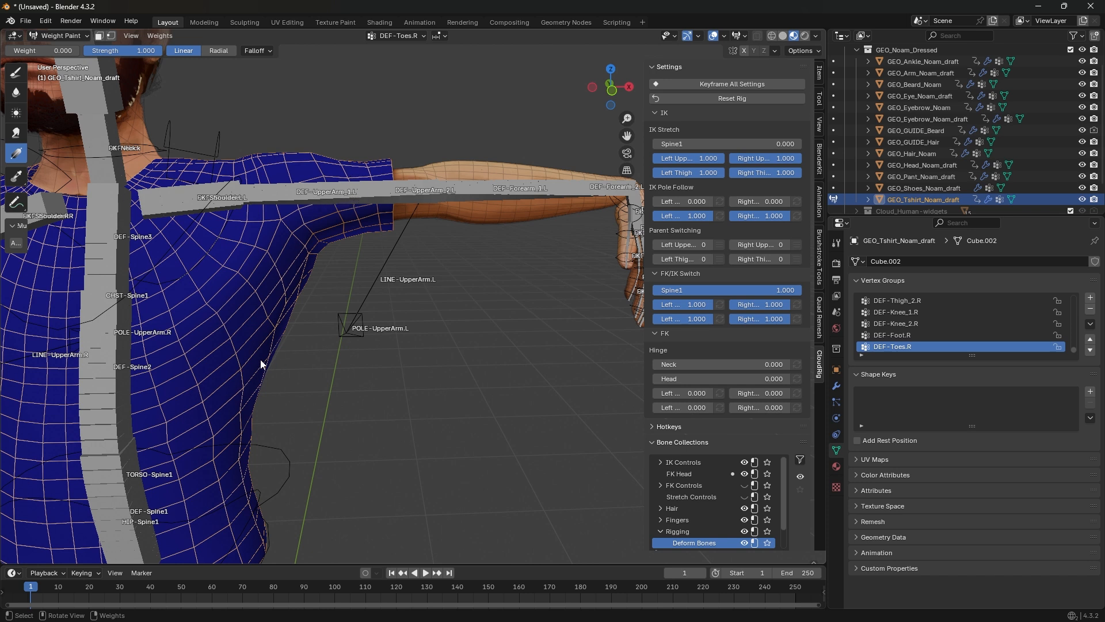
left_click(326, 192, "alt")
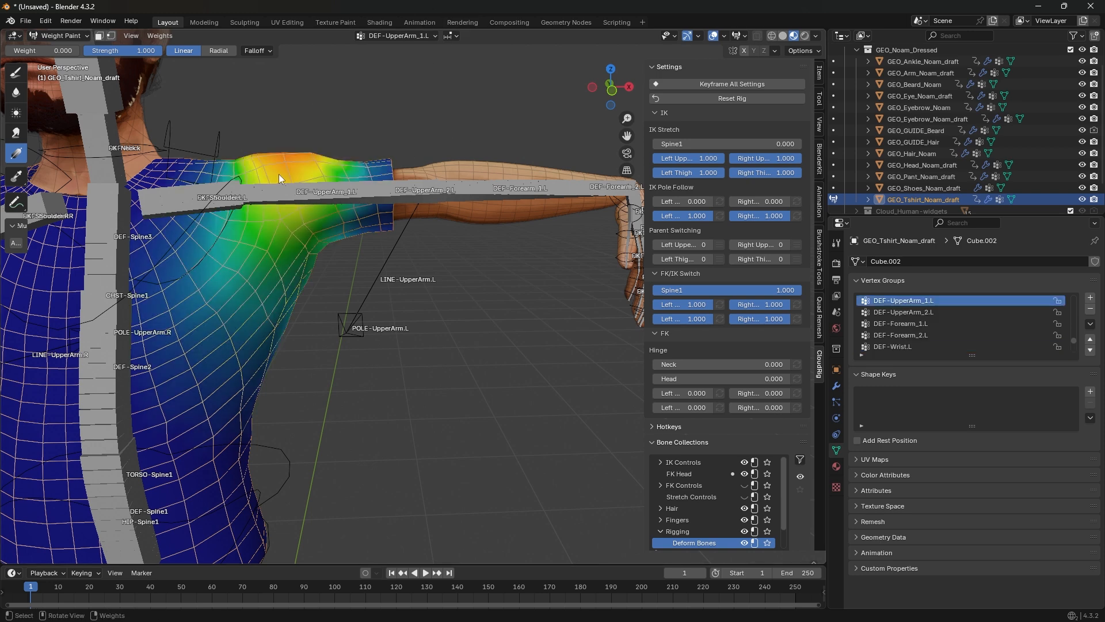
left_click(16, 72)
mouse_move(478, 272)
middle_mouse_down()
mouse_move(336, 278)
mouse_move(309, 261)
middle_mouse_up()
scroll(322, 276, "up", 2)
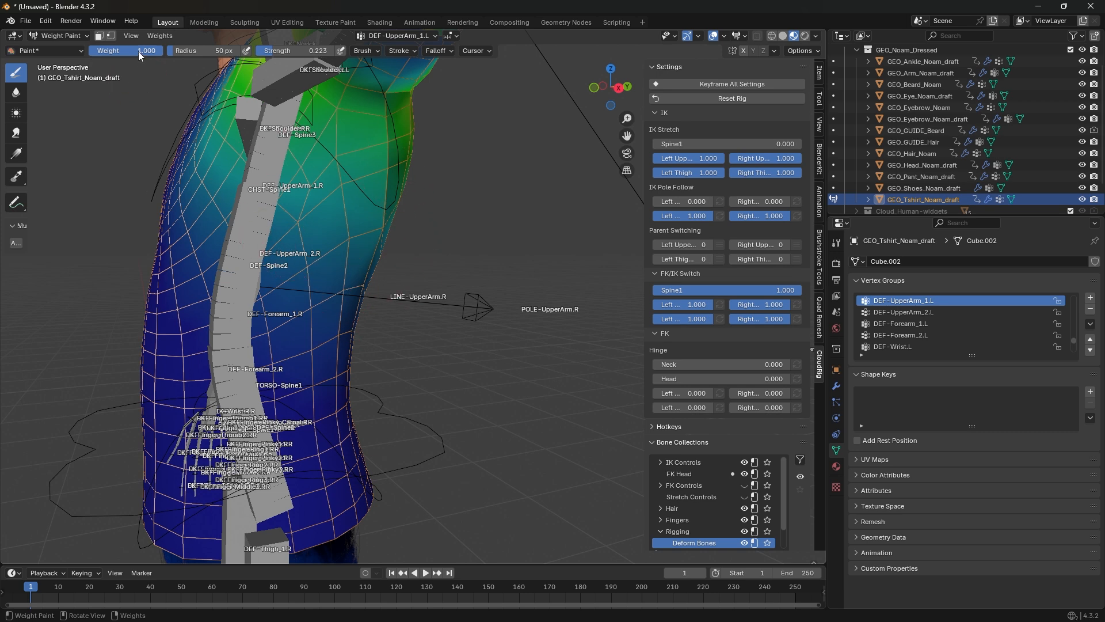
Step: Try painting weight 0 on the T-shirt's left side below the armpit and undo it
left_click_drag(139, 53, 88, 53)
left_click_drag(380, 199, 328, 248)
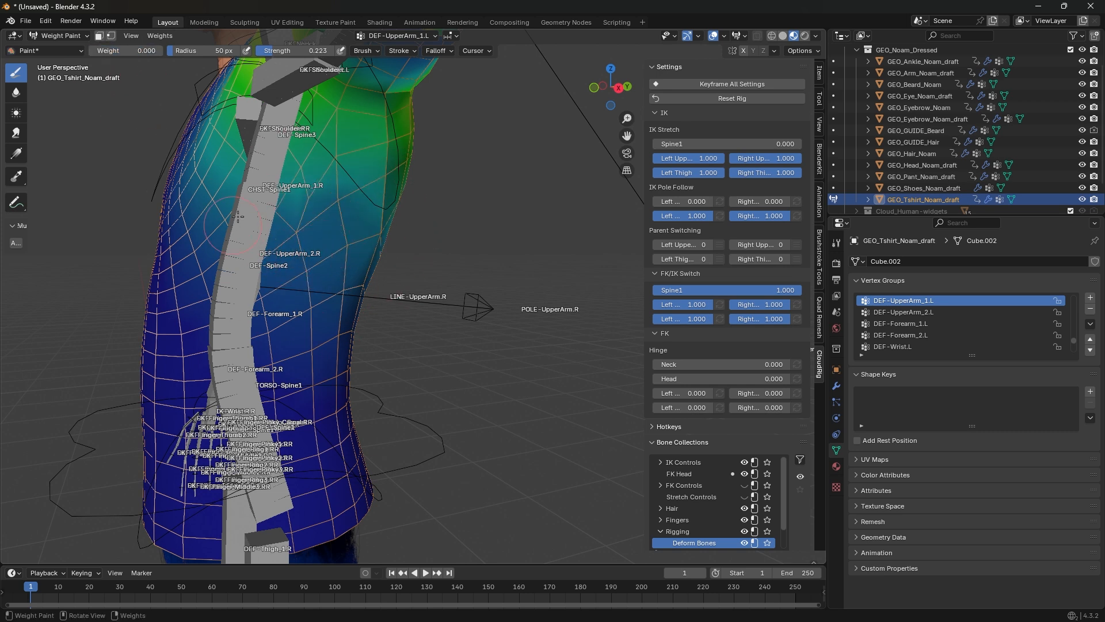
key("ctrl+z")
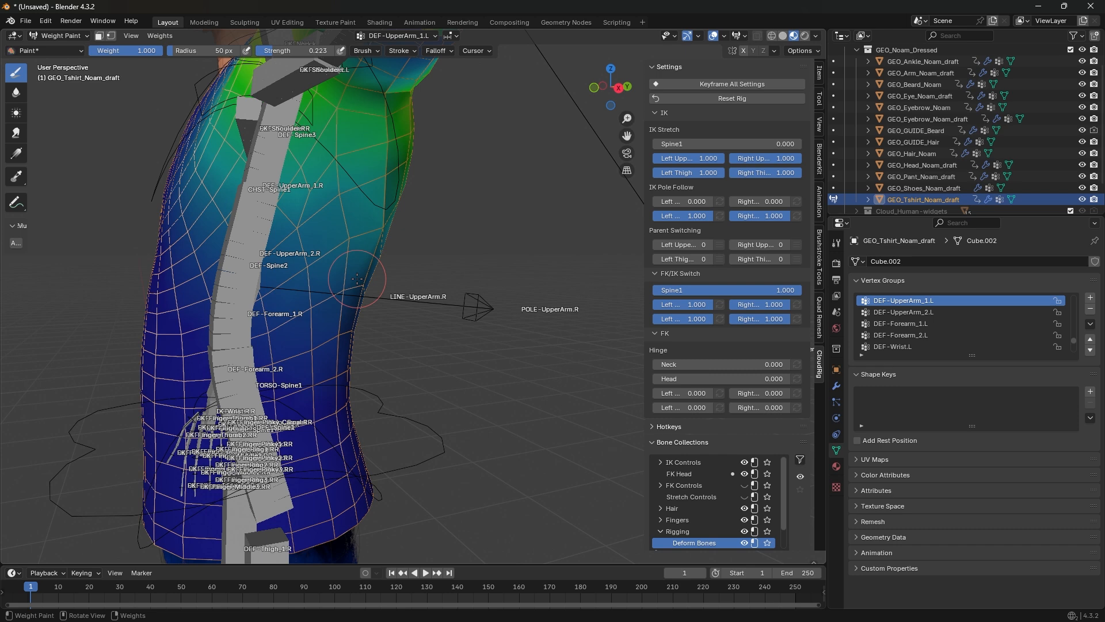
Step: Subtract DEF-UpperArm_1.L weight from the T-shirt's left side below the armpit, using a brush strength of 0.647
mouse_move(362, 251)
left_mouse_down("ctrl")
mouse_move(332, 291)
mouse_move(311, 161)
left_mouse_up("ctrl")
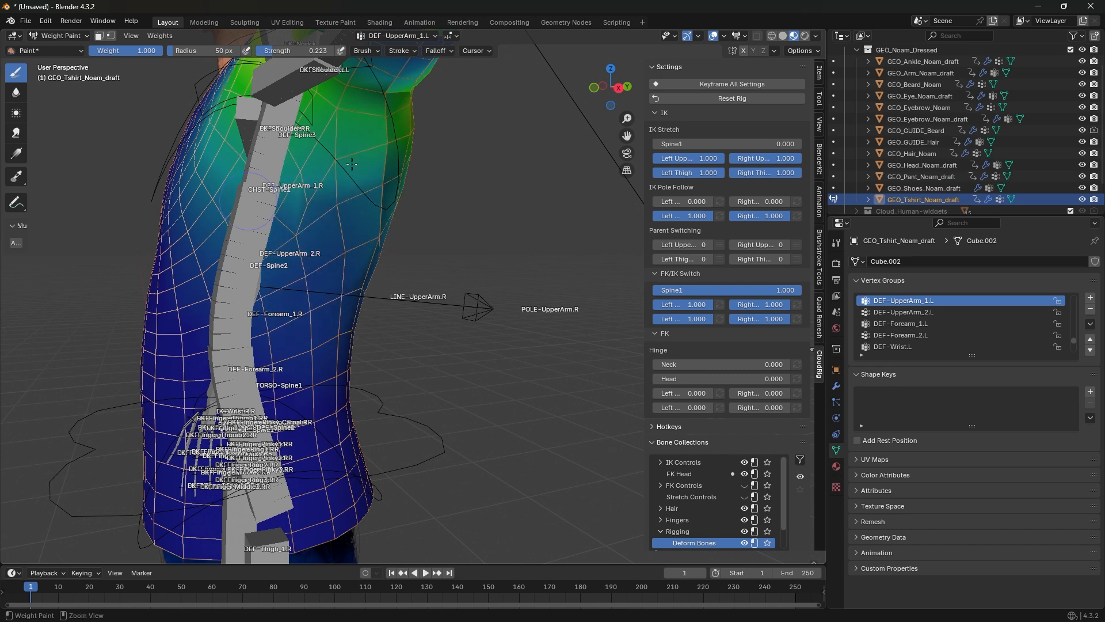
mouse_move(423, 122)
left_mouse_down("ctrl")
mouse_move(301, 216)
mouse_move(320, 265)
mouse_move(288, 368)
left_mouse_up("ctrl")
mouse_move(403, 276)
middle_mouse_down()
mouse_move(452, 271)
mouse_move(386, 241)
middle_mouse_up()
mouse_move(386, 242)
left_mouse_down("ctrl")
mouse_move(348, 302)
mouse_move(386, 317)
left_mouse_up("ctrl")
left_click_drag(274, 51, 307, 51)
mouse_move(346, 294)
middle_mouse_down()
mouse_move(400, 280)
mouse_move(375, 193)
middle_mouse_up()
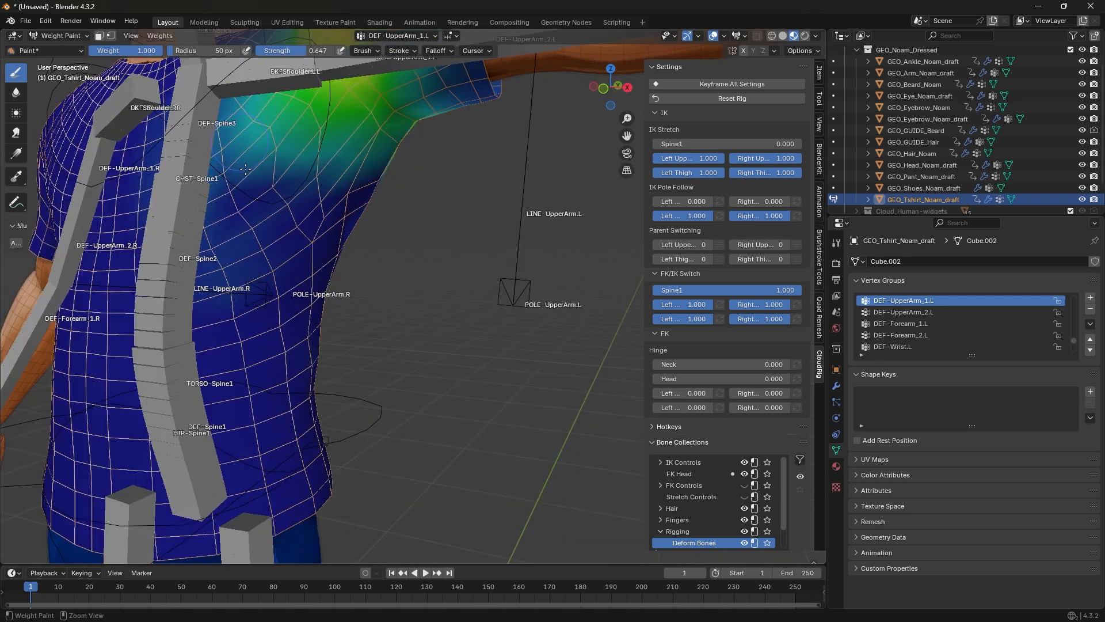
scroll(253, 345, "down", 5)
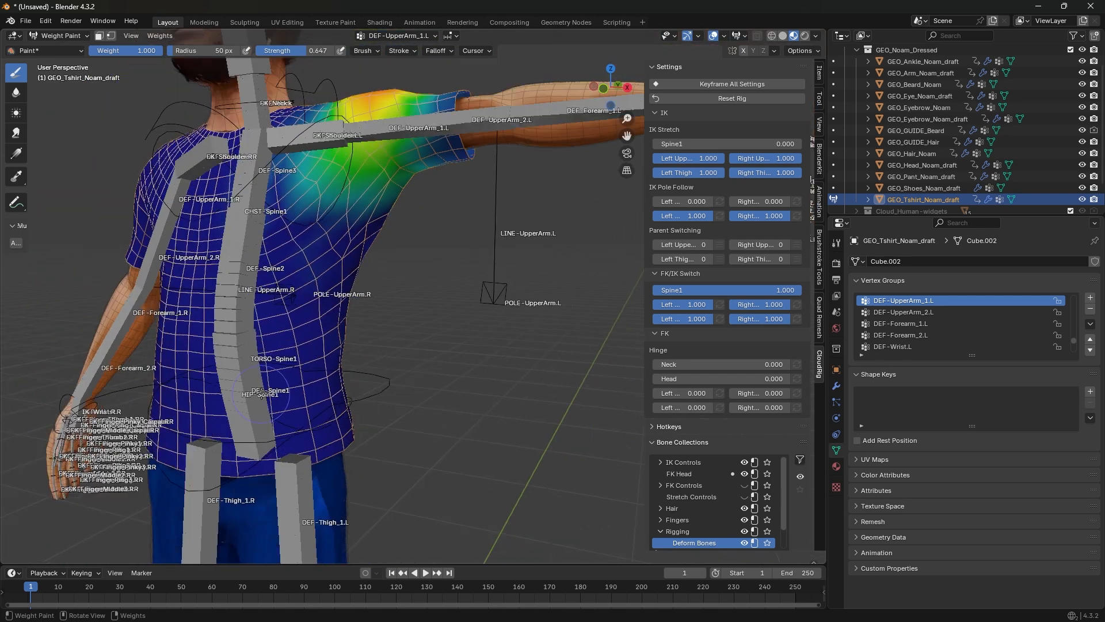
Step: Return the T-shirt to Object Mode and select the RIG-Cloud_Human armature
middle_click_drag(253, 346, 333, 332)
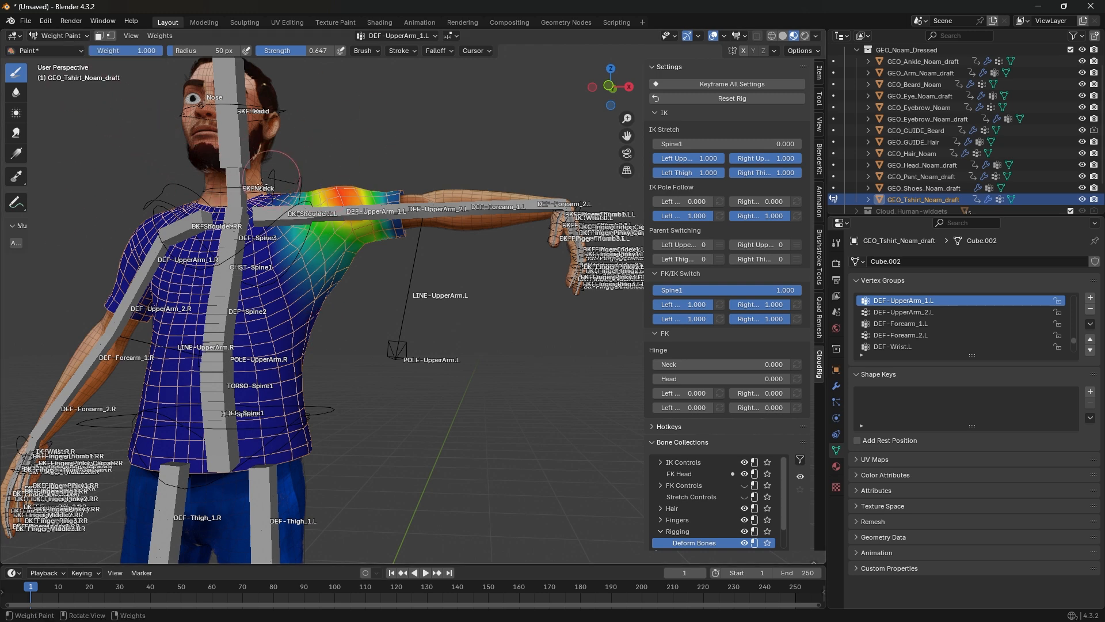
middle_click_drag(362, 248, 397, 271)
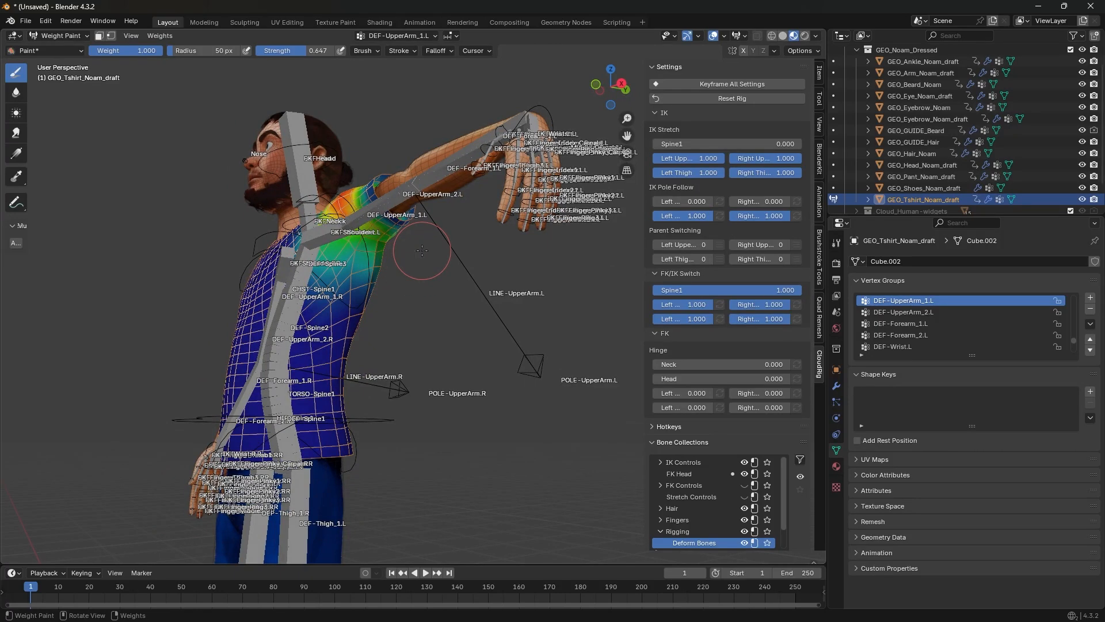
middle_click_drag(421, 250, 368, 253)
left_click(57, 35)
left_click(57, 58)
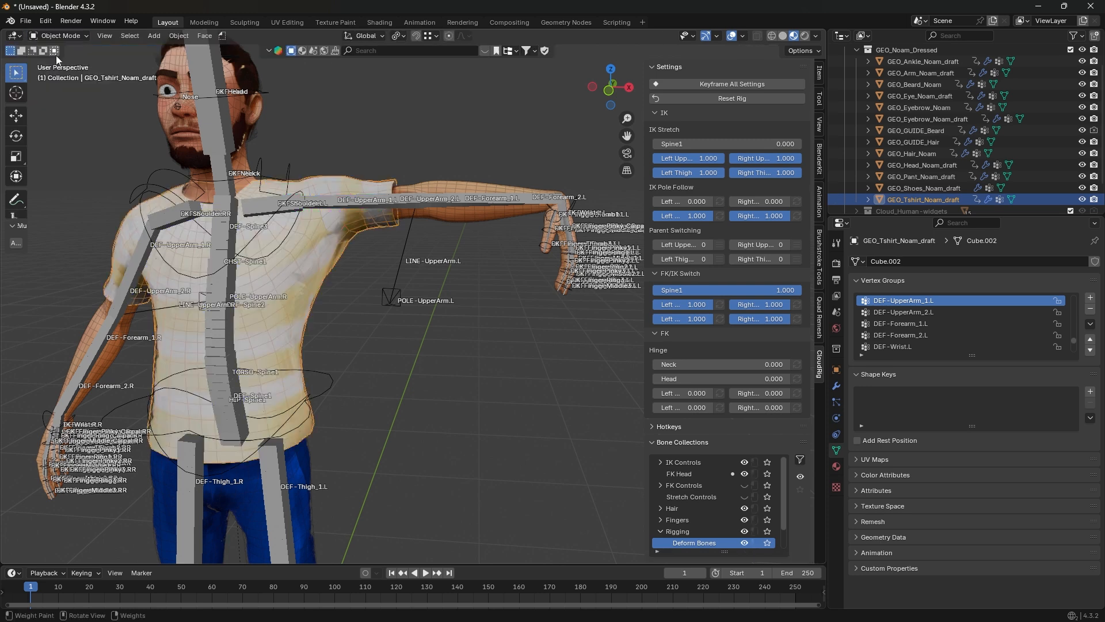
left_click(332, 205)
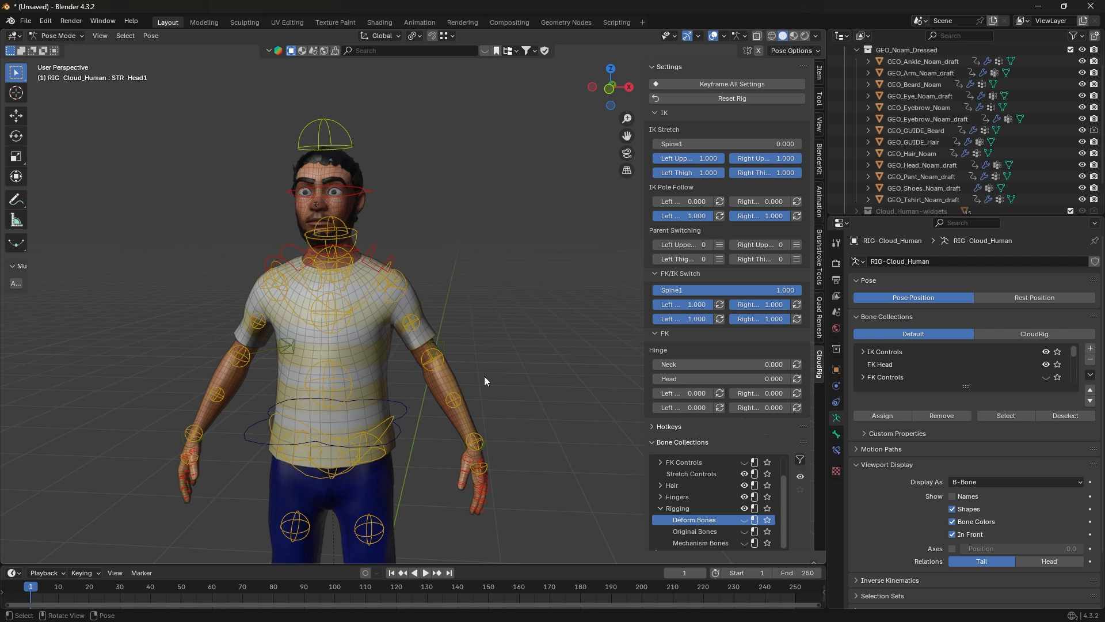
Step: Test the left arm's STR-Forearm_2.L and STR-UpperArm_2.L stretch controls by moving them, cancelling each move
left_click(459, 401)
key("g")
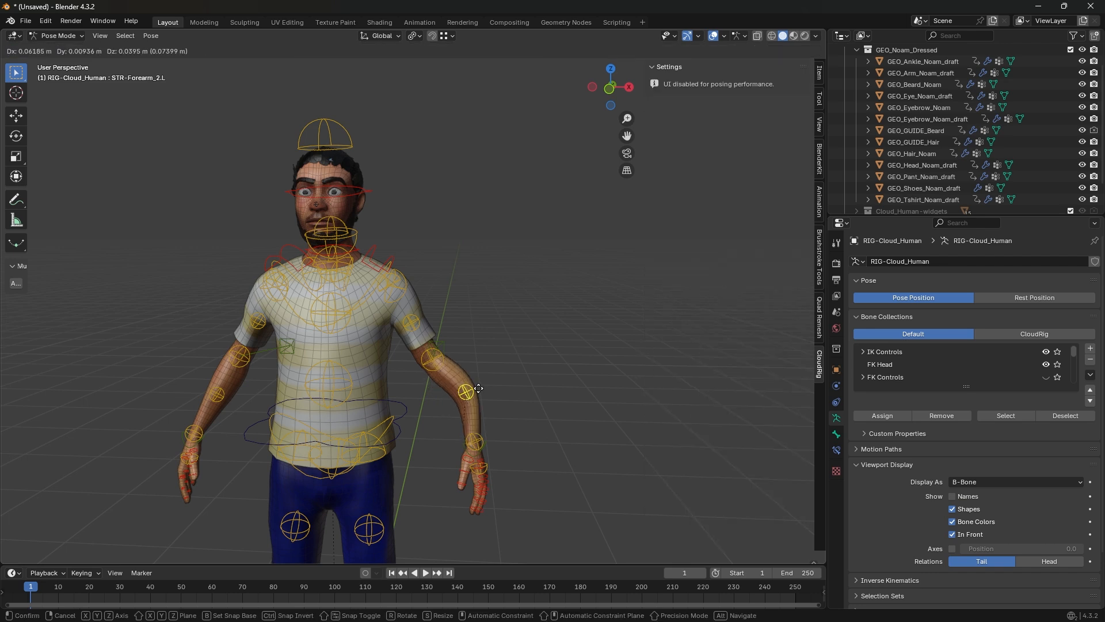
right_click(452, 409)
left_click(412, 324)
key("g")
right_click(427, 313)
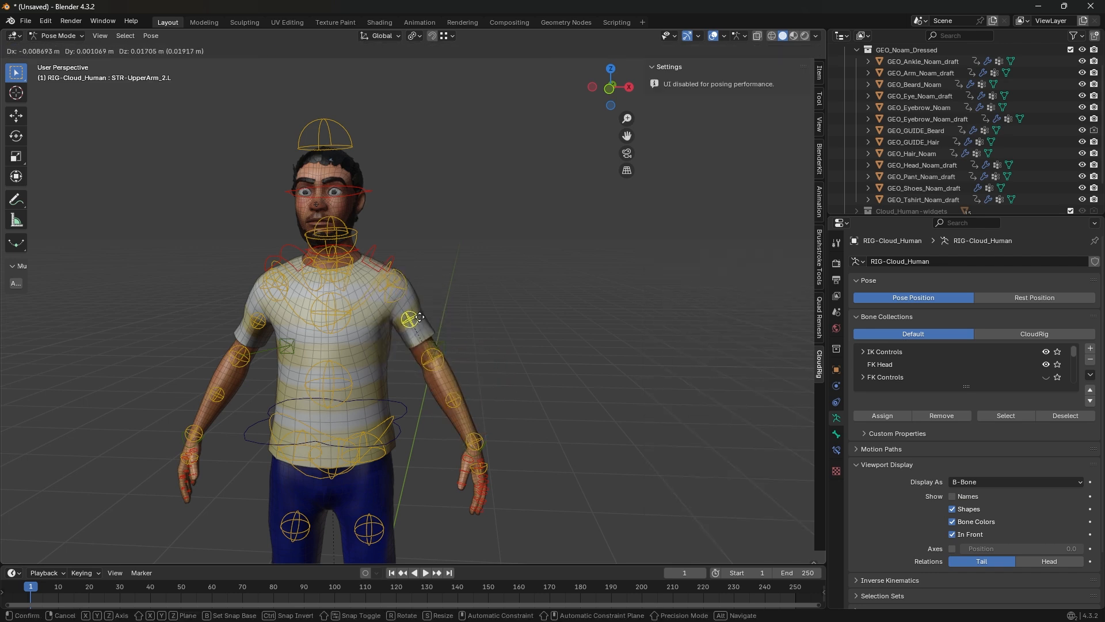
Step: Test the right arm's upper-arm, forearm and wrist stretch controls by moving them, cancelling each move
left_click(257, 320)
key("g")
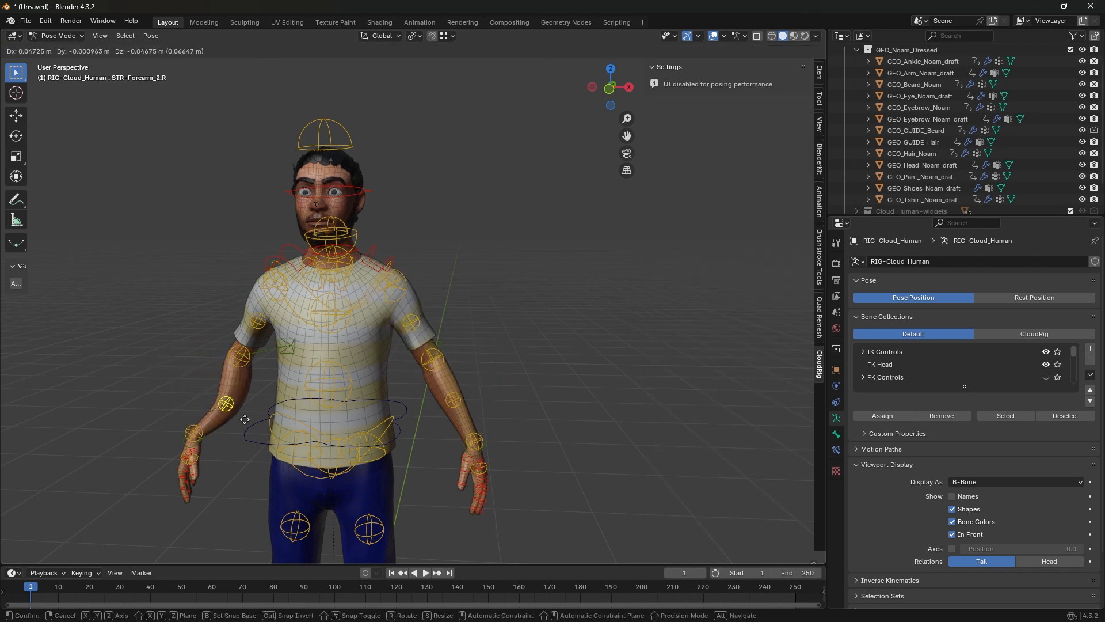
right_click(289, 385)
key("g")
right_click(256, 352)
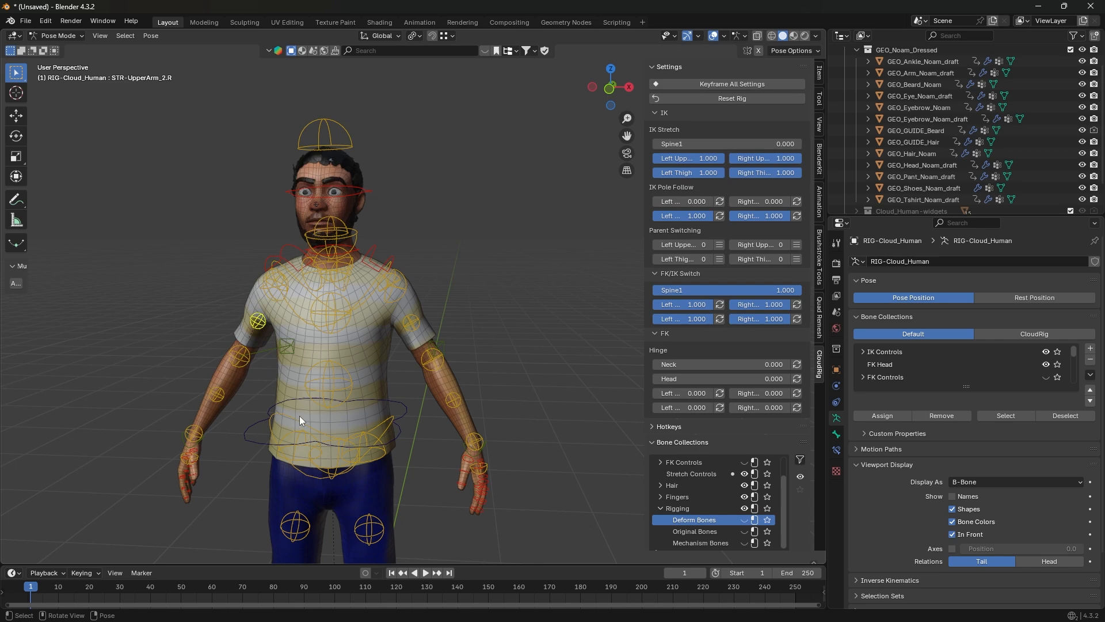
left_click(194, 432)
key("g")
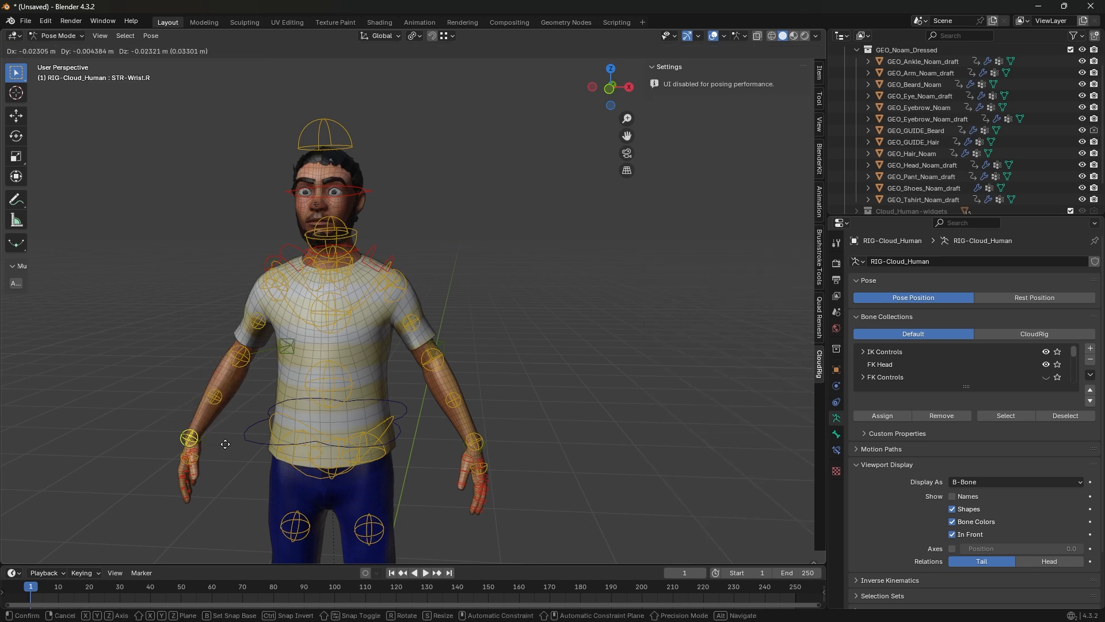
right_click(224, 444)
Step: Test a right leg stretch control and STR-Spine2 by moving them, cancelling each move
middle_click_drag(333, 420, 328, 389, "shift")
left_click(286, 558)
scroll(323, 461, "down", 3)
middle_click_drag(350, 457, 353, 395, "shift")
key("g")
right_click(353, 396)
left_click(371, 310)
key("g")
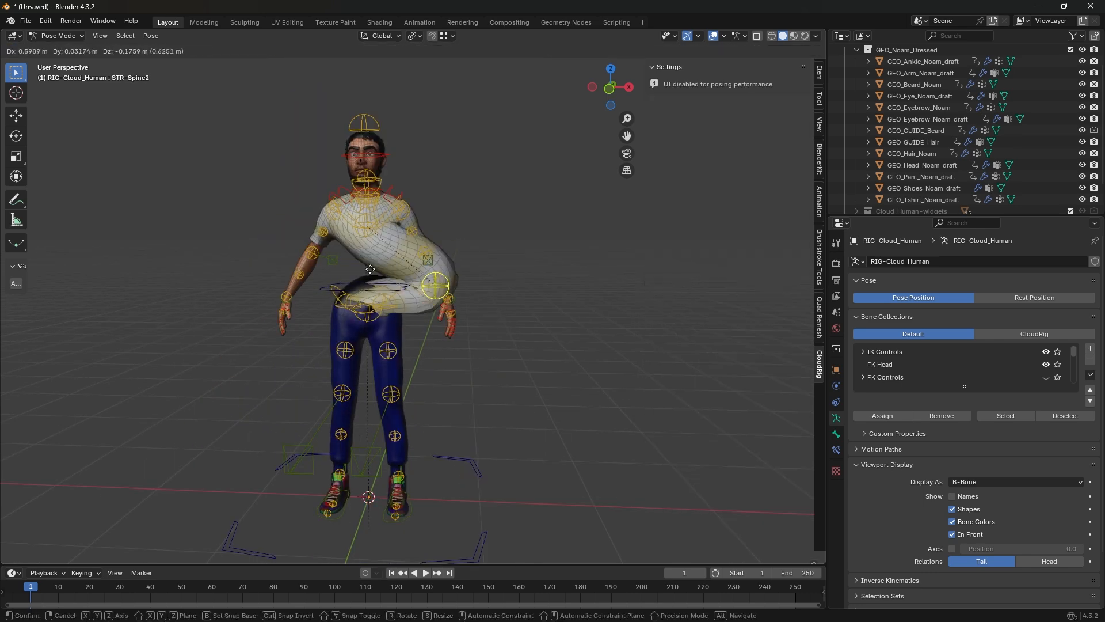
right_click(449, 279)
Step: Stretch the head upward with STR-Head1 and pull both hands far outward, raising the left one above shoulder height
left_click(377, 74)
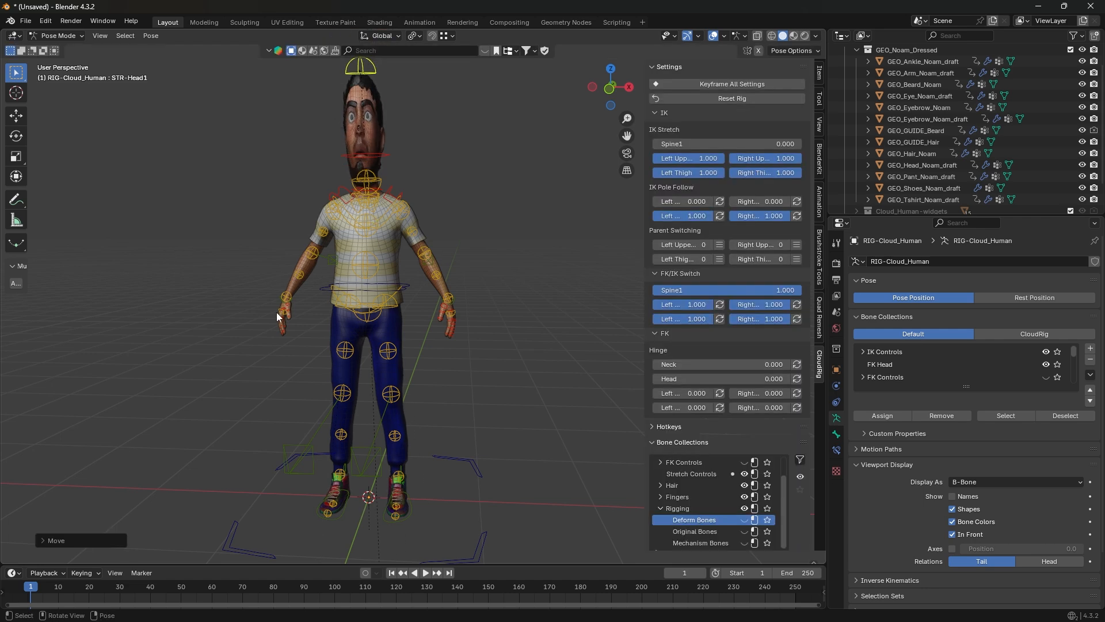
left_click(282, 315)
key("g")
left_click(66, 333)
left_click(453, 308)
key("g")
left_click(583, 124)
Step: Bend both arms into exaggerated curves with their stretch controls and scale up the control at the right elbow
left_click(536, 140)
left_click_drag(443, 187, 427, 136)
left_click_drag(270, 236, 278, 338)
left_click_drag(138, 289, 104, 172)
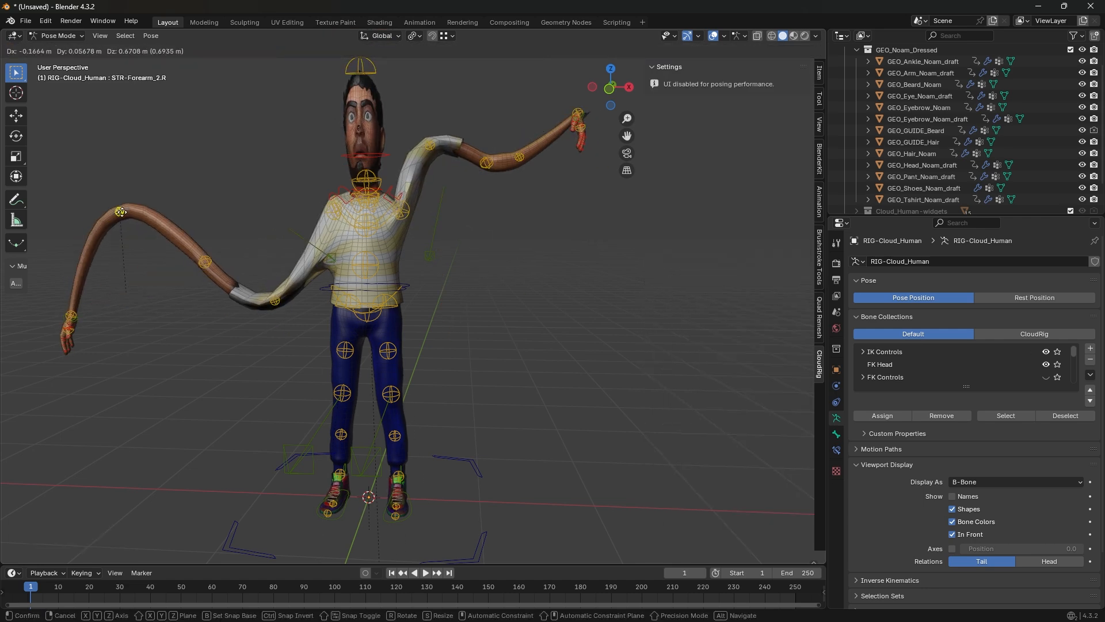
left_click(204, 262)
key("s")
key("s")
Step: Pull both feet apart and bend the legs into an exaggerated stride with the foot, knee and thigh controls
left_click_drag(394, 350, 460, 340)
left_click_drag(395, 435, 331, 430)
left_click_drag(401, 505, 678, 490)
left_click_drag(331, 510, 299, 547)
left_click_drag(340, 358, 376, 381)
left_click_drag(323, 461, 257, 433)
Step: Scale down the middle spine stretch control to thin the torso and lower the right thigh control slightly
left_click(366, 266)
key("s")
left_click(371, 276)
left_click_drag(376, 382, 376, 400)
Step: Lengthen the neck by raising its stretch control and rotate the left hand upward with IK-Wrist.L
middle_click_drag(397, 323, 380, 396, "shift")
left_click_drag(360, 233, 358, 161)
left_click(351, 255)
left_click_drag(318, 272, 314, 291)
left_click_drag(379, 273, 391, 244)
scroll(454, 337, "down", 2)
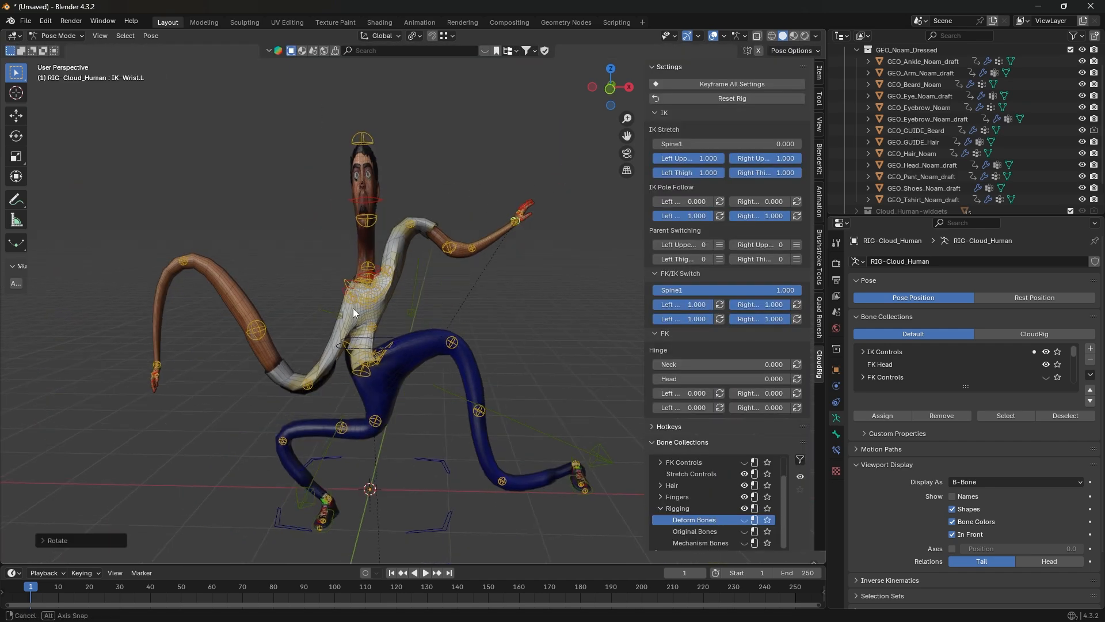